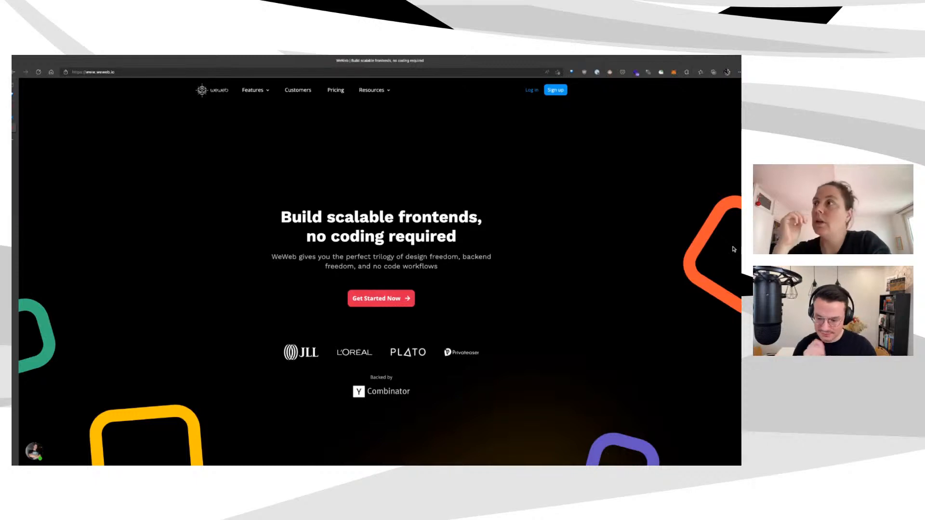
Scroll through the current page, enlarging it with Ctrl+Plus for easier viewing
{"action": "scroll", "coordinate": [727, 244], "scroll_direction": "down", "scroll_amount": 3}
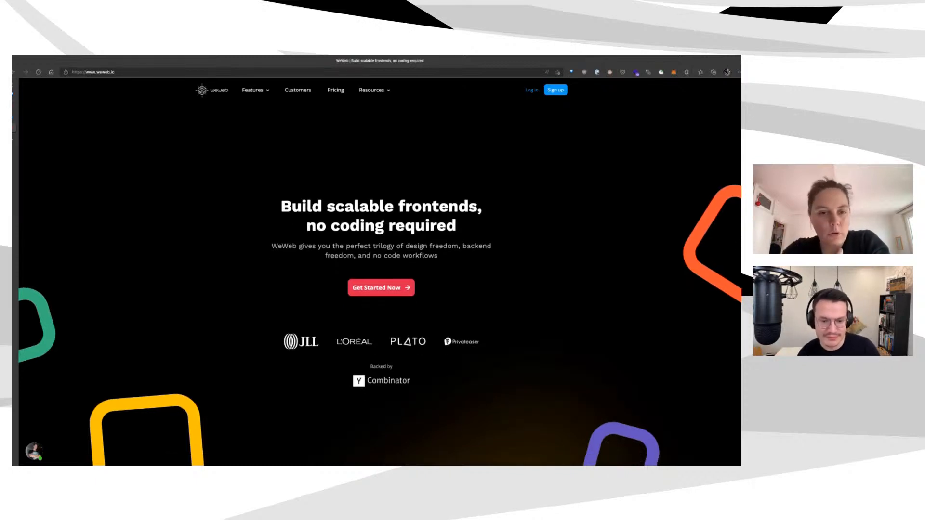
{"action": "scroll", "coordinate": [381, 284], "scroll_direction": "down", "scroll_amount": 9}
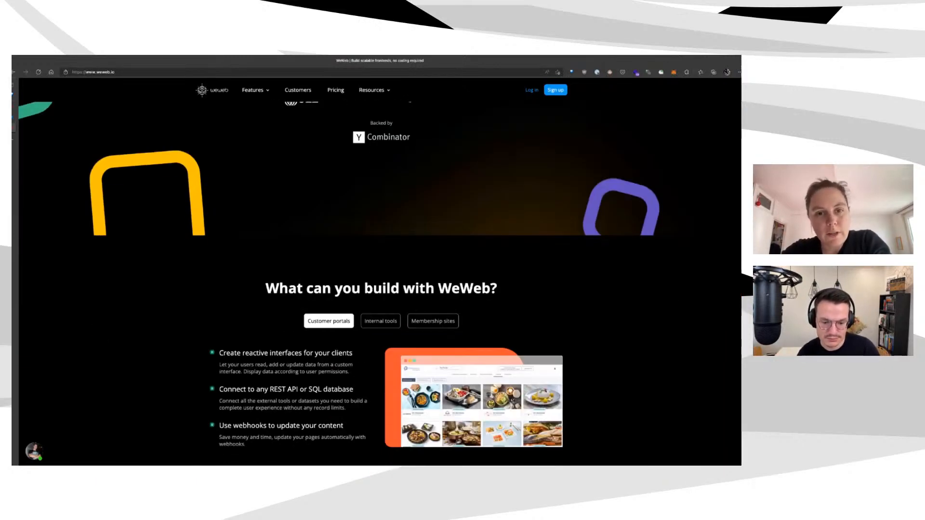
{"action": "scroll", "coordinate": [381, 284], "scroll_direction": "down", "scroll_amount": 6}
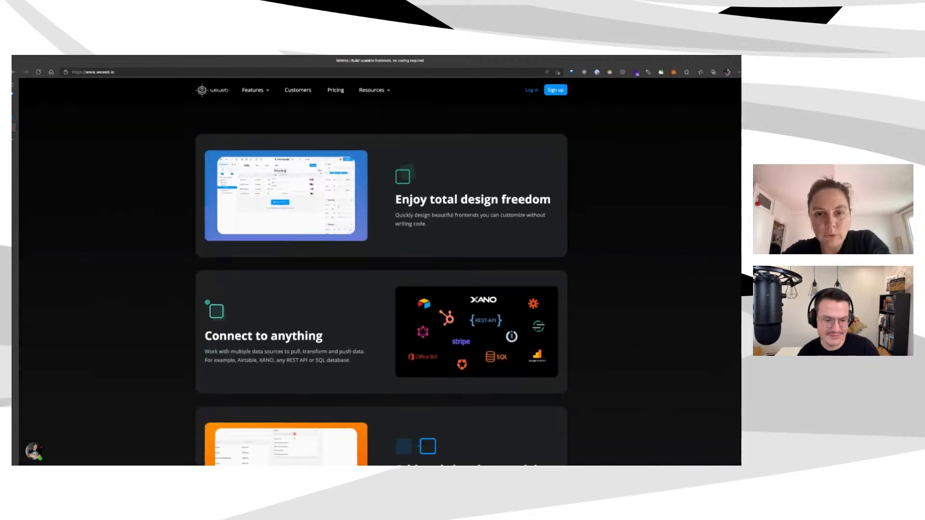
{"action": "scroll", "coordinate": [380, 284], "scroll_direction": "down", "scroll_amount": 2}
{"action": "scroll", "coordinate": [380, 285], "scroll_direction": "down", "scroll_amount": 4}
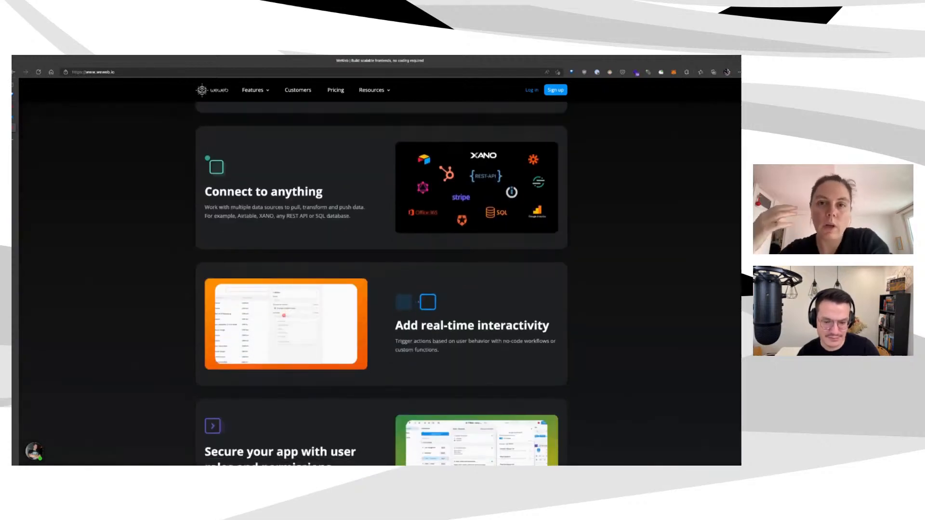
{"action": "scroll", "coordinate": [381, 284], "scroll_direction": "up", "scroll_amount": 5}
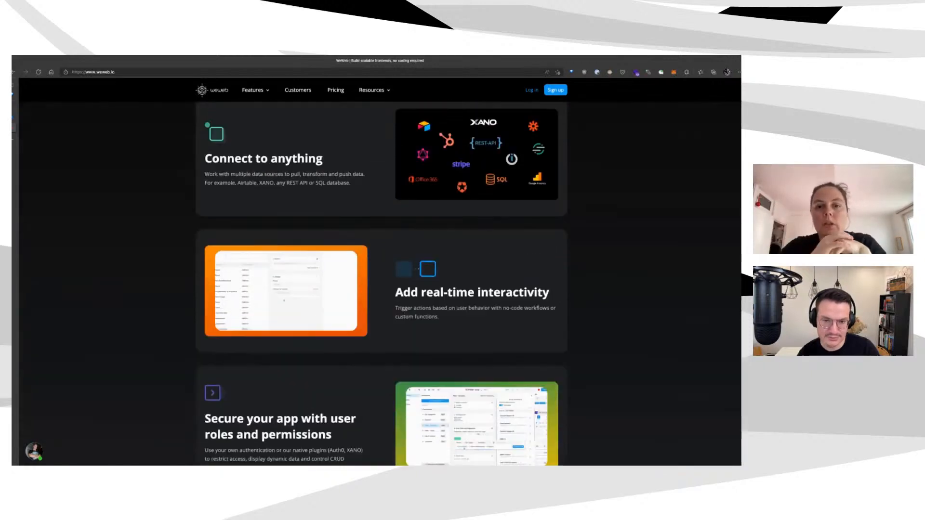
{"action": "scroll", "coordinate": [695, 328], "scroll_direction": "up", "scroll_amount": 1}
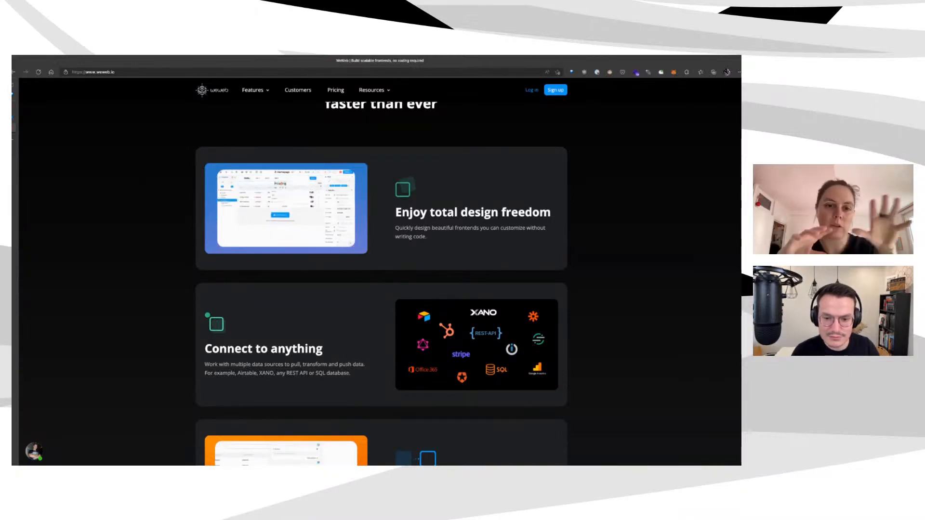
{"action": "scroll", "coordinate": [380, 285], "scroll_direction": "down", "scroll_amount": 1}
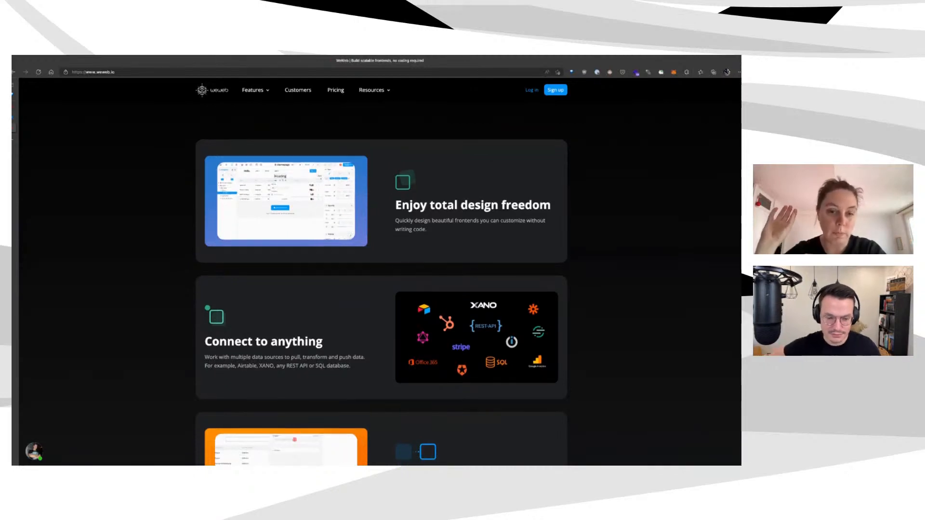
{"action": "scroll", "coordinate": [381, 284], "scroll_direction": "down", "scroll_amount": 2}
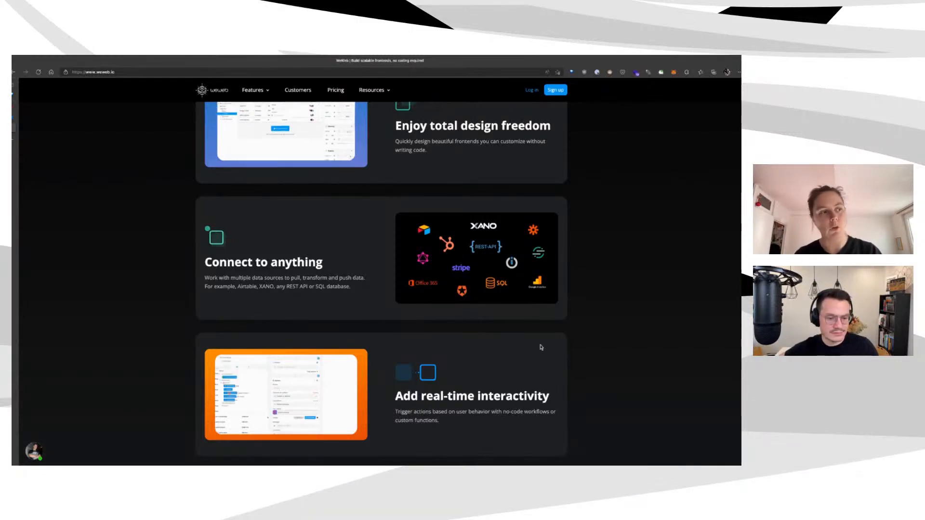
{"action": "scroll", "coordinate": [381, 270], "scroll_direction": "down", "scroll_amount": 4}
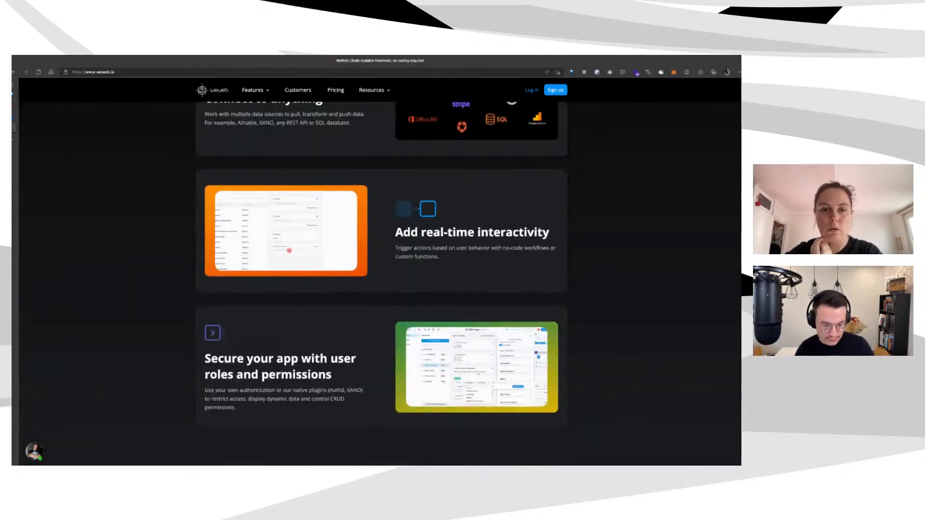
{"action": "key", "text": "ctrl+plus"}
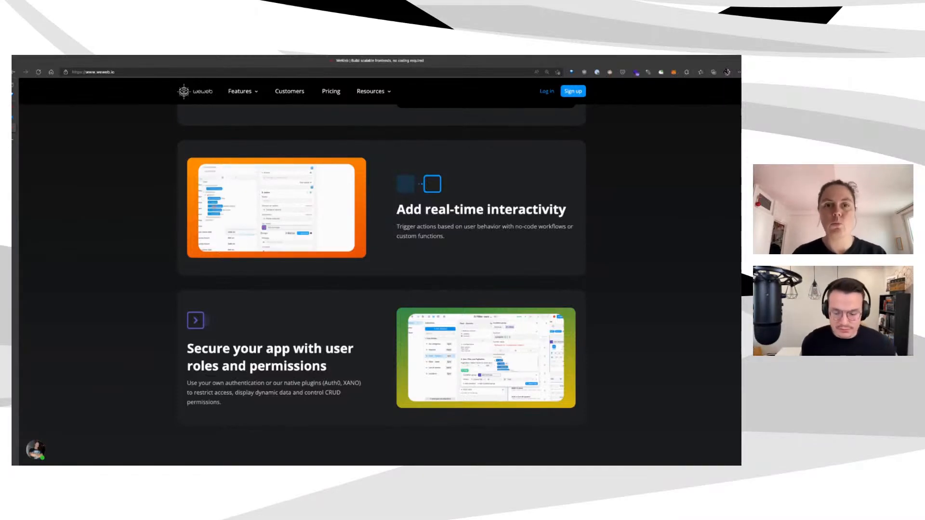
{"action": "scroll", "coordinate": [382, 257], "scroll_direction": "down", "scroll_amount": 1}
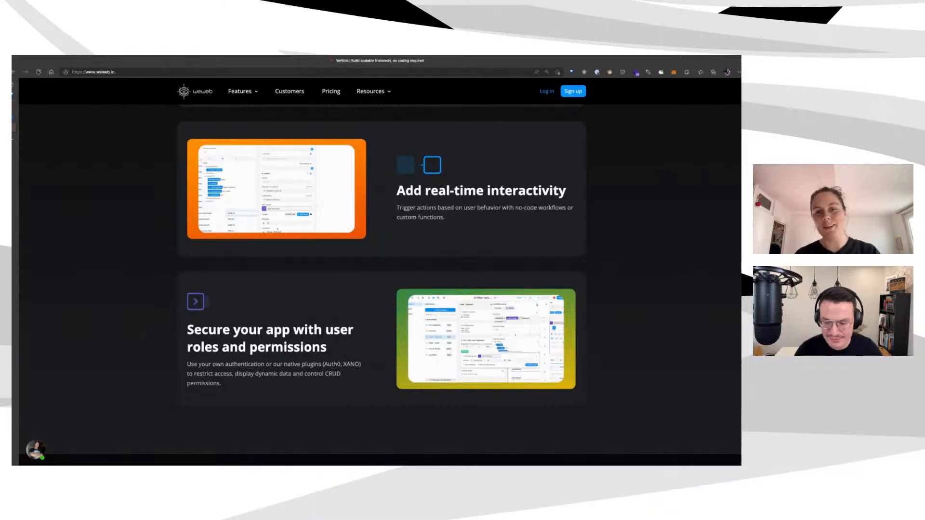
{"action": "scroll", "coordinate": [381, 265], "scroll_direction": "up", "scroll_amount": 1}
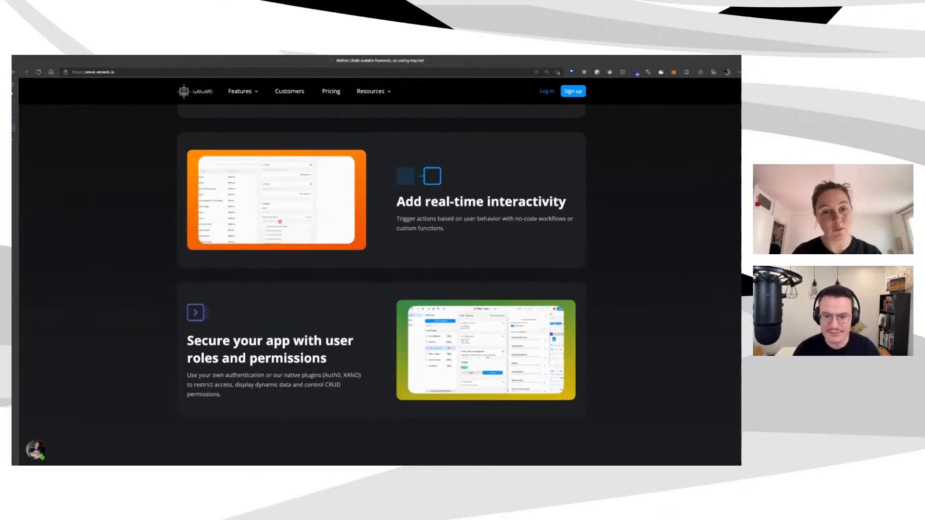
{"action": "scroll", "coordinate": [381, 284], "scroll_direction": "down", "scroll_amount": 3}
{"action": "scroll", "coordinate": [380, 284], "scroll_direction": "up", "scroll_amount": 2}
{"action": "scroll", "coordinate": [380, 264], "scroll_direction": "up", "scroll_amount": 1}
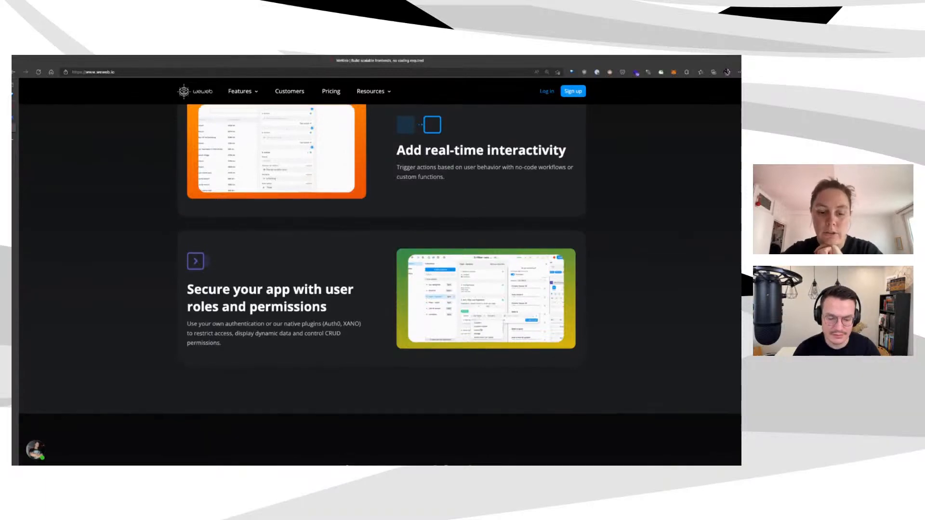
{"action": "scroll", "coordinate": [381, 265], "scroll_direction": "up", "scroll_amount": 8}
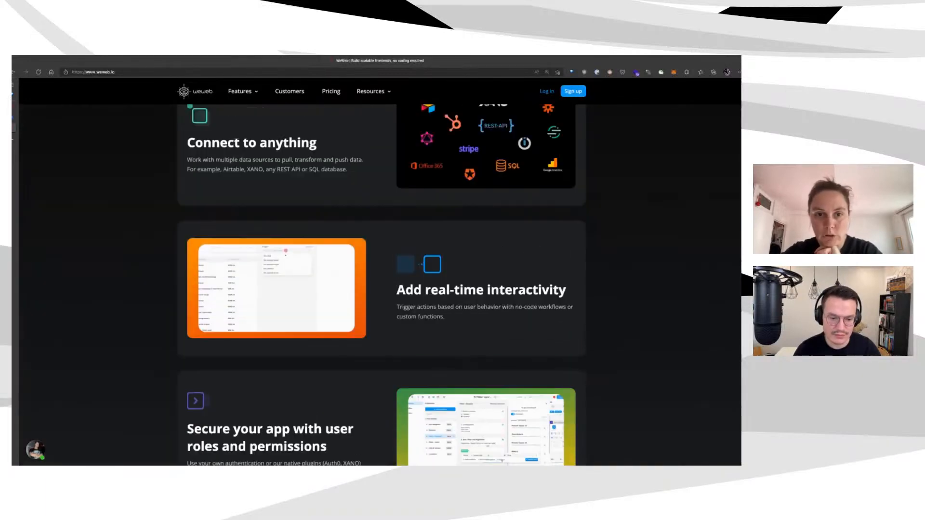
{"action": "scroll", "coordinate": [381, 265], "scroll_direction": "up", "scroll_amount": 10}
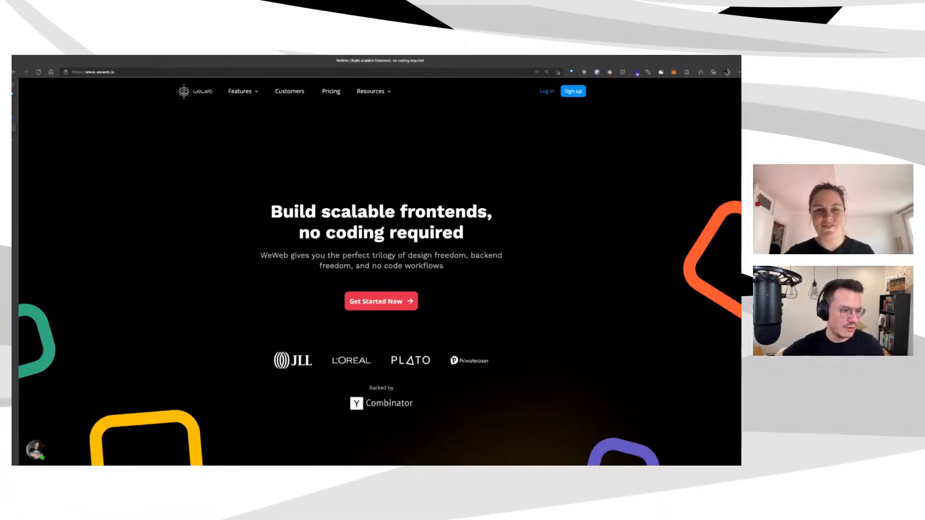
Switch to the WeWeb editor and scroll through the Jobs page's job offers
{"action": "mouse_move", "coordinate": [15, 115]}
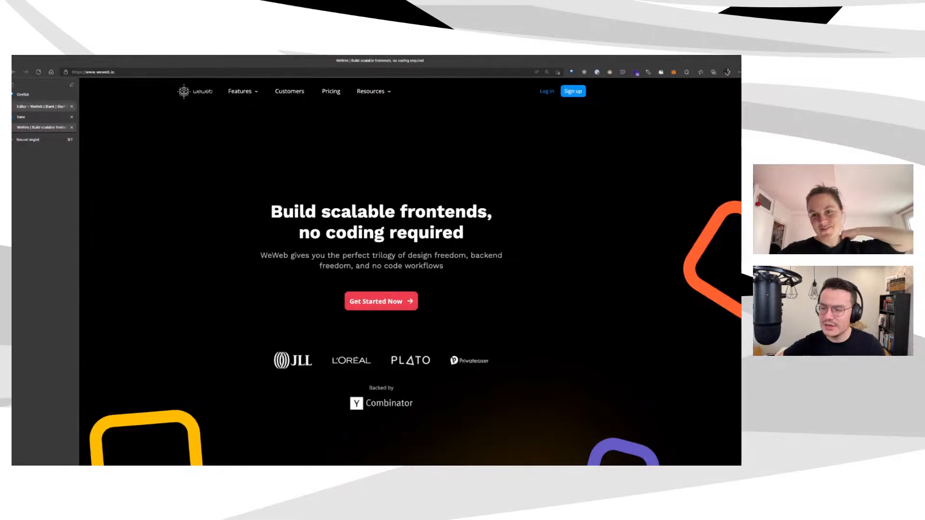
{"action": "left_click", "coordinate": [41, 107]}
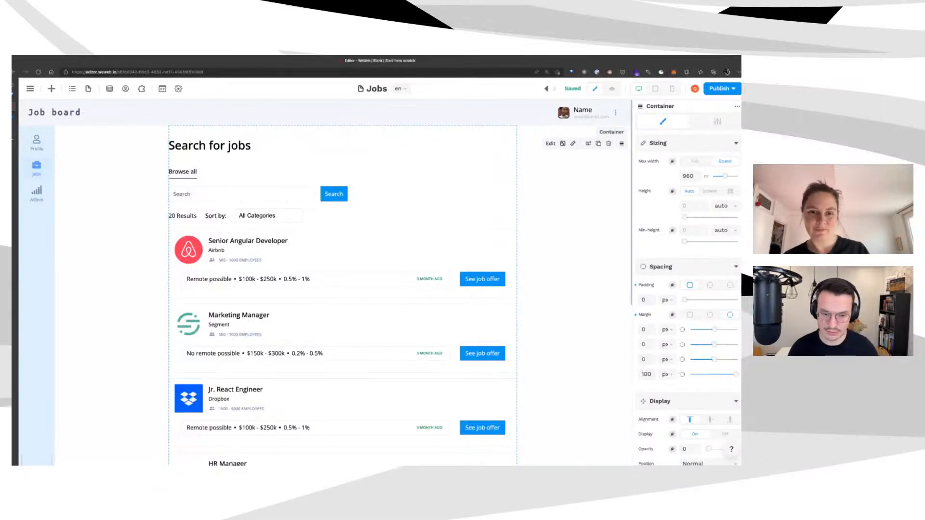
{"action": "scroll", "coordinate": [400, 284], "scroll_direction": "down", "scroll_amount": 5}
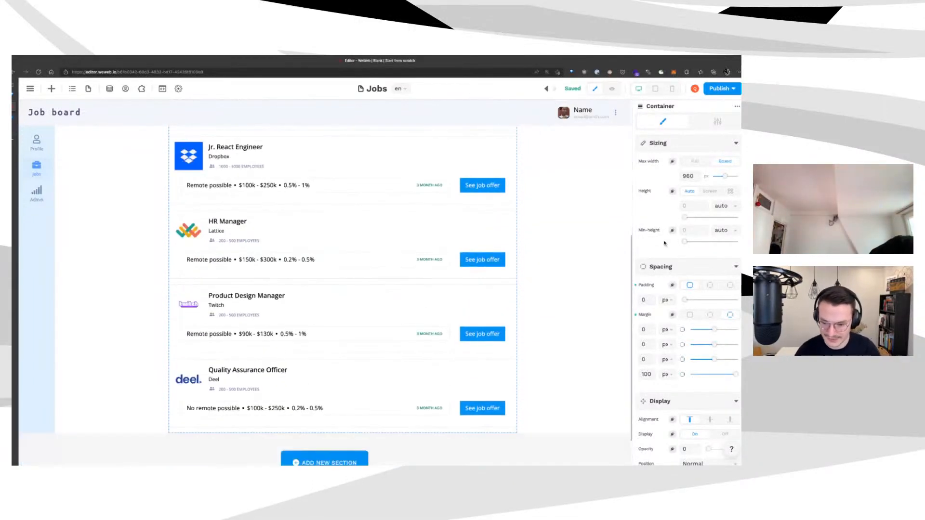
{"action": "scroll", "coordinate": [342, 294], "scroll_direction": "up", "scroll_amount": 5}
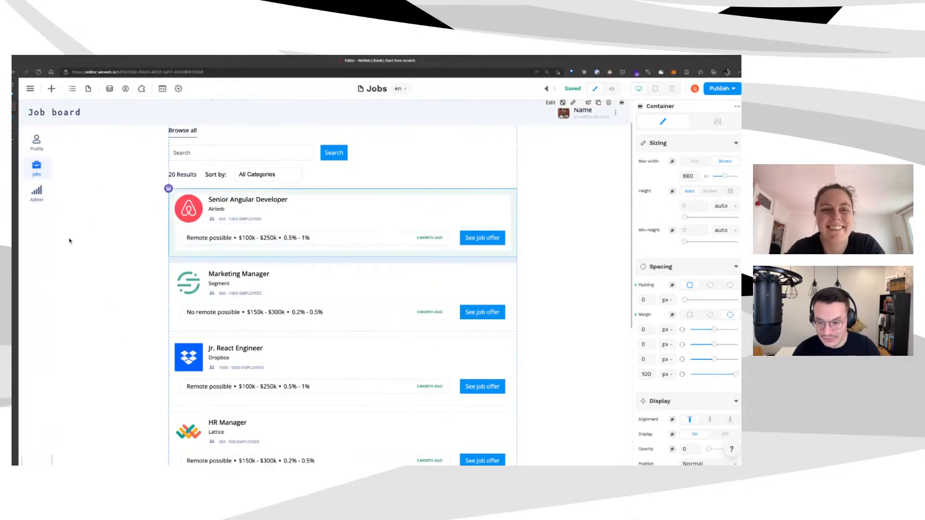
{"action": "scroll", "coordinate": [32, 245], "scroll_direction": "down", "scroll_amount": 5}
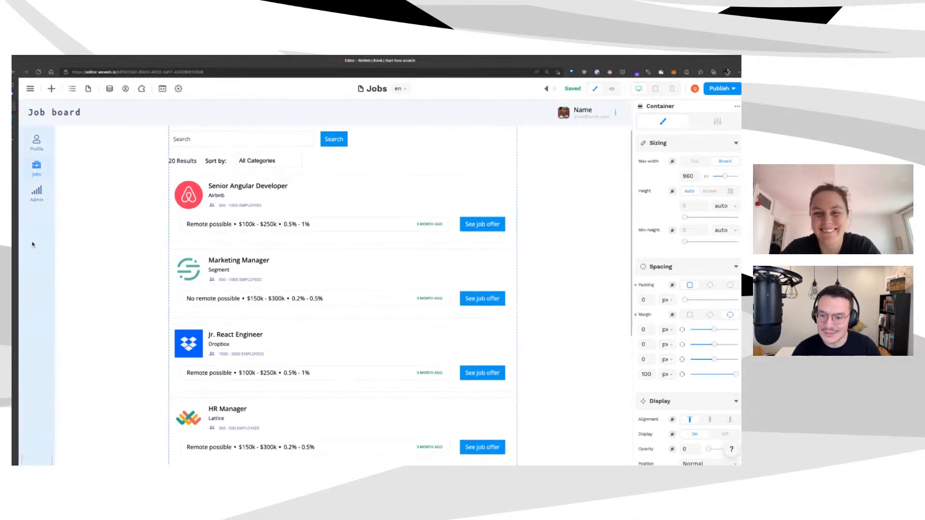
{"action": "scroll", "coordinate": [33, 248], "scroll_direction": "down", "scroll_amount": 3}
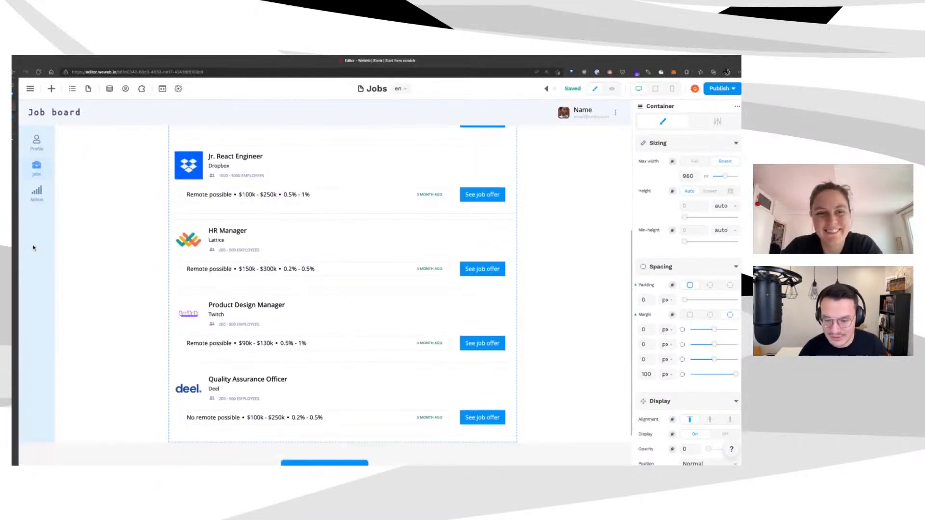
{"action": "scroll", "coordinate": [34, 252], "scroll_direction": "up", "scroll_amount": 4}
{"action": "scroll", "coordinate": [34, 252], "scroll_direction": "up", "scroll_amount": 4}
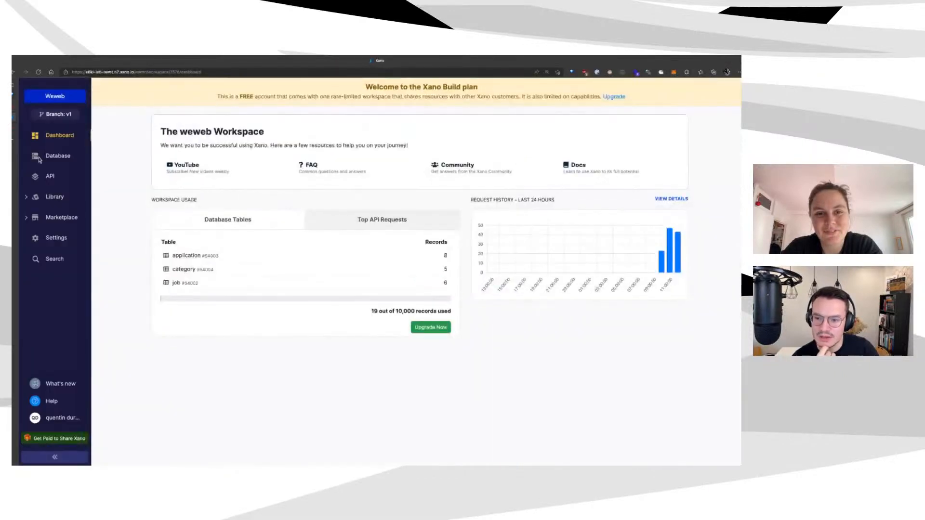
Browse the Xano database tables, glancing at application, then open the job table
{"action": "left_click", "coordinate": [54, 155]}
{"action": "left_click", "coordinate": [182, 142]}
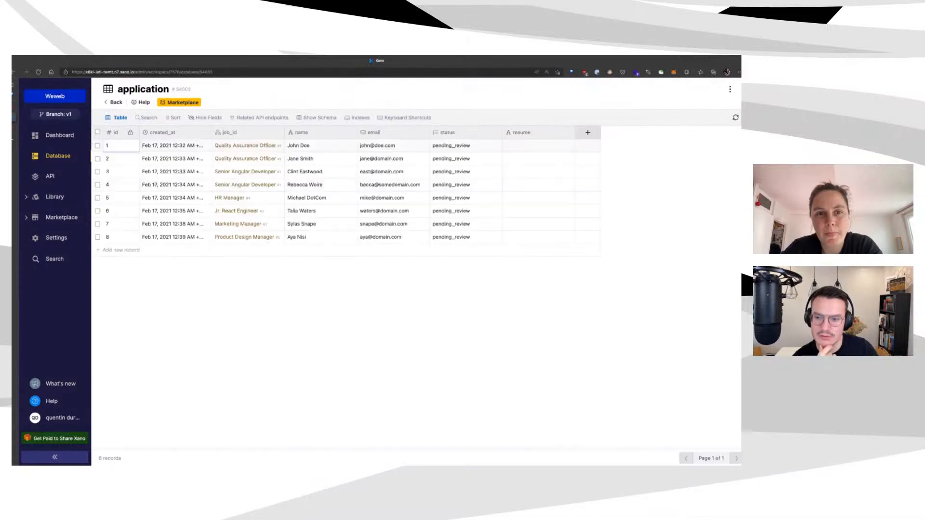
{"action": "left_click", "coordinate": [114, 103]}
{"action": "left_click", "coordinate": [443, 141]}
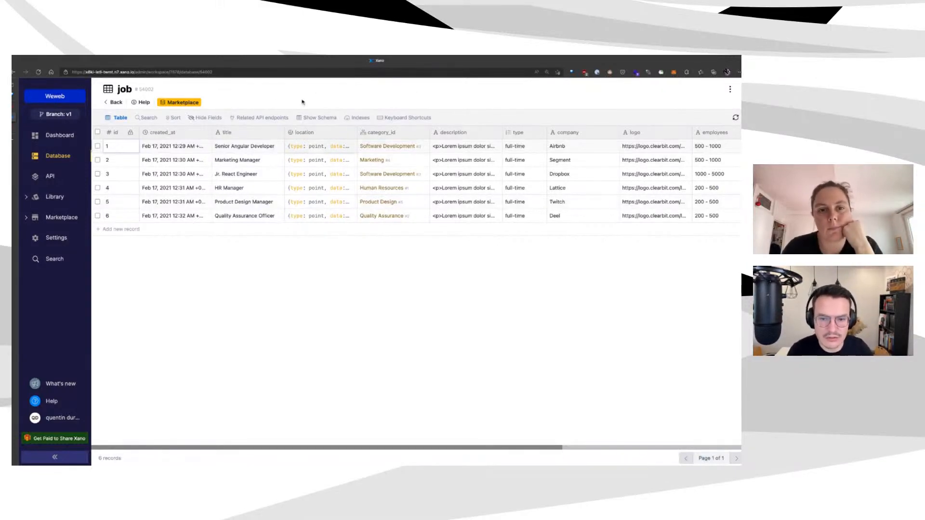
Delete the job table's location column, then return to the WeWeb editor
{"action": "left_click", "coordinate": [304, 132]}
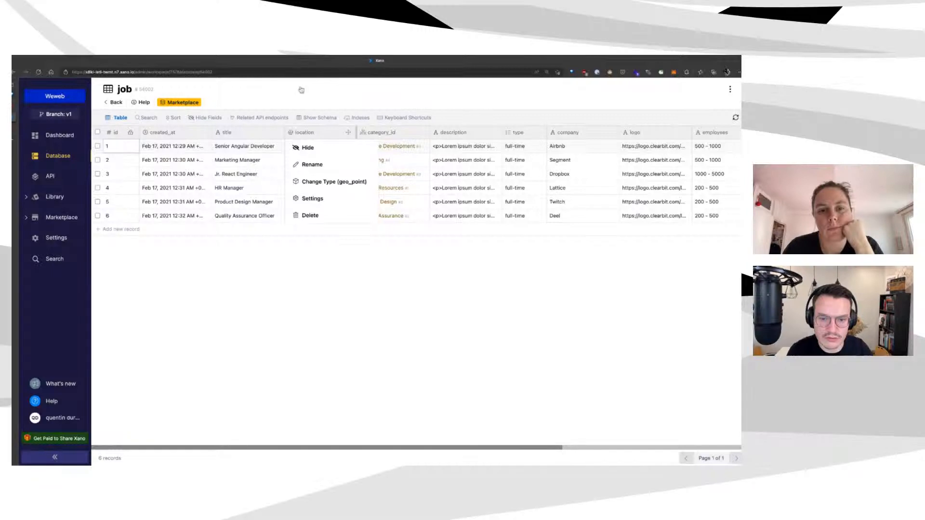
{"action": "left_click", "coordinate": [310, 216]}
{"action": "left_click", "coordinate": [299, 172]}
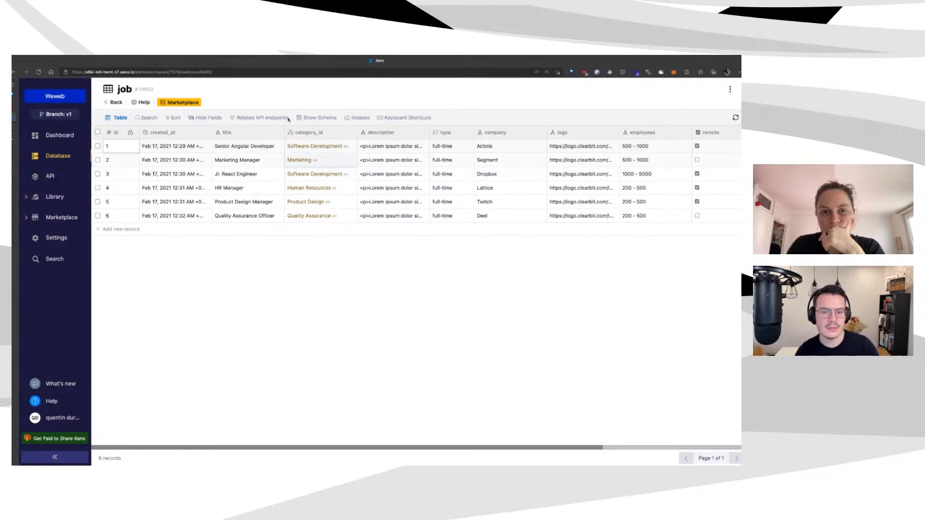
{"action": "key", "text": "ctrl+Tab"}
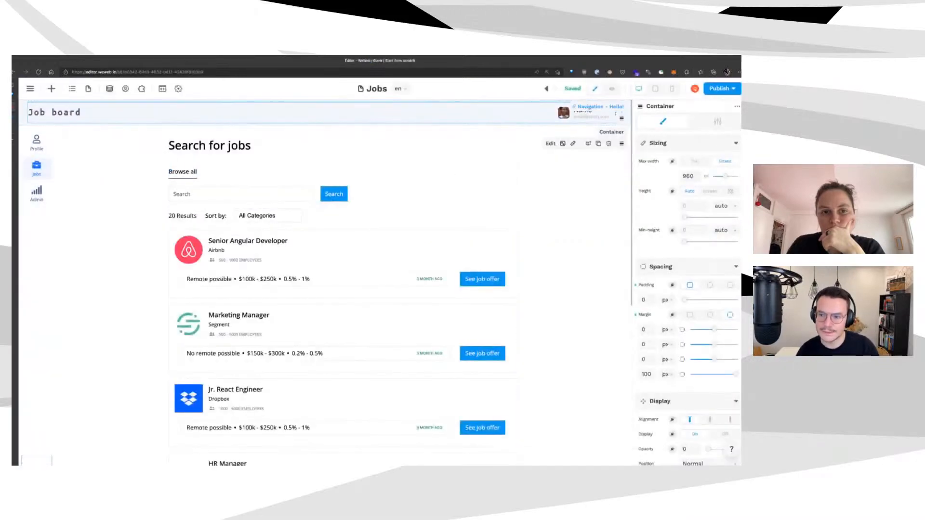
Inspect the first records of the categories and jobs data collections
{"action": "left_click", "coordinate": [110, 88]}
{"action": "left_click", "coordinate": [182, 187]}
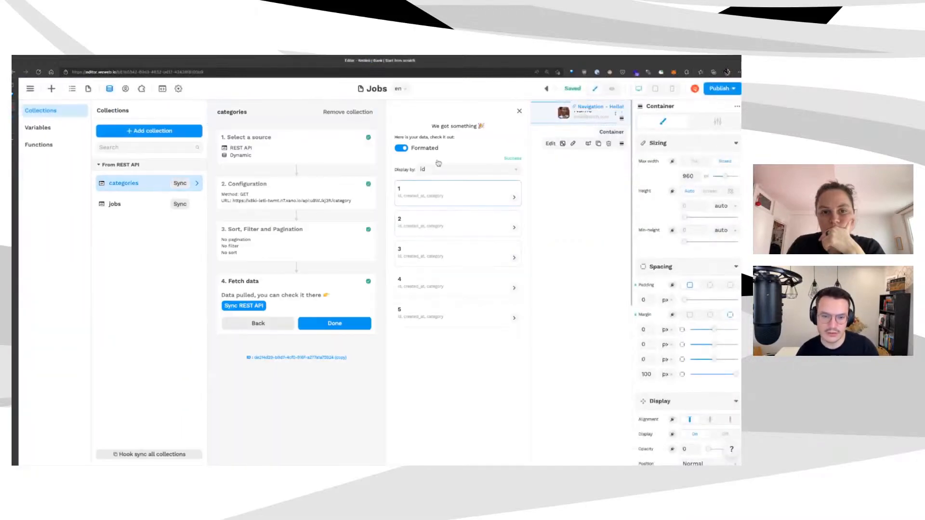
{"action": "left_click", "coordinate": [441, 188]}
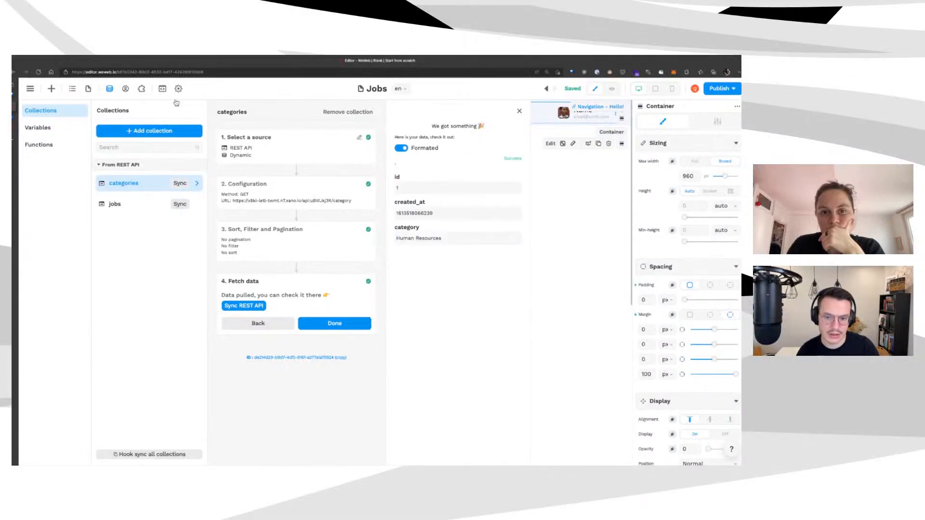
{"action": "left_click", "coordinate": [128, 202]}
{"action": "left_click", "coordinate": [445, 192]}
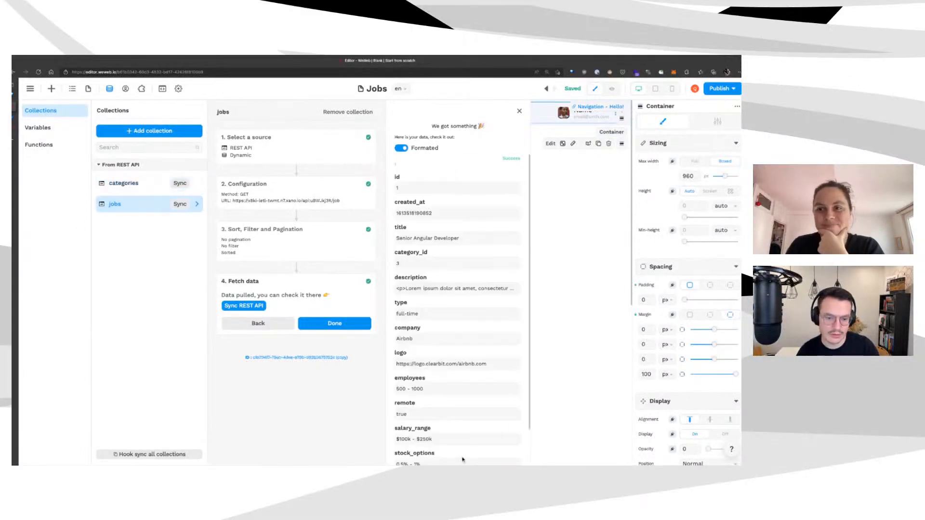
{"action": "scroll", "coordinate": [467, 400], "scroll_direction": "down", "scroll_amount": 1}
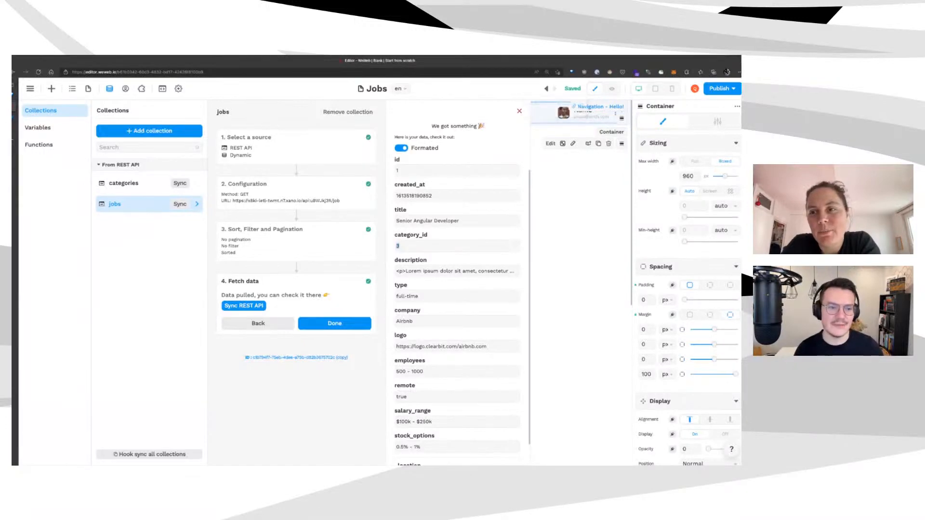
Close the jobs data preview and Collections panel, then switch to the Xano job table
{"action": "left_click", "coordinate": [176, 114]}
{"action": "left_click", "coordinate": [532, 106]}
{"action": "left_click", "coordinate": [13, 117]}
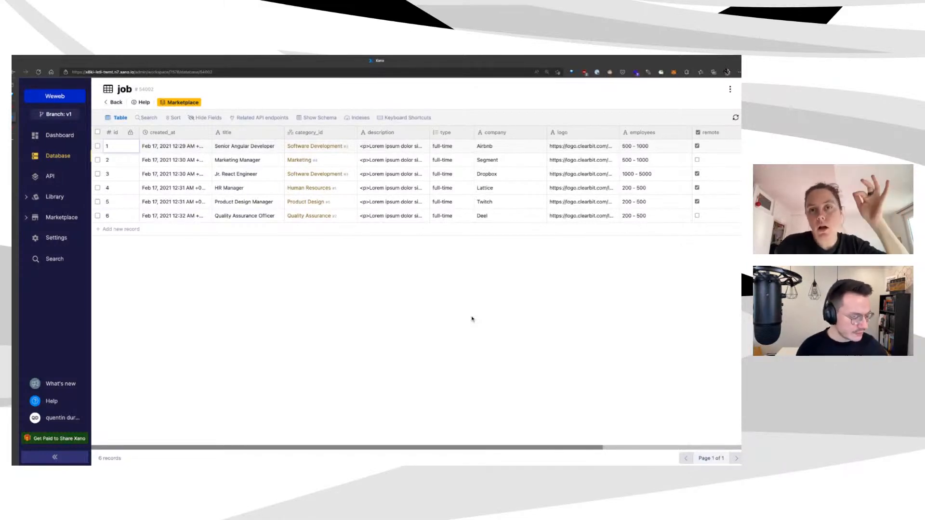
{"action": "left_click", "coordinate": [36, 218]}
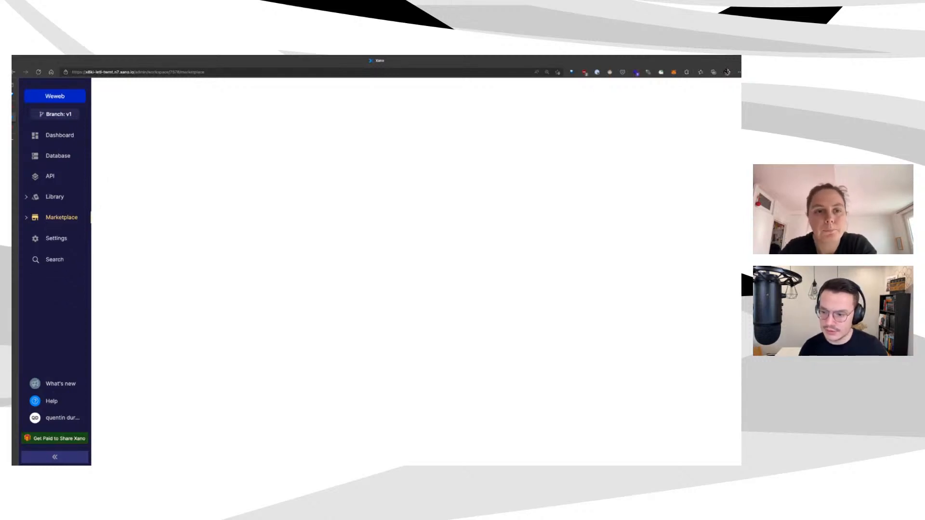
{"action": "scroll", "coordinate": [309, 287], "scroll_direction": "down", "scroll_amount": 3}
{"action": "scroll", "coordinate": [309, 287], "scroll_direction": "down", "scroll_amount": 1}
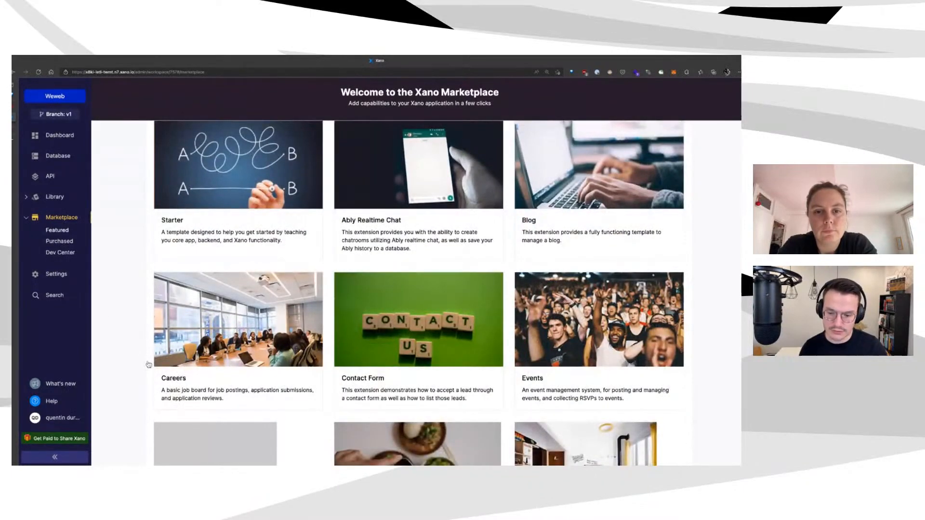
{"action": "scroll", "coordinate": [104, 318], "scroll_direction": "down", "scroll_amount": 1}
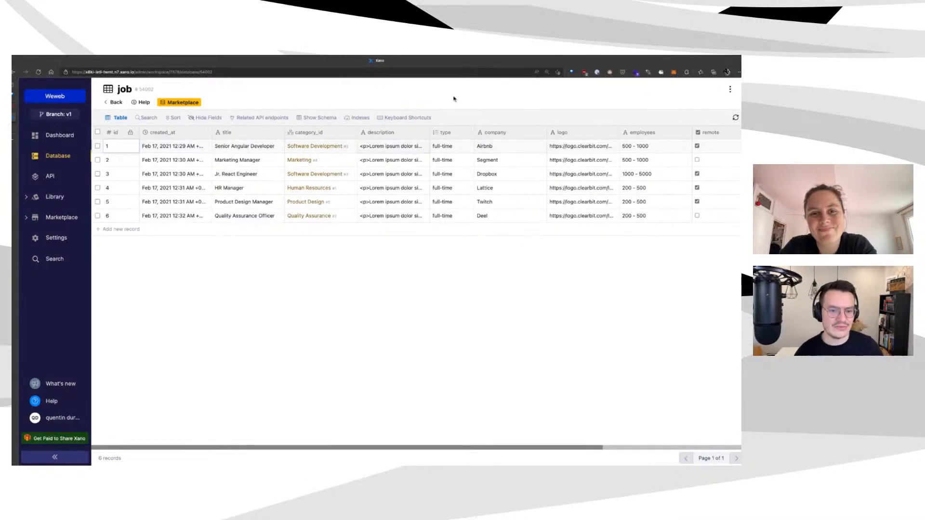
Delete the type column, then load row 1's Airbnb logo URL in a new tab
{"action": "left_click", "coordinate": [488, 212]}
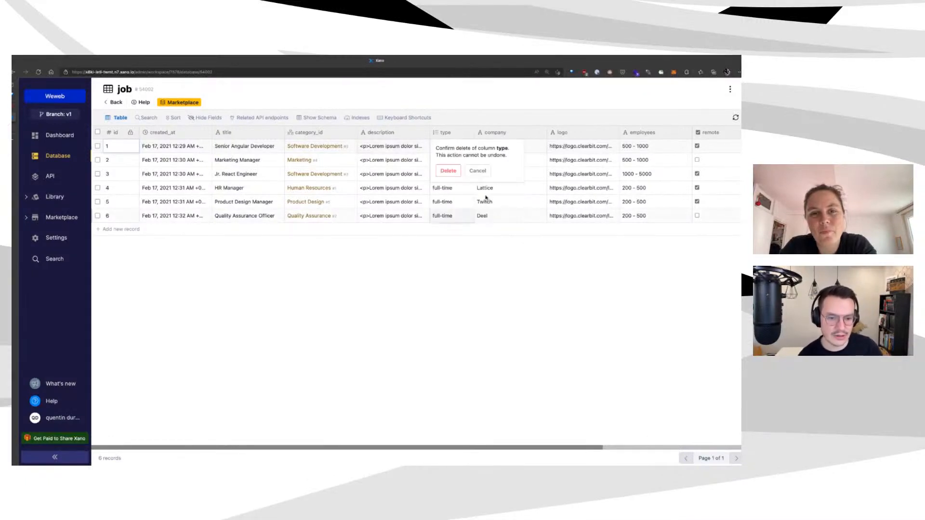
{"action": "left_click", "coordinate": [479, 172]}
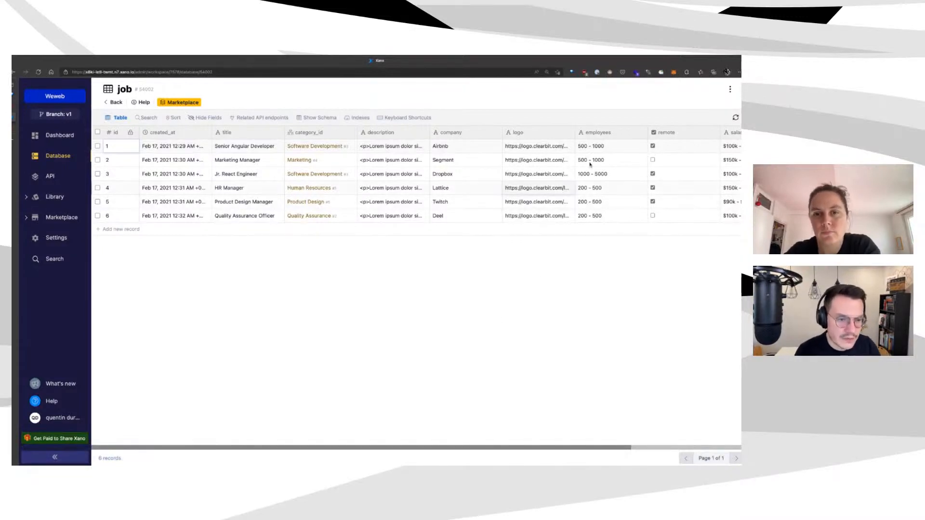
{"action": "key", "text": "Right"}
{"action": "key", "text": "Right"}
{"action": "key", "text": "Right"}
{"action": "key", "text": "Right"}
{"action": "key", "text": "Right"}
{"action": "key", "text": "Right"}
{"action": "key", "text": "Return"}
{"action": "key", "text": "ctrl+c"}
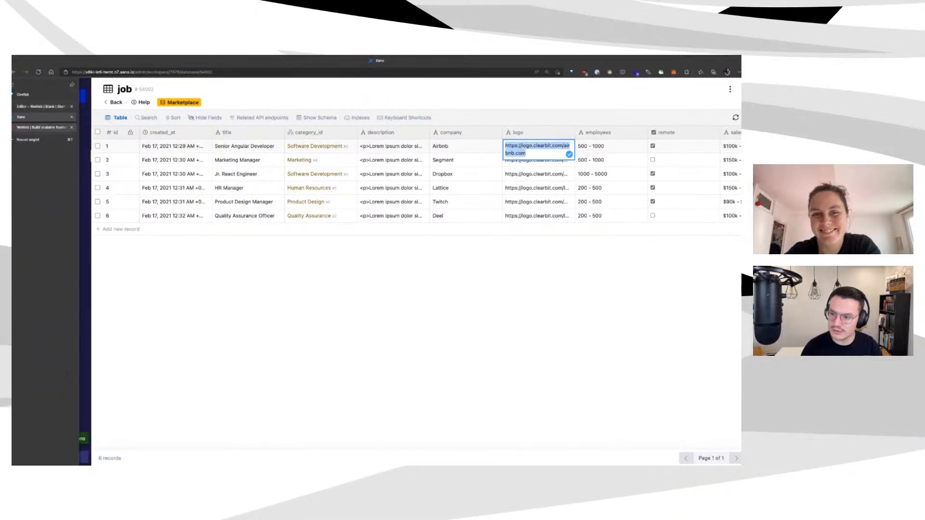
{"action": "left_click", "coordinate": [43, 139]}
{"action": "key", "text": "ctrl+v"}
{"action": "key", "text": "Return"}
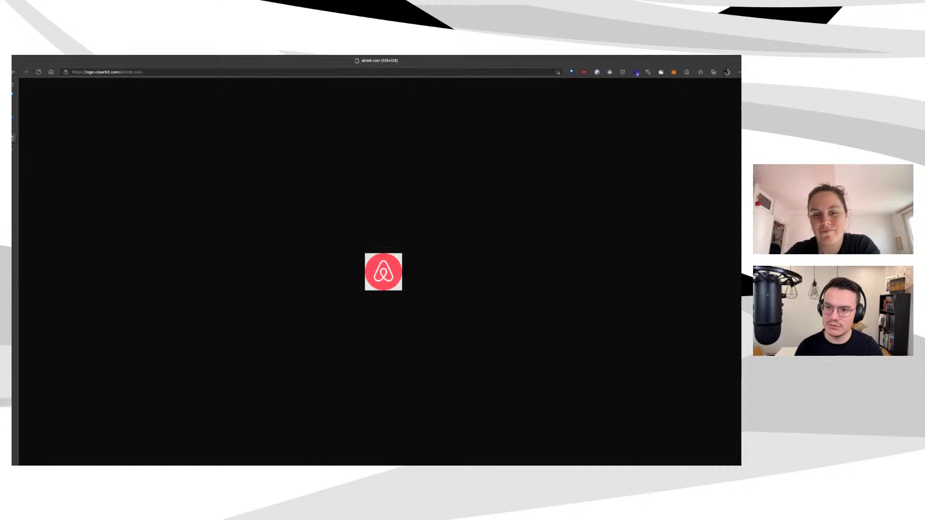
Replace the domain in the Clearbit logo URL, typing 'amaz', and load the new logo
{"action": "left_click_drag", "start_coordinate": [121, 72], "coordinate": [137, 72]}
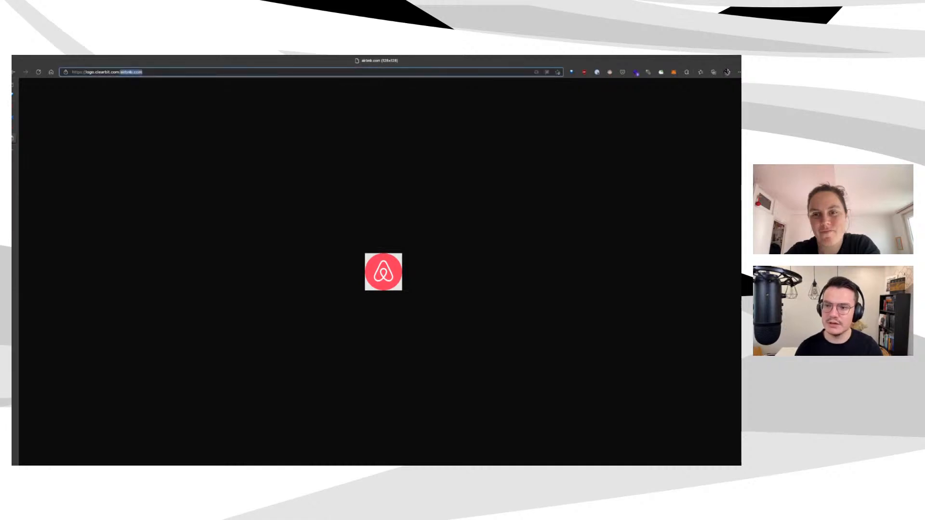
{"action": "type", "text": "amazon.f"}
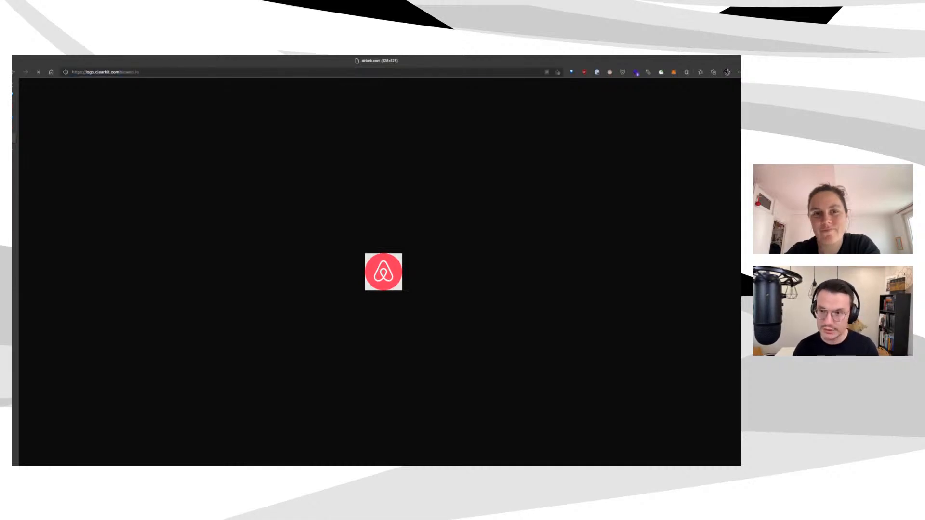
{"action": "key", "text": "Return"}
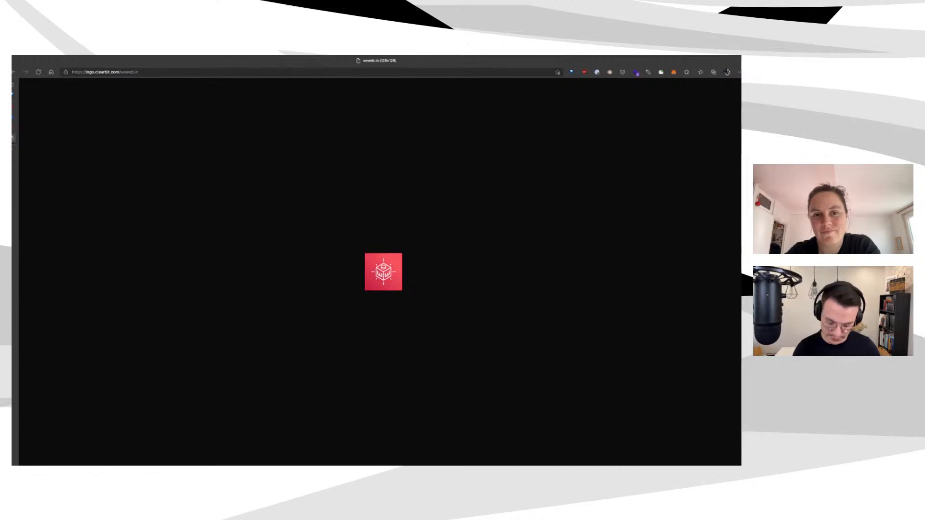
Visit the weweb.io and WeWeb editor tabs, then return to Xano's job table unchanged
{"action": "key", "text": "ctrl+Tab"}
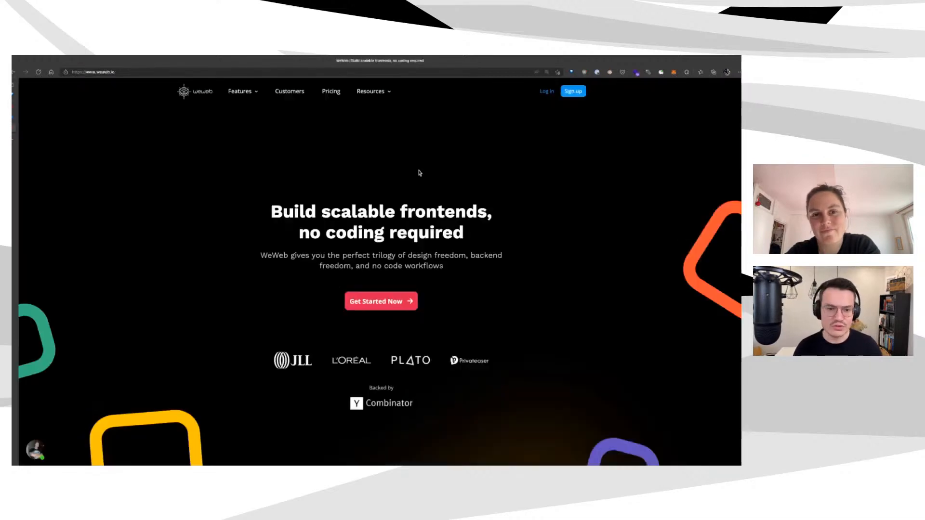
{"action": "left_click", "coordinate": [34, 108]}
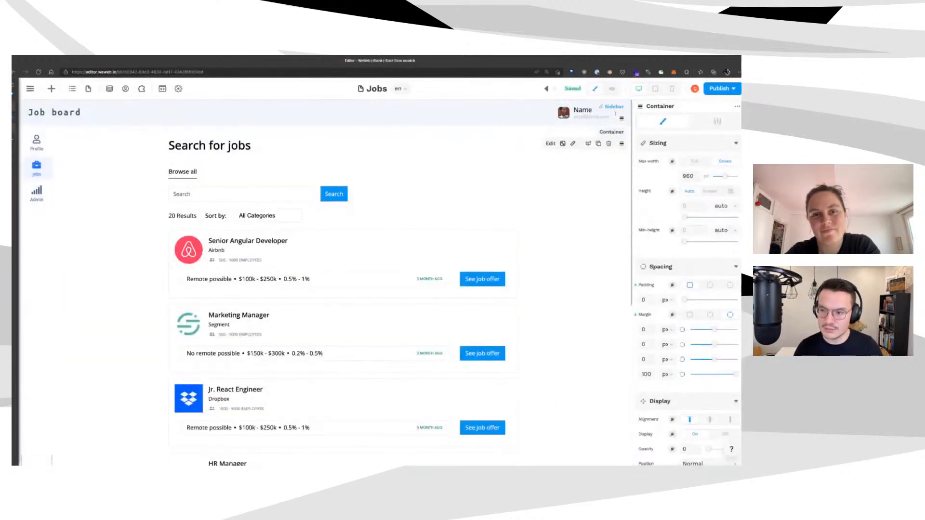
{"action": "left_click", "coordinate": [38, 123]}
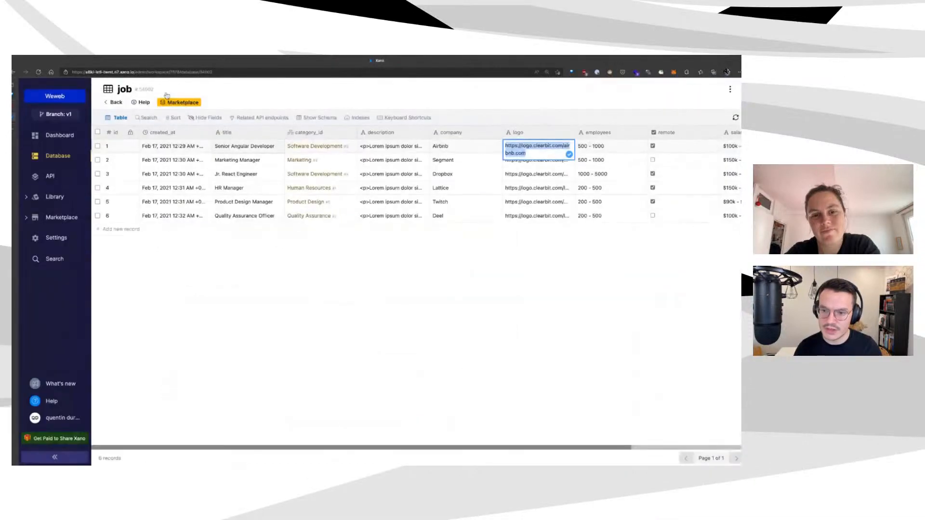
{"action": "key", "text": "Escape"}
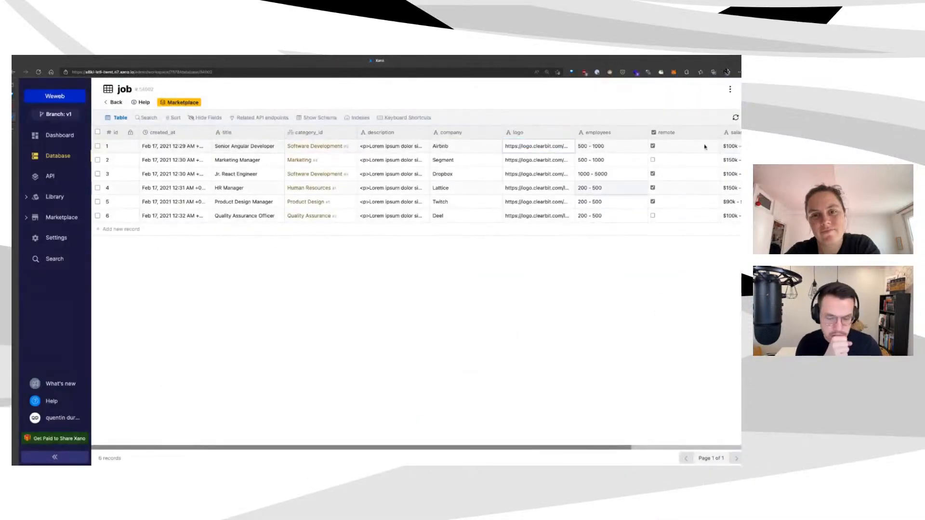
Review the job table's salary_range and stock_options columns, then return to the WeWeb Jobs editor
{"action": "scroll", "coordinate": [705, 146], "scroll_direction": "right", "scroll_amount": 3}
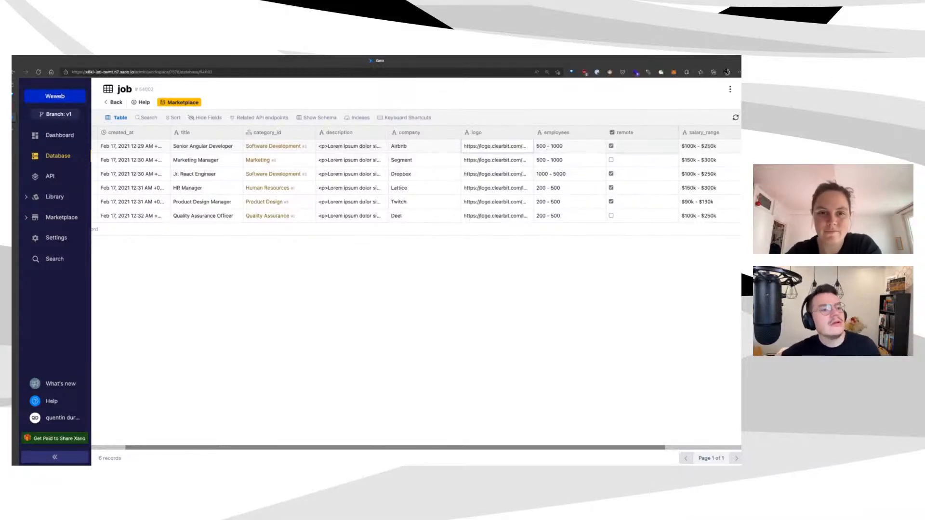
{"action": "scroll", "coordinate": [626, 174], "scroll_direction": "right", "scroll_amount": 3}
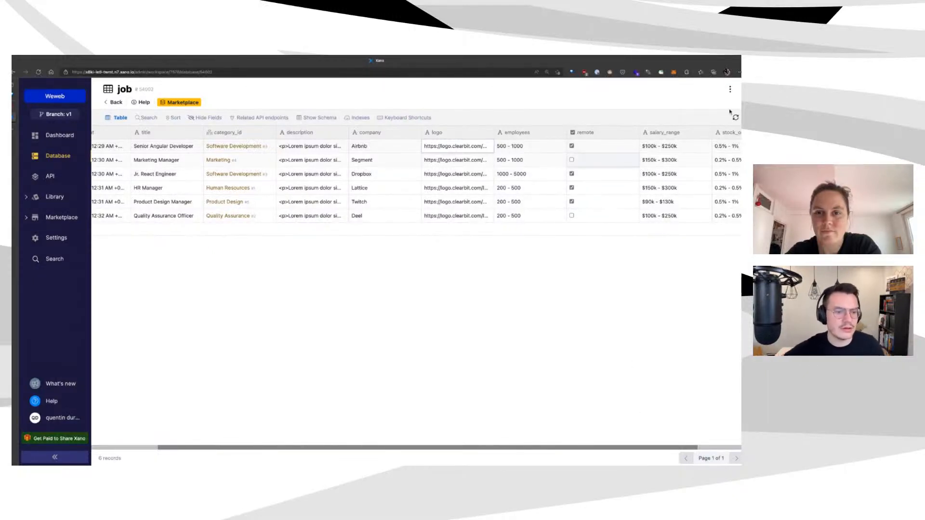
{"action": "scroll", "coordinate": [602, 188], "scroll_direction": "right", "scroll_amount": 5}
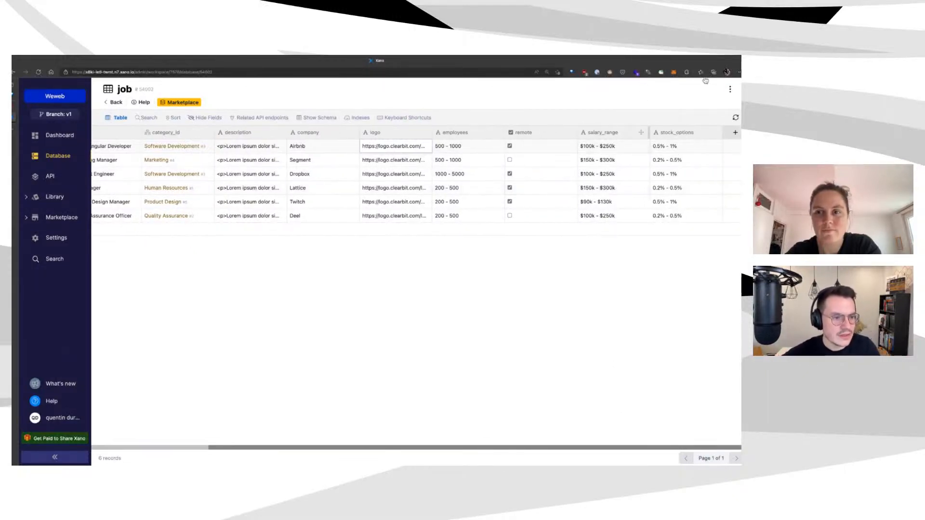
{"action": "scroll", "coordinate": [723, 145], "scroll_direction": "left", "scroll_amount": 8}
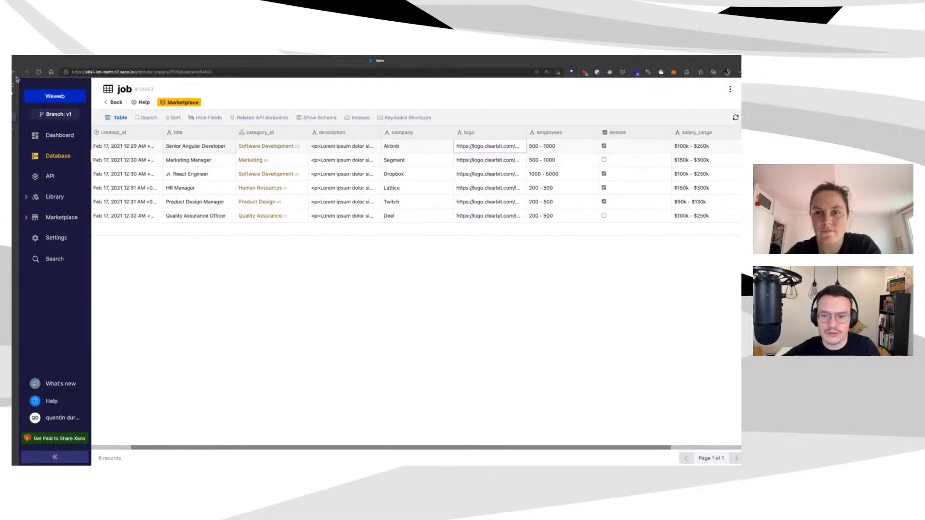
{"action": "key", "text": "ctrl+Tab"}
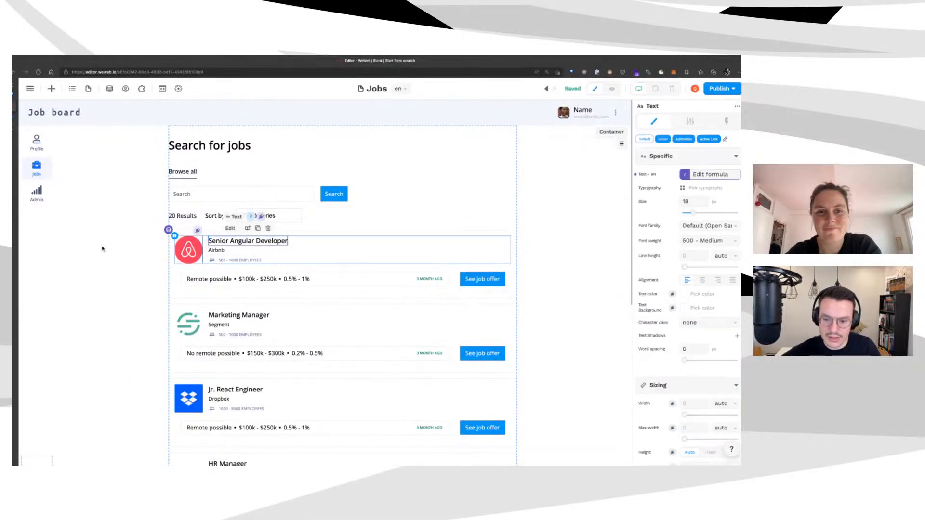
View the formula behind the first job card's employee count text
{"action": "left_click", "coordinate": [240, 260]}
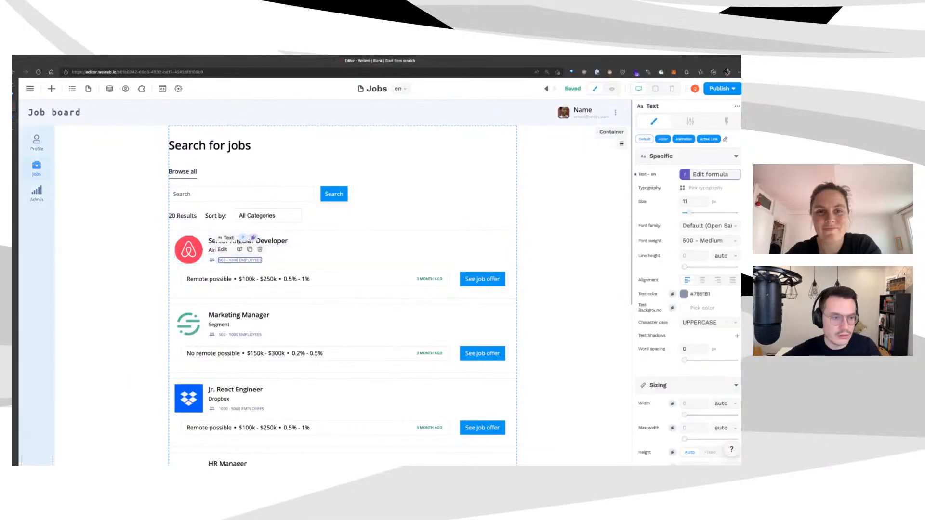
{"action": "left_click", "coordinate": [711, 174]}
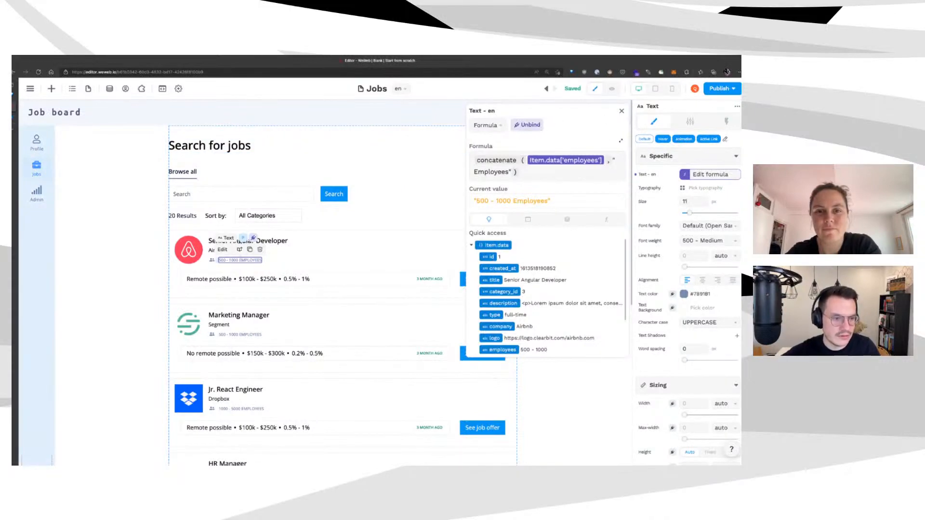
{"action": "left_click", "coordinate": [366, 289]}
View the Remote possible text's formula, then switch to the Xano job table
{"action": "left_click", "coordinate": [366, 289]}
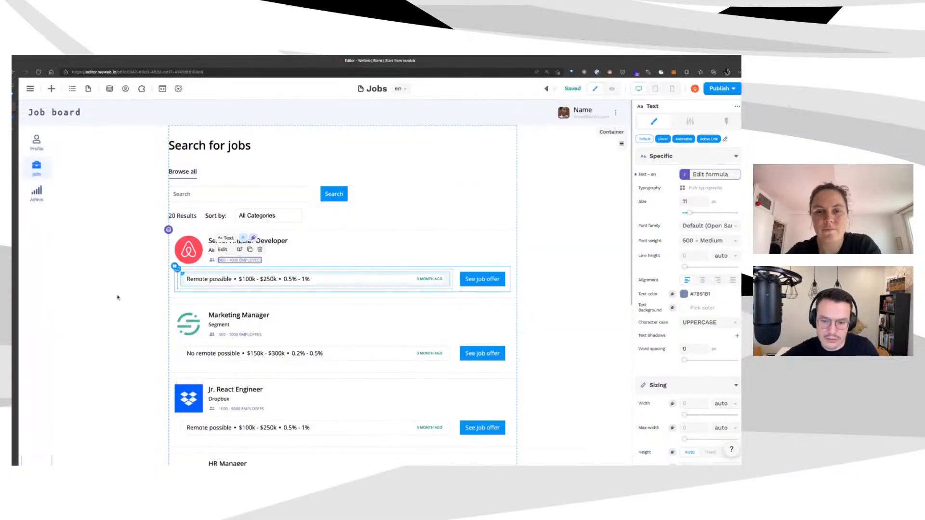
{"action": "left_click", "coordinate": [208, 279]}
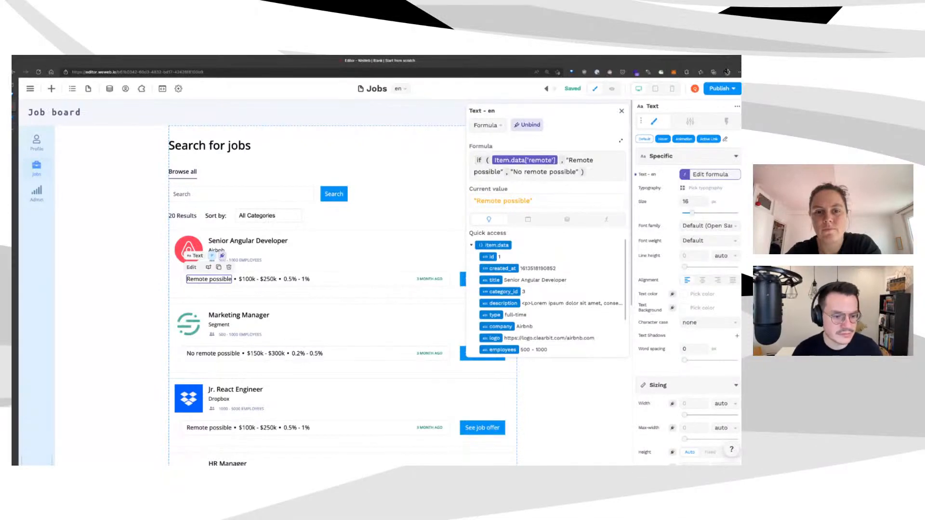
{"action": "left_click", "coordinate": [621, 111]}
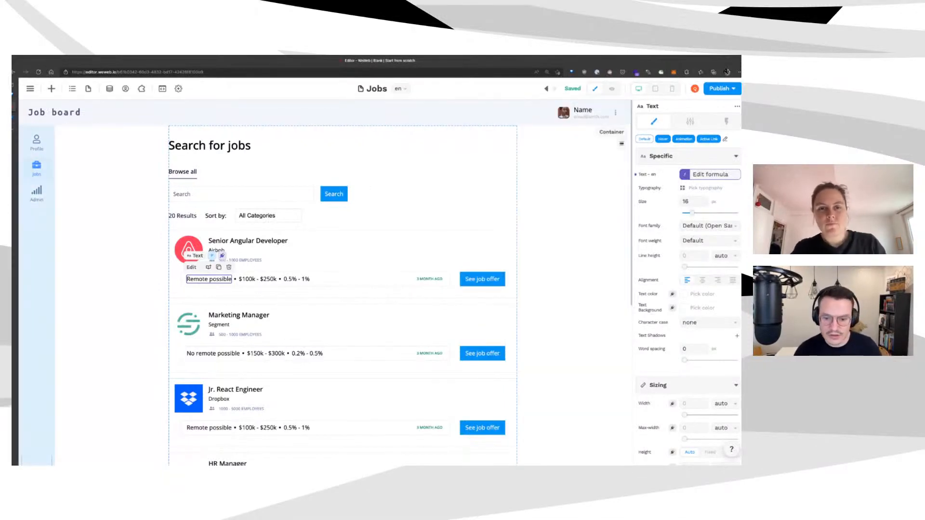
{"action": "left_click", "coordinate": [21, 232]}
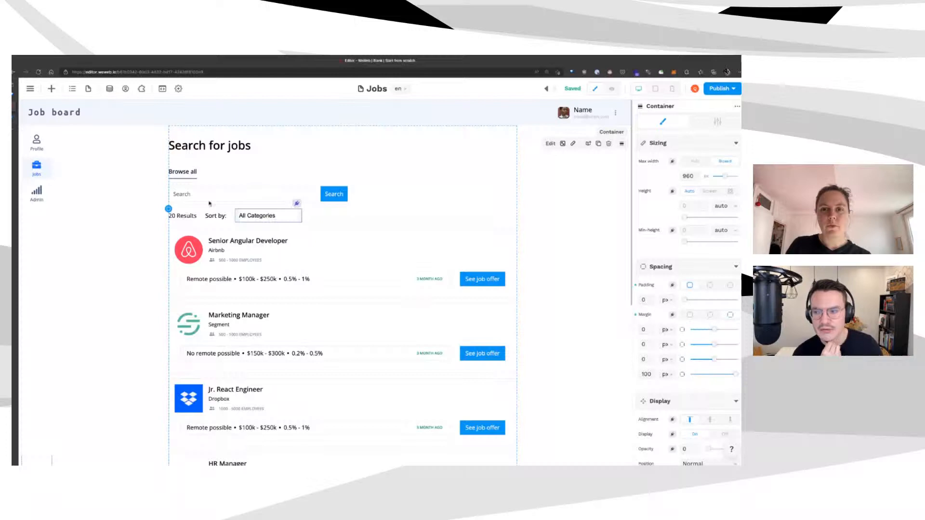
{"action": "left_click", "coordinate": [15, 117]}
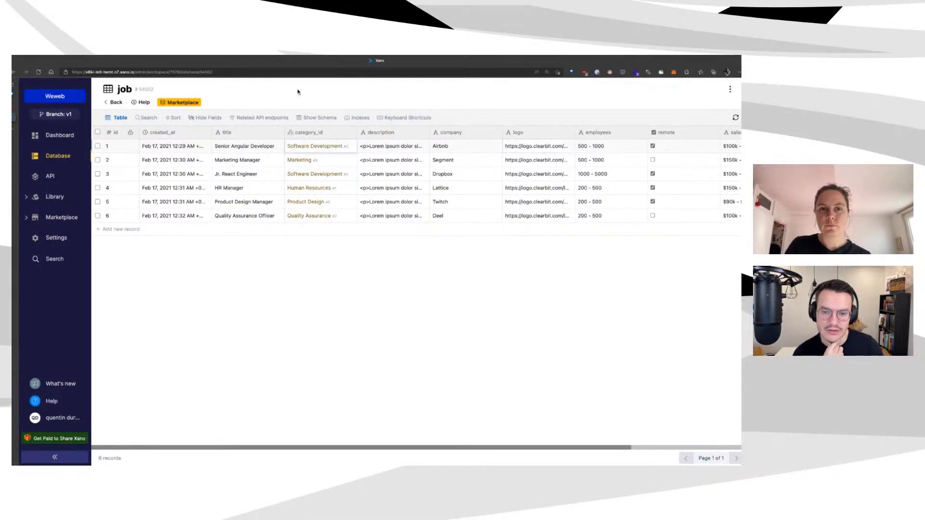
Check row 1's category_id relation, then go to the database tables list
{"action": "key", "text": "Return"}
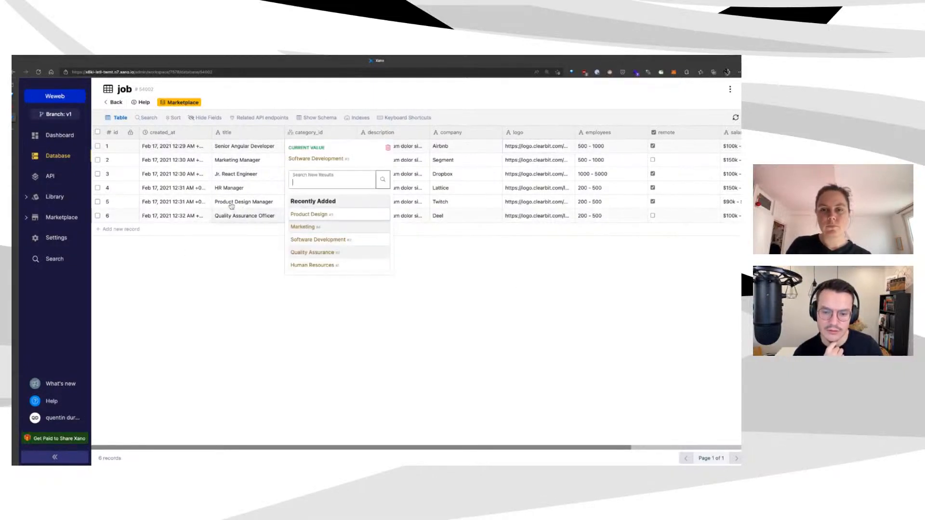
{"action": "left_click", "coordinate": [195, 277]}
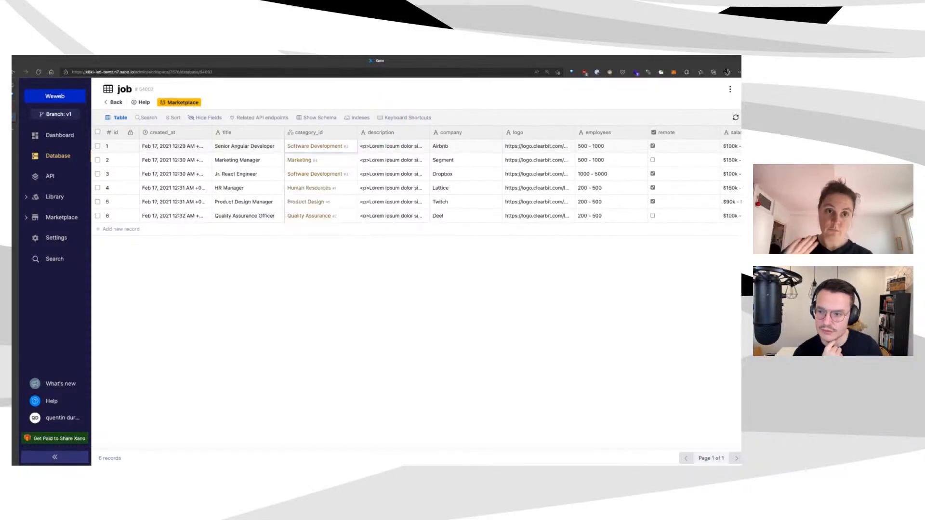
{"action": "left_click", "coordinate": [58, 156]}
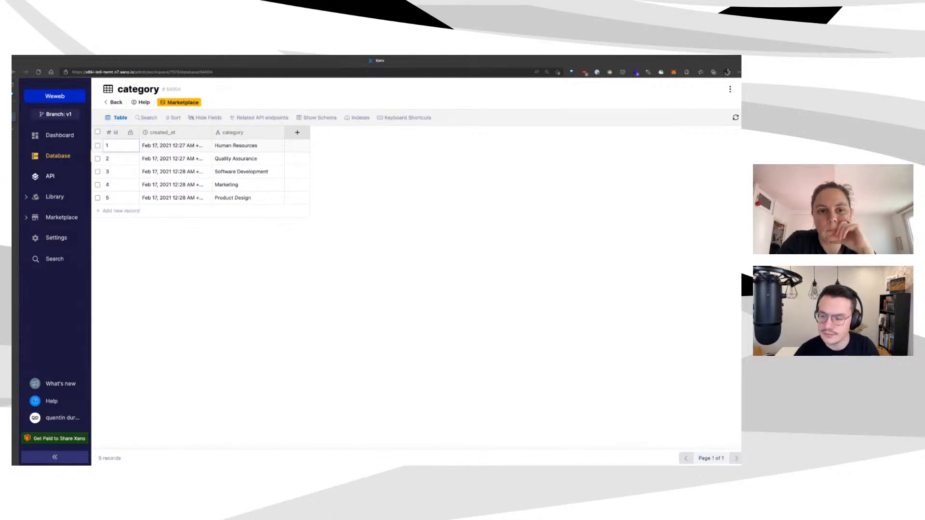
Browse the careers API endpoints and the category table's five records
{"action": "left_click", "coordinate": [49, 176]}
{"action": "left_click", "coordinate": [367, 147]}
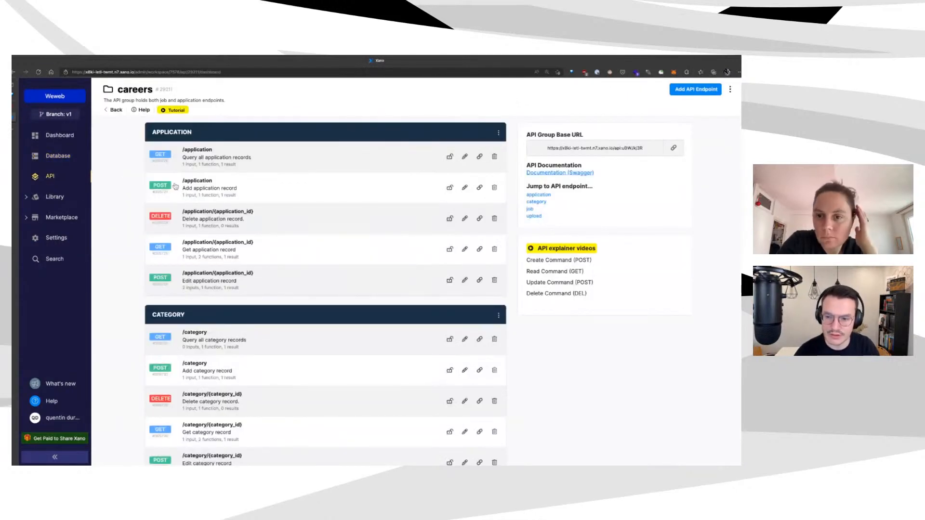
{"action": "scroll", "coordinate": [175, 186], "scroll_direction": "down", "scroll_amount": 1}
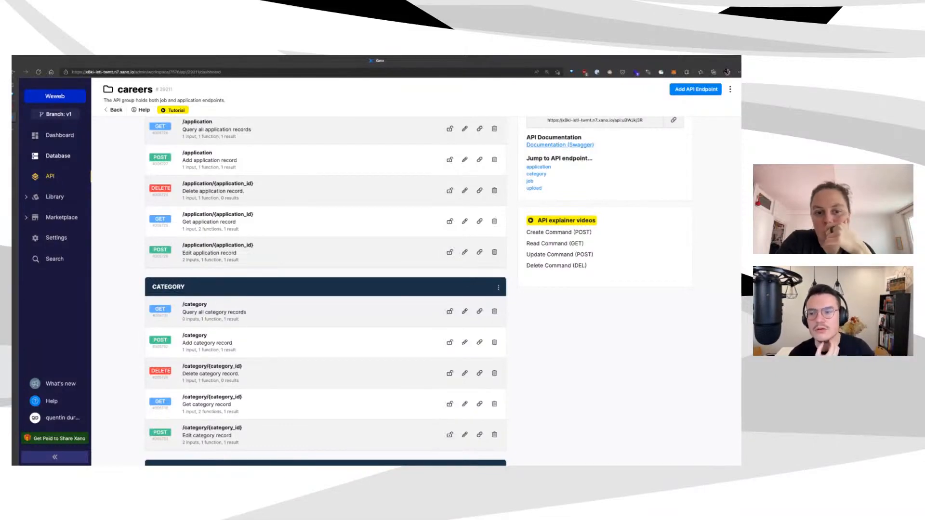
{"action": "left_click", "coordinate": [58, 156]}
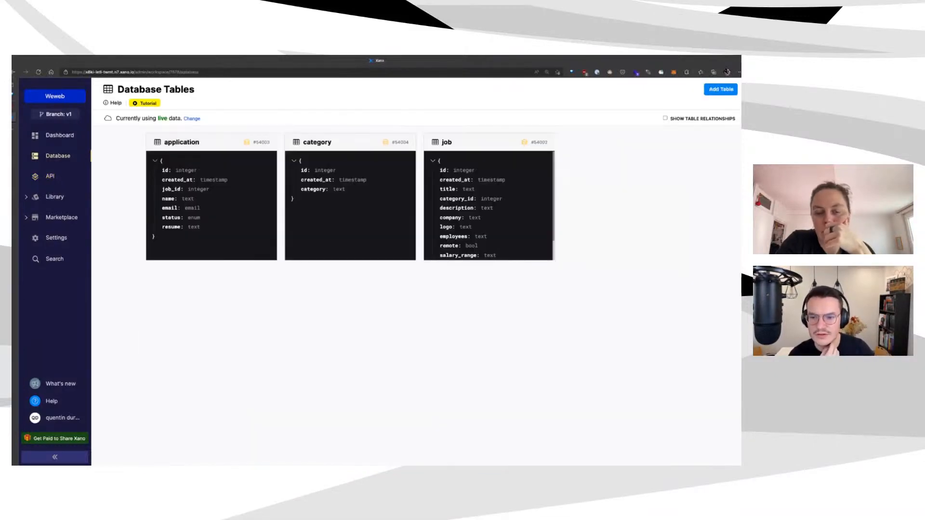
{"action": "left_click", "coordinate": [318, 142]}
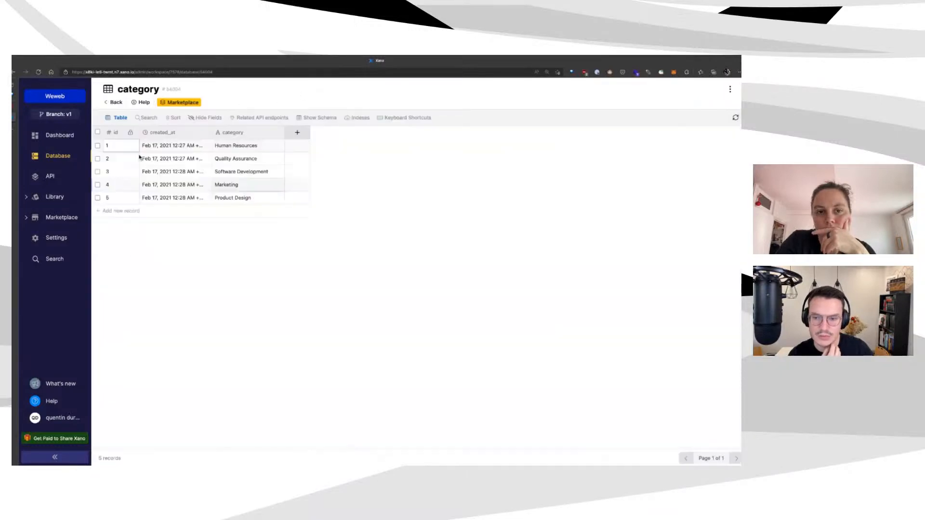
Run GET /category in Run & Debug to confirm its results, then return to WeWeb
{"action": "left_click", "coordinate": [50, 176]}
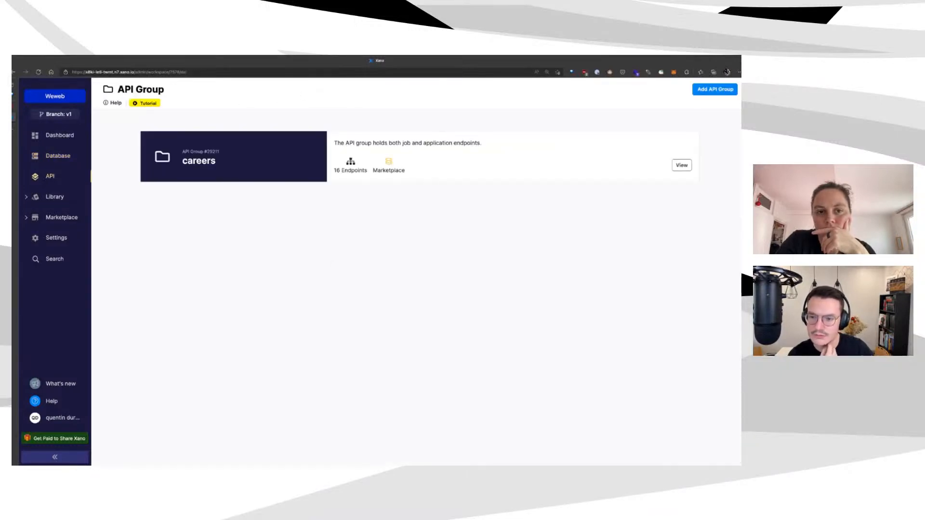
{"action": "left_click", "coordinate": [472, 133]}
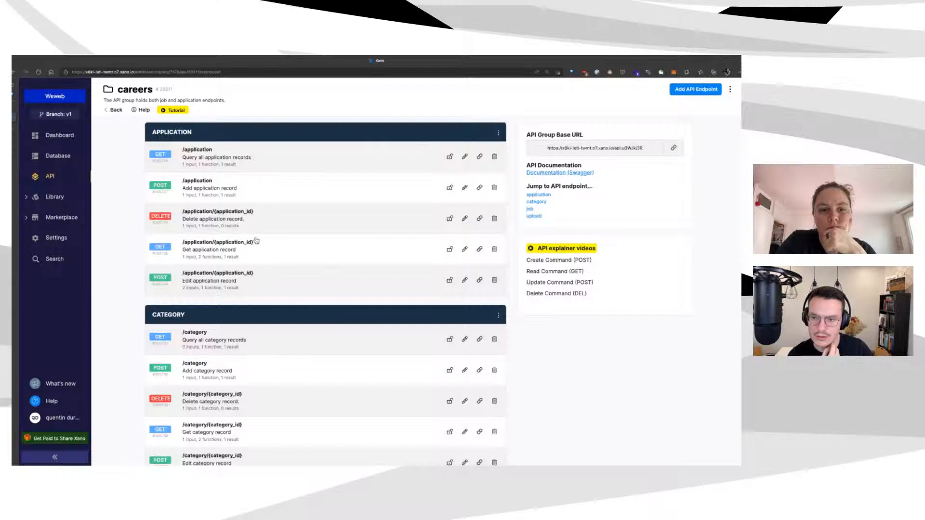
{"action": "scroll", "coordinate": [255, 238], "scroll_direction": "down", "scroll_amount": 3}
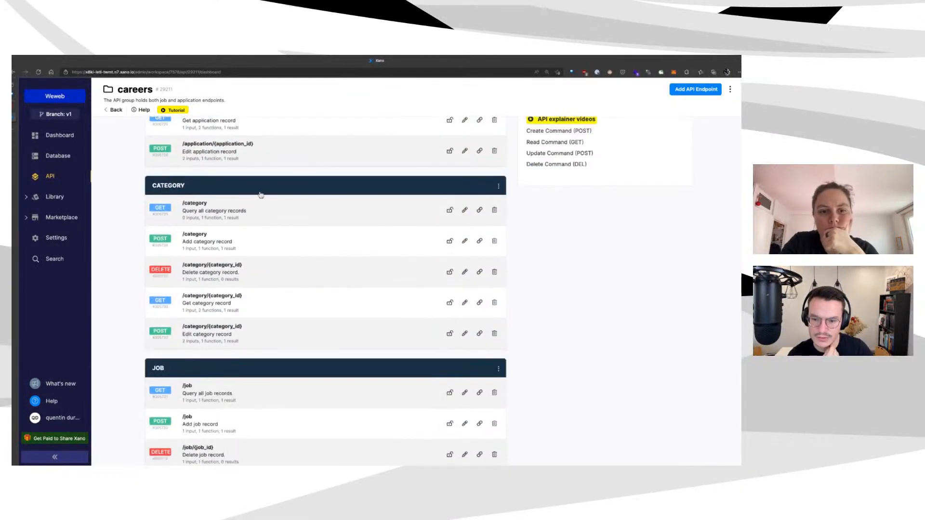
{"action": "left_click", "coordinate": [259, 199]}
{"action": "left_click", "coordinate": [698, 92]}
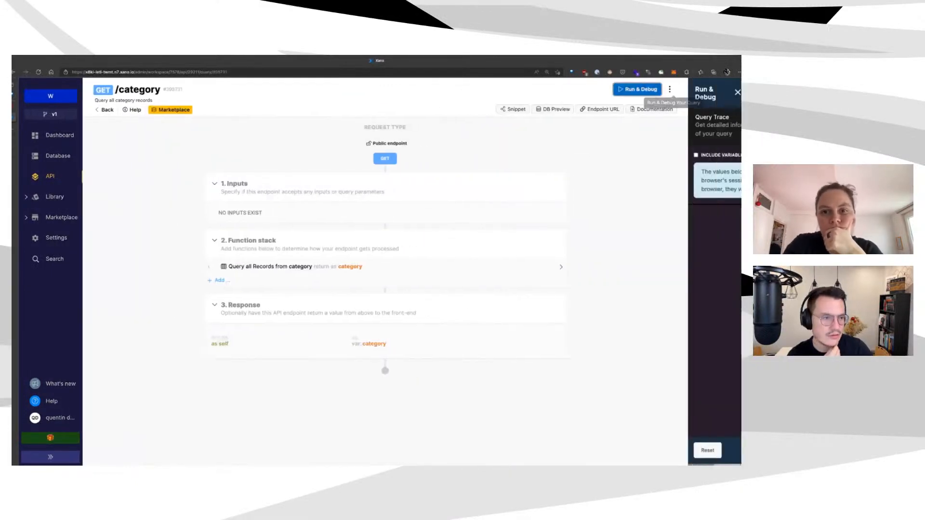
{"action": "left_click", "coordinate": [724, 451]}
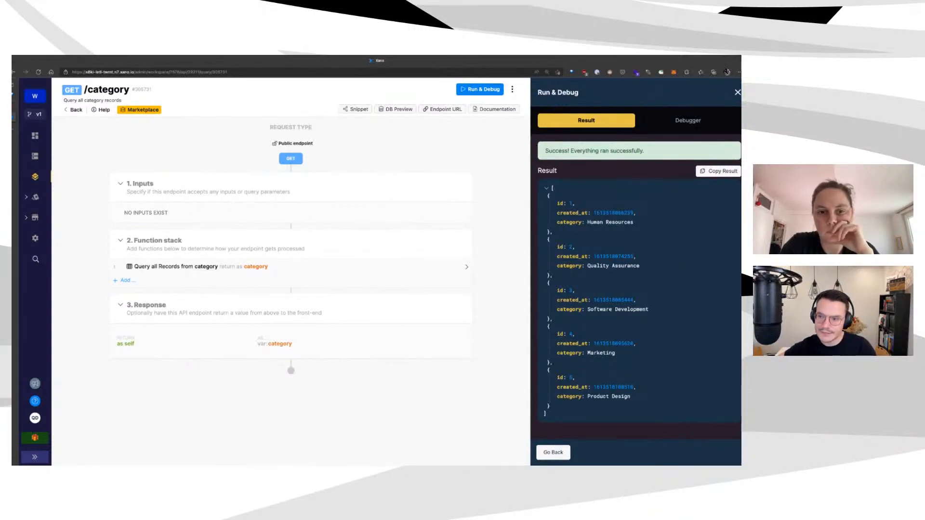
{"action": "left_click", "coordinate": [18, 106]}
Review the categories collection's API configuration and fetched records, then select the All Categories dropdown
{"action": "left_click", "coordinate": [109, 89]}
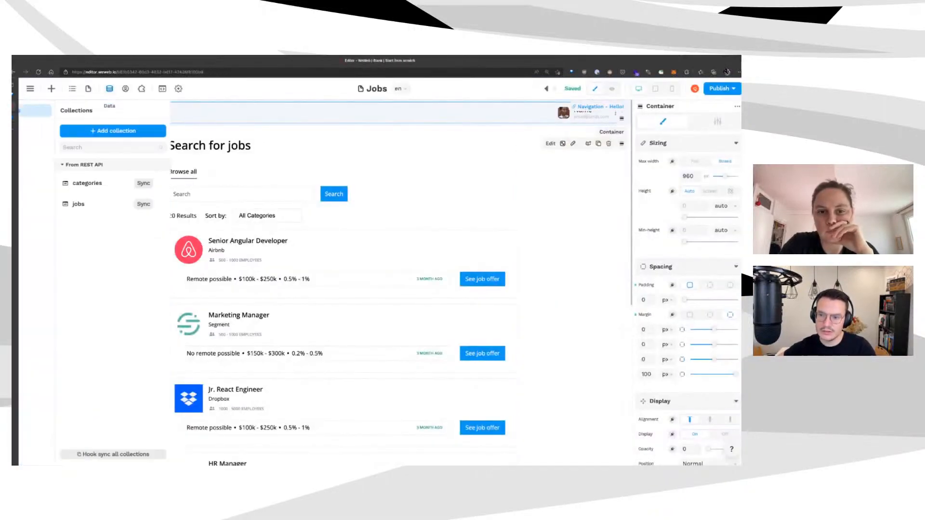
{"action": "left_click", "coordinate": [135, 183]}
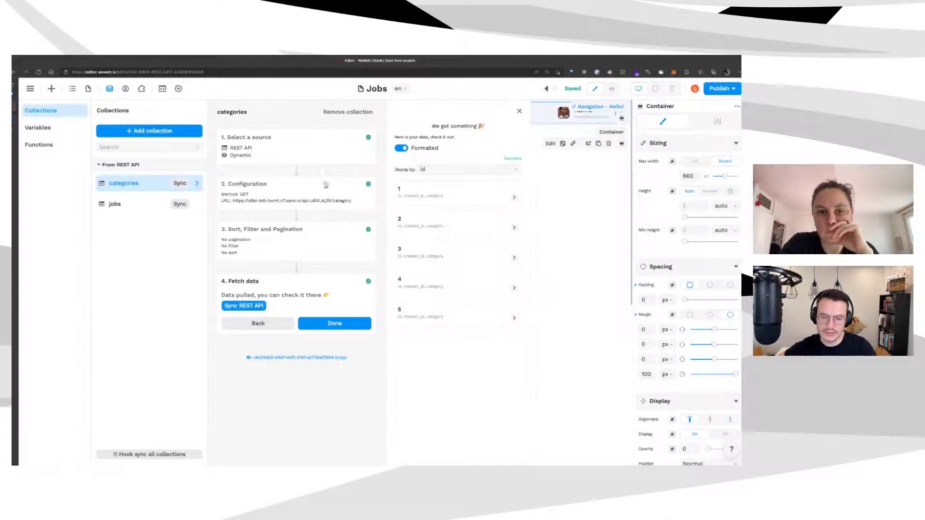
{"action": "left_click", "coordinate": [289, 191]}
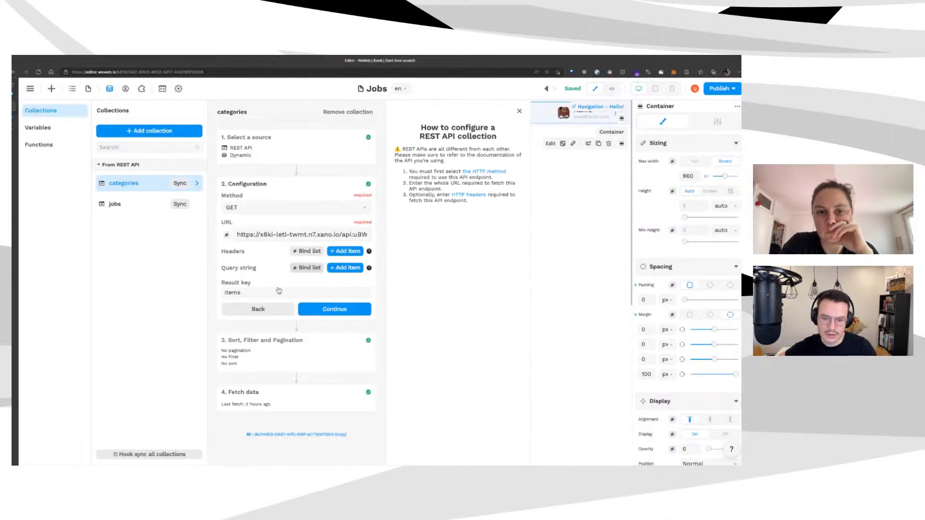
{"action": "left_click", "coordinate": [270, 354]}
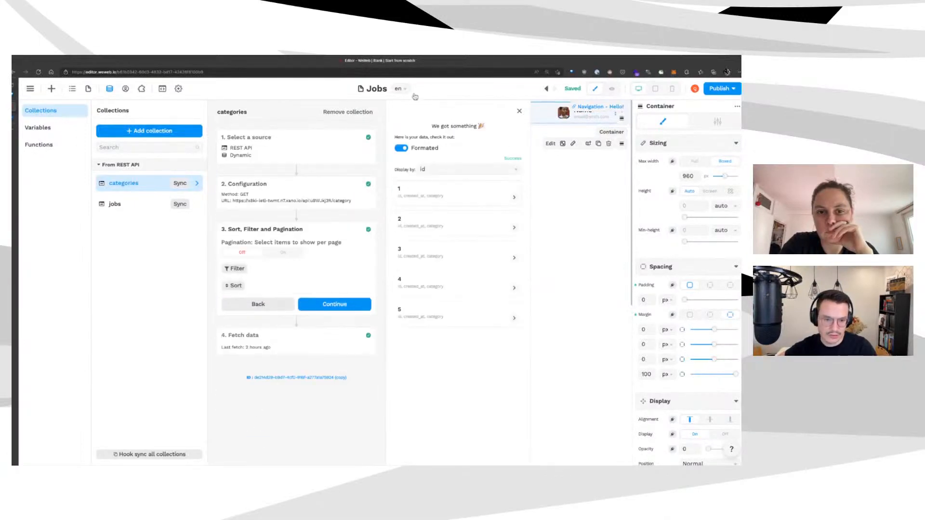
{"action": "left_click", "coordinate": [401, 148]}
{"action": "left_click", "coordinate": [408, 169]}
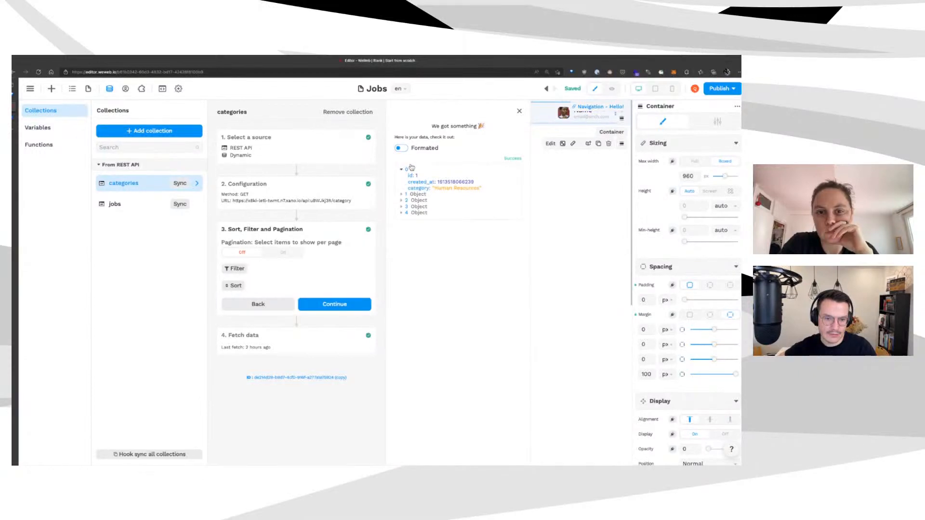
{"action": "left_click", "coordinate": [415, 194]}
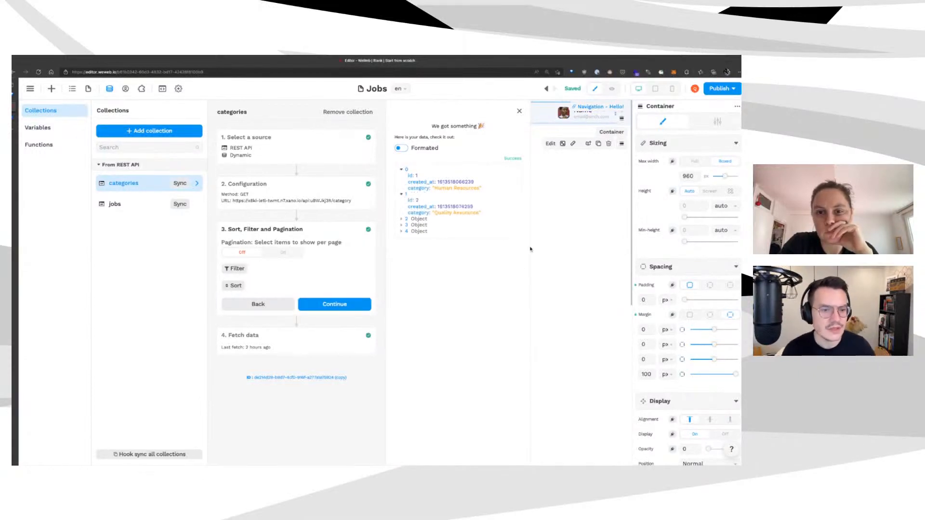
{"action": "left_click", "coordinate": [520, 111]}
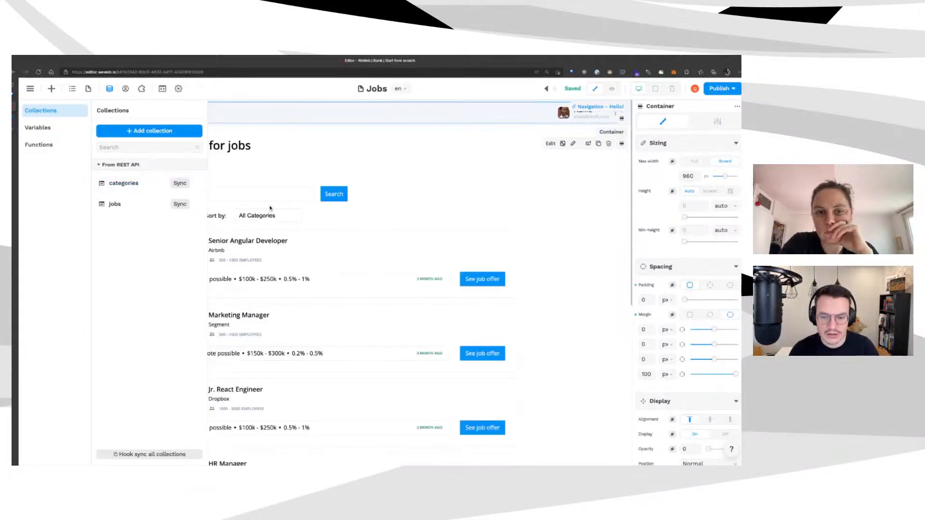
{"action": "left_click", "coordinate": [251, 215]}
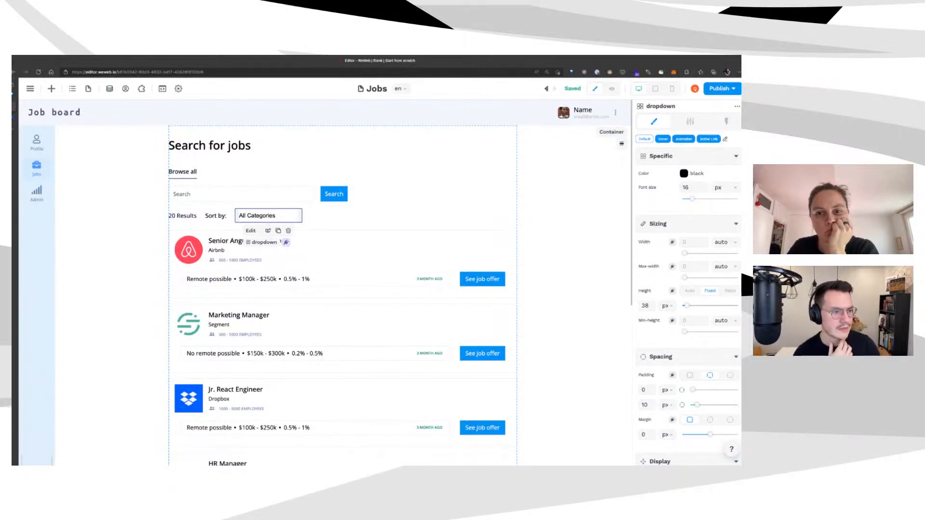
Open the dropdown's Options formula and browse the formula functions, including merge()
{"action": "left_click", "coordinate": [690, 121]}
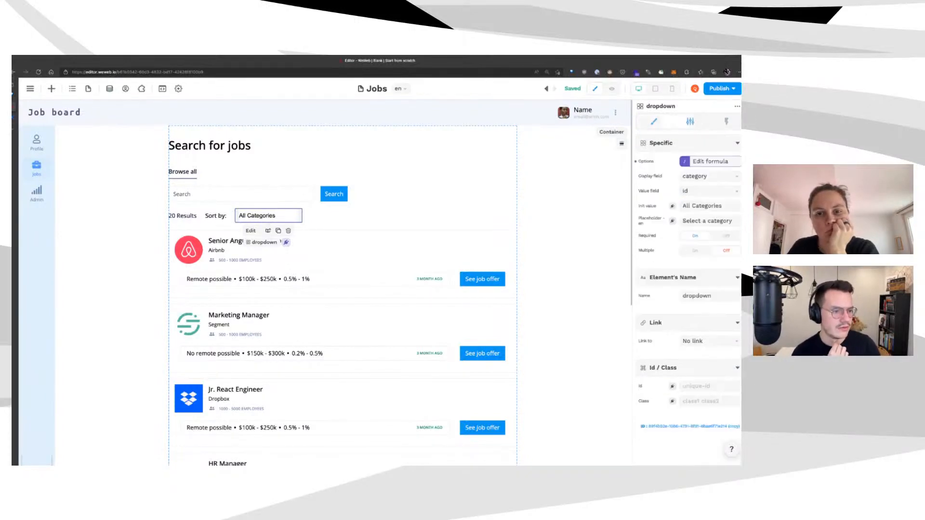
{"action": "left_click", "coordinate": [710, 161]}
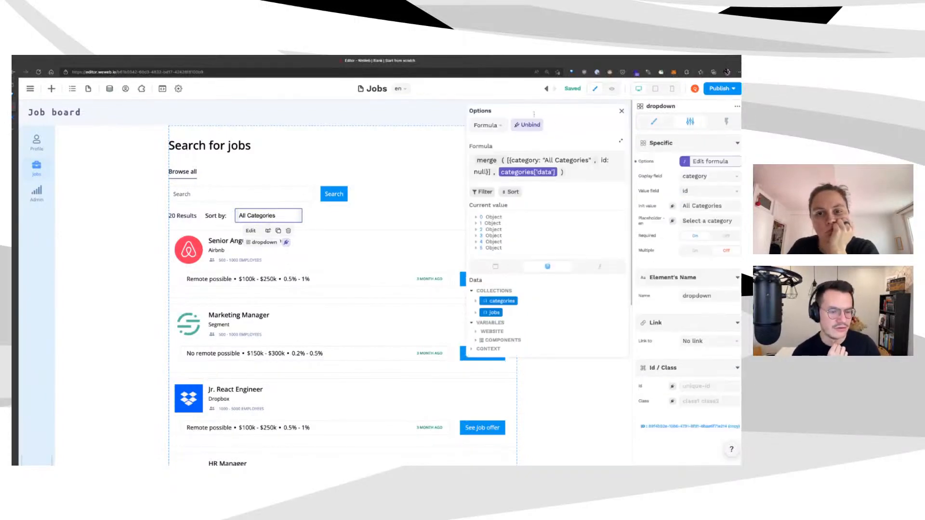
{"action": "left_click", "coordinate": [600, 267]}
{"action": "scroll", "coordinate": [596, 337], "scroll_direction": "down", "scroll_amount": 3}
{"action": "scroll", "coordinate": [596, 347], "scroll_direction": "up", "scroll_amount": 5}
{"action": "scroll", "coordinate": [595, 330], "scroll_direction": "down", "scroll_amount": 1}
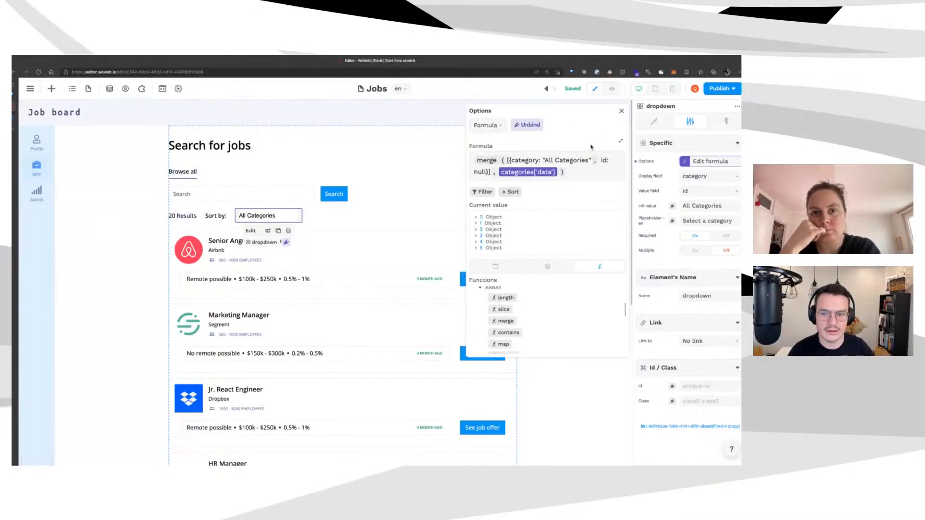
Expand the four merged dropdown options, including All Categories with id null, then select the job list
{"action": "left_click", "coordinate": [527, 216]}
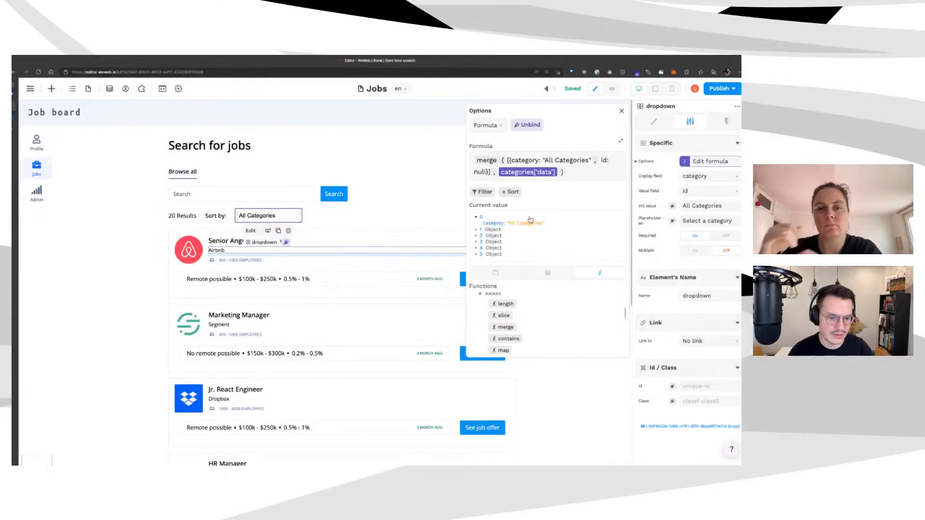
{"action": "left_click", "coordinate": [530, 229]}
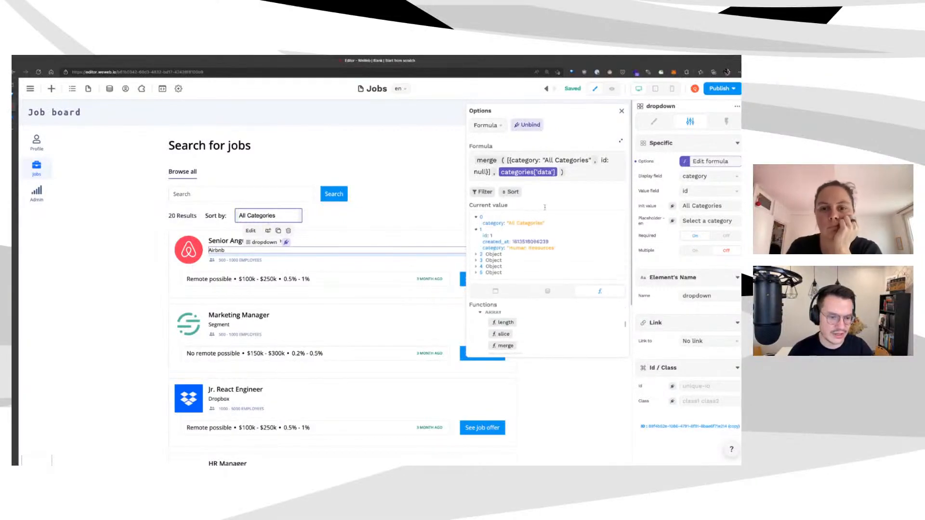
{"action": "left_click", "coordinate": [538, 253]}
{"action": "scroll", "coordinate": [538, 275], "scroll_direction": "down", "scroll_amount": 1}
{"action": "left_click", "coordinate": [506, 263]}
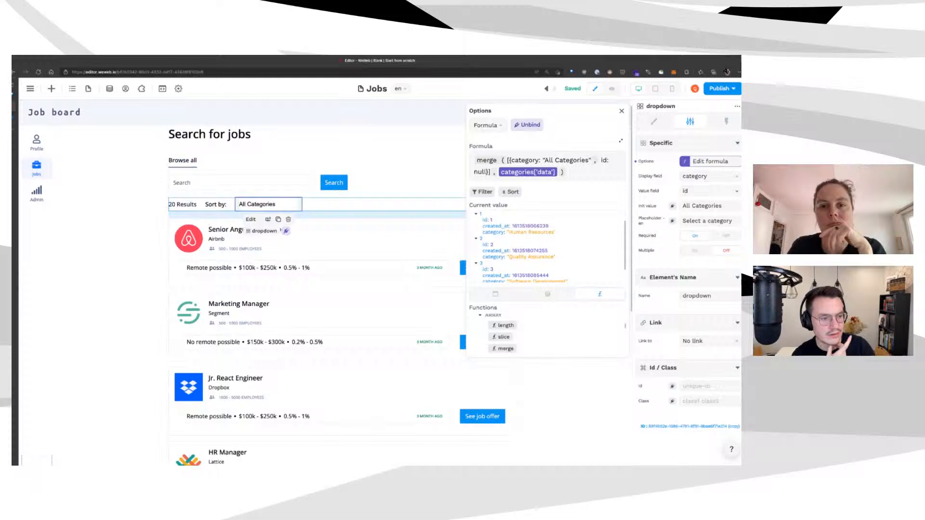
{"action": "left_click", "coordinate": [69, 204]}
Inspect the job list's Items filter matching category_id to the dropdown's value, then preview the page
{"action": "left_click", "coordinate": [654, 121]}
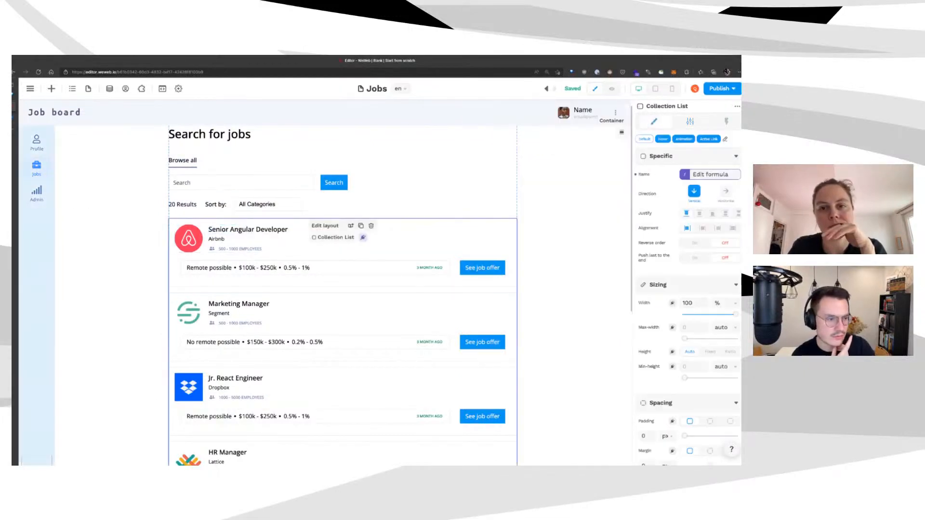
{"action": "left_click", "coordinate": [710, 174]}
{"action": "left_click", "coordinate": [482, 180]}
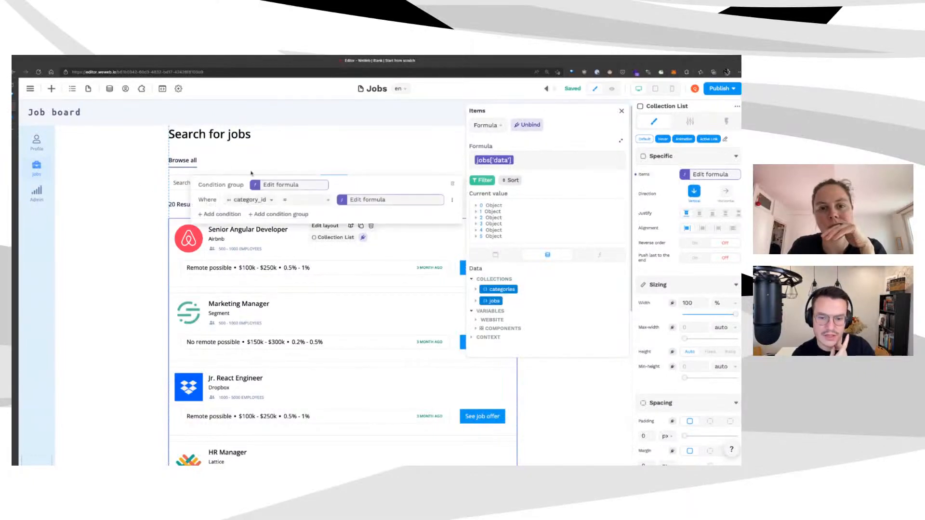
{"action": "left_click", "coordinate": [367, 199]}
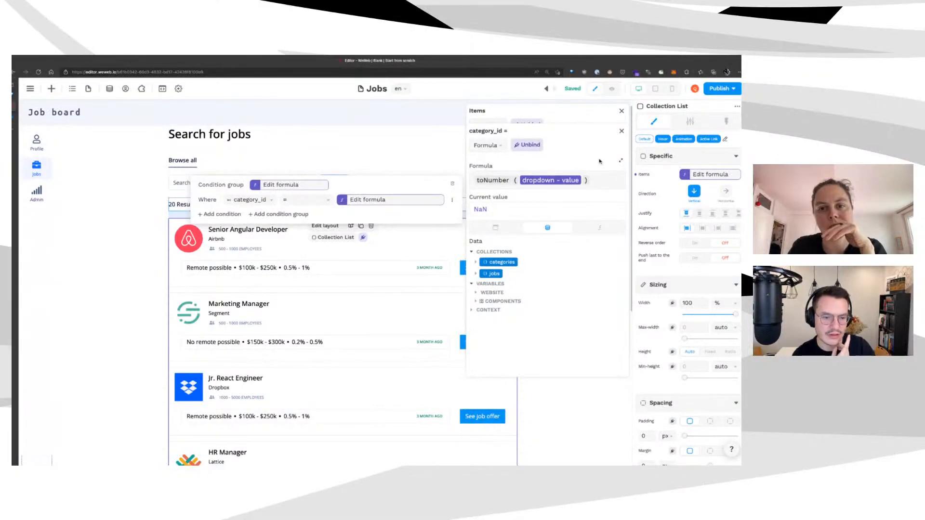
{"action": "left_click", "coordinate": [612, 88]}
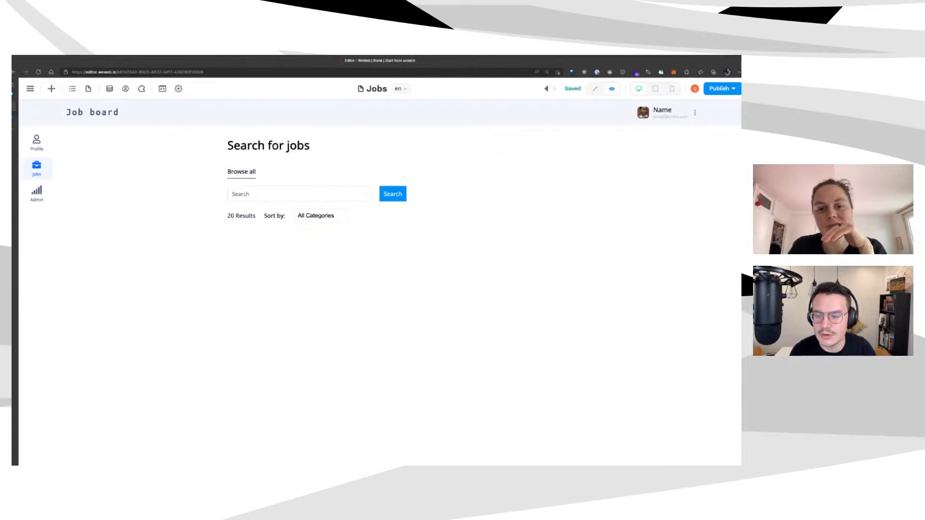
Pick Software Development in the previewed category dropdown, leaving only its two jobs listed
{"action": "left_click", "coordinate": [109, 88]}
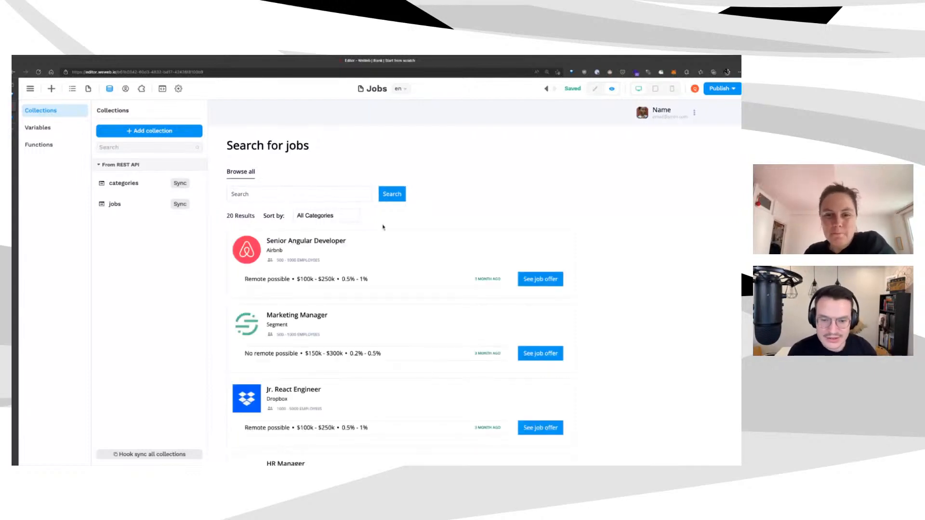
{"action": "key", "text": "Escape"}
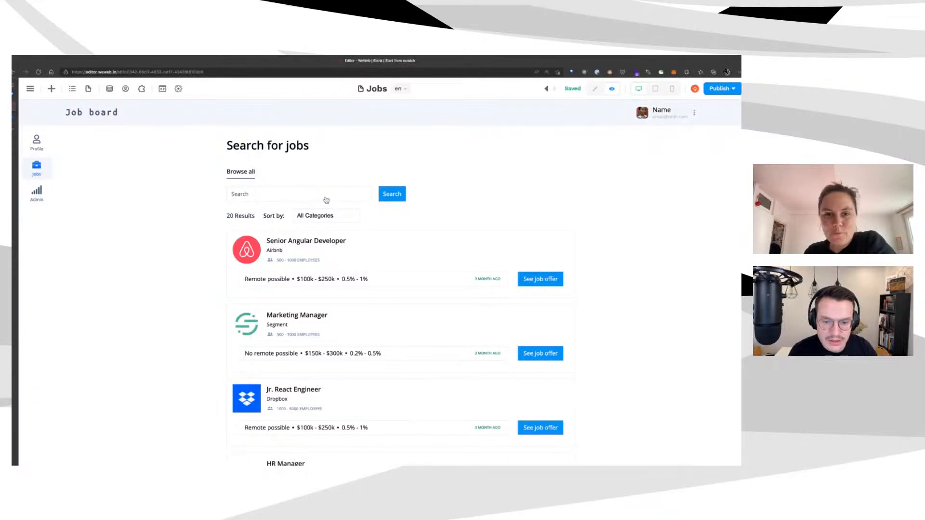
{"action": "left_click", "coordinate": [325, 214]}
{"action": "left_click", "coordinate": [303, 257]}
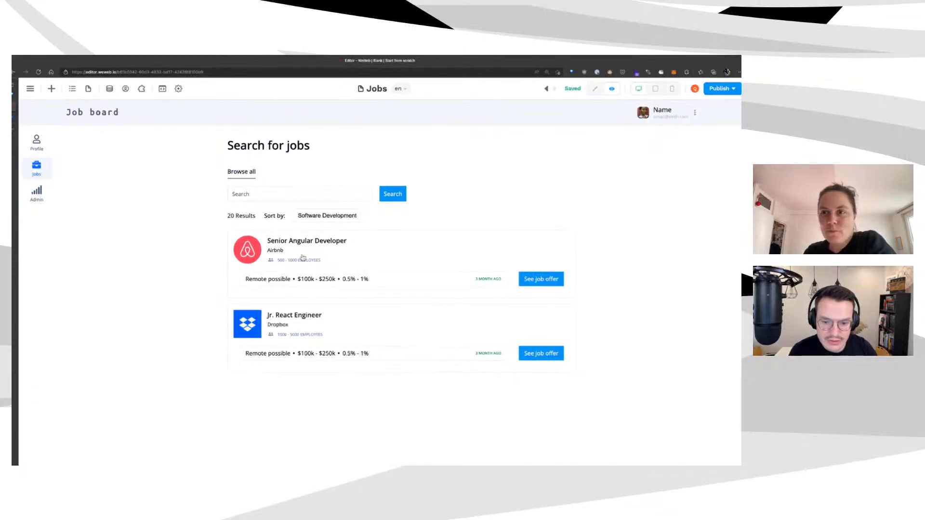
{"action": "left_click", "coordinate": [110, 89]}
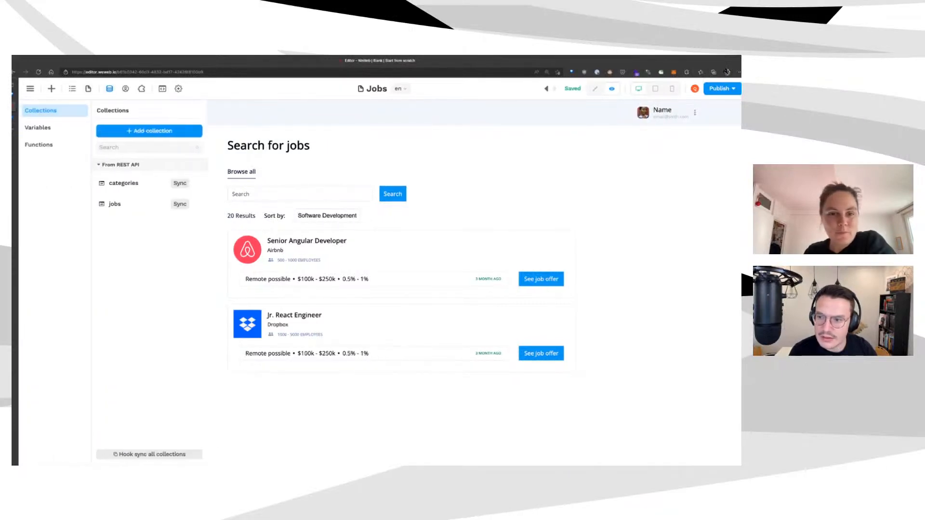
Show the dropdown and search variables in the Navigator, then switch to Xano's GET /category endpoint
{"action": "left_click", "coordinate": [72, 89]}
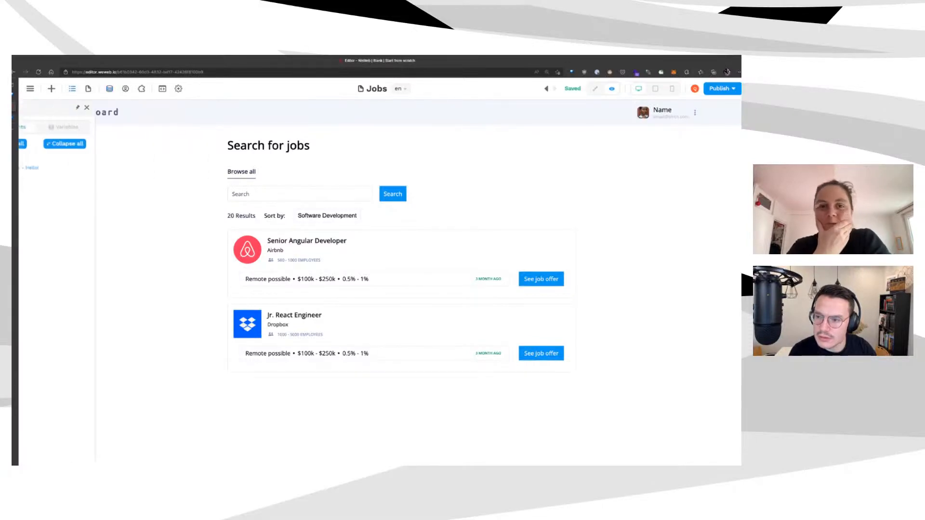
{"action": "left_click", "coordinate": [104, 127]}
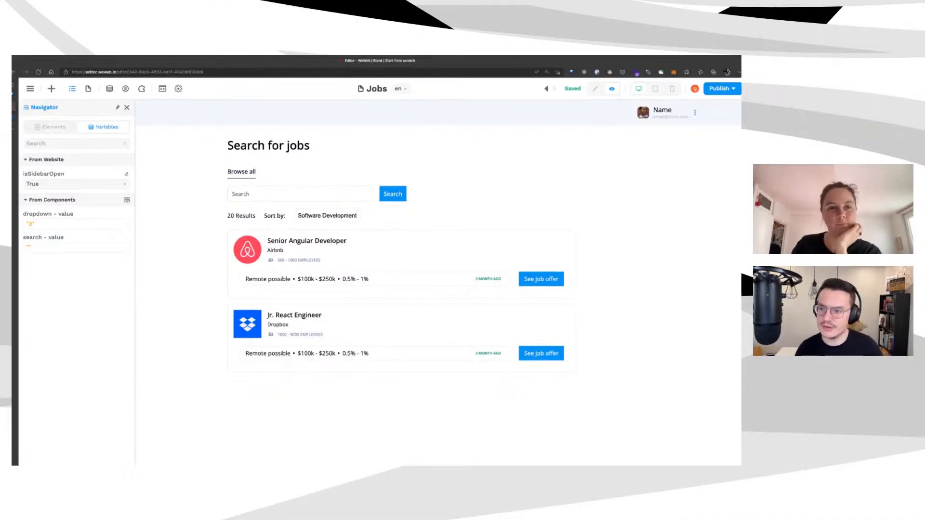
{"action": "left_click", "coordinate": [14, 117]}
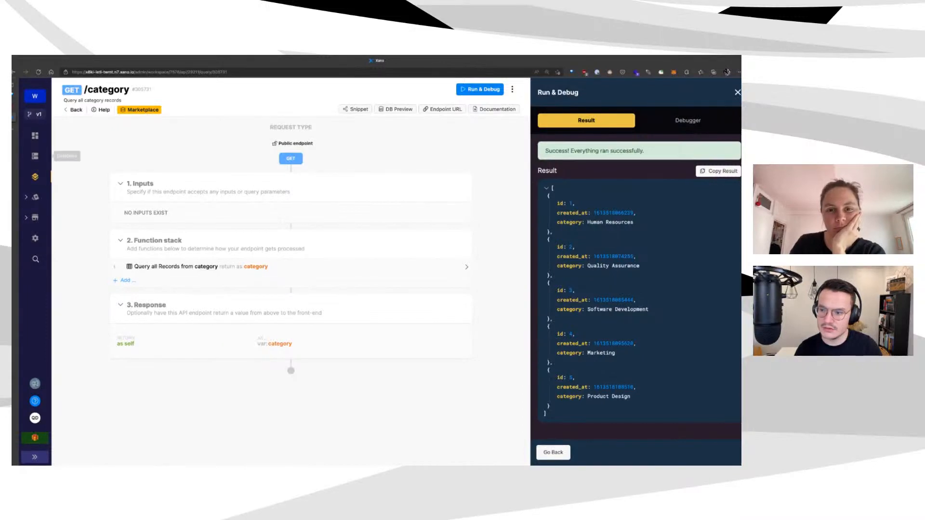
Open Xano's category table with its five categories, then return to the WeWeb Jobs page
{"action": "left_click", "coordinate": [35, 156]}
{"action": "left_click", "coordinate": [274, 145]}
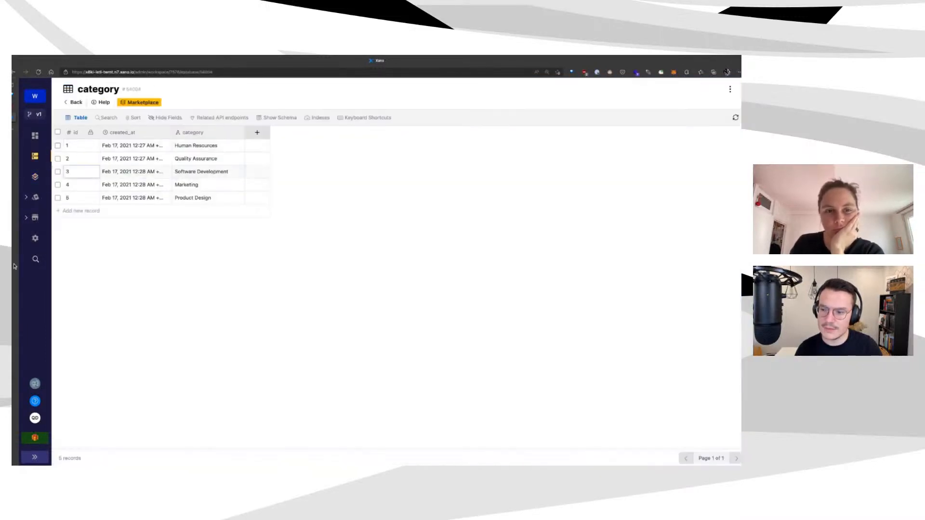
{"action": "left_click", "coordinate": [14, 107]}
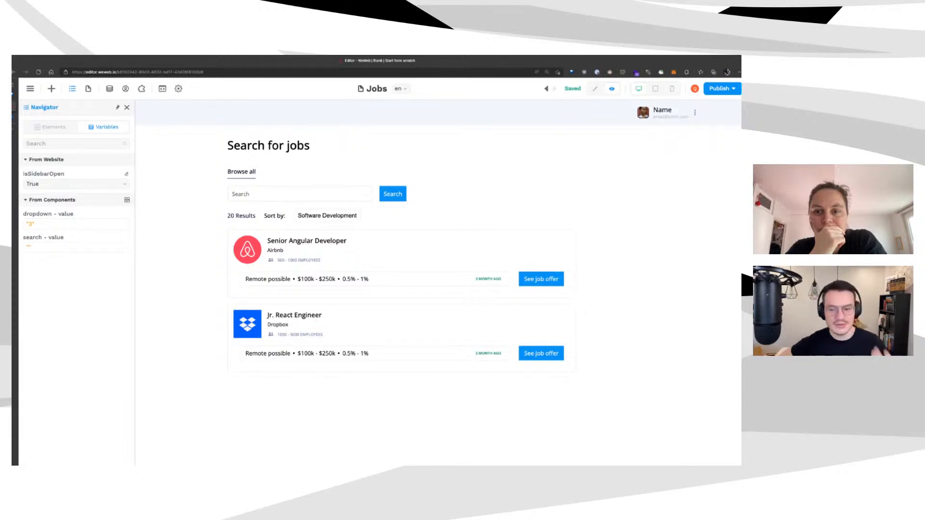
Note the dropdown value 3, switch to edit mode, and open the job list's Items formula
{"action": "left_click_drag", "start_coordinate": [34, 224], "coordinate": [29, 224]}
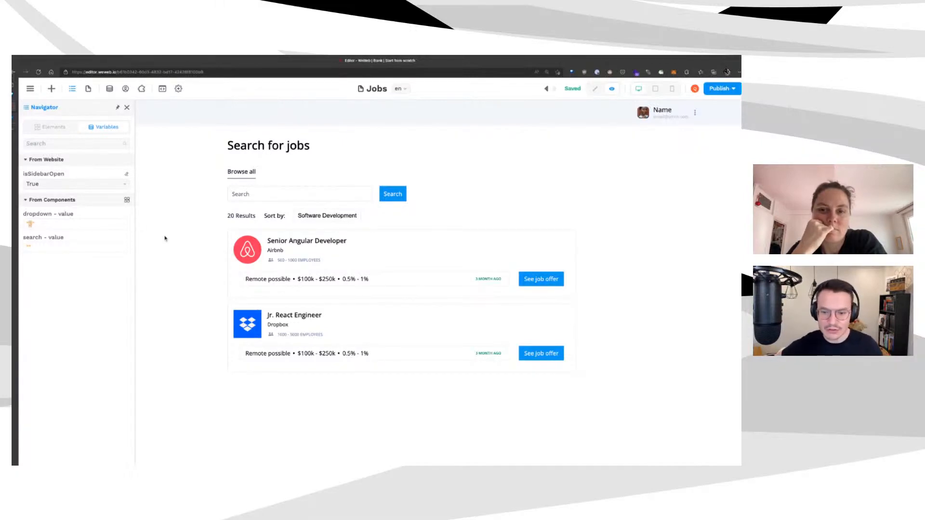
{"action": "left_click", "coordinate": [595, 88]}
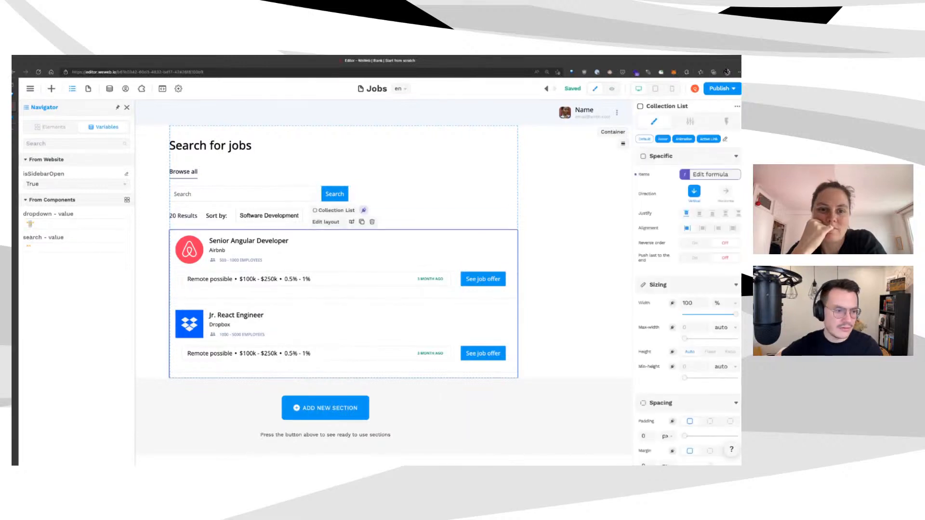
{"action": "left_click", "coordinate": [689, 177]}
{"action": "left_click", "coordinate": [482, 180]}
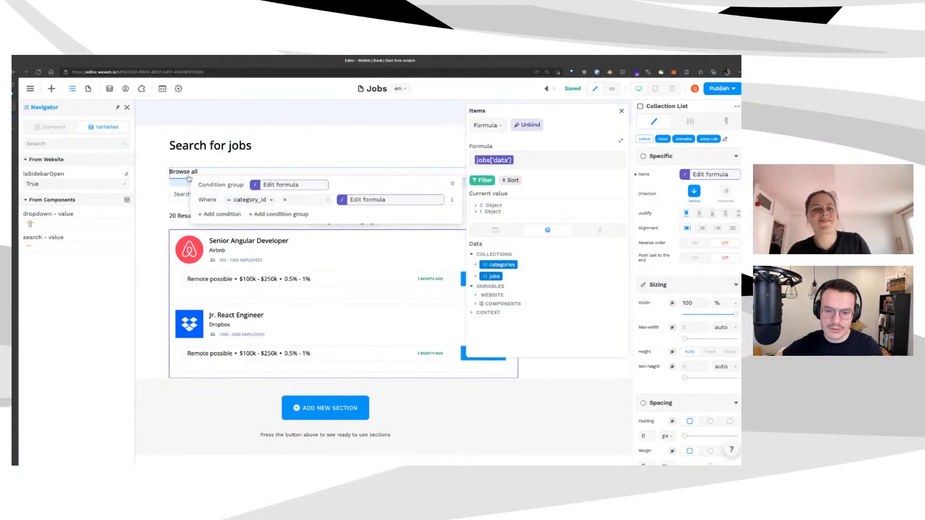
{"action": "left_click", "coordinate": [370, 199]}
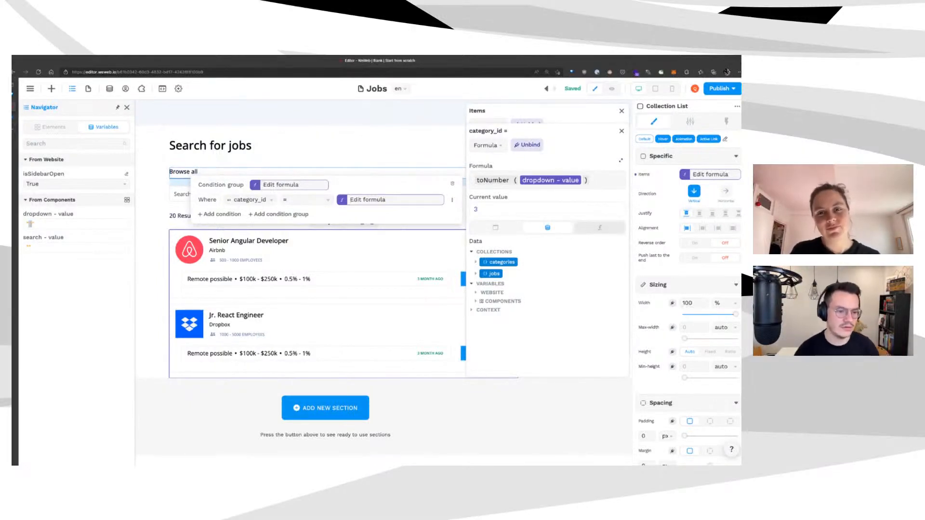
{"action": "left_click", "coordinate": [600, 227]}
{"action": "scroll", "coordinate": [564, 308], "scroll_direction": "down", "scroll_amount": 5}
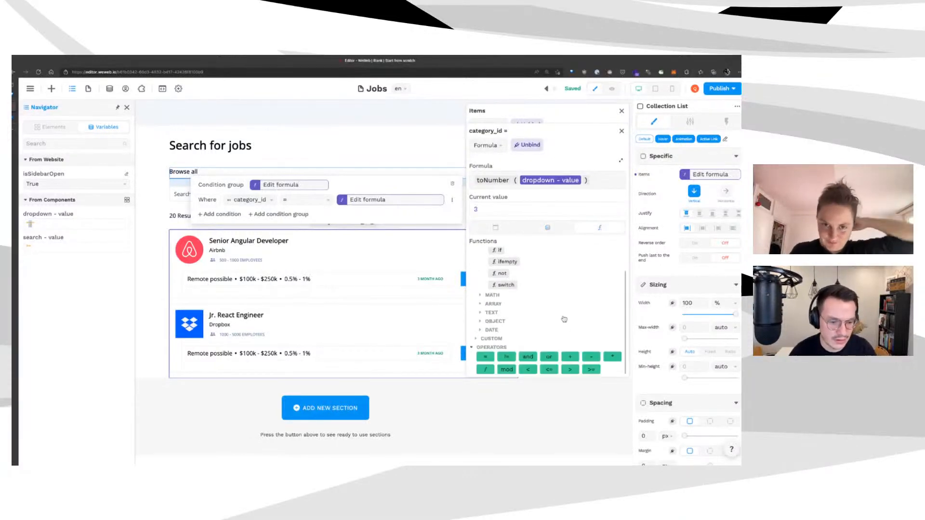
{"action": "left_click", "coordinate": [492, 295]}
{"action": "scroll", "coordinate": [559, 365], "scroll_direction": "down", "scroll_amount": 1}
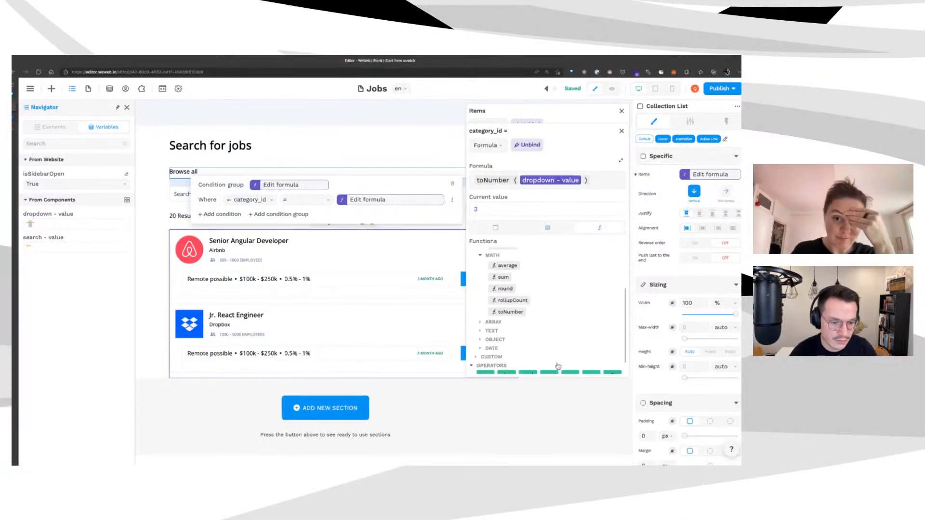
{"action": "left_click", "coordinate": [544, 331]}
{"action": "scroll", "coordinate": [561, 370], "scroll_direction": "down", "scroll_amount": 3}
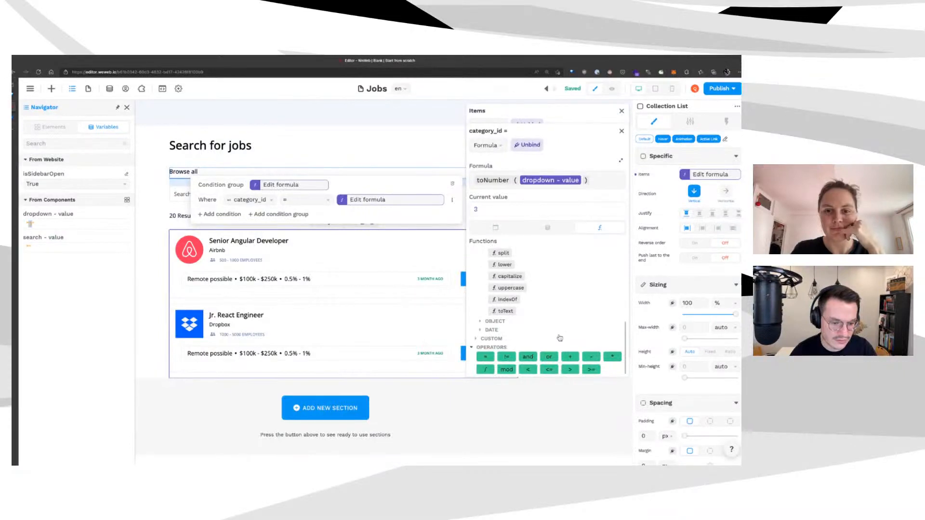
{"action": "left_click", "coordinate": [549, 321]}
{"action": "scroll", "coordinate": [587, 359], "scroll_direction": "down", "scroll_amount": 2}
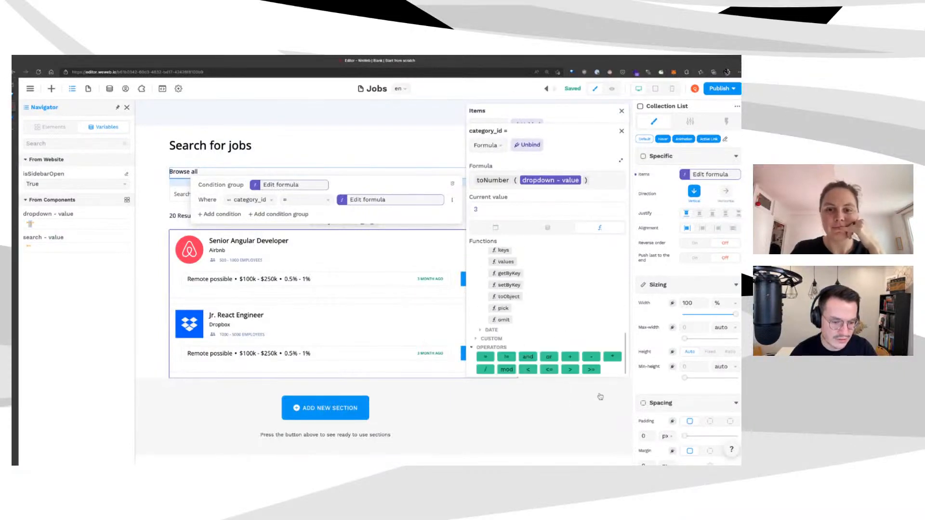
{"action": "scroll", "coordinate": [583, 318], "scroll_direction": "up", "scroll_amount": 15}
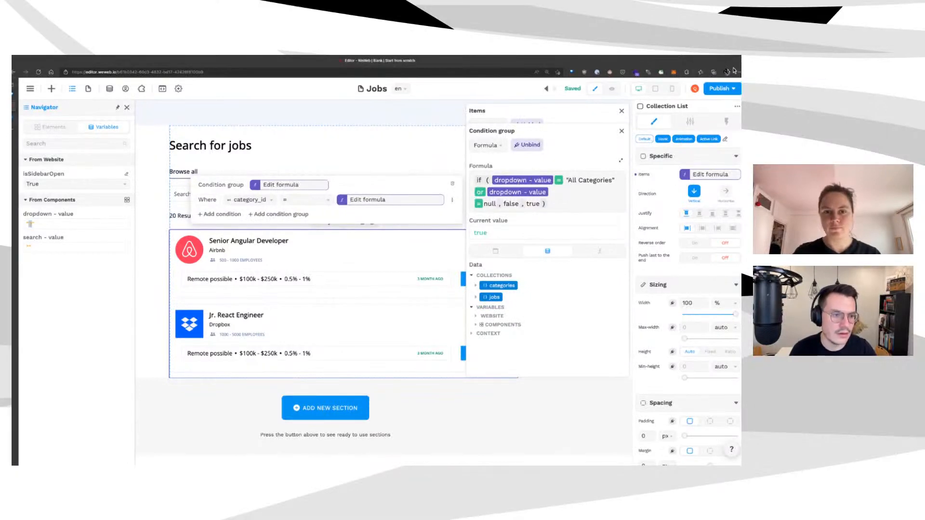
{"action": "left_click", "coordinate": [621, 131]}
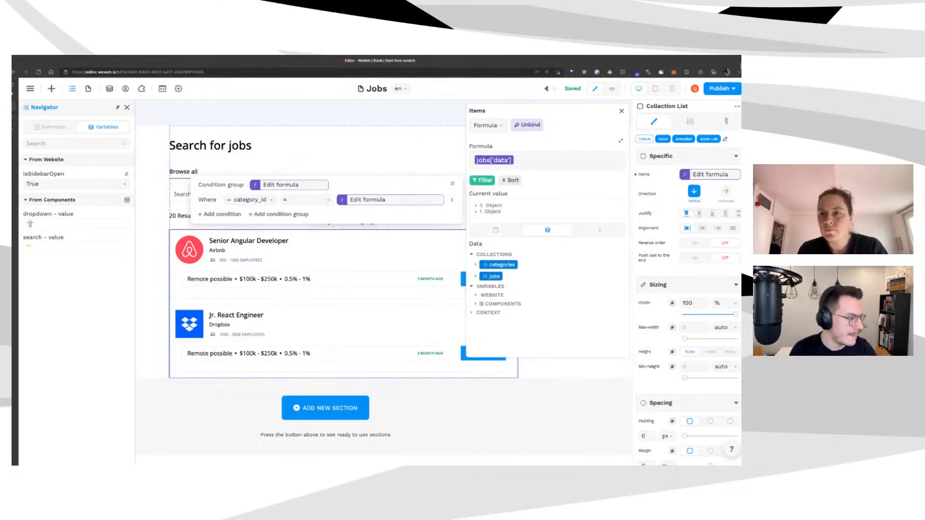
{"action": "left_click", "coordinate": [622, 111]}
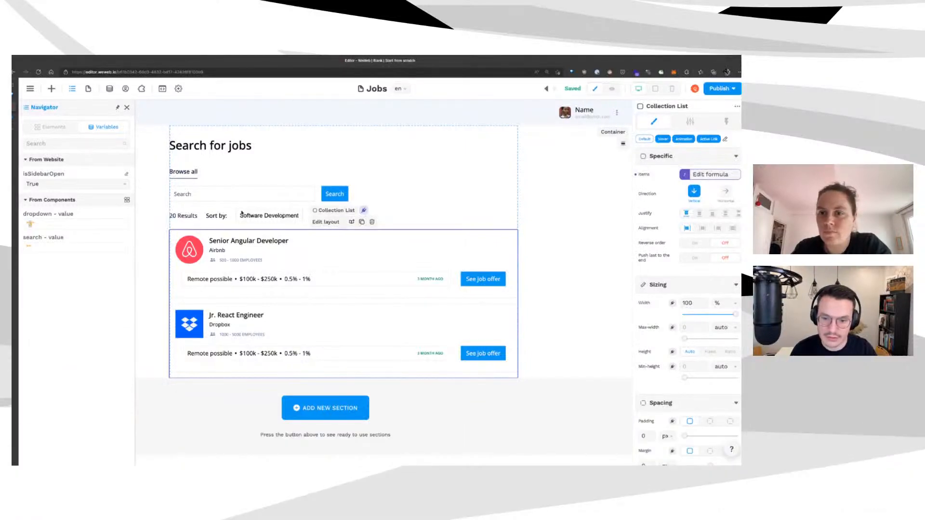
{"action": "left_click", "coordinate": [242, 215]}
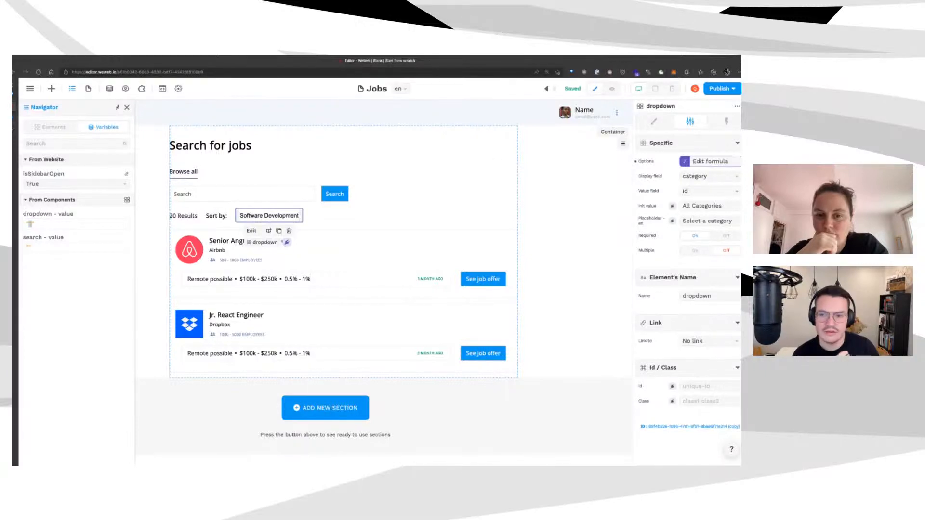
Inspect the categories collection's preview items from Xano, close the data panels, and preview the Jobs page
{"action": "left_click", "coordinate": [109, 89]}
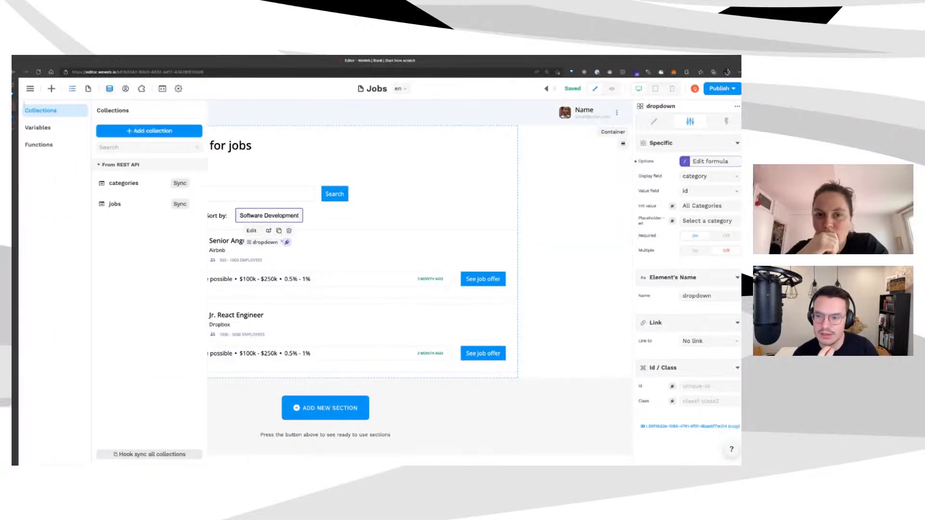
{"action": "left_click", "coordinate": [123, 183]}
{"action": "left_click", "coordinate": [406, 169]}
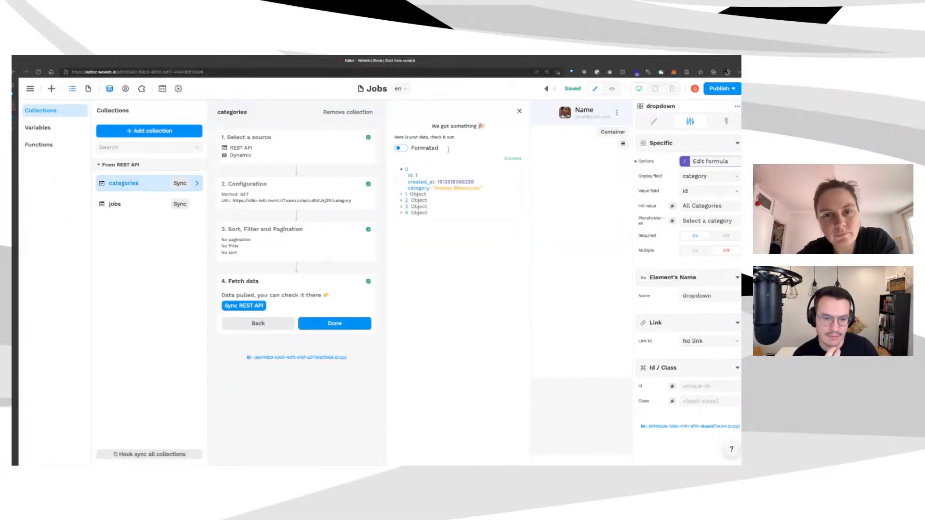
{"action": "left_click", "coordinate": [415, 195]}
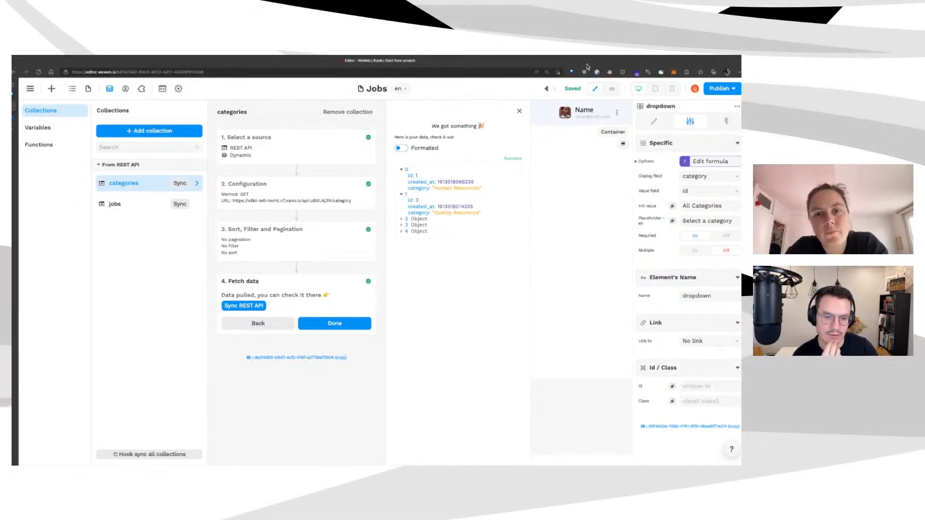
{"action": "key", "text": "Escape"}
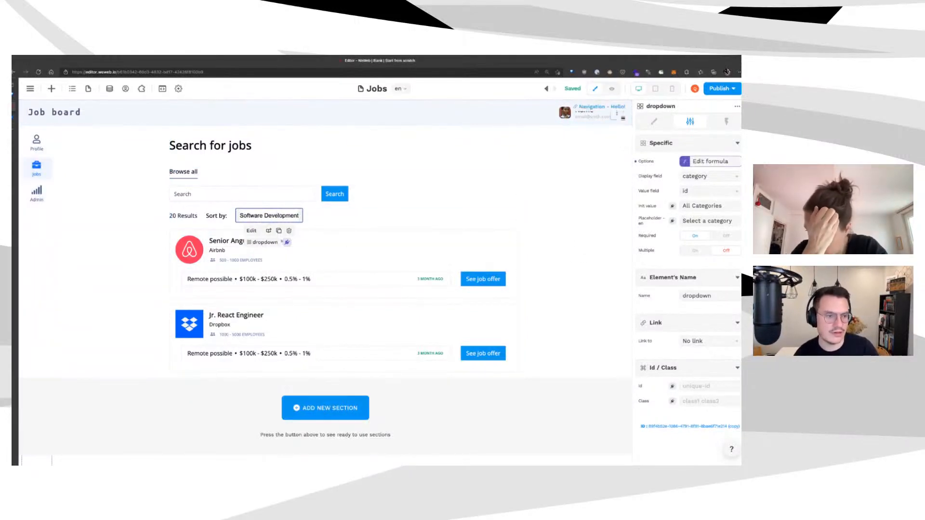
{"action": "left_click", "coordinate": [612, 88]}
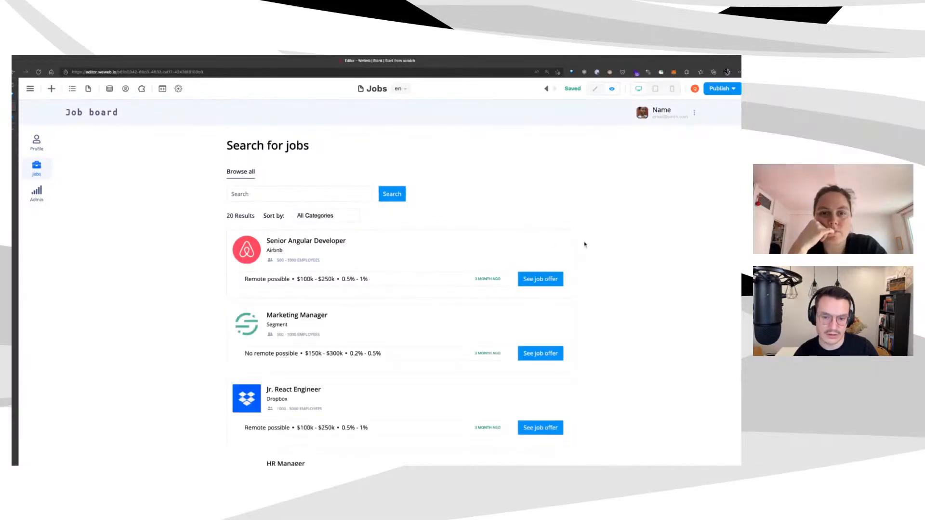
Scroll through the All Categories job list in preview, then return to edit mode
{"action": "scroll", "coordinate": [586, 242], "scroll_direction": "down", "scroll_amount": 5}
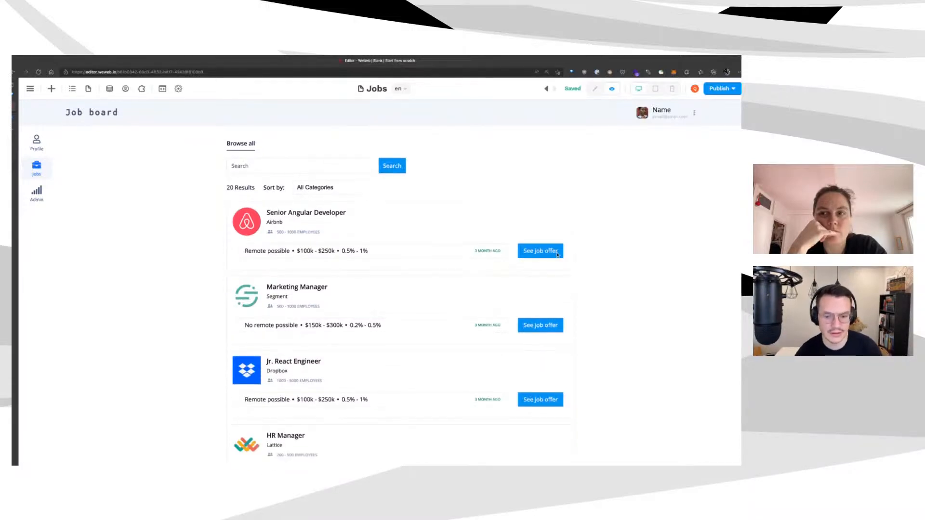
{"action": "scroll", "coordinate": [528, 289], "scroll_direction": "up", "scroll_amount": 6}
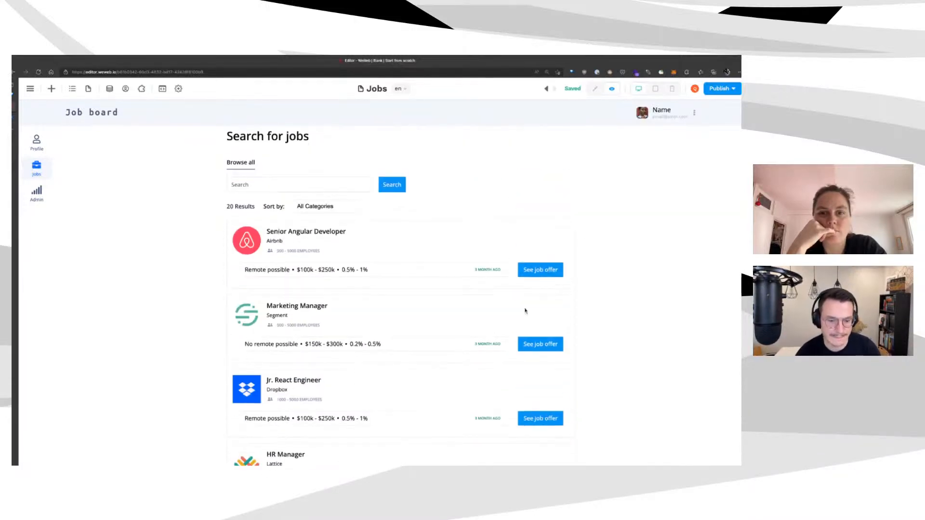
{"action": "left_click", "coordinate": [595, 88]}
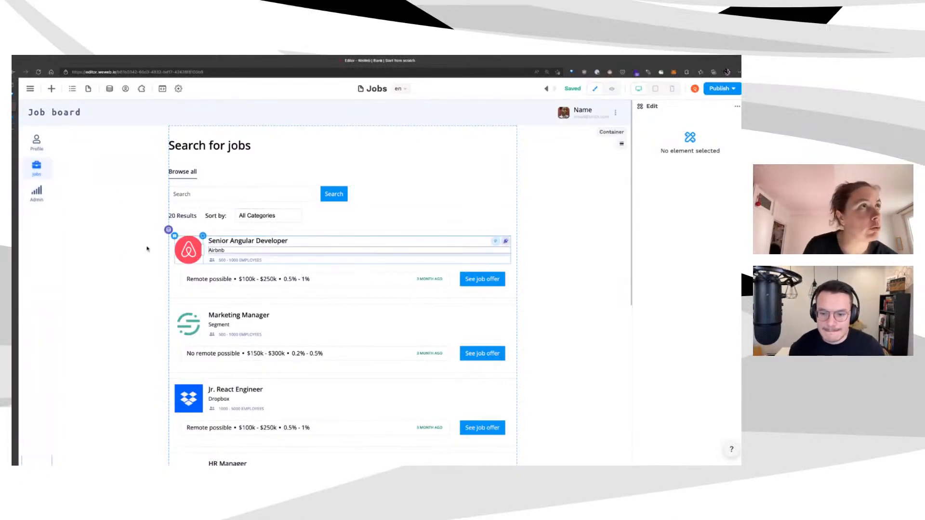
Check a job card container's style, then review the job list filter's category_id comparison formula
{"action": "left_click", "coordinate": [75, 228]}
{"action": "left_click", "coordinate": [654, 121]}
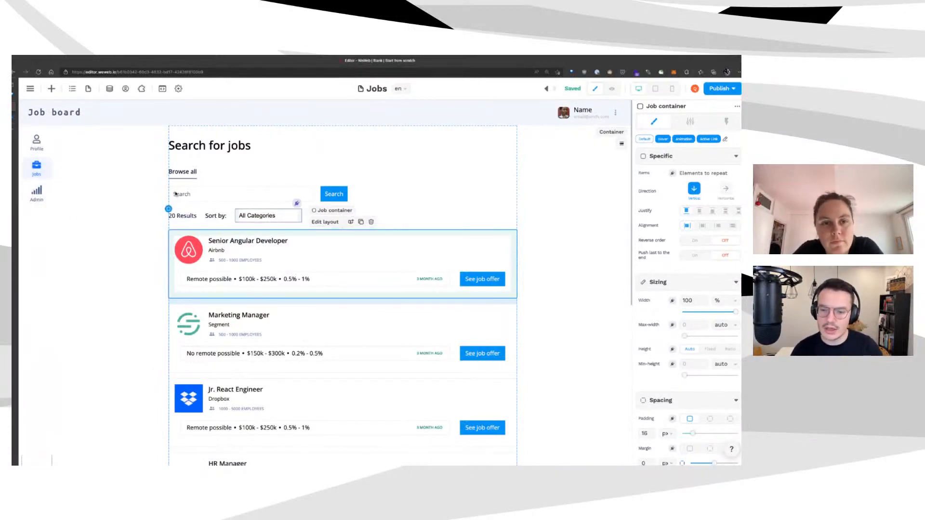
{"action": "left_click", "coordinate": [168, 230]}
{"action": "left_click", "coordinate": [710, 174]}
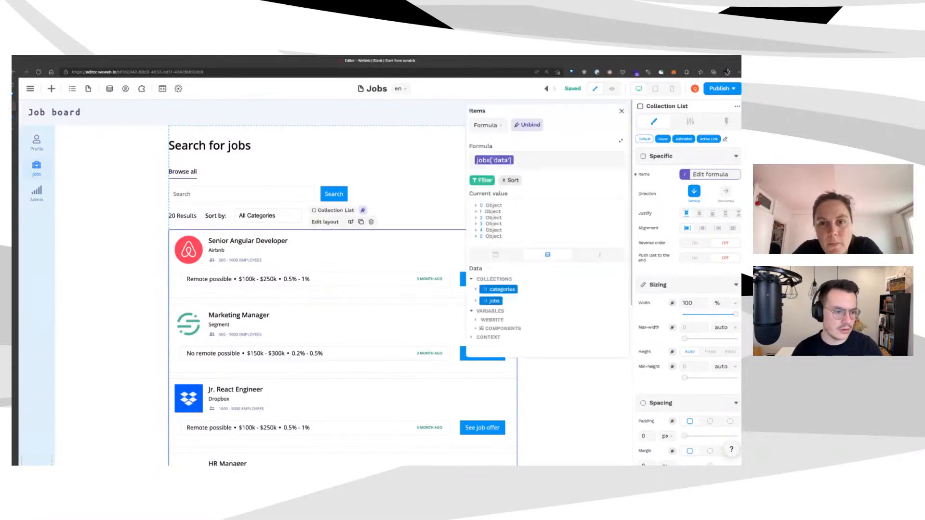
{"action": "left_click", "coordinate": [483, 179]}
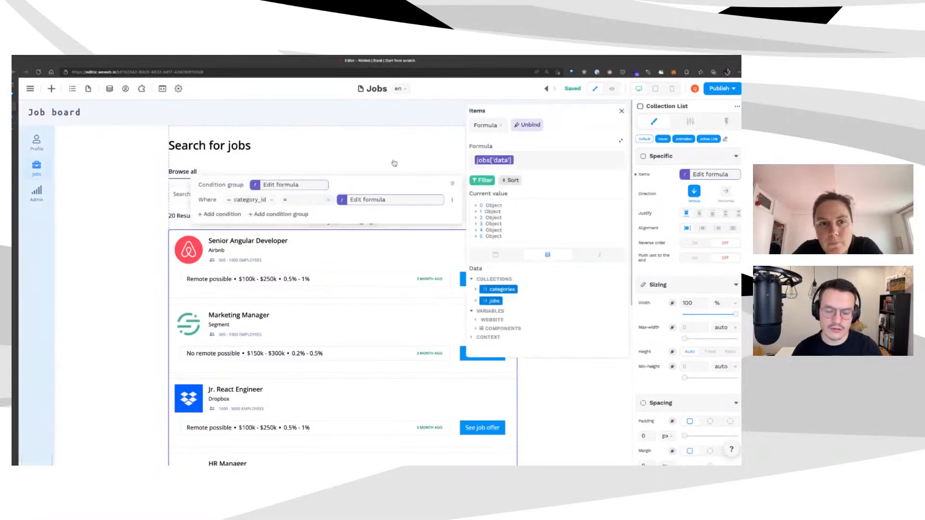
{"action": "left_click", "coordinate": [376, 200]}
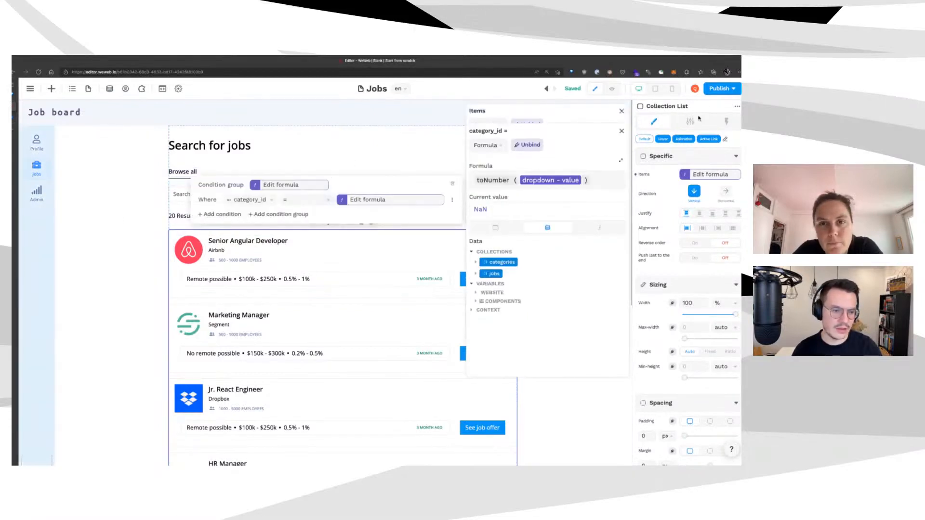
{"action": "left_click", "coordinate": [622, 131]}
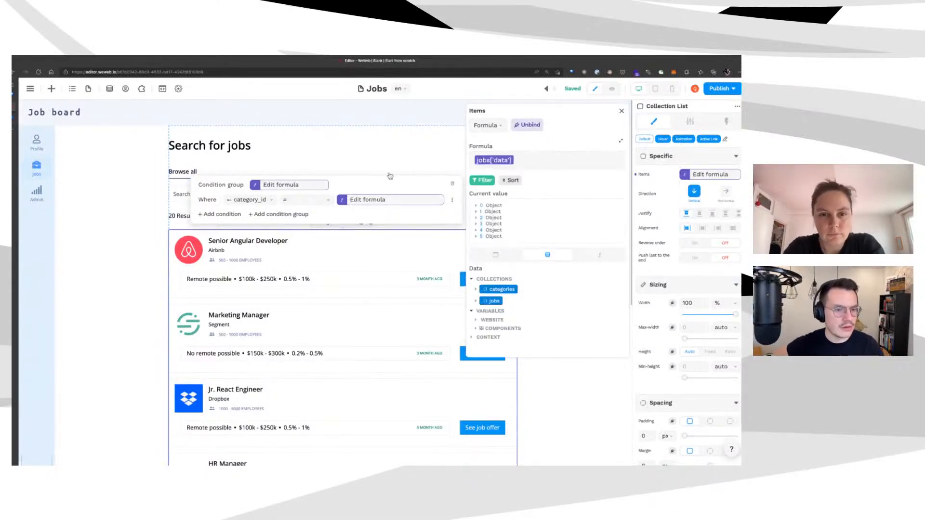
Review the condition group's enabling formula, close the Items formula, and select the page container
{"action": "left_click", "coordinate": [285, 185]}
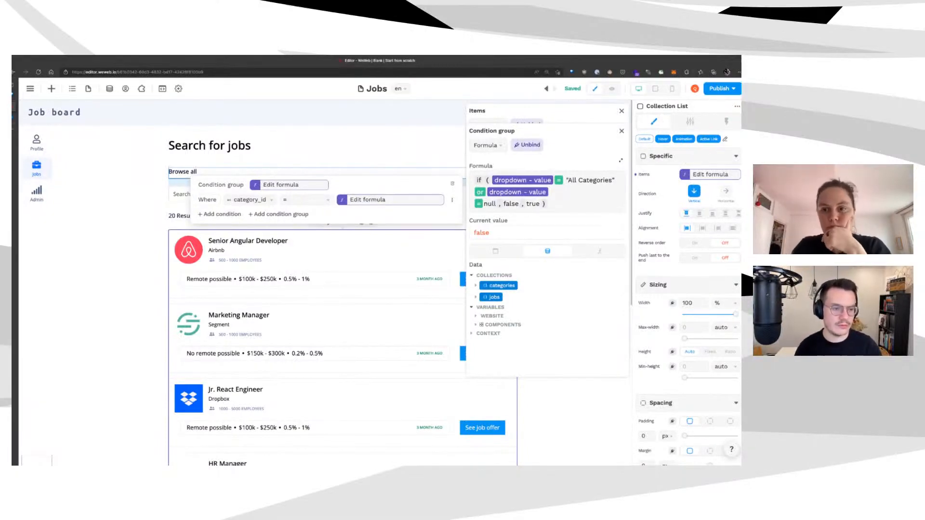
{"action": "key", "text": "Escape"}
{"action": "left_click", "coordinate": [622, 111]}
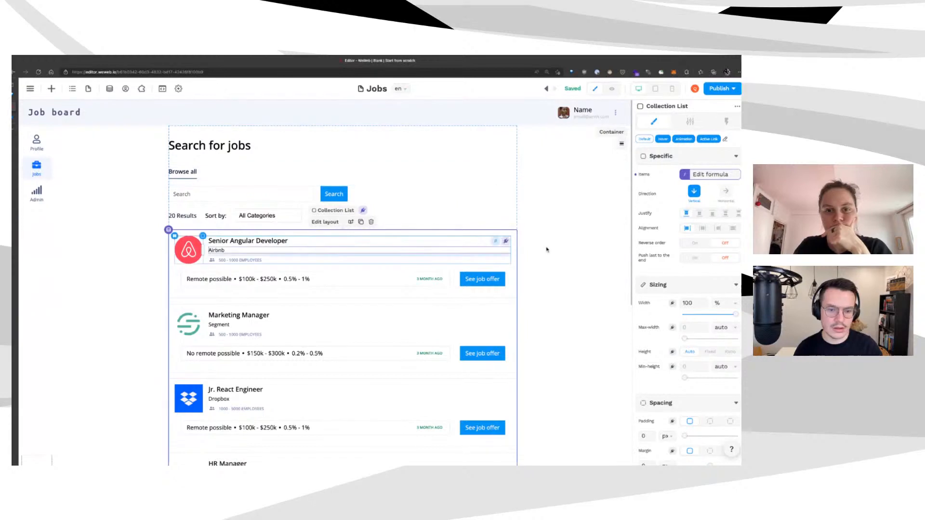
{"action": "left_click", "coordinate": [139, 231]}
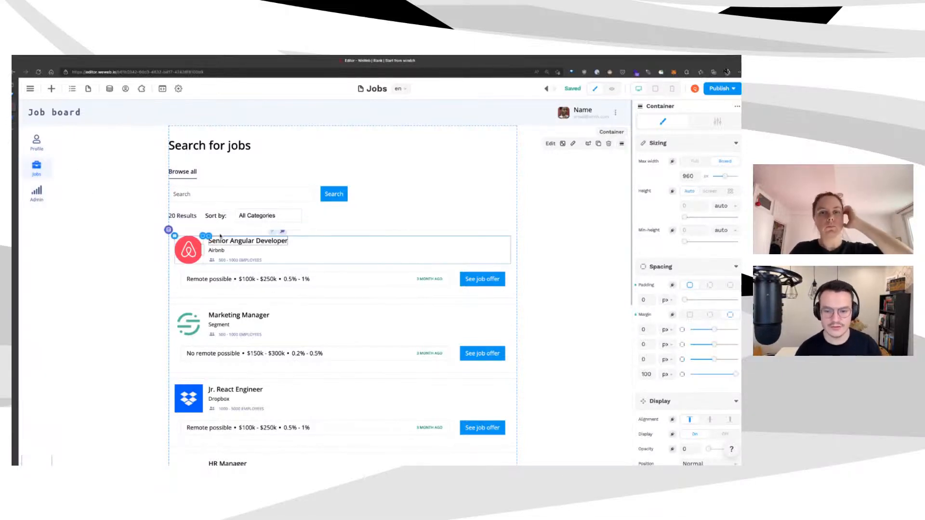
Review the jobs collection's Xano REST API configuration, then switch to the Xano category table
{"action": "scroll", "coordinate": [243, 270], "scroll_direction": "down", "scroll_amount": 1}
{"action": "scroll", "coordinate": [240, 272], "scroll_direction": "down", "scroll_amount": 5}
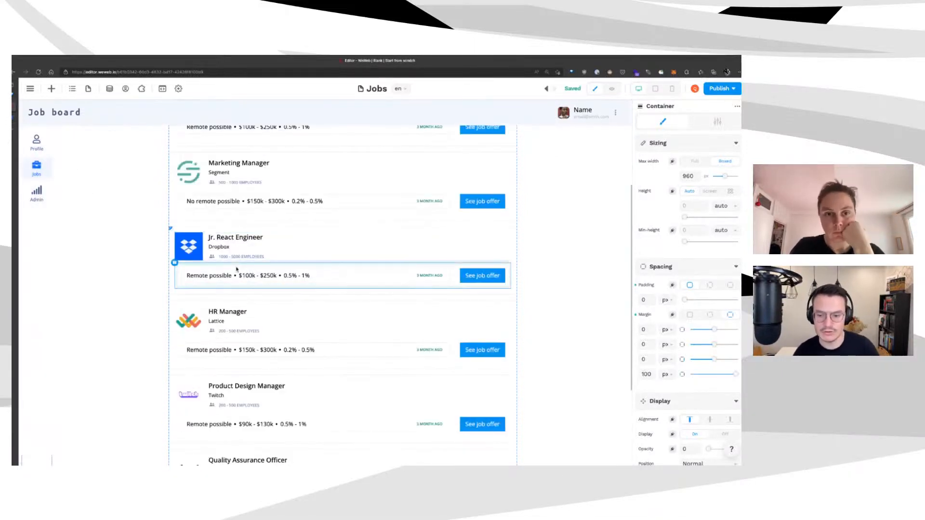
{"action": "scroll", "coordinate": [244, 280], "scroll_direction": "up", "scroll_amount": 6}
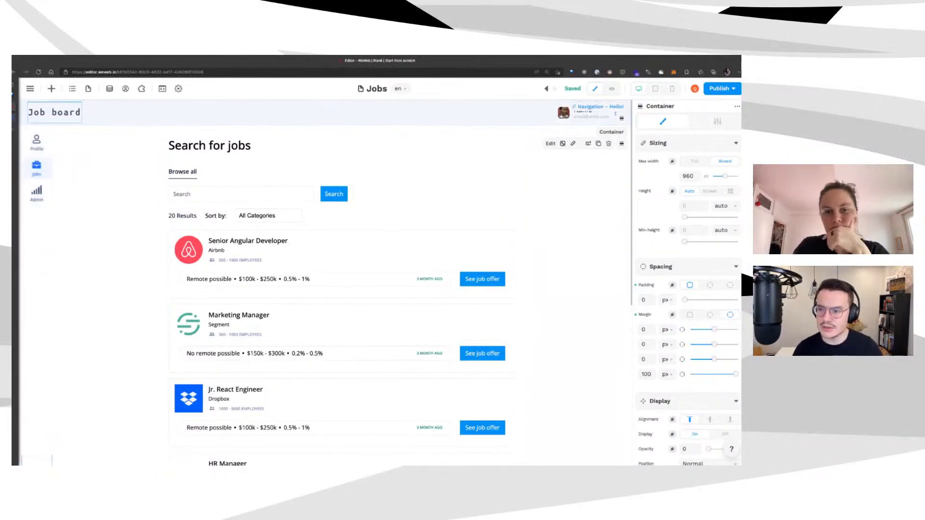
{"action": "left_click", "coordinate": [110, 88]}
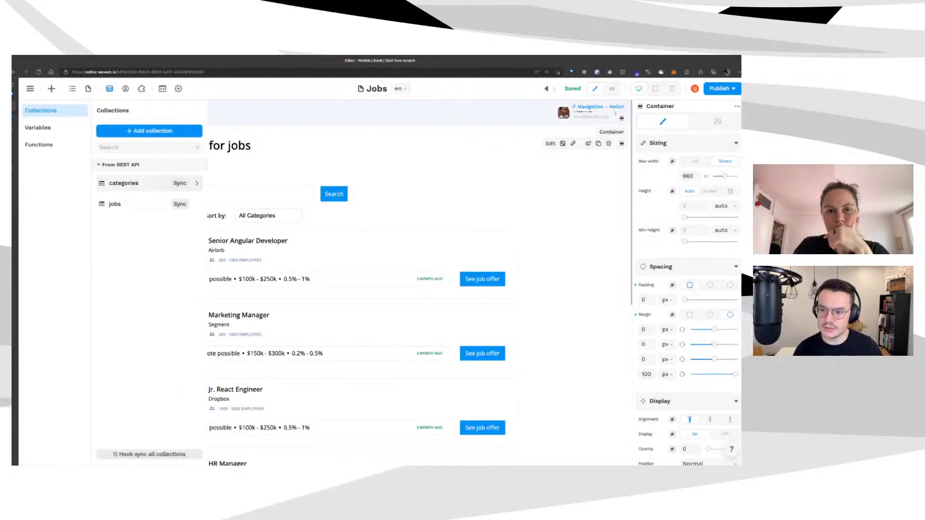
{"action": "left_click", "coordinate": [116, 204]}
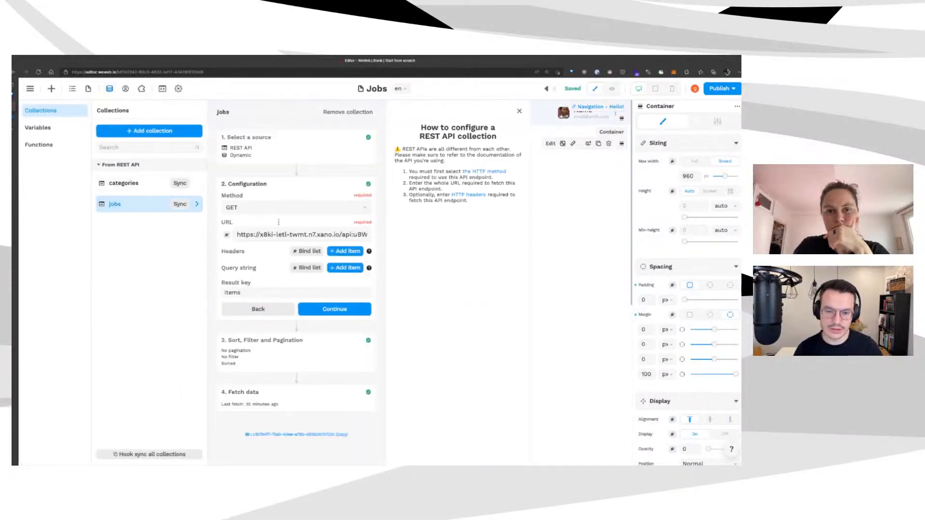
{"action": "left_click", "coordinate": [602, 182]}
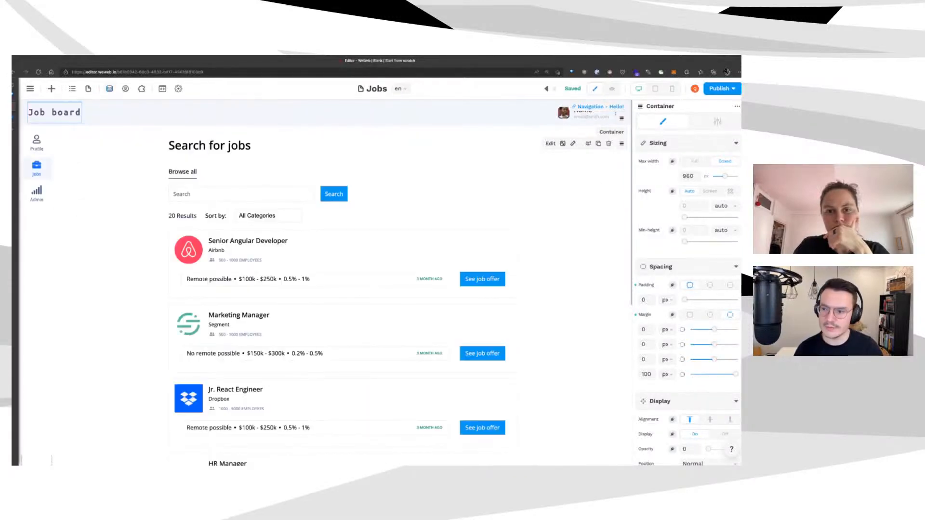
{"action": "left_click", "coordinate": [14, 118]}
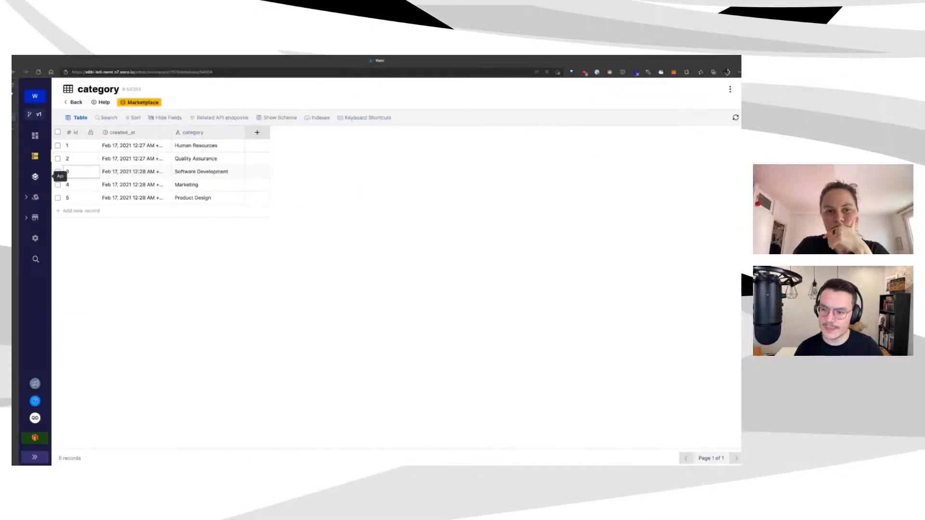
Test-run the careers group's GET /job endpoint and review its six returned jobs
{"action": "left_click", "coordinate": [35, 177]}
{"action": "left_click", "coordinate": [468, 131]}
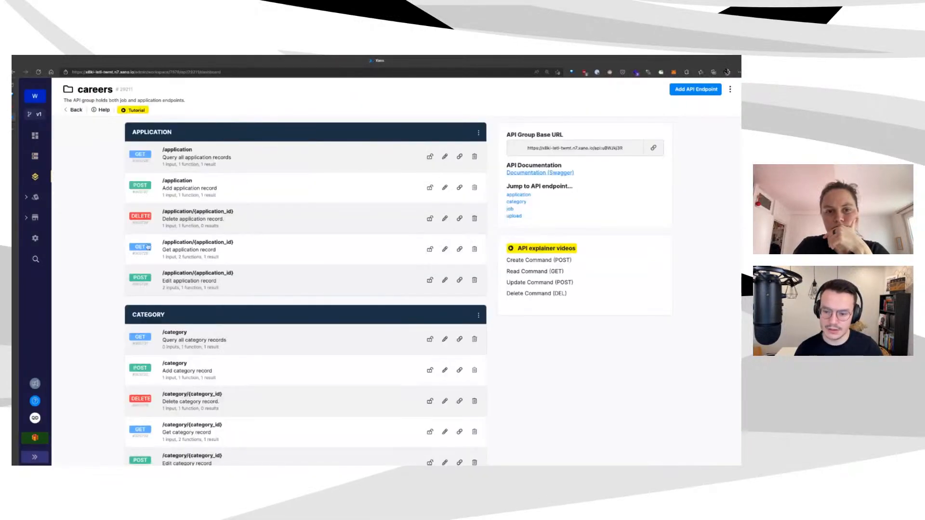
{"action": "scroll", "coordinate": [319, 295], "scroll_direction": "down", "scroll_amount": 5}
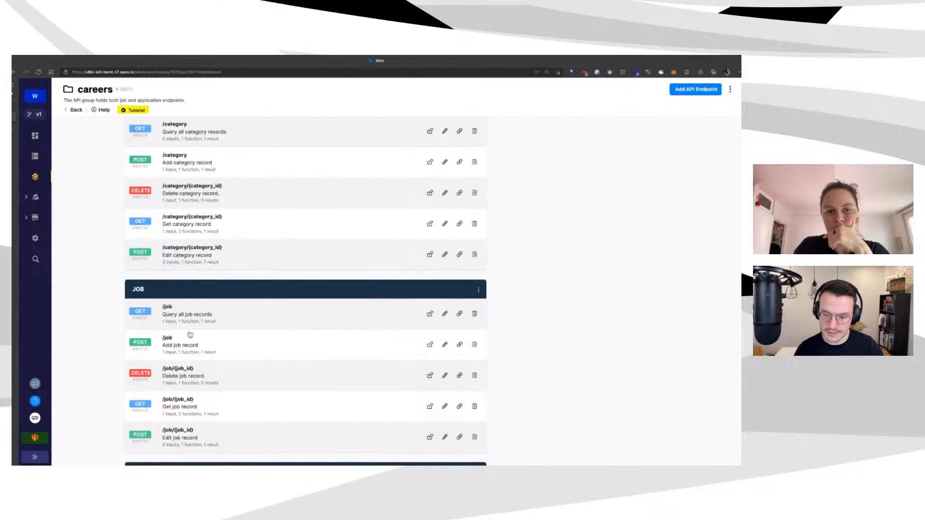
{"action": "left_click", "coordinate": [208, 332]}
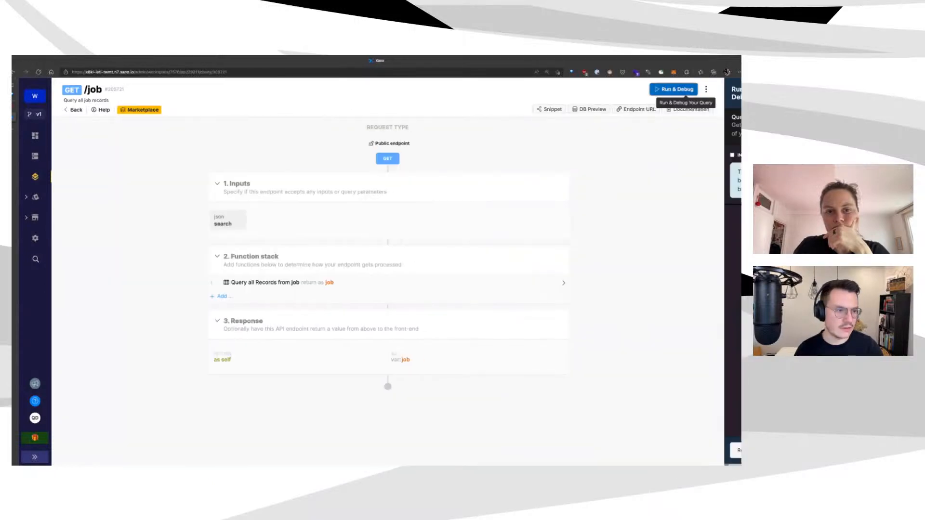
{"action": "left_click", "coordinate": [698, 89]}
{"action": "left_click", "coordinate": [724, 452]}
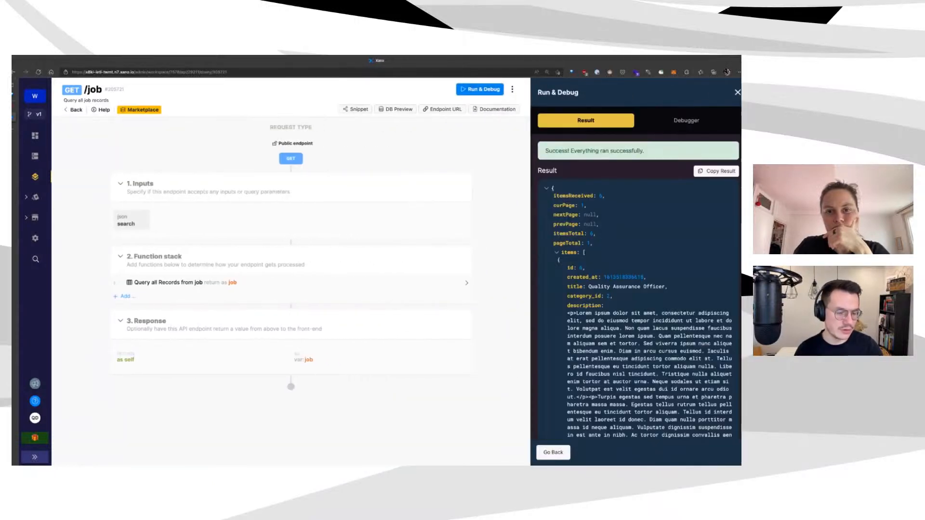
{"action": "scroll", "coordinate": [636, 289], "scroll_direction": "down", "scroll_amount": 5}
{"action": "scroll", "coordinate": [650, 270], "scroll_direction": "down", "scroll_amount": 5}
{"action": "scroll", "coordinate": [650, 269], "scroll_direction": "up", "scroll_amount": 15}
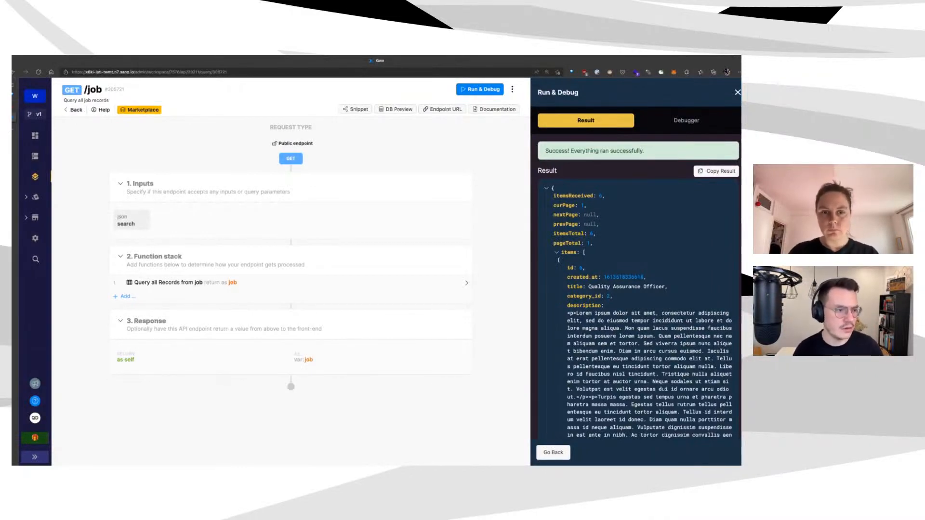
Close the test results and return to the careers endpoint list
{"action": "key", "text": "Escape"}
{"action": "left_click", "coordinate": [73, 110]}
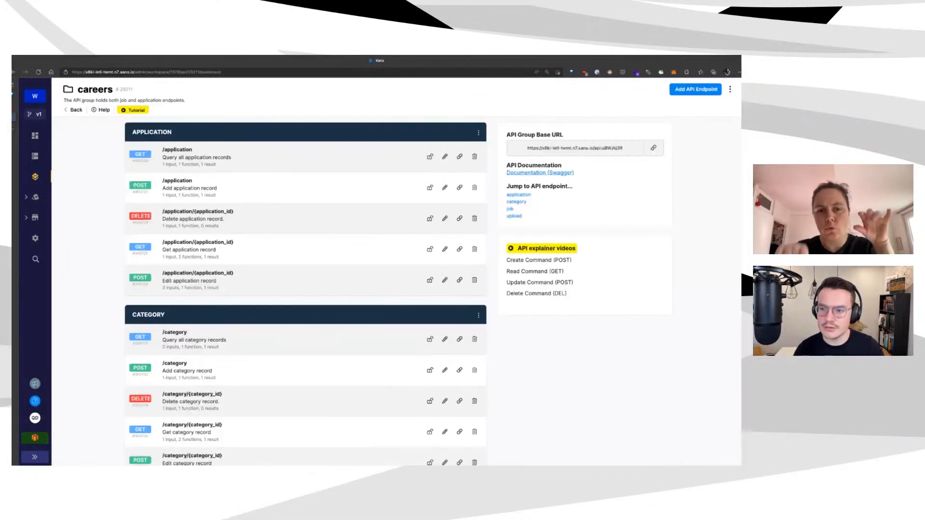
{"action": "scroll", "coordinate": [420, 363], "scroll_direction": "down", "scroll_amount": 5}
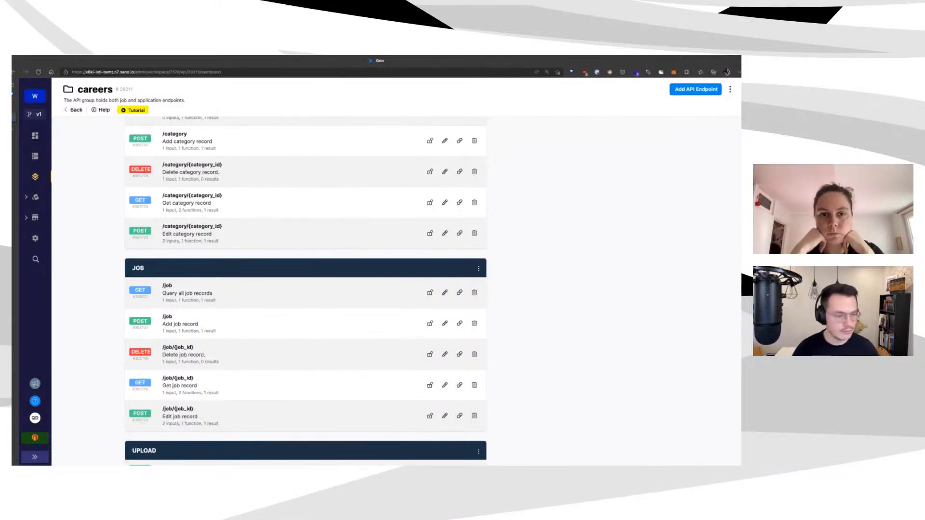
{"action": "scroll", "coordinate": [342, 322], "scroll_direction": "down", "scroll_amount": 1}
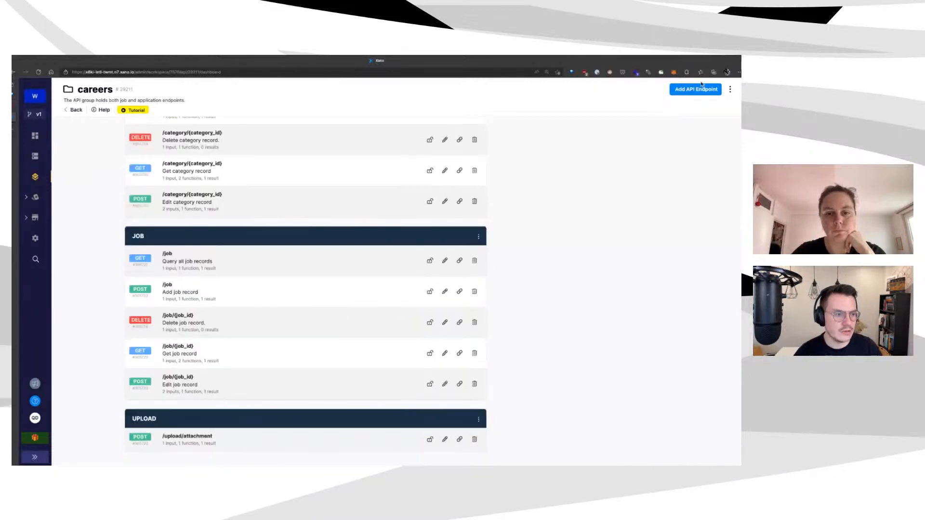
Create a GET query-all endpoint on the job table named job_search
{"action": "left_click", "coordinate": [701, 87]}
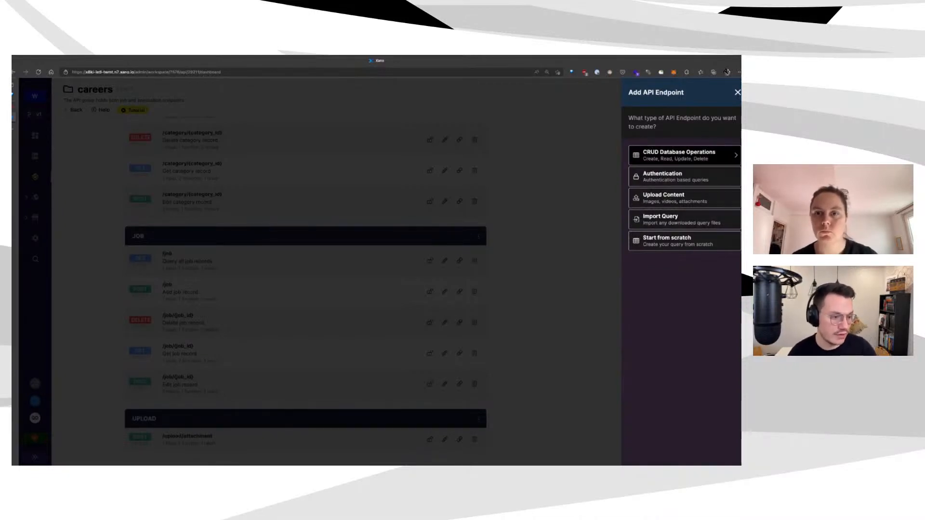
{"action": "left_click", "coordinate": [679, 155]}
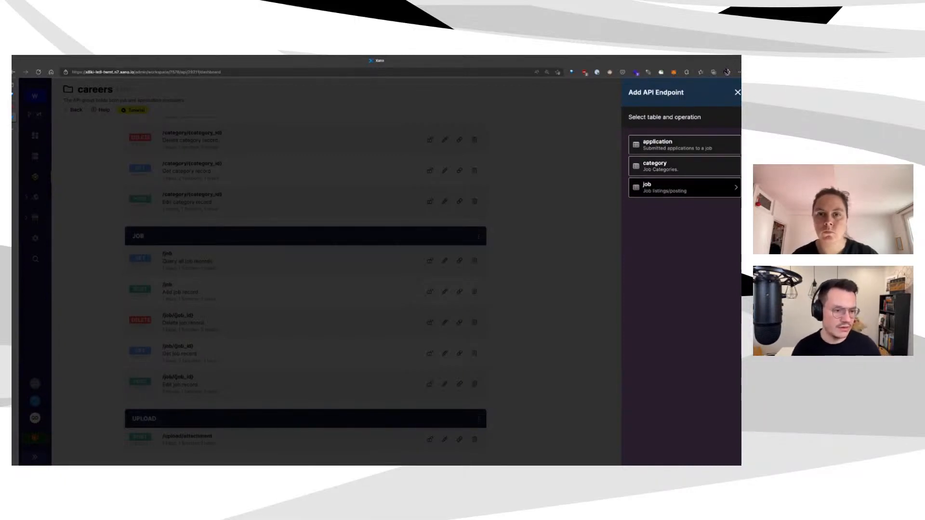
{"action": "left_click", "coordinate": [685, 187]}
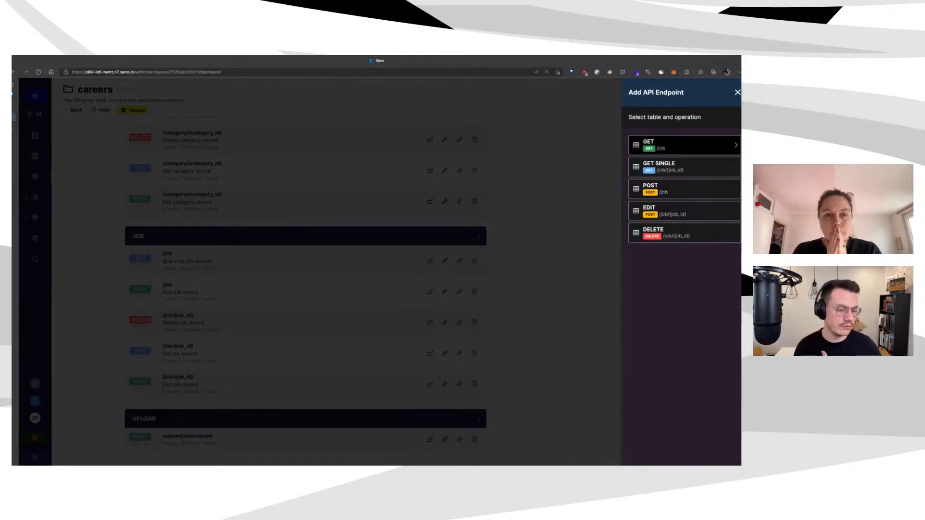
{"action": "left_click", "coordinate": [684, 144]}
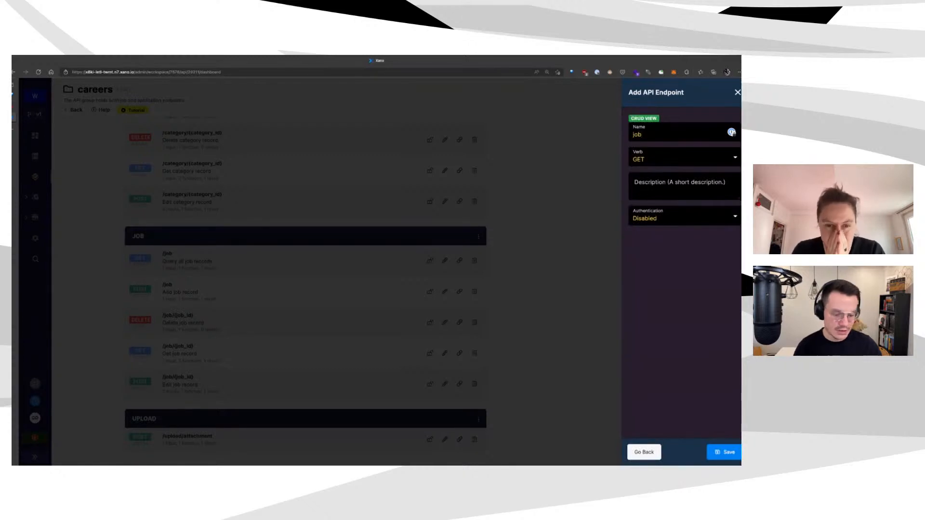
{"action": "type", "text": "_search"}
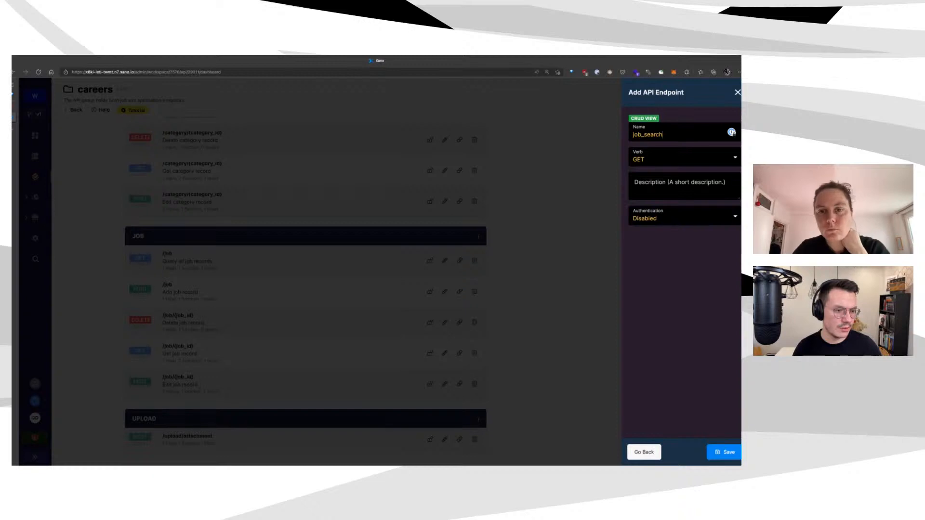
{"action": "key", "text": "Return"}
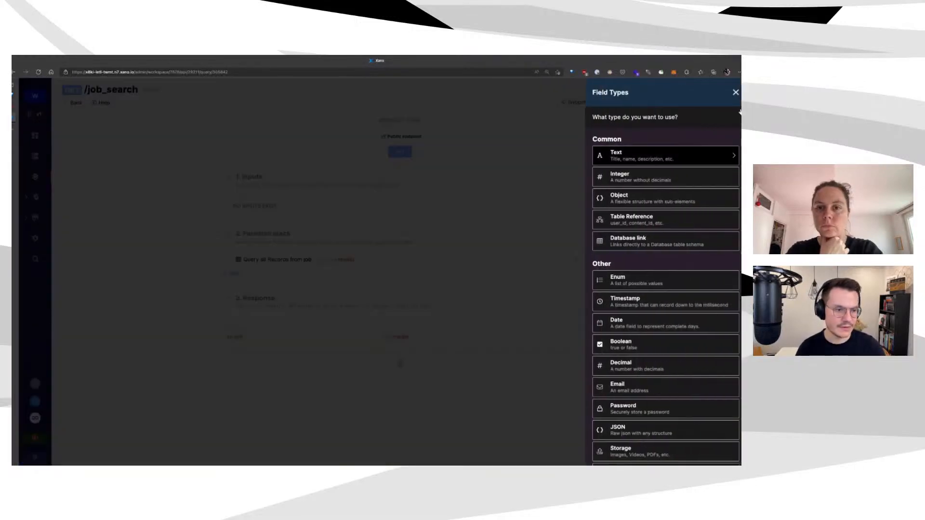
Add a trimmed text input named search to the job_search endpoint
{"action": "left_click", "coordinate": [730, 156]}
{"action": "type", "text": "search"}
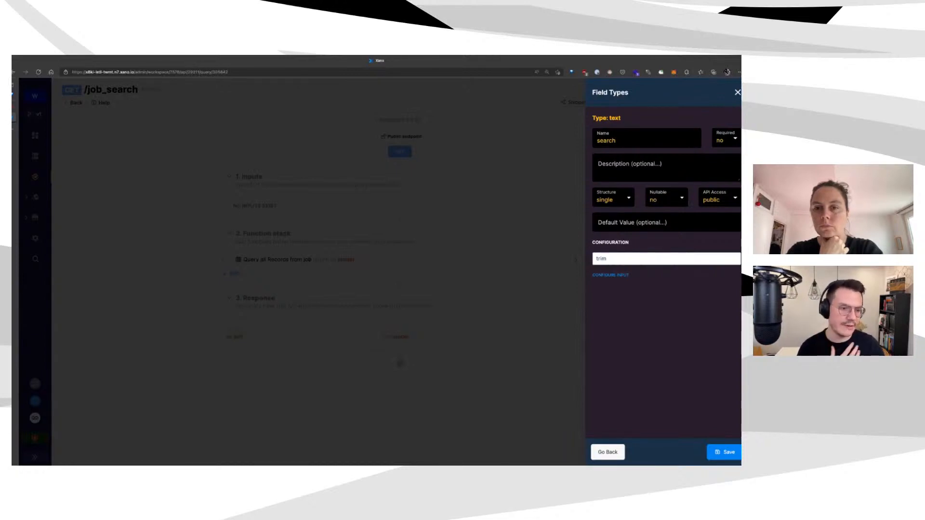
{"action": "left_click", "coordinate": [724, 451]}
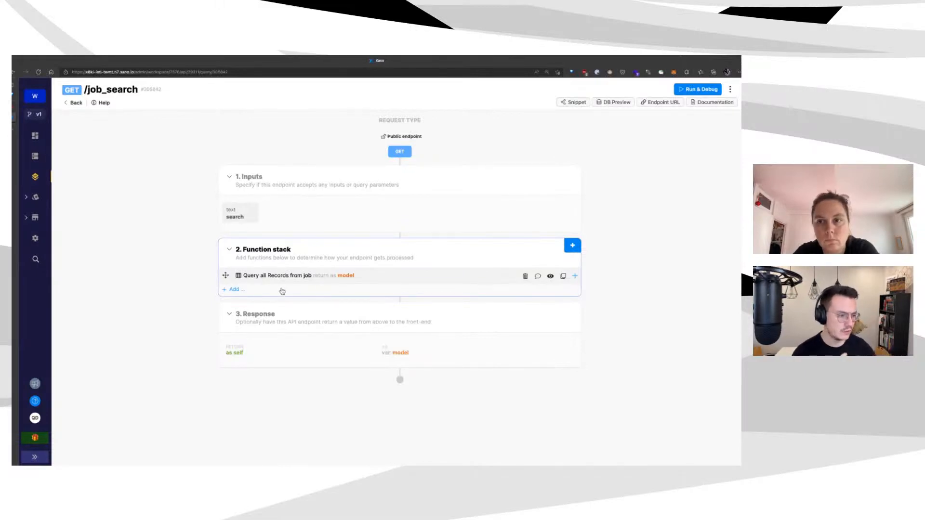
Add another Query all Records step on the job table to the stack
{"action": "left_click", "coordinate": [234, 289]}
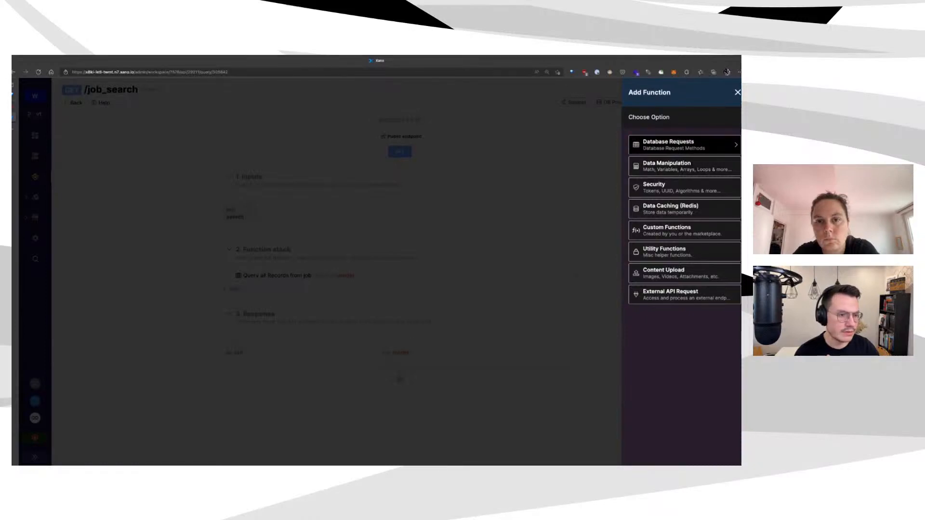
{"action": "key", "text": "Return"}
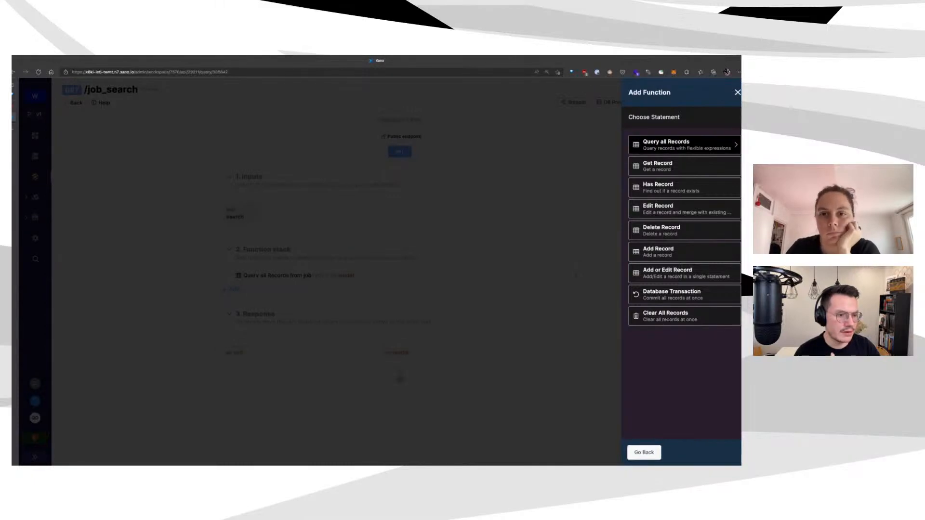
{"action": "key", "text": "Return"}
{"action": "key", "text": "Down"}
{"action": "key", "text": "Down"}
{"action": "key", "text": "Escape"}
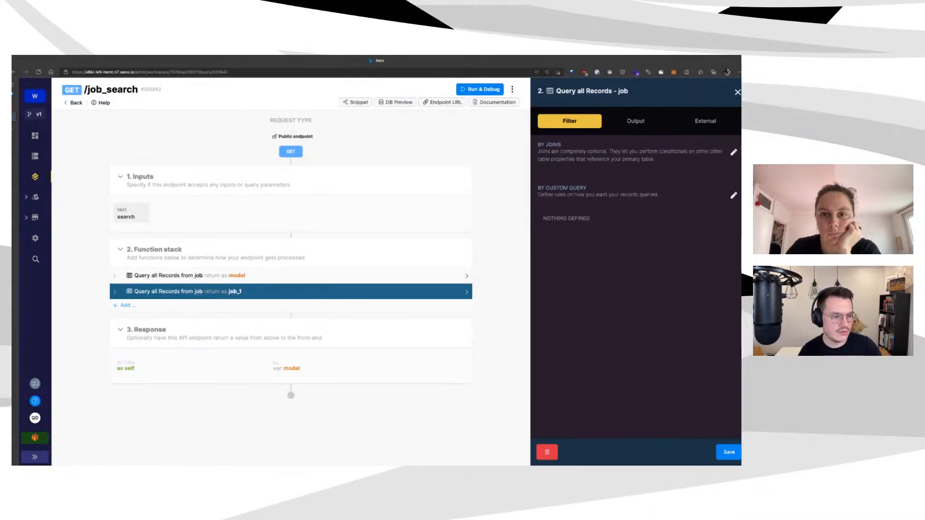
Filter the new job query so job.title includes the search input
{"action": "left_click", "coordinate": [733, 195]}
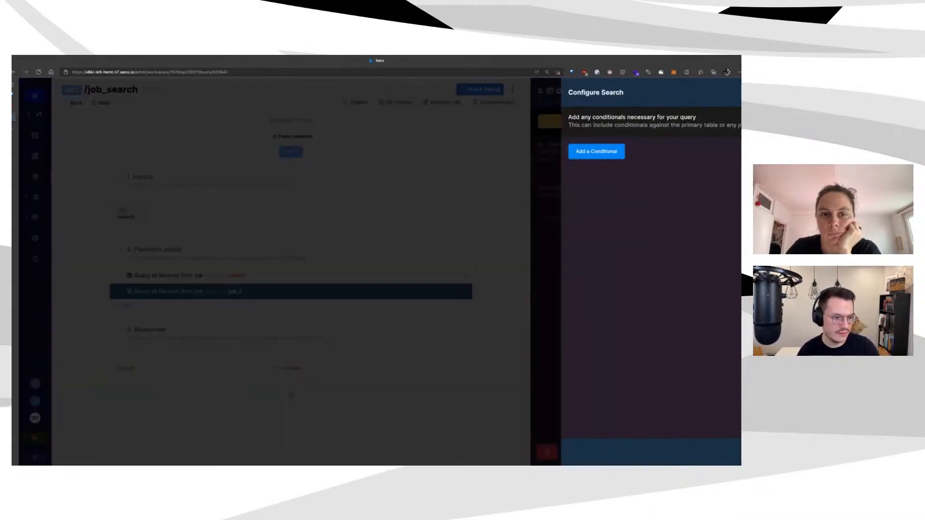
{"action": "left_click", "coordinate": [273, 152]}
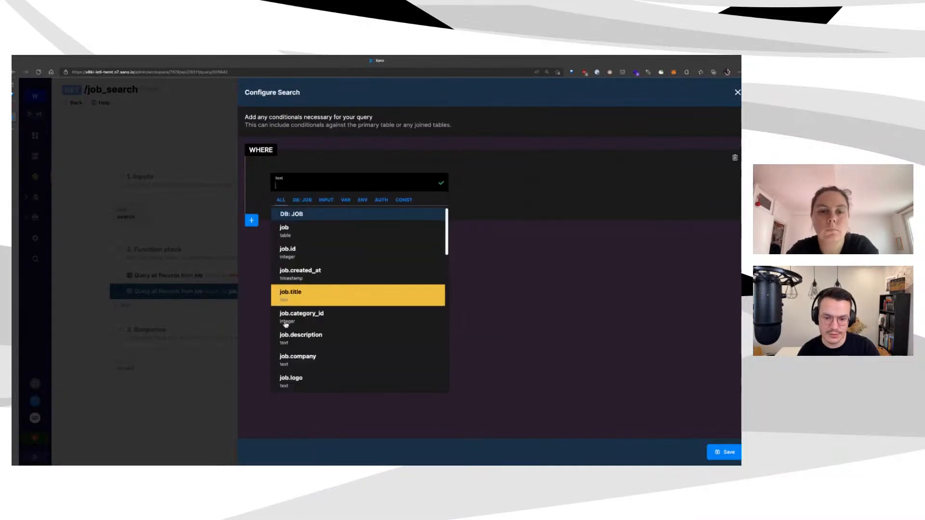
{"action": "left_click", "coordinate": [289, 294]}
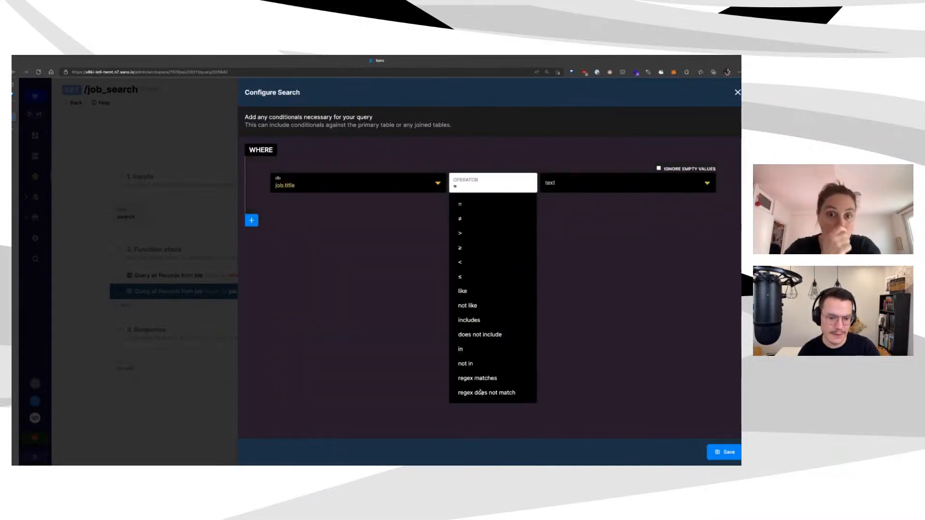
{"action": "left_click", "coordinate": [491, 320]}
{"action": "left_click", "coordinate": [701, 181]}
{"action": "left_click", "coordinate": [596, 200]}
{"action": "left_click", "coordinate": [684, 232]}
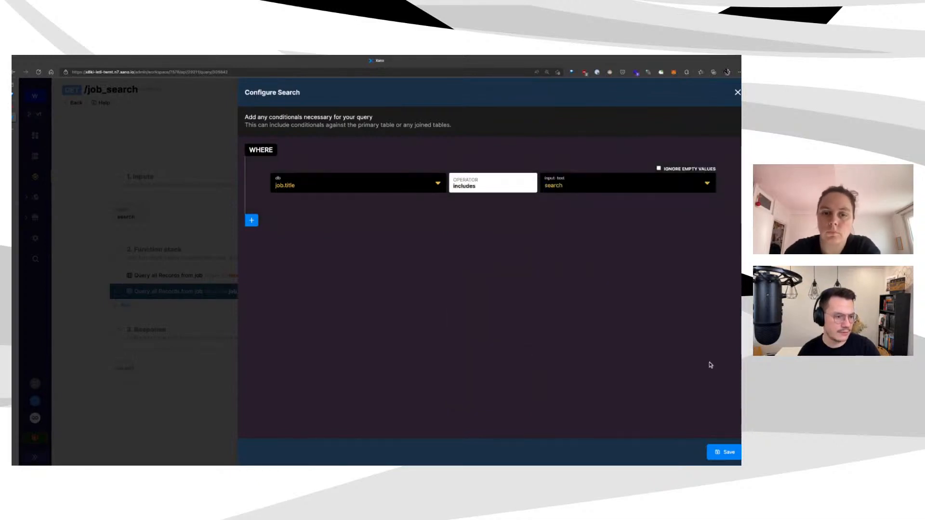
{"action": "left_click", "coordinate": [725, 452]}
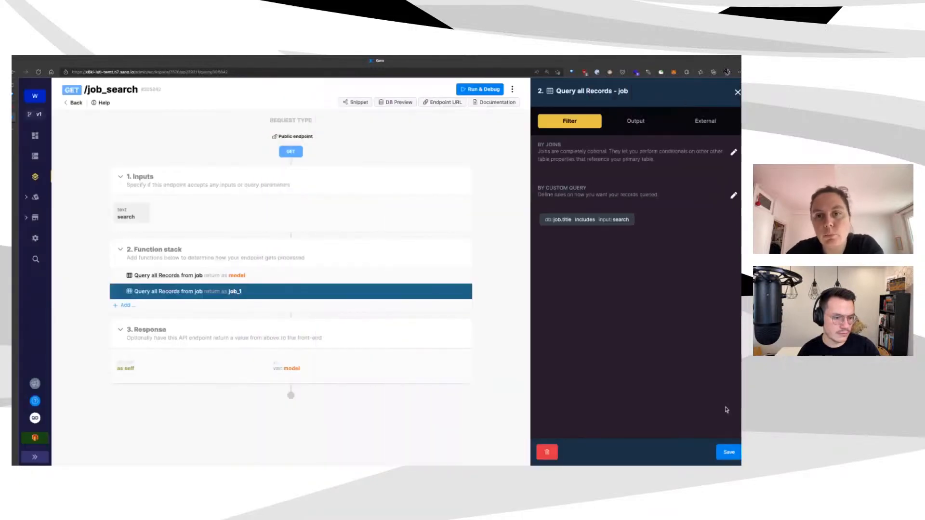
Re-save the title condition and begin deleting the original job query
{"action": "left_click", "coordinate": [733, 195]}
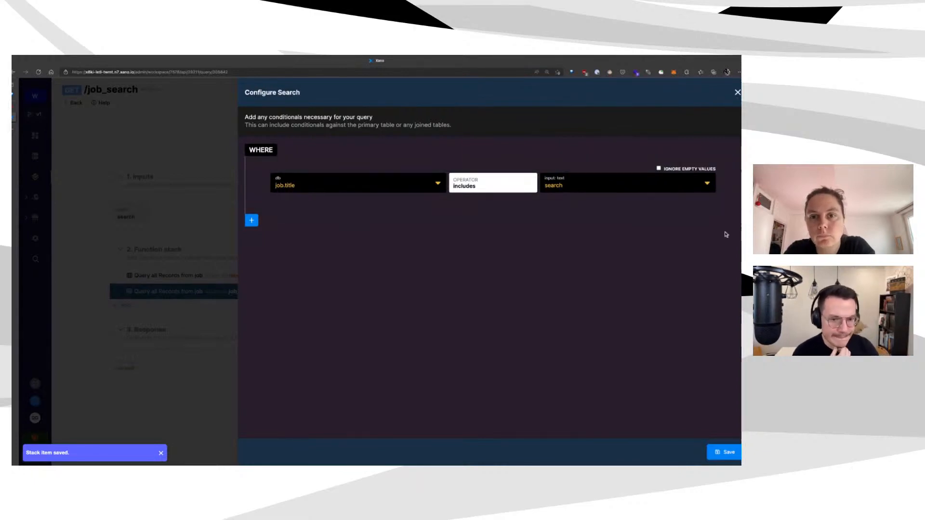
{"action": "left_click", "coordinate": [725, 452]}
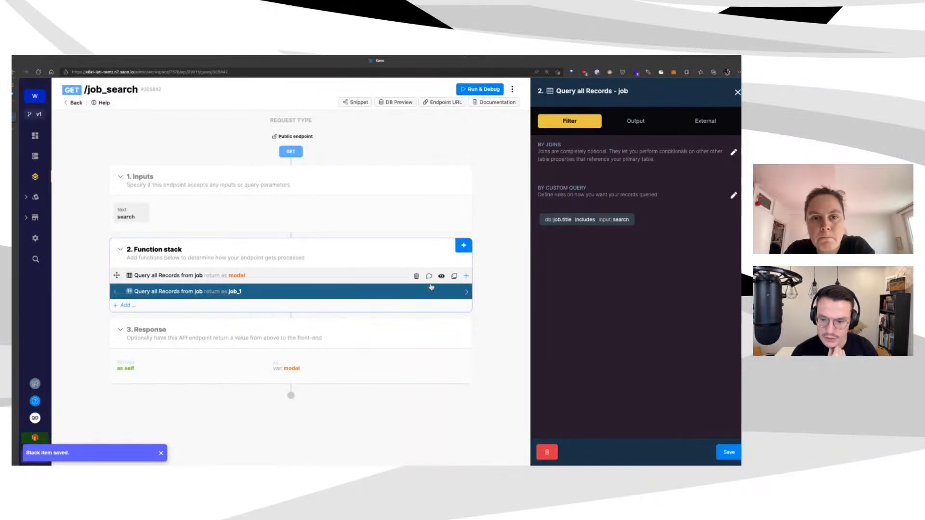
{"action": "left_click", "coordinate": [416, 276]}
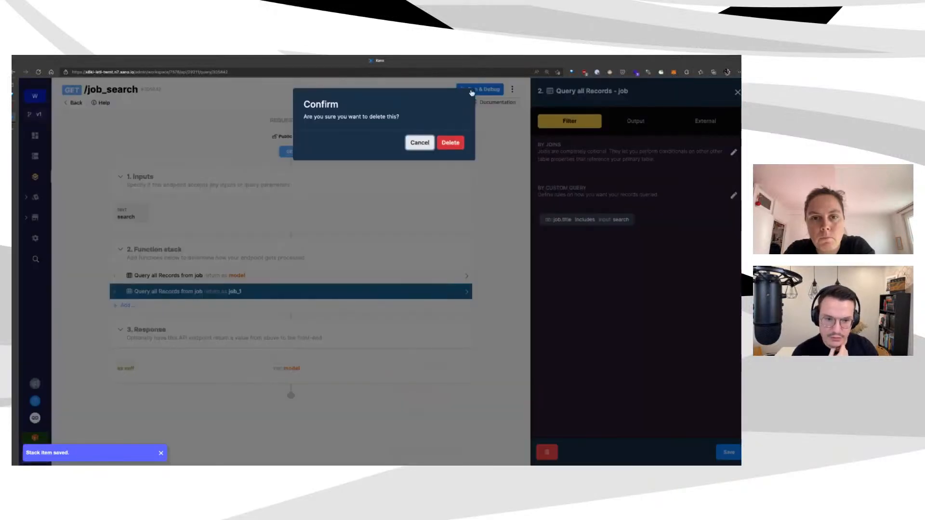
Delete the original job query and test with search 'product', which fails on missing model
{"action": "left_click", "coordinate": [450, 142]}
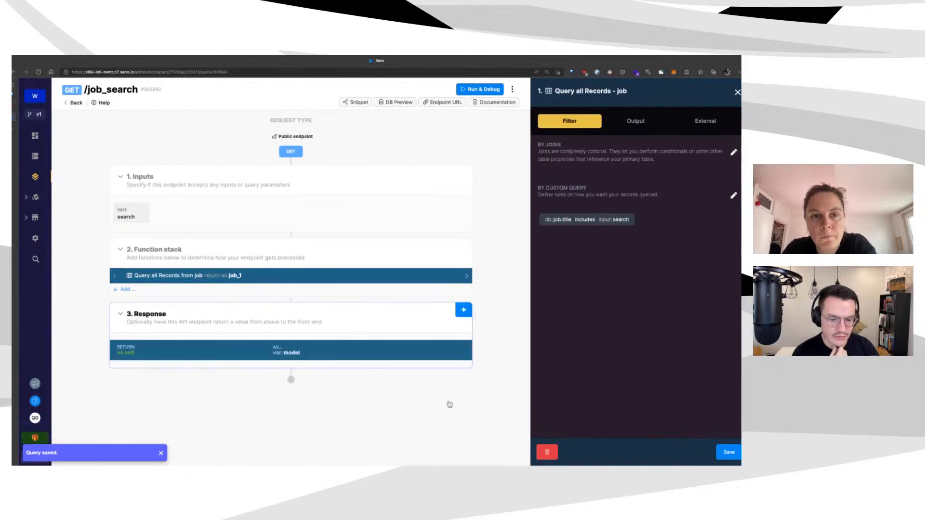
{"action": "left_click", "coordinate": [477, 90]}
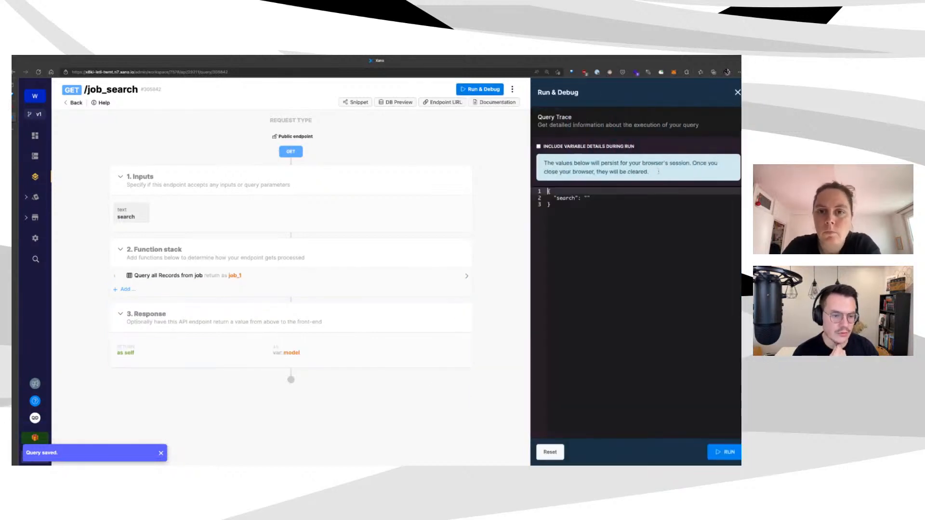
{"action": "left_click", "coordinate": [587, 198]}
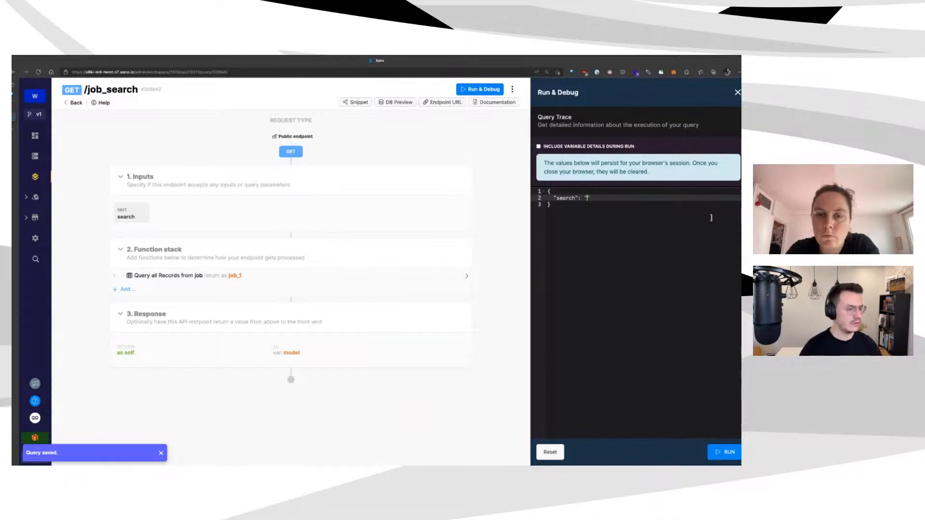
{"action": "type", "text": "product"}
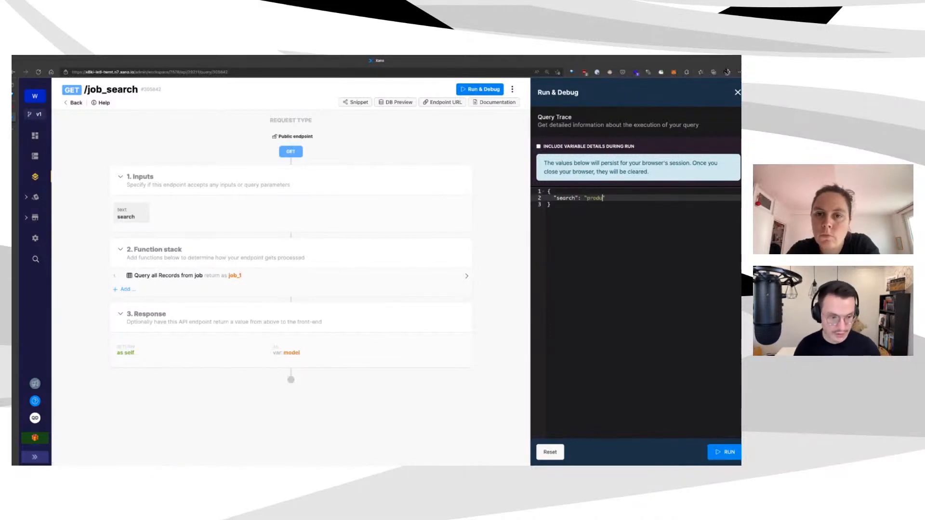
{"action": "left_click", "coordinate": [724, 452]}
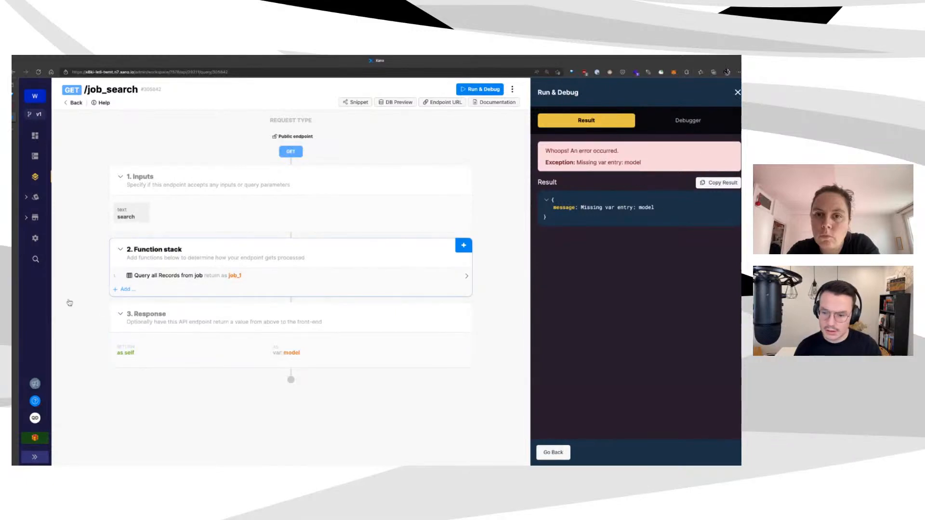
{"action": "left_click", "coordinate": [123, 289]}
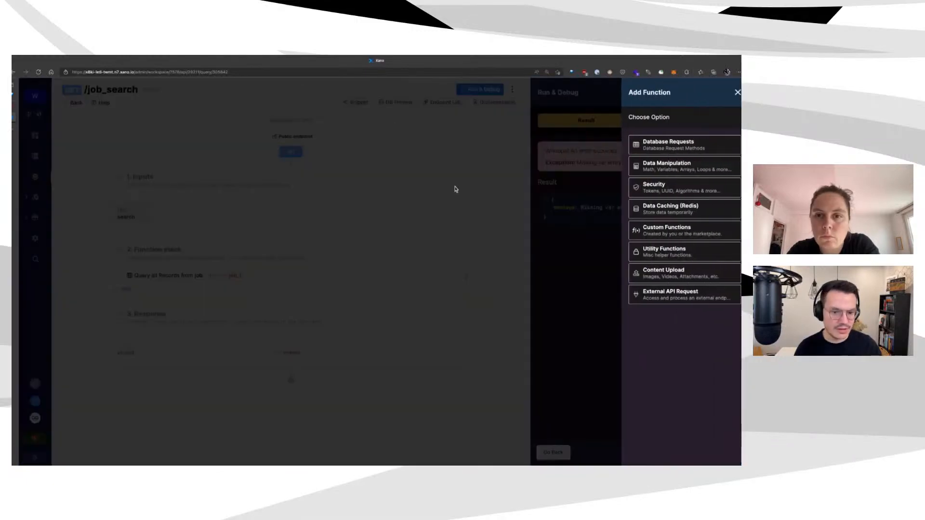
Replace the remaining job query with a fresh Query all Records on the job table
{"action": "left_click", "coordinate": [457, 190]}
{"action": "left_click", "coordinate": [416, 275]}
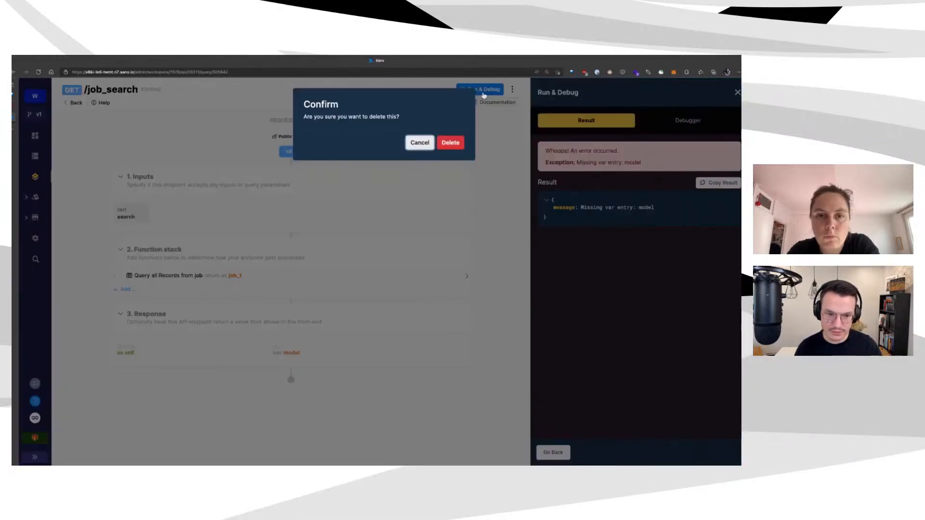
{"action": "left_click", "coordinate": [451, 143]}
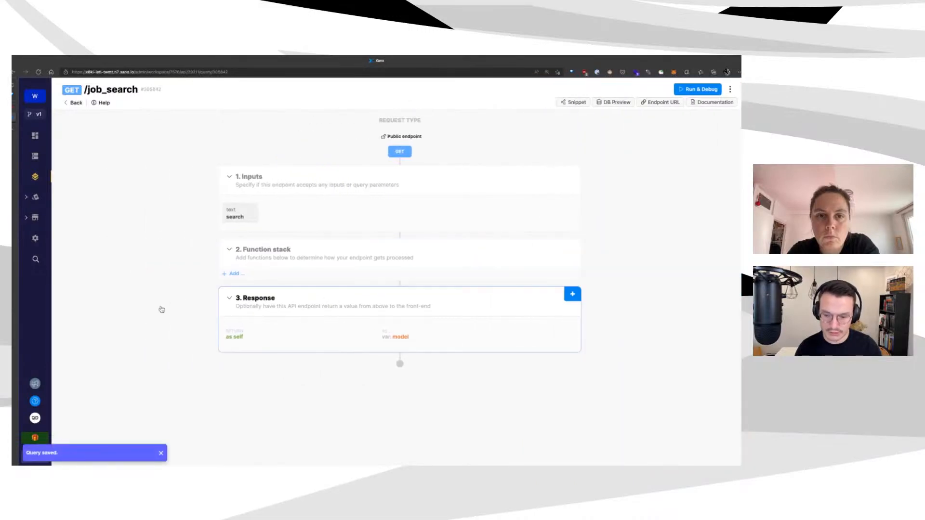
{"action": "left_click", "coordinate": [166, 285]}
{"action": "left_click", "coordinate": [684, 145]}
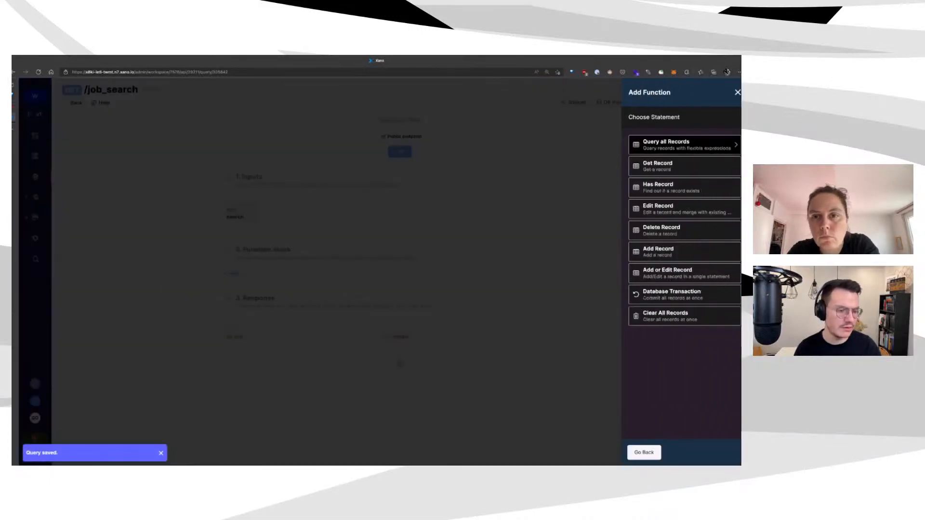
{"action": "left_click", "coordinate": [684, 145]}
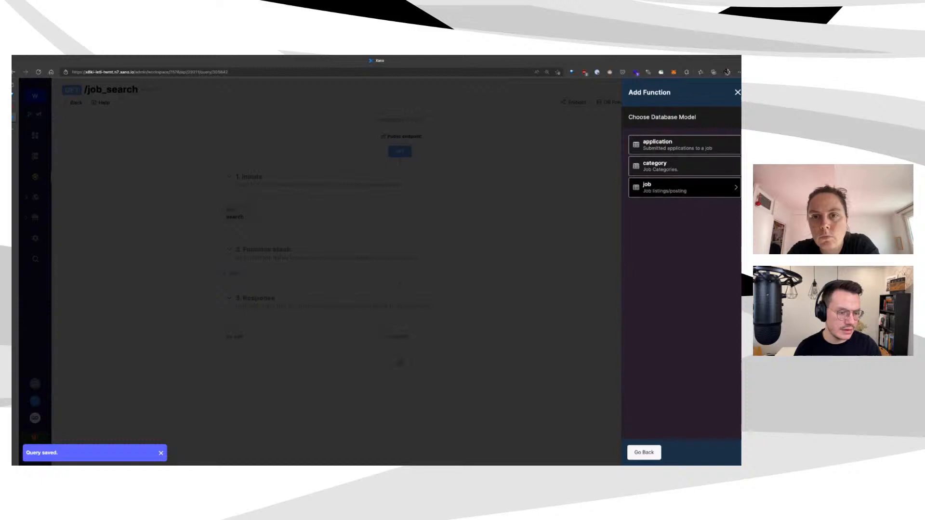
{"action": "left_click", "coordinate": [376, 284]}
{"action": "left_click", "coordinate": [295, 276]}
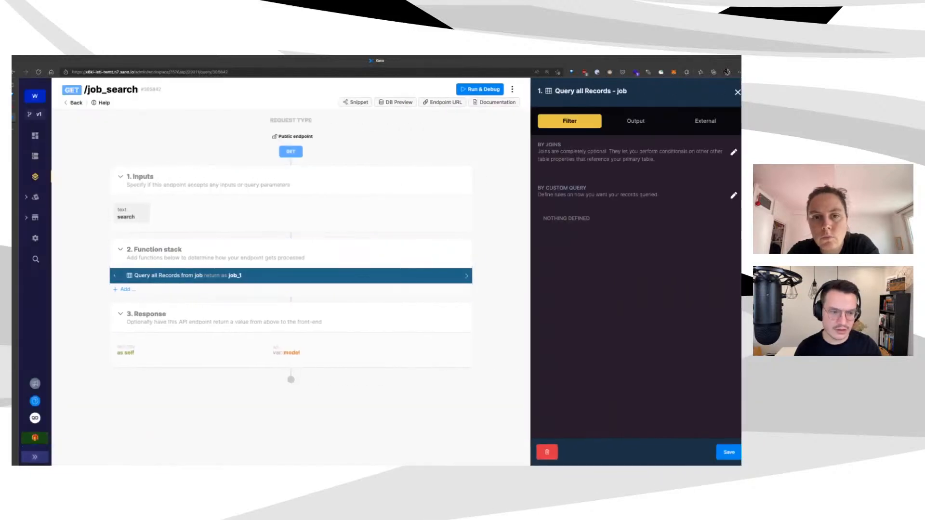
Filter job_1 so job.title includes the search input, save it, and rerun the test
{"action": "left_click", "coordinate": [734, 196]}
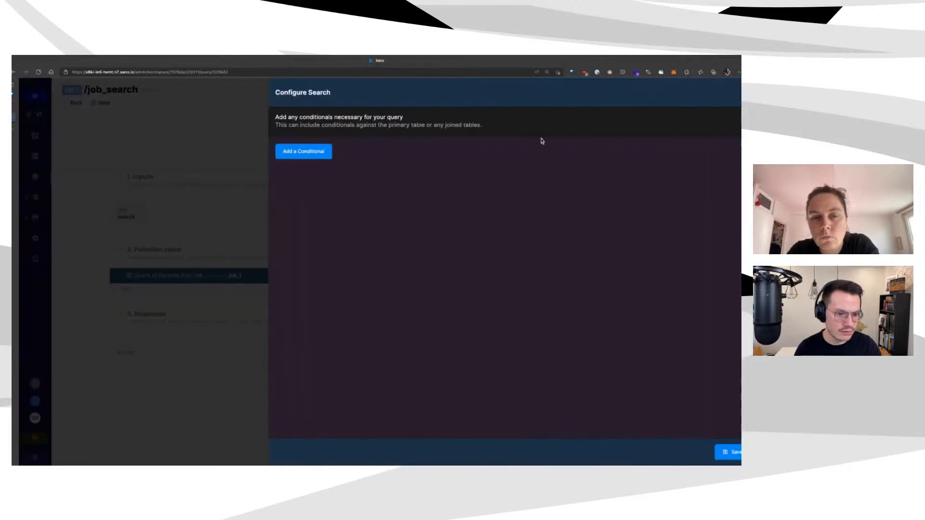
{"action": "left_click", "coordinate": [273, 150]}
{"action": "left_click", "coordinate": [323, 183]}
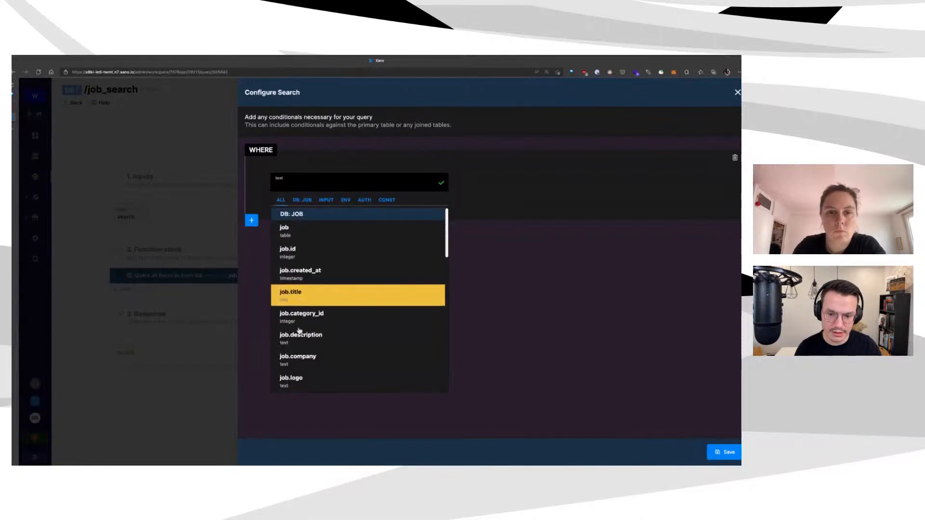
{"action": "left_click", "coordinate": [308, 295]}
{"action": "left_click", "coordinate": [510, 183]}
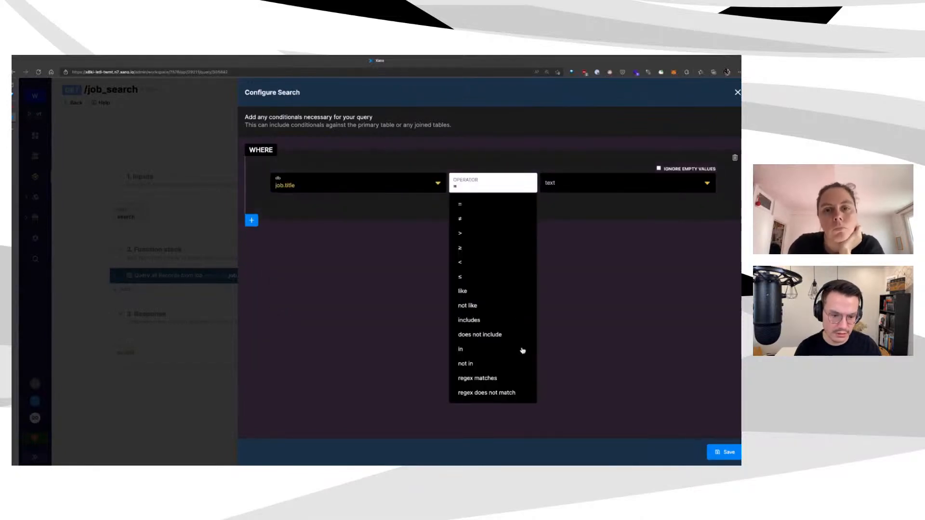
{"action": "left_click", "coordinate": [516, 320]}
{"action": "left_click", "coordinate": [682, 179]}
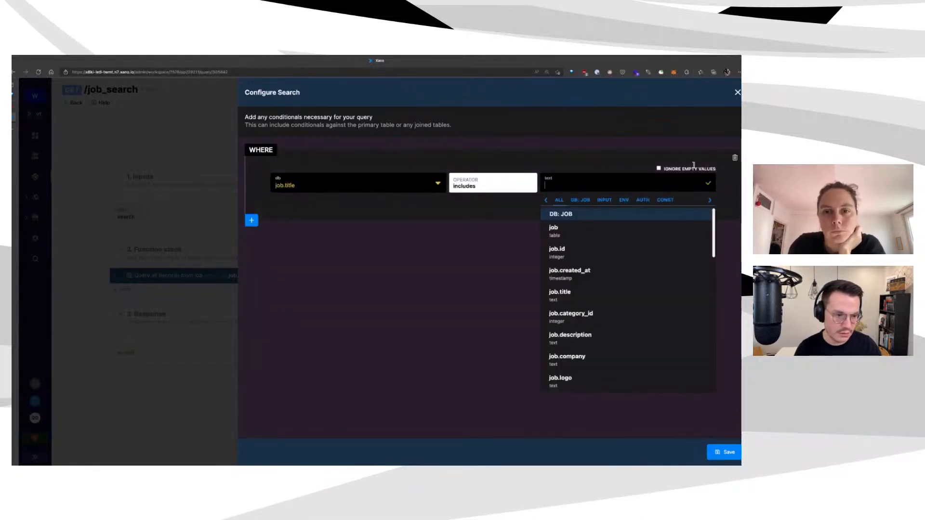
{"action": "type", "text": "search"}
{"action": "left_click", "coordinate": [674, 227]}
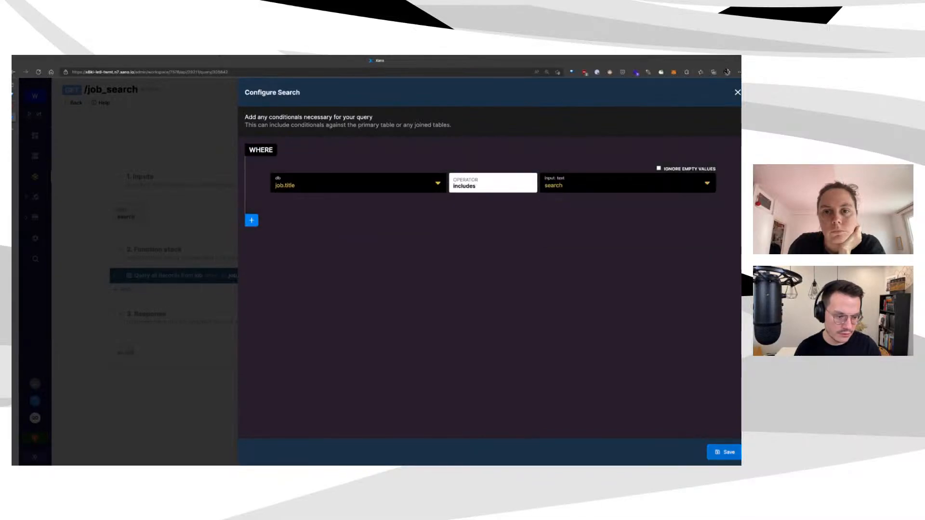
{"action": "left_click", "coordinate": [725, 452]}
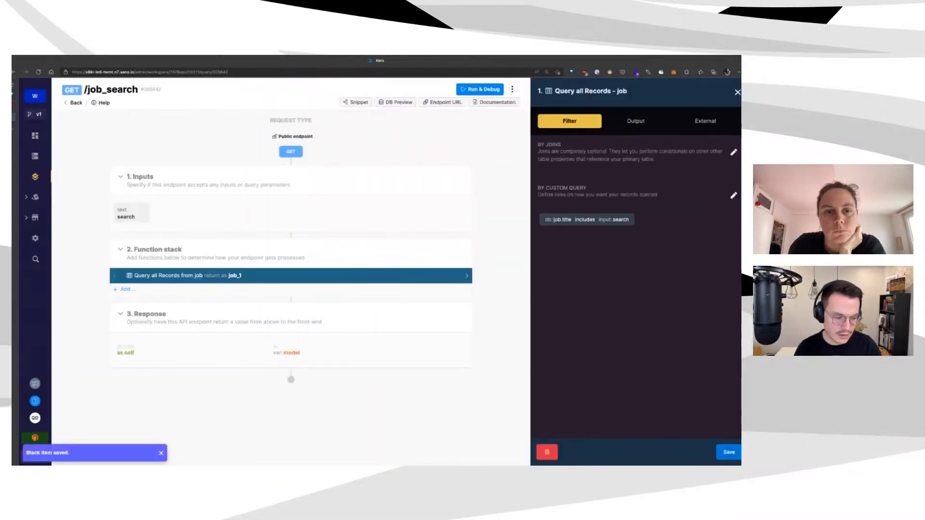
{"action": "left_click", "coordinate": [728, 452]}
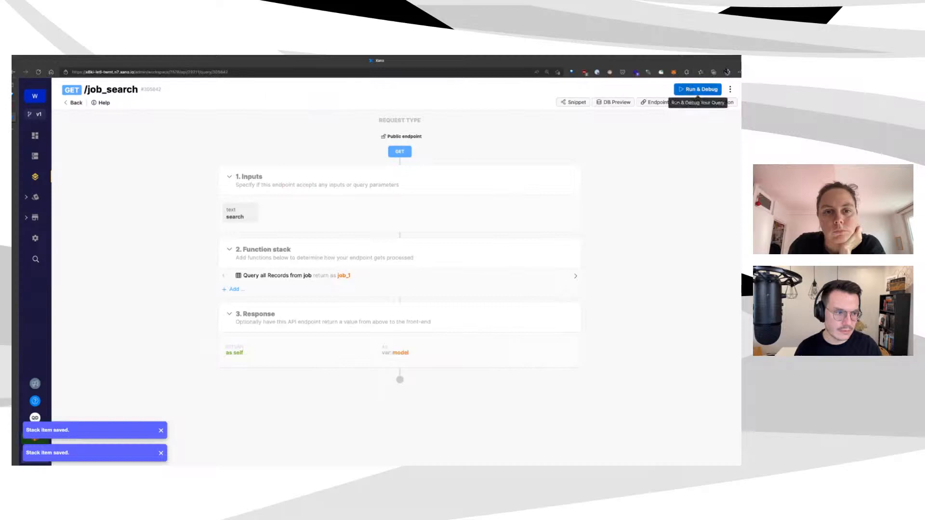
{"action": "left_click", "coordinate": [698, 90]}
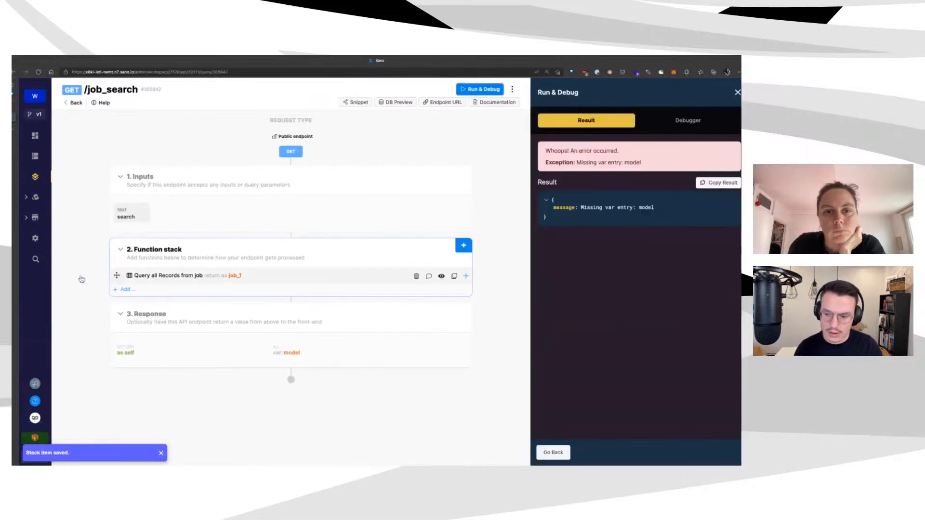
Add an unfiltered job_2 query above job_1 and rerun the test, still failing on model
{"action": "left_click", "coordinate": [462, 247]}
{"action": "left_click", "coordinate": [676, 145]}
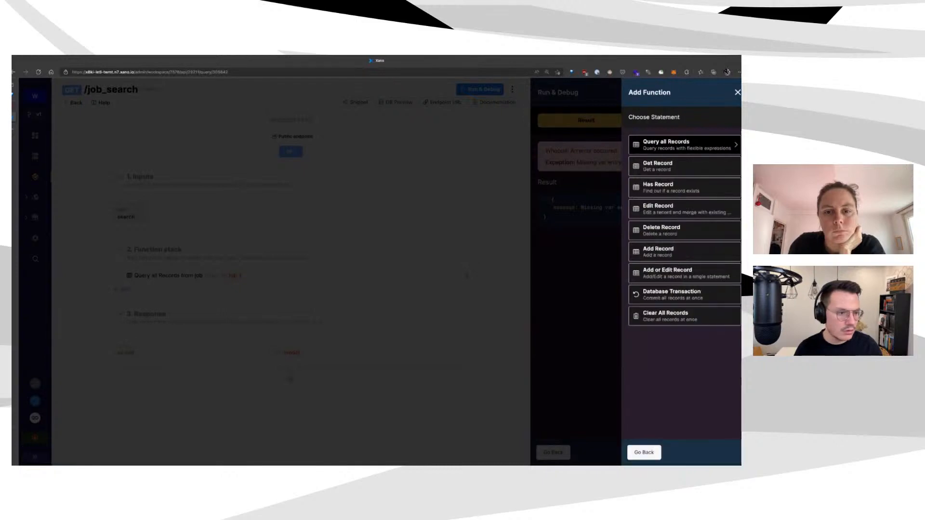
{"action": "left_click", "coordinate": [674, 142]}
{"action": "left_click", "coordinate": [684, 187]}
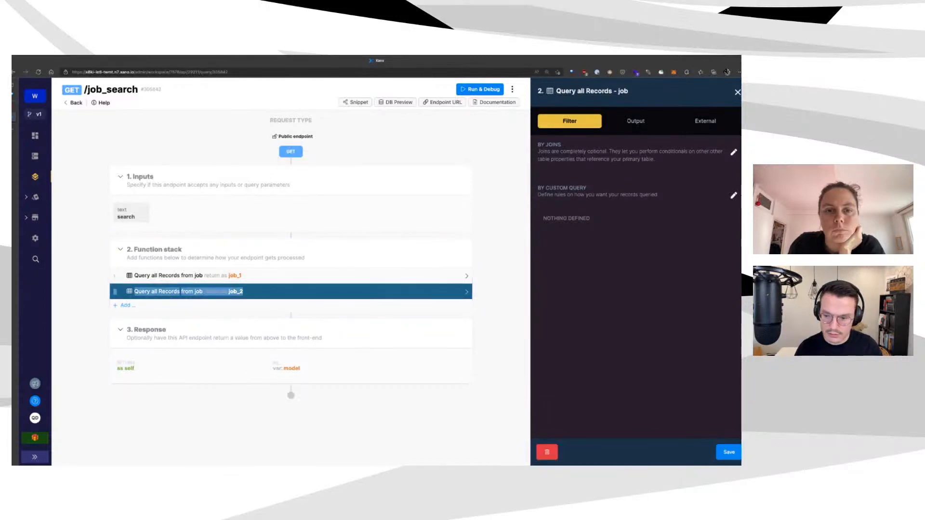
{"action": "left_click_drag", "start_coordinate": [118, 289], "coordinate": [118, 295]}
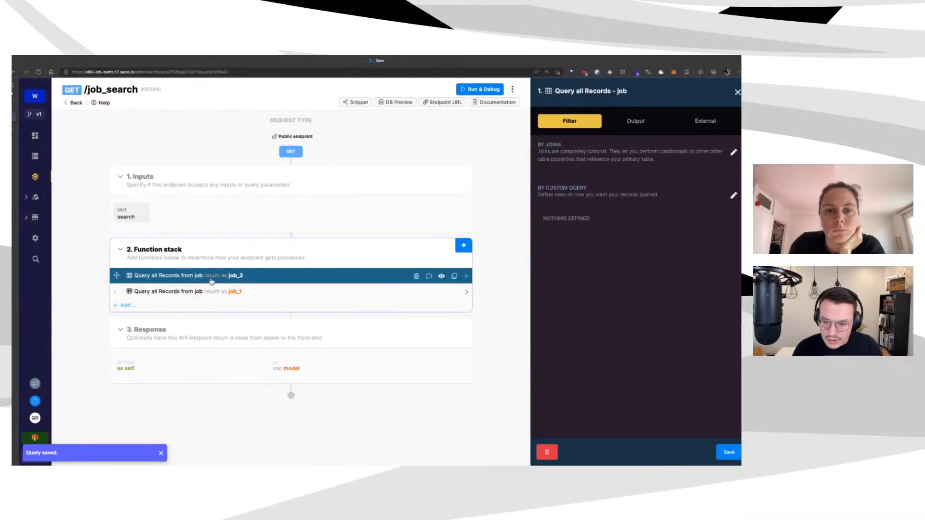
{"action": "left_click", "coordinate": [375, 277]}
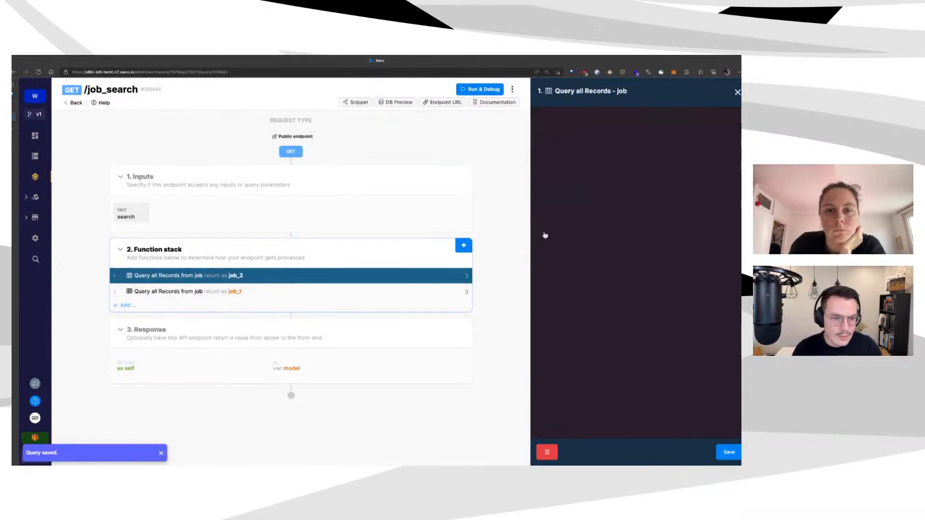
{"action": "left_click", "coordinate": [728, 452]}
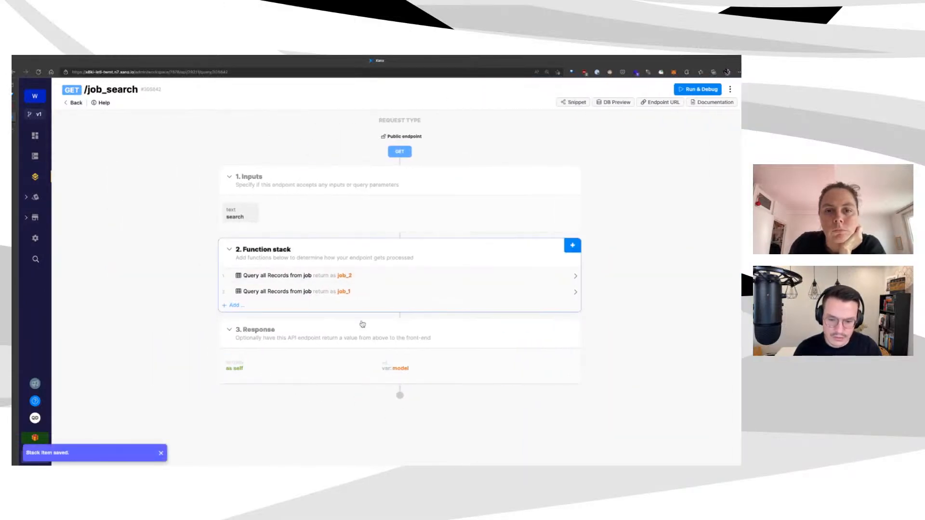
{"action": "left_click", "coordinate": [698, 89]}
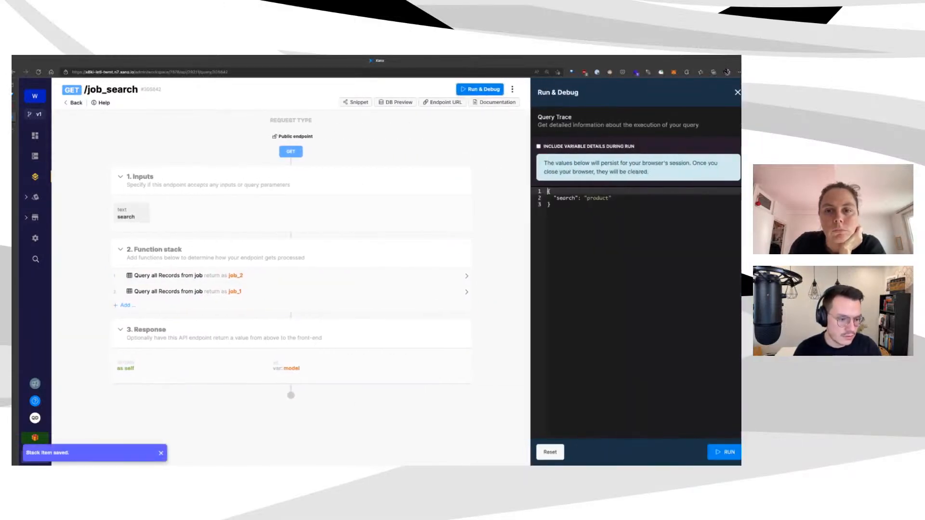
{"action": "left_click", "coordinate": [725, 452]}
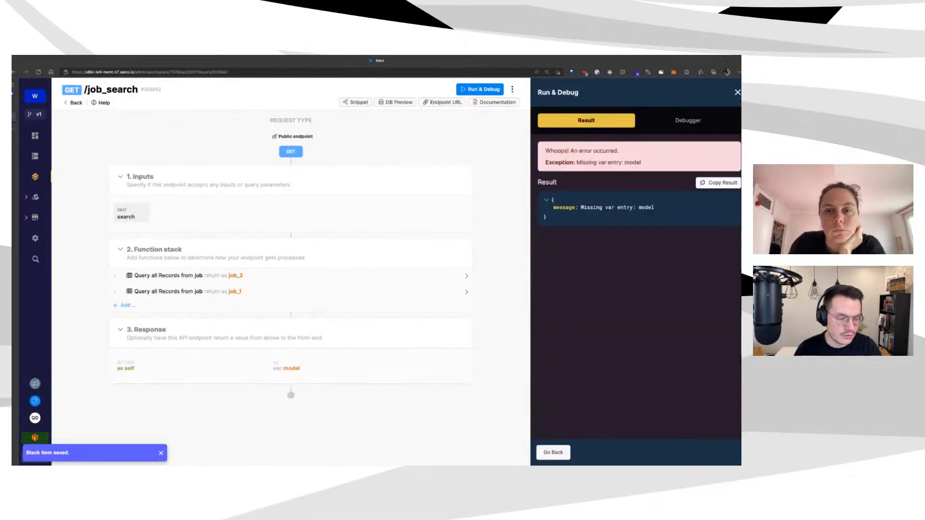
Rename the first job query's return variable from job_2 to jobs and save
{"action": "left_click", "coordinate": [434, 276]}
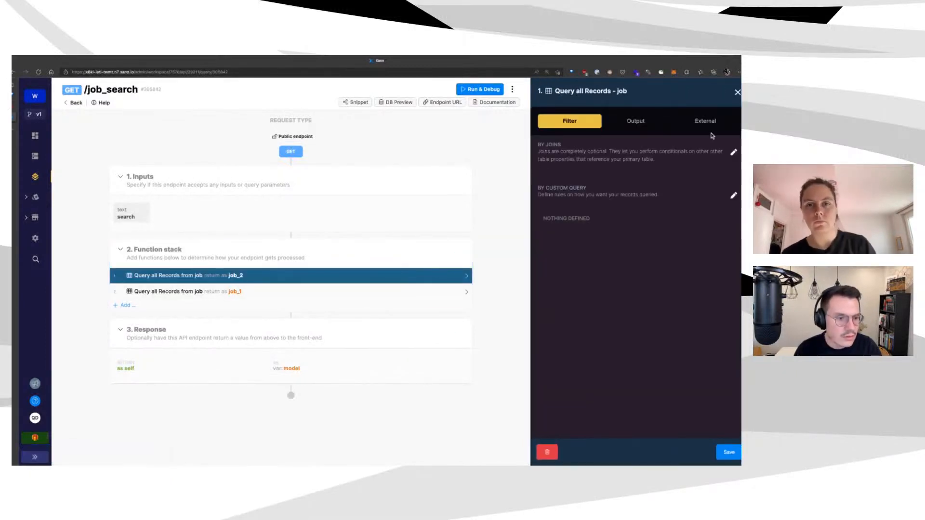
{"action": "left_click", "coordinate": [634, 120]}
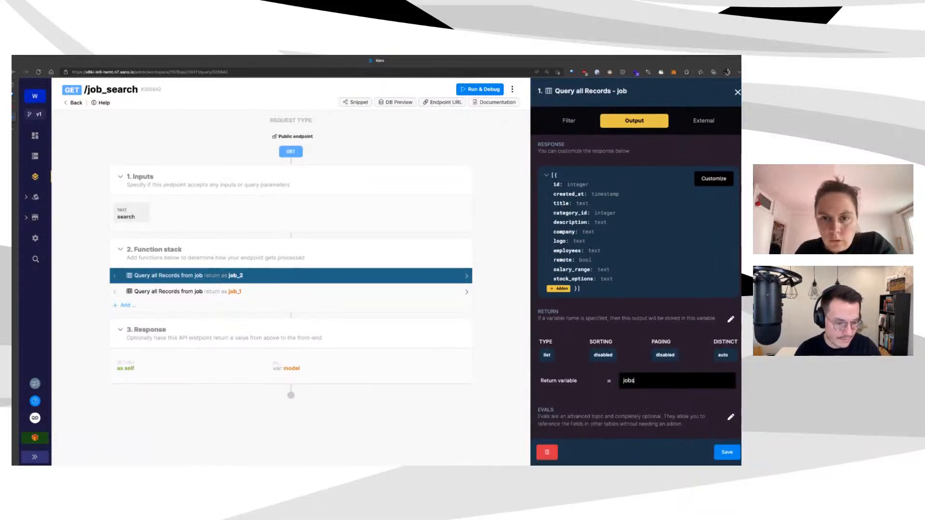
{"action": "left_click", "coordinate": [727, 452]}
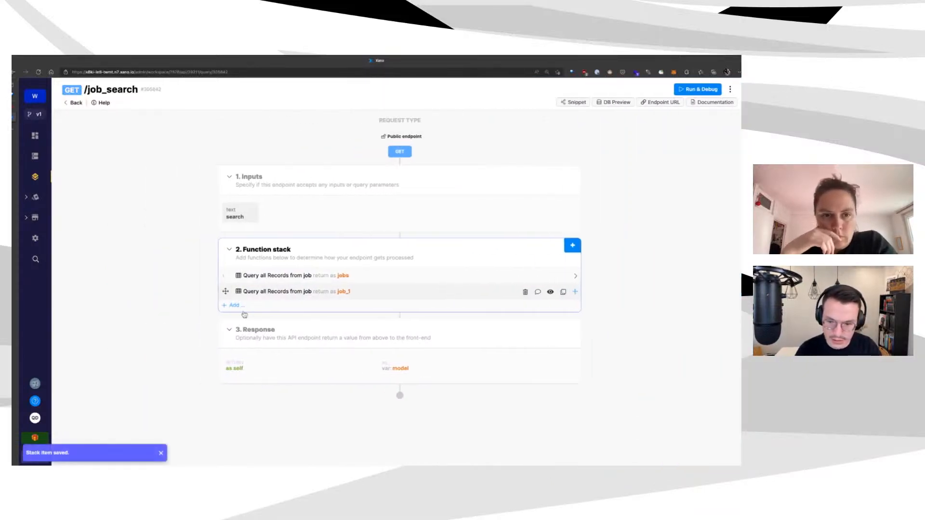
Review the second query's filter and output settings, then save it
{"action": "left_click", "coordinate": [270, 292]}
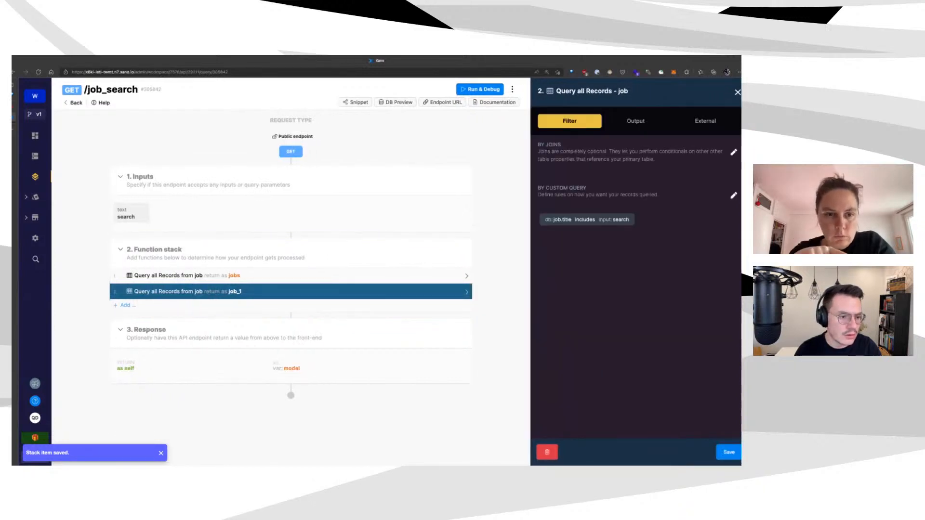
{"action": "left_click", "coordinate": [636, 121]}
{"action": "left_click", "coordinate": [569, 121]}
{"action": "left_click", "coordinate": [634, 121]}
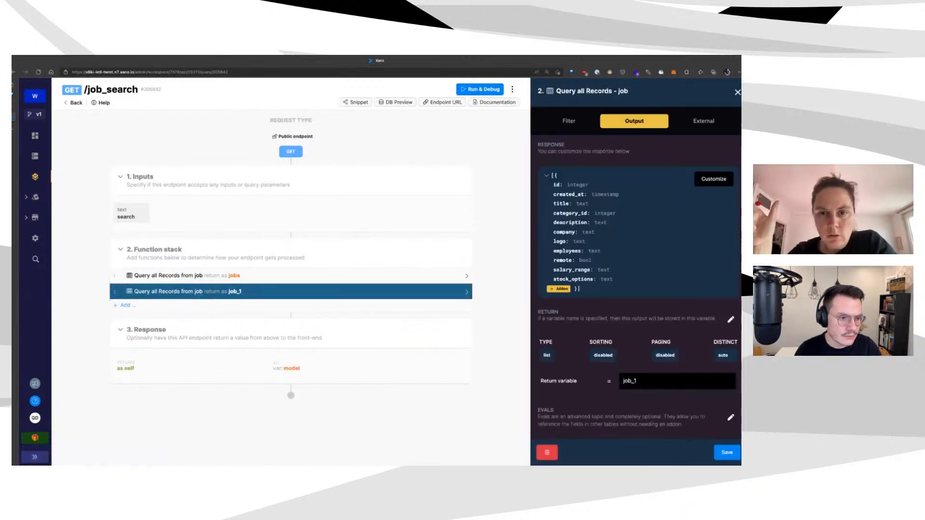
{"action": "left_click", "coordinate": [727, 452]}
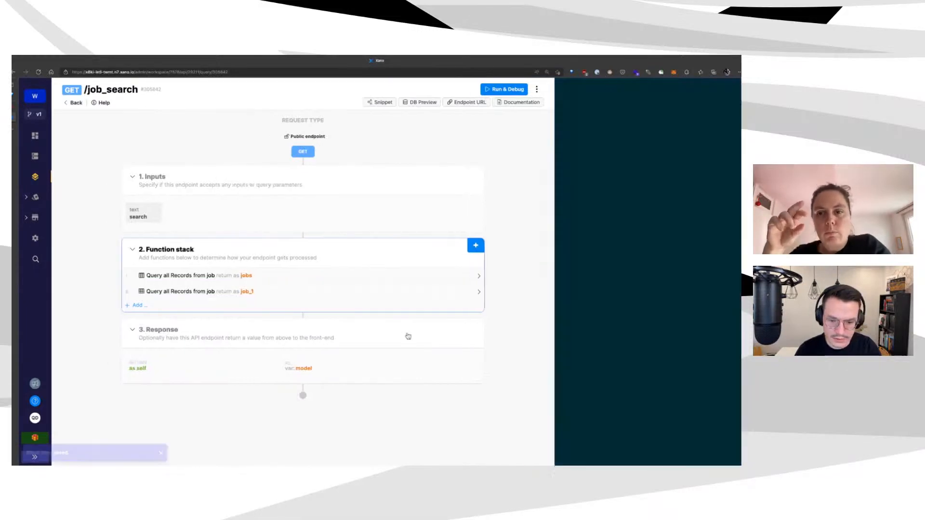
{"action": "left_click", "coordinate": [730, 89]}
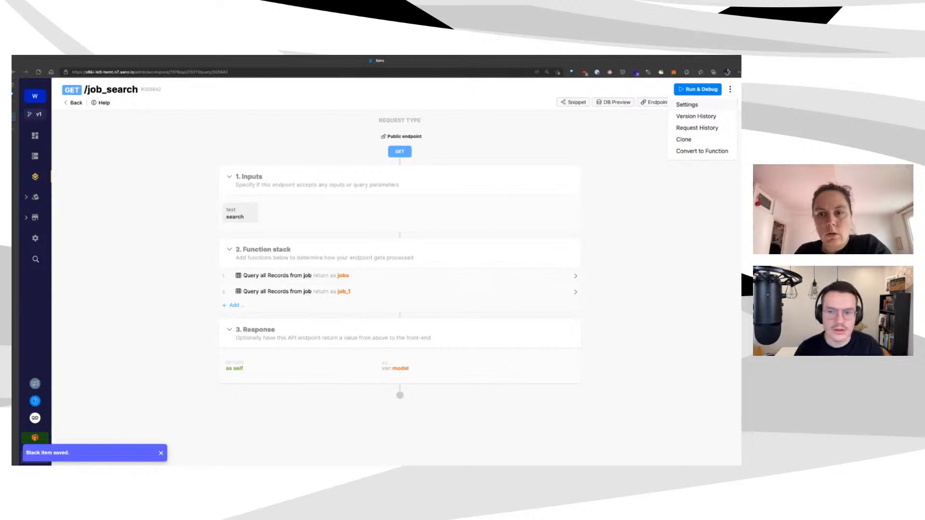
Delete the old job_search endpoint and recreate it as a GET query-all on the job table
{"action": "left_click", "coordinate": [686, 105]}
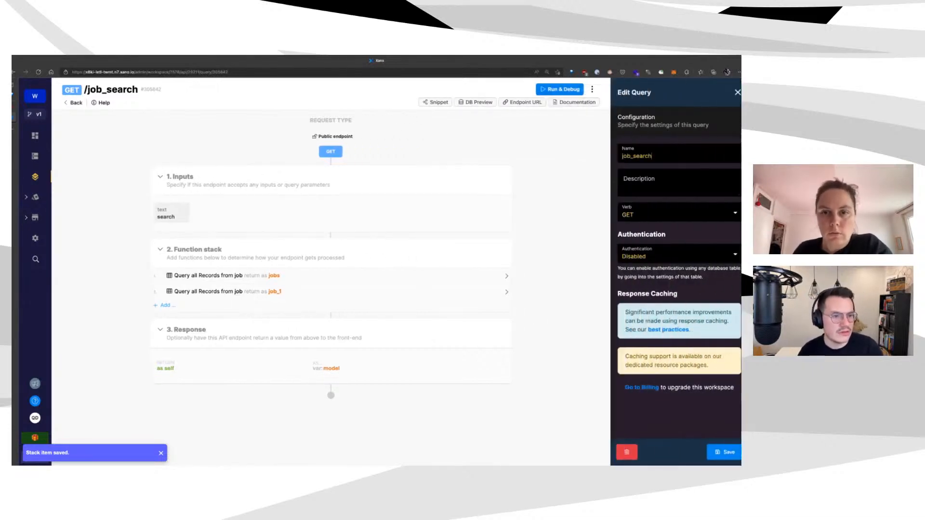
{"action": "left_click", "coordinate": [626, 452]}
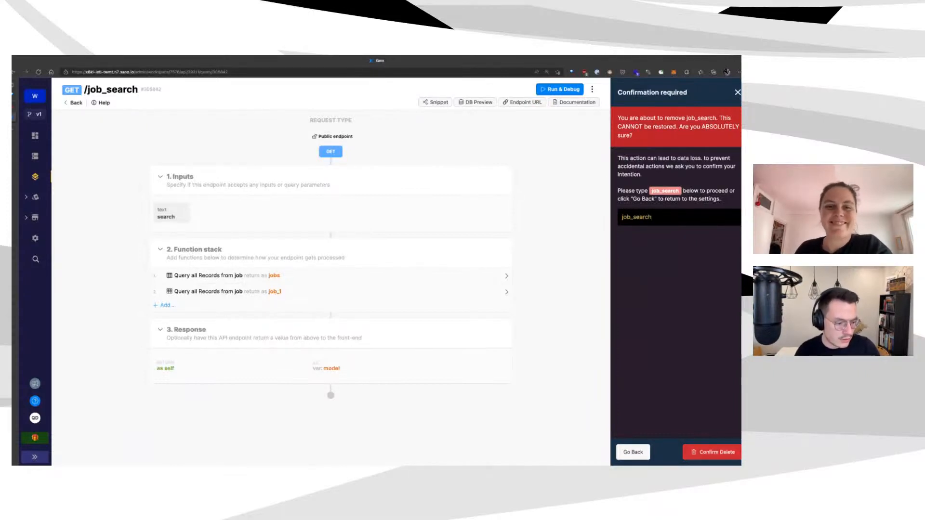
{"action": "left_click", "coordinate": [696, 90]}
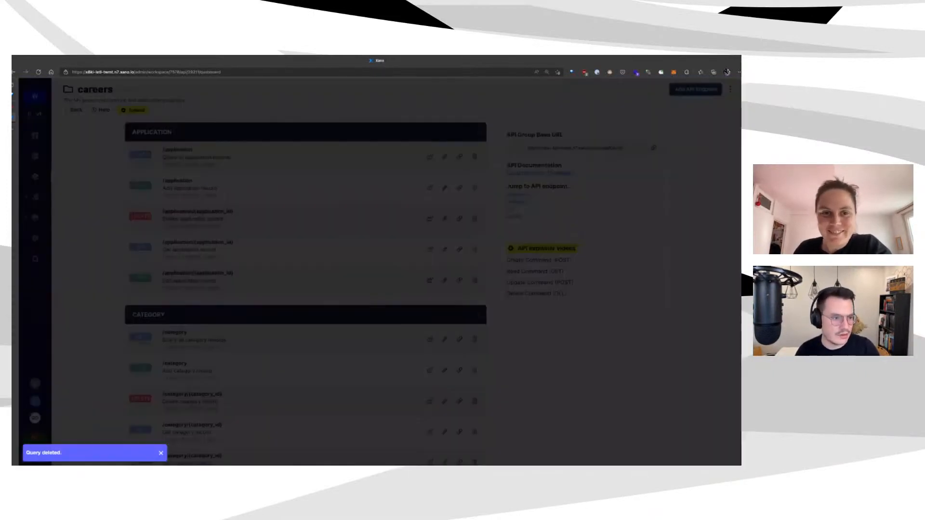
{"action": "left_click", "coordinate": [684, 153]}
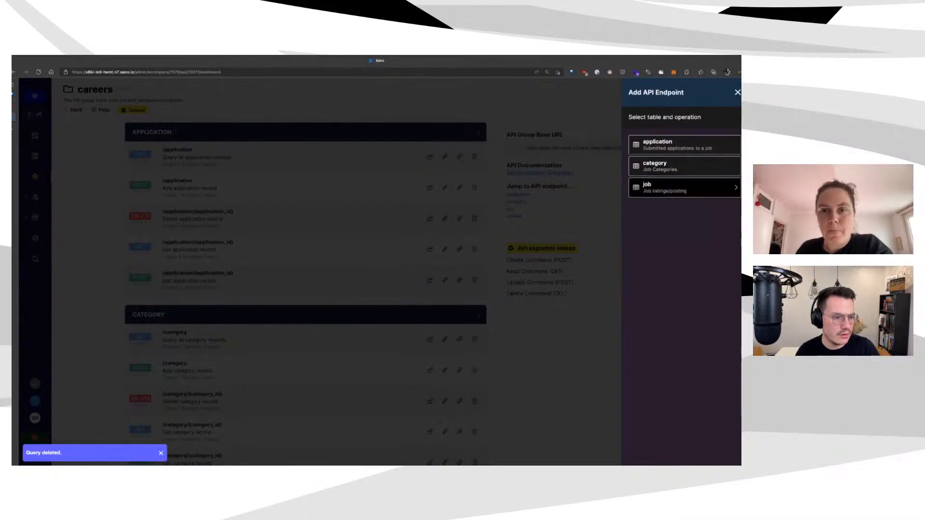
{"action": "left_click", "coordinate": [684, 188]}
{"action": "left_click", "coordinate": [684, 143]}
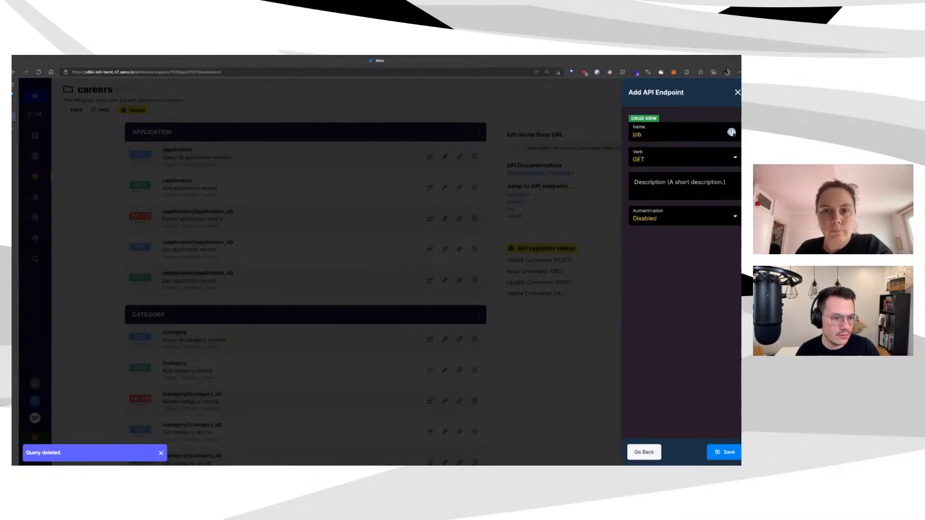
{"action": "type", "text": "_search"}
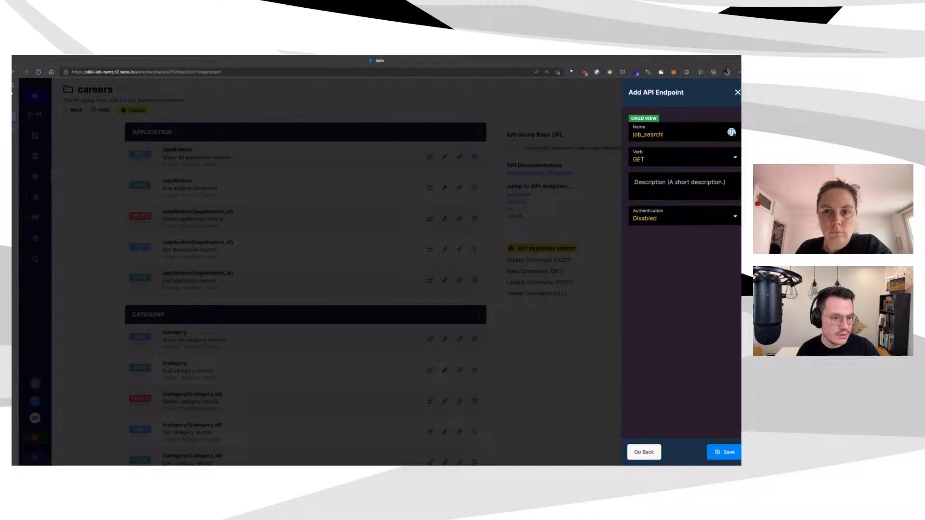
{"action": "left_click", "coordinate": [724, 452]}
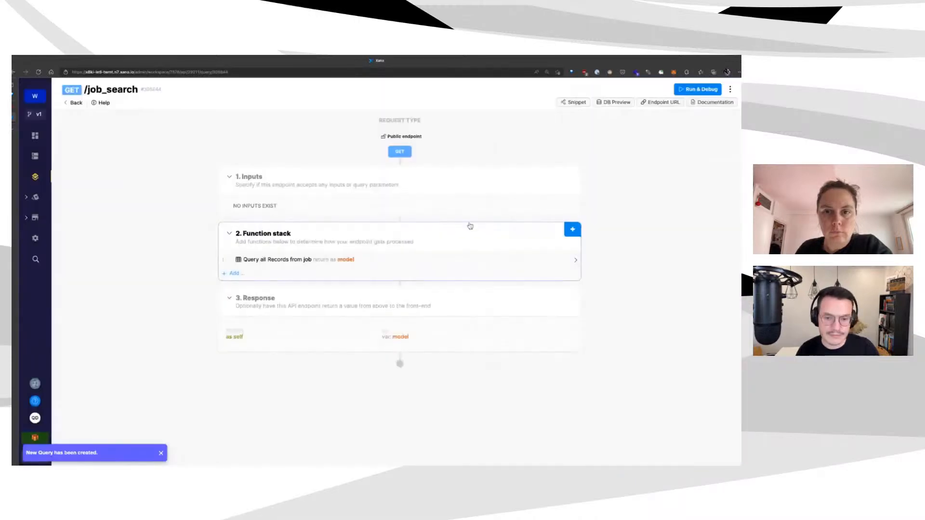
Add a text input named search to the recreated job_search endpoint
{"action": "left_click", "coordinate": [573, 173]}
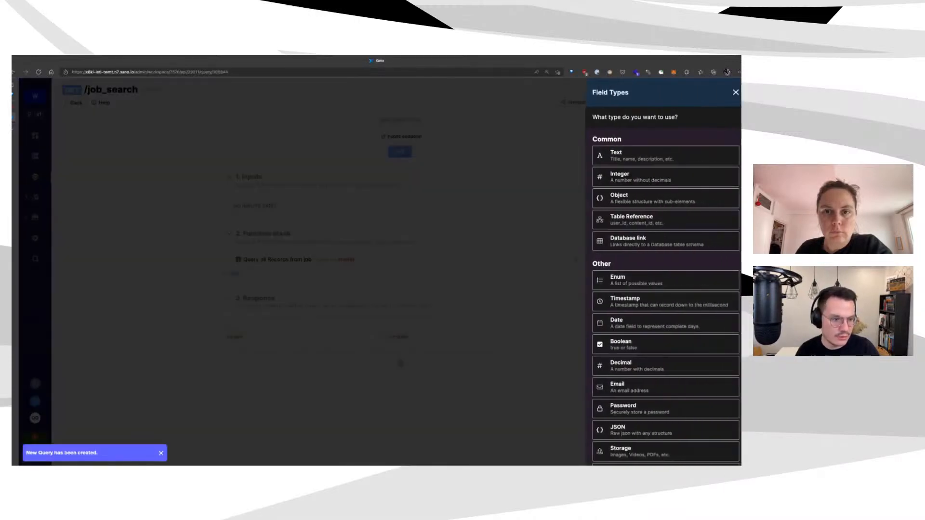
{"action": "left_click", "coordinate": [731, 159]}
{"action": "type", "text": "search"}
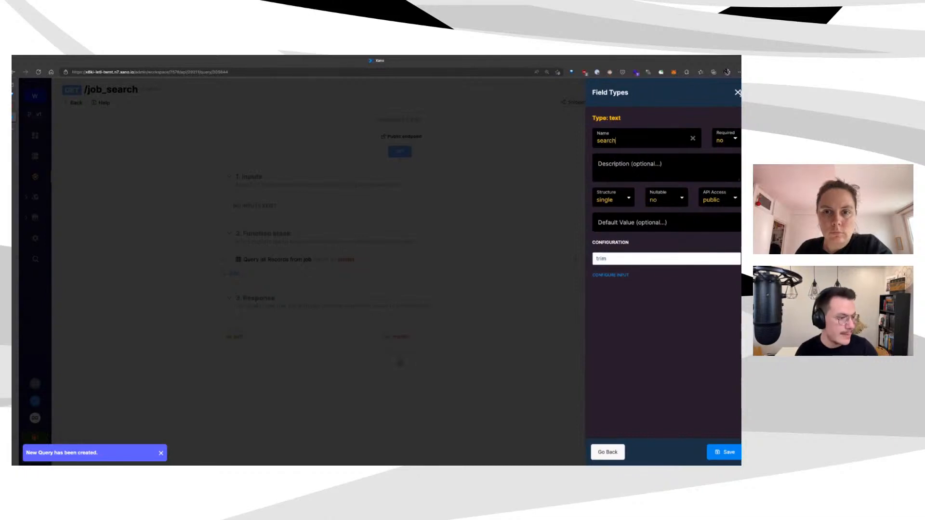
{"action": "left_click", "coordinate": [725, 452]}
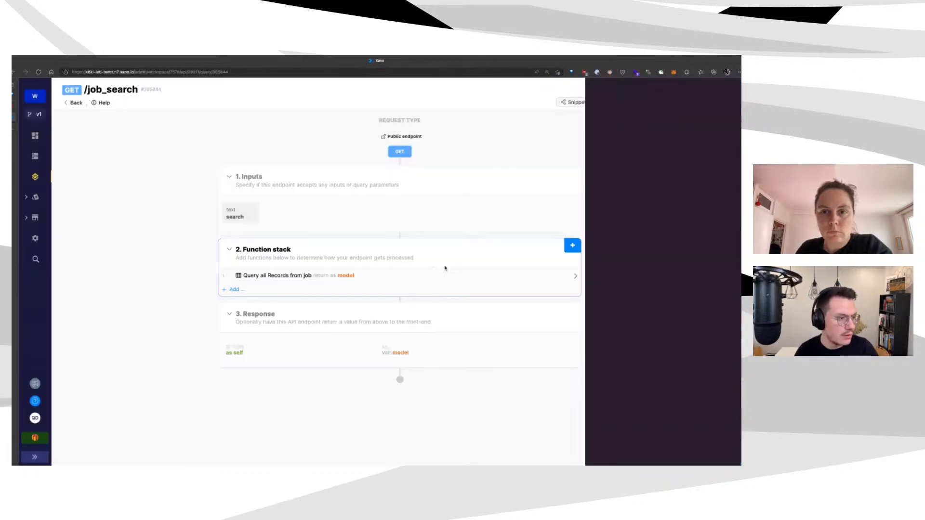
Add a Query all Records step on the job table
{"action": "left_click", "coordinate": [274, 302]}
{"action": "left_click", "coordinate": [684, 145]}
{"action": "left_click", "coordinate": [685, 166]}
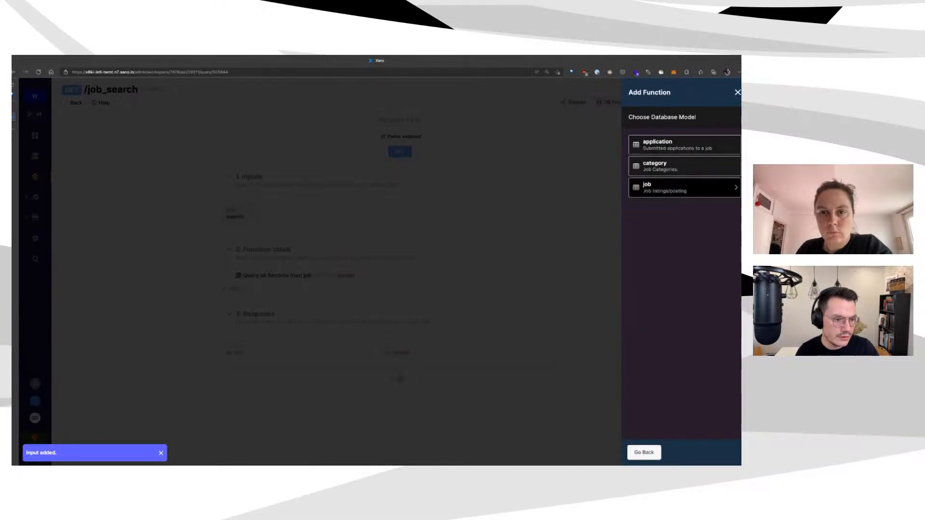
{"action": "left_click", "coordinate": [684, 213]}
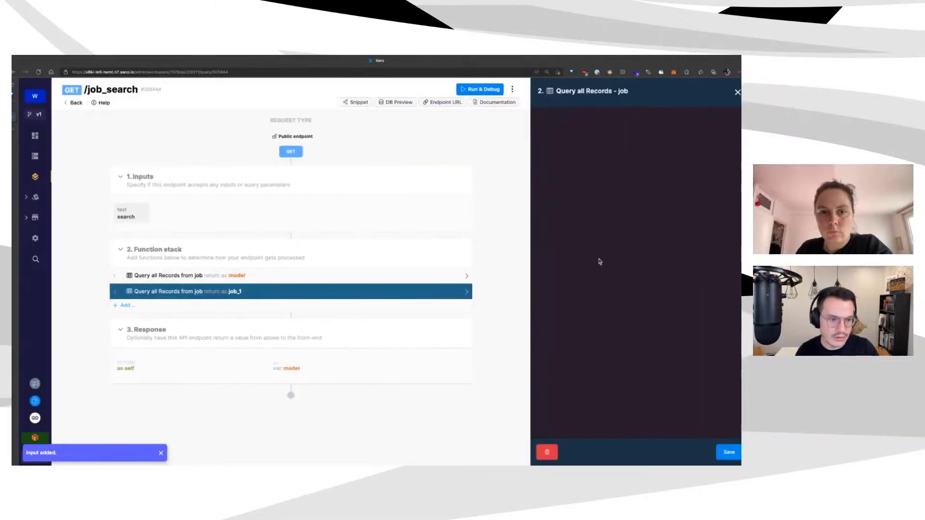
Filter the job_1 query so job.title includes the search input, and save it
{"action": "left_click", "coordinate": [733, 196]}
{"action": "left_click", "coordinate": [272, 149]}
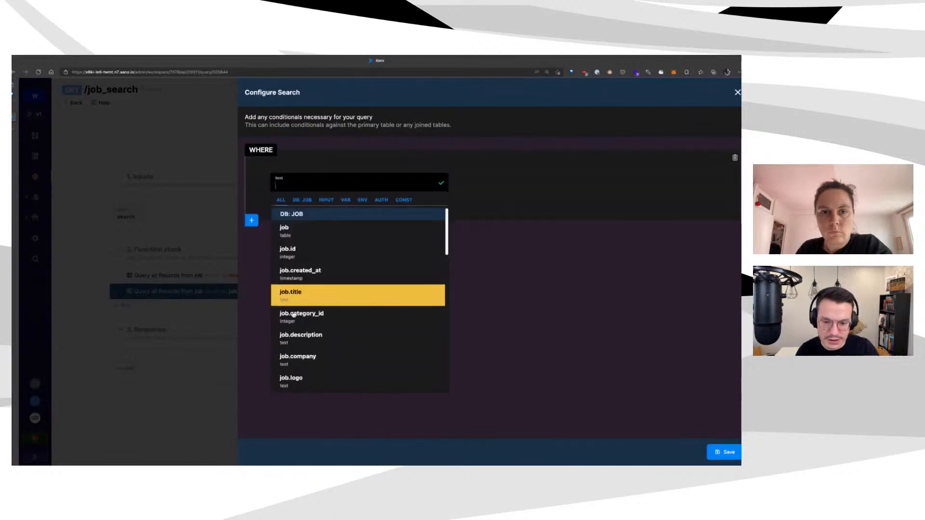
{"action": "left_click", "coordinate": [337, 295]}
{"action": "left_click", "coordinate": [468, 320]}
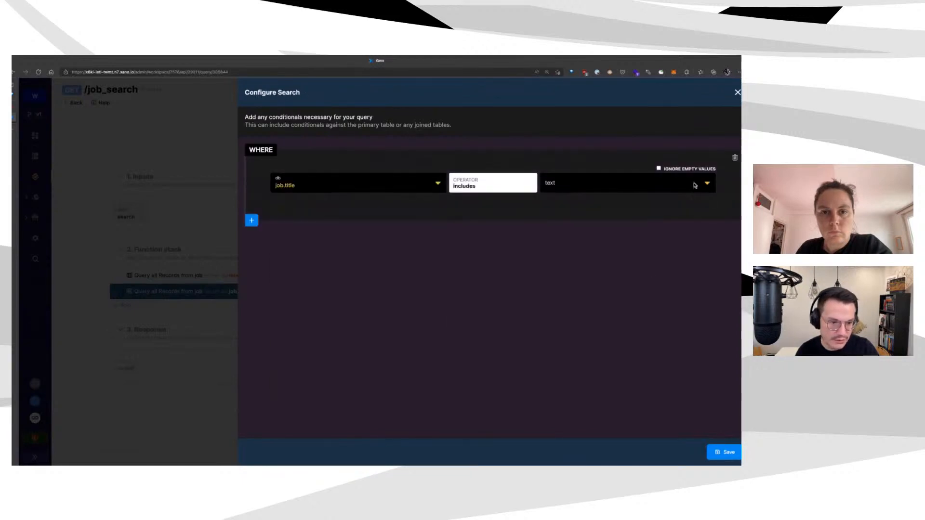
{"action": "left_click", "coordinate": [693, 185]}
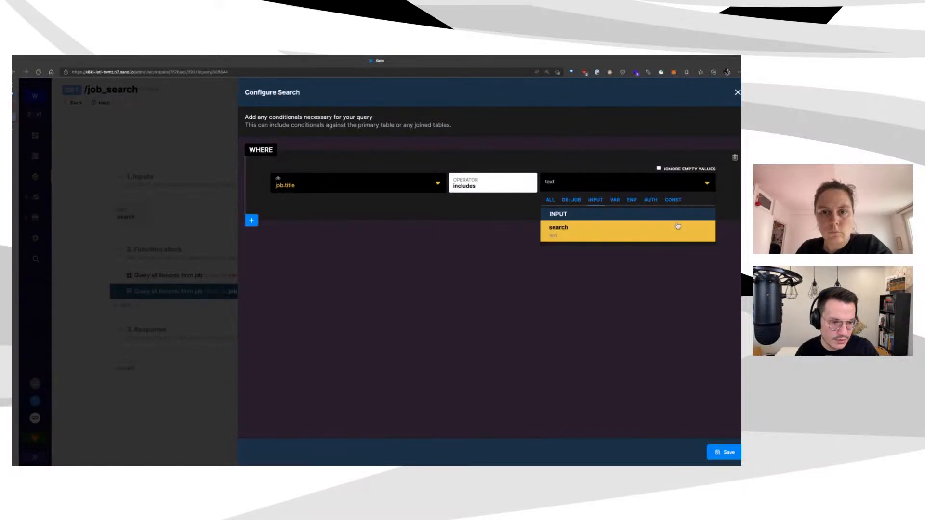
{"action": "left_click", "coordinate": [579, 231]}
{"action": "left_click", "coordinate": [725, 452]}
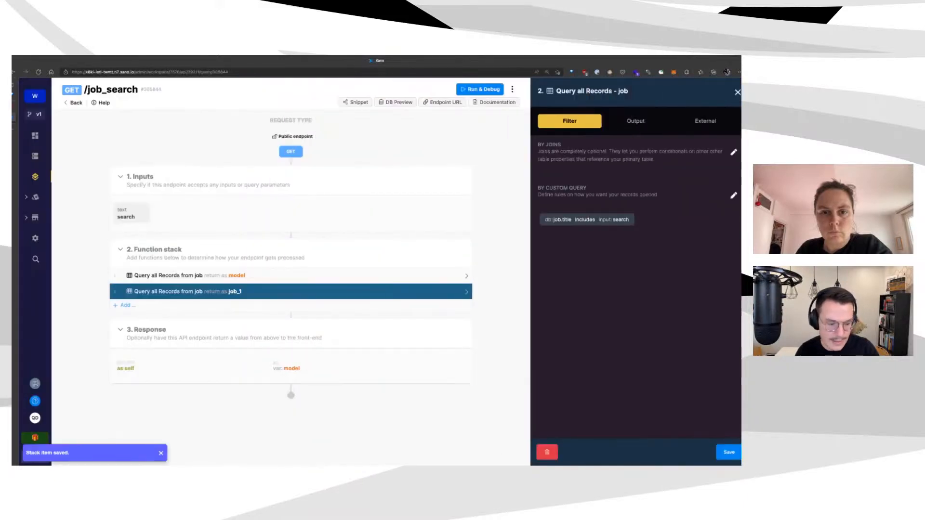
{"action": "left_click", "coordinate": [729, 452]}
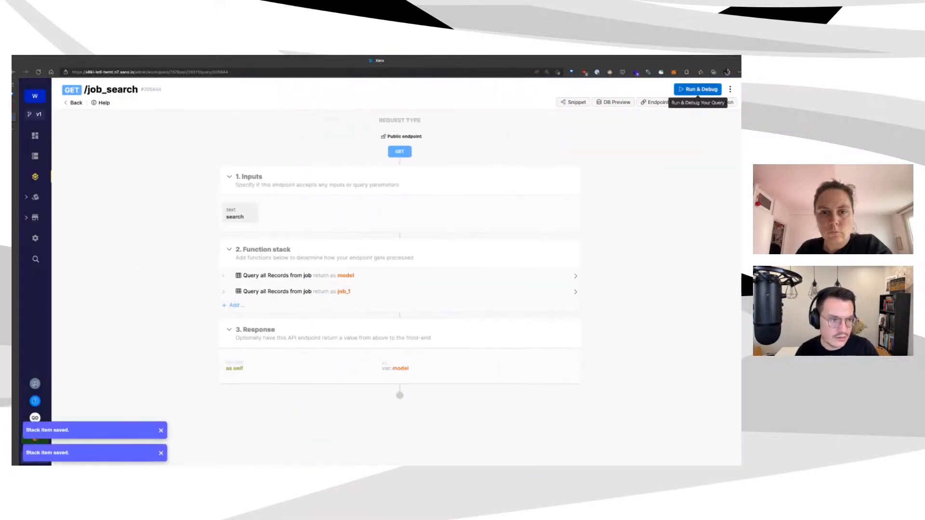
Run the job_search endpoint test and scroll through the returned JSON result
{"action": "left_click", "coordinate": [650, 89]}
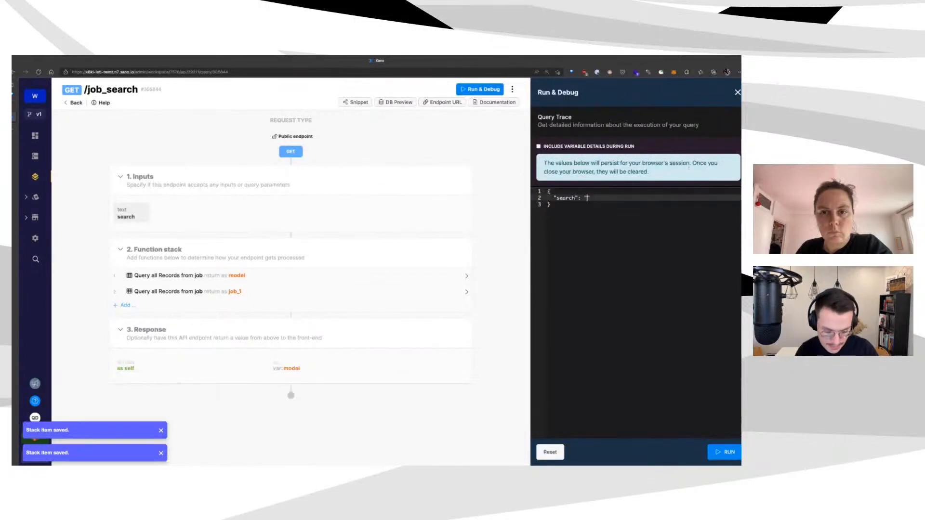
{"action": "left_click", "coordinate": [725, 452]}
{"action": "scroll", "coordinate": [721, 263], "scroll_direction": "down", "scroll_amount": 5}
{"action": "scroll", "coordinate": [731, 259], "scroll_direction": "down", "scroll_amount": 5}
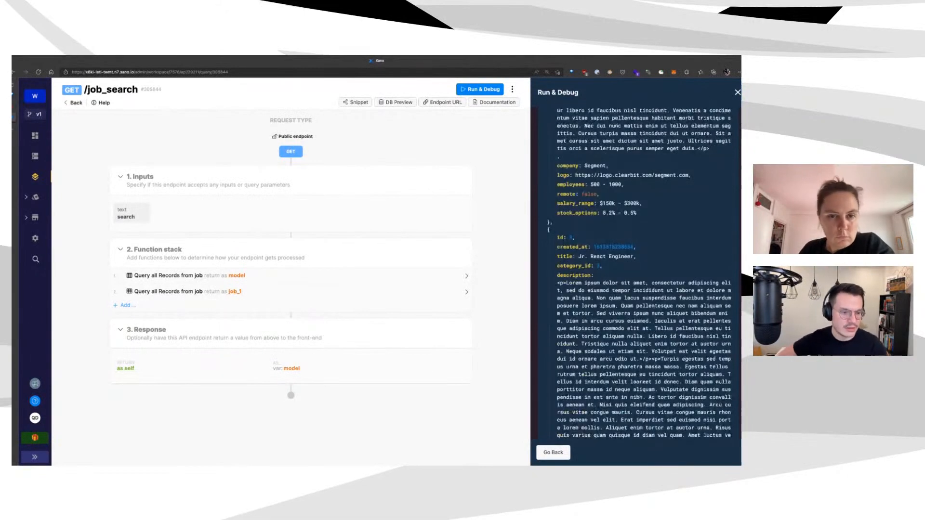
{"action": "scroll", "coordinate": [732, 259], "scroll_direction": "down", "scroll_amount": 10}
{"action": "scroll", "coordinate": [726, 236], "scroll_direction": "up", "scroll_amount": 2}
{"action": "scroll", "coordinate": [727, 236], "scroll_direction": "up", "scroll_amount": 12}
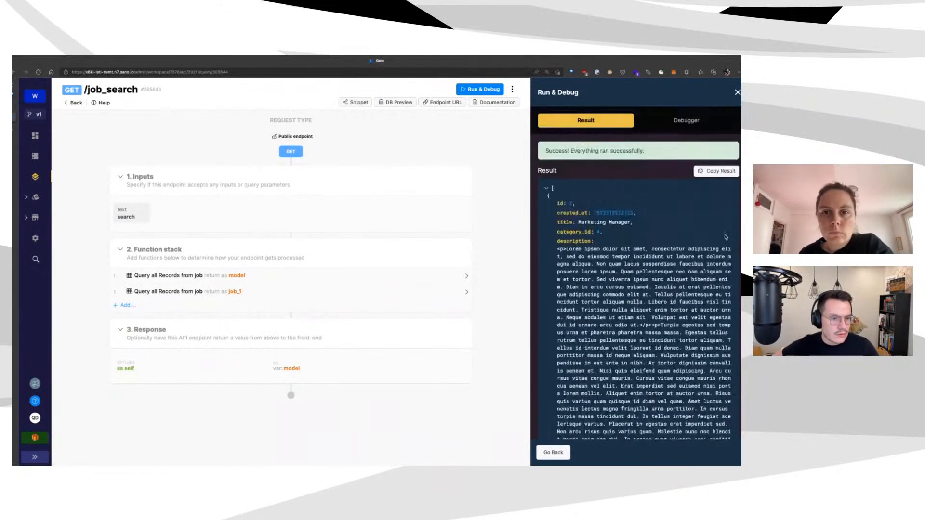
{"action": "scroll", "coordinate": [687, 202], "scroll_direction": "down", "scroll_amount": 15}
{"action": "scroll", "coordinate": [737, 226], "scroll_direction": "down", "scroll_amount": 5}
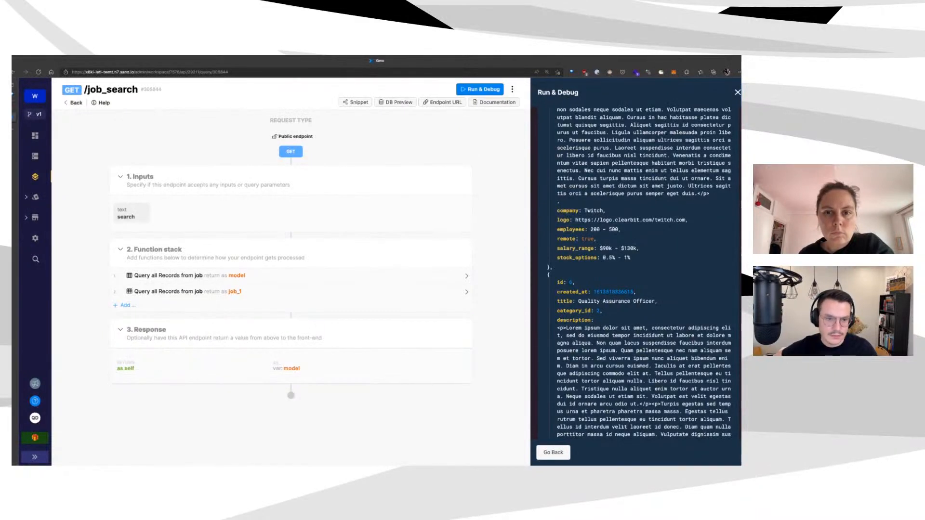
Clear the search test value, rerun the endpoint and check the returned job records
{"action": "left_click", "coordinate": [480, 89]}
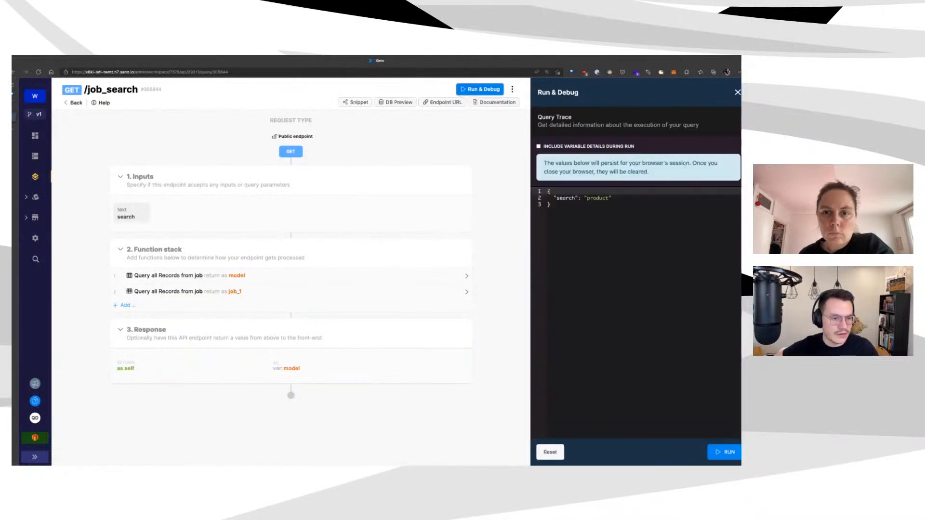
{"action": "key", "text": "Down"}
{"action": "key", "text": "BackSpace"}
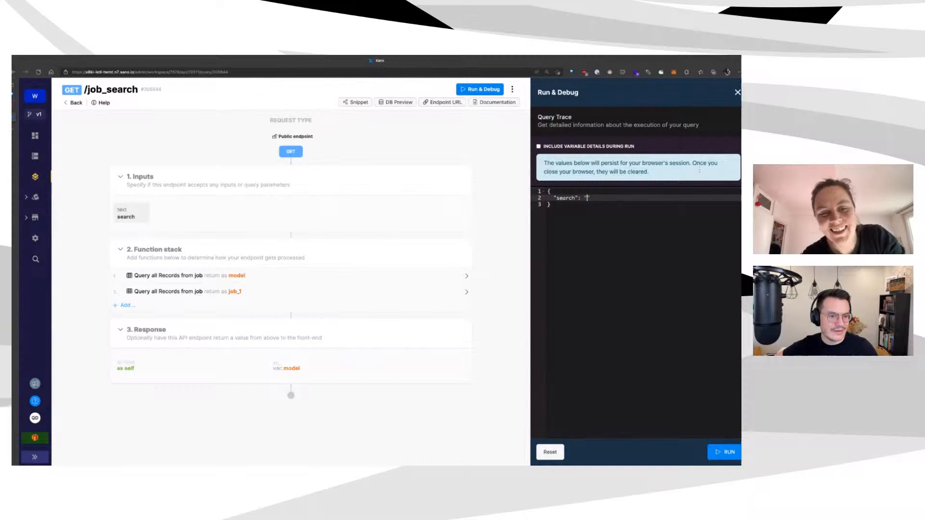
{"action": "left_click", "coordinate": [724, 452]}
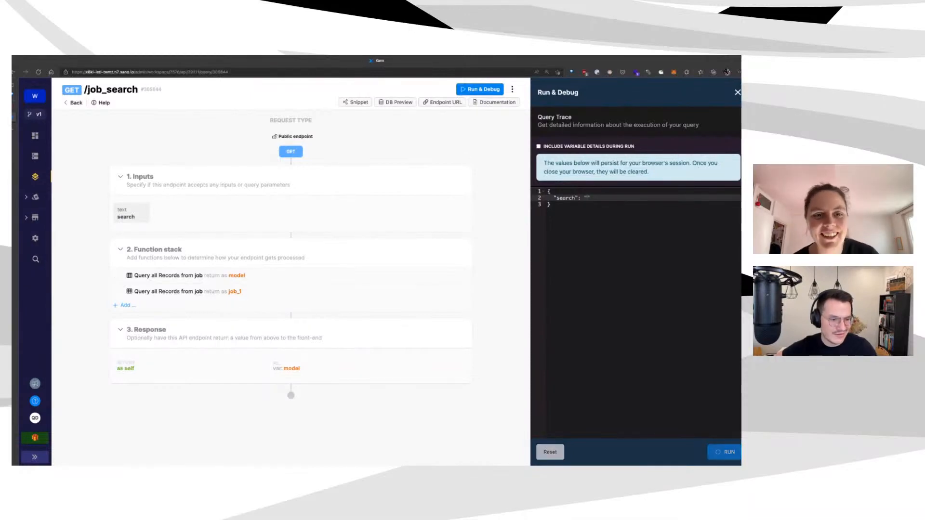
{"action": "scroll", "coordinate": [685, 323], "scroll_direction": "down", "scroll_amount": 15}
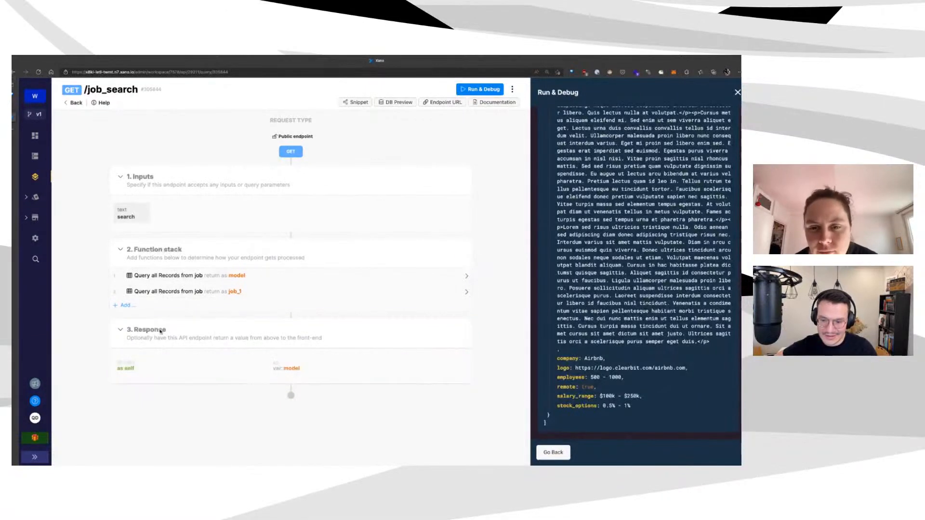
{"action": "left_click", "coordinate": [241, 311]}
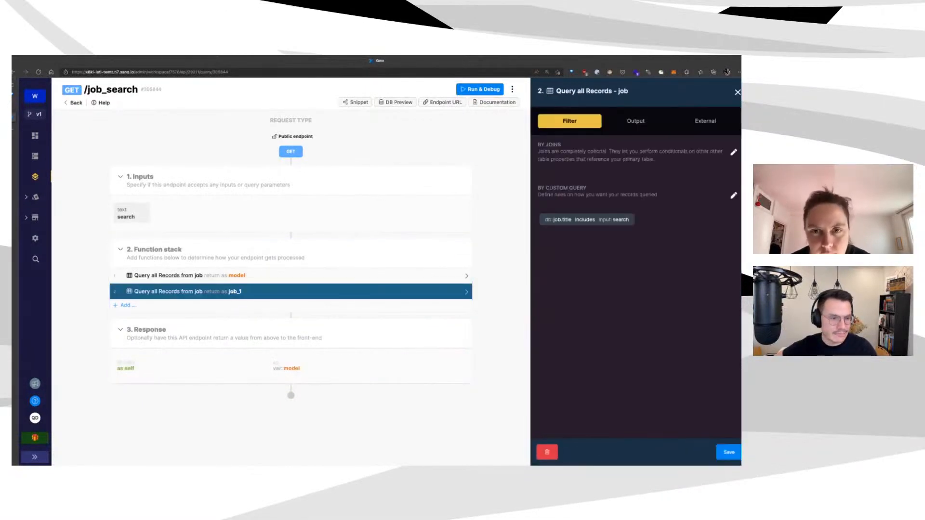
Save the second query's job title includes filter and test job_search with search 'react'
{"action": "left_click", "coordinate": [585, 219]}
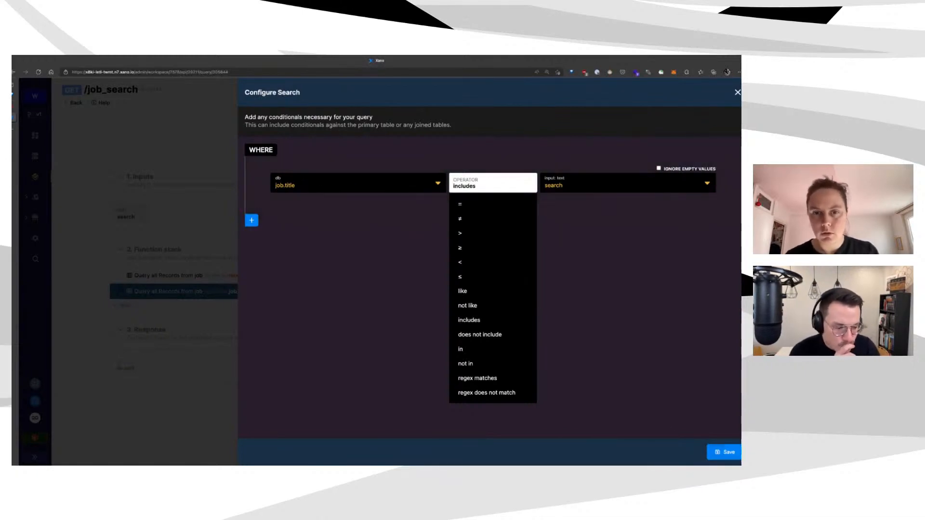
{"action": "left_click", "coordinate": [724, 452]}
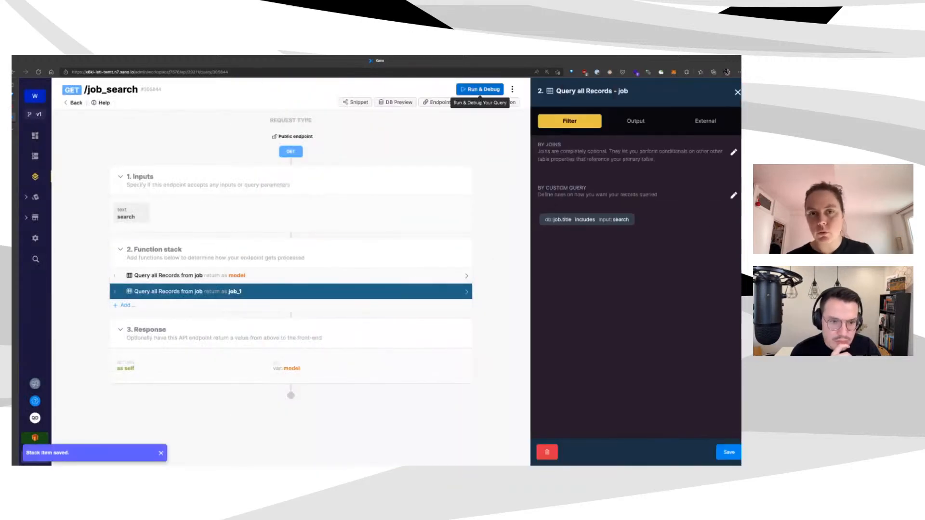
{"action": "left_click", "coordinate": [480, 90]}
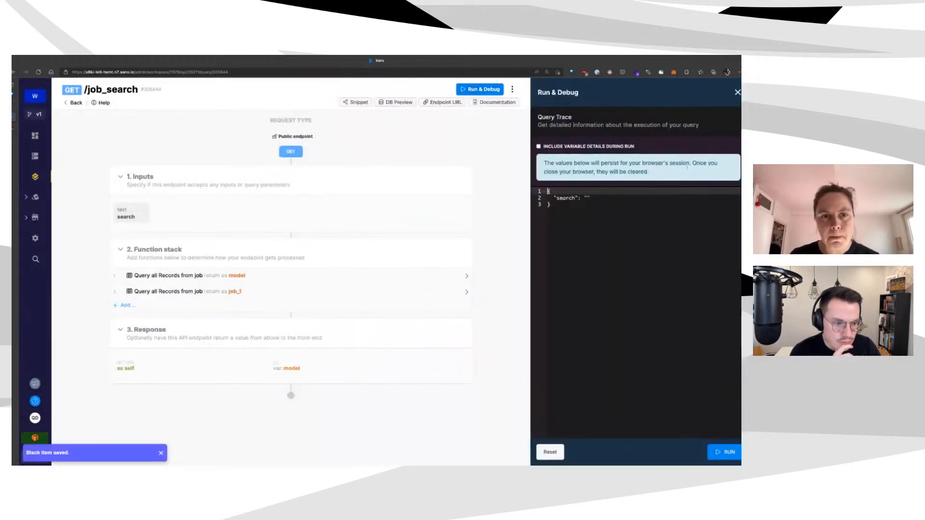
{"action": "key", "text": "Down"}
{"action": "key", "text": "End"}
{"action": "key", "text": "Left"}
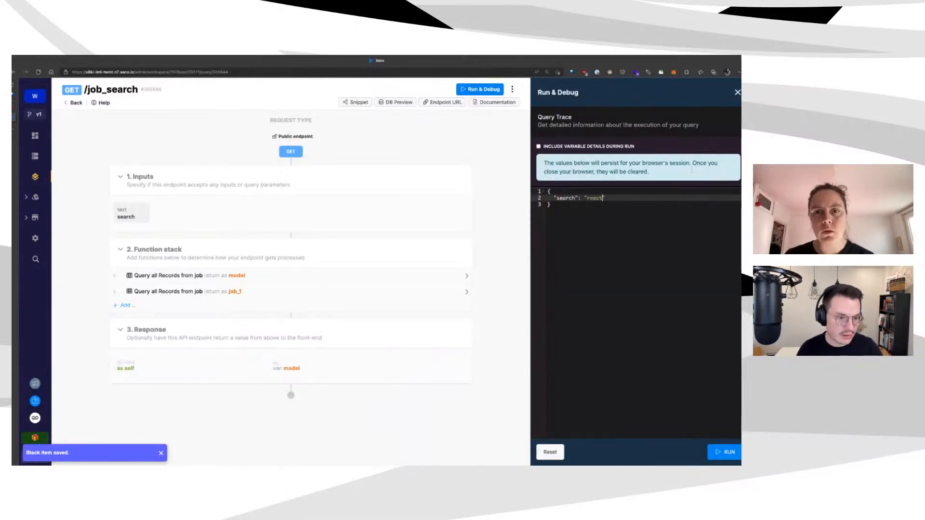
{"action": "left_click", "coordinate": [725, 452]}
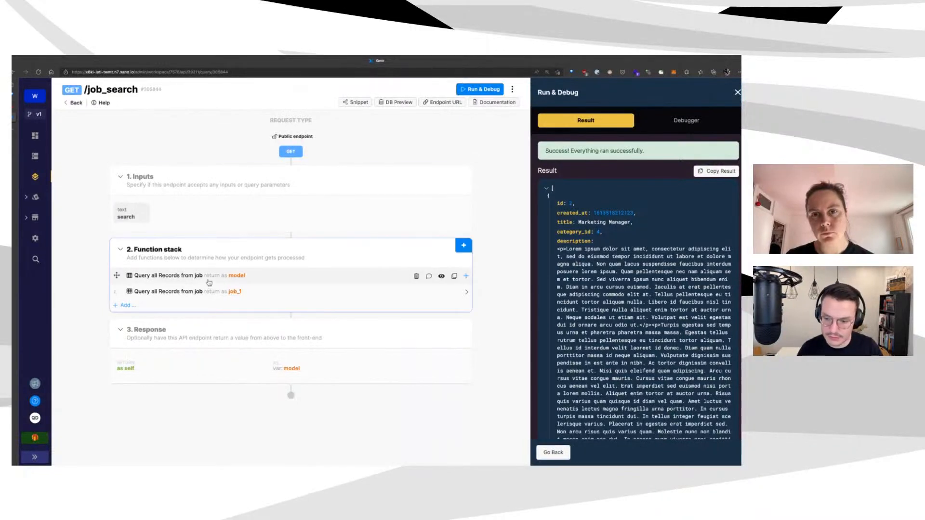
Inspect the filter settings of the first and second job queries
{"action": "left_click", "coordinate": [212, 283]}
{"action": "left_click", "coordinate": [220, 294]}
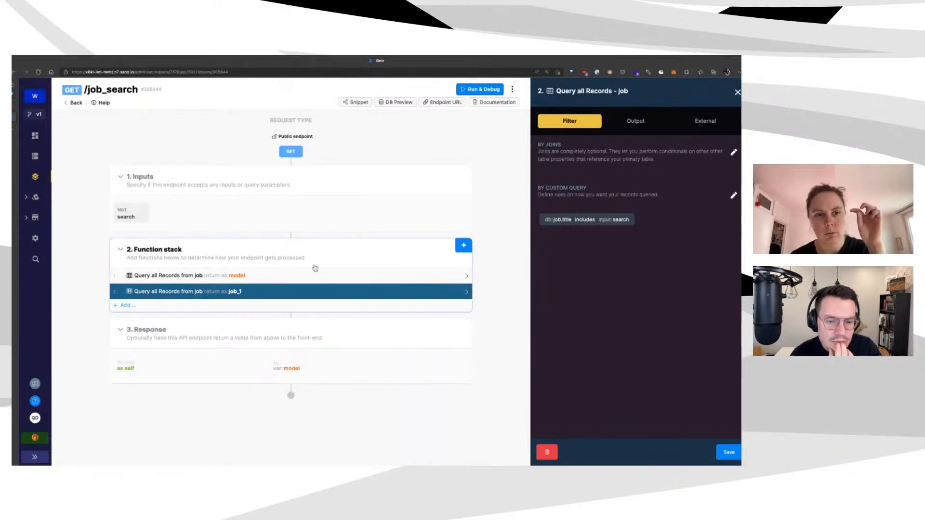
{"action": "left_click", "coordinate": [321, 275]}
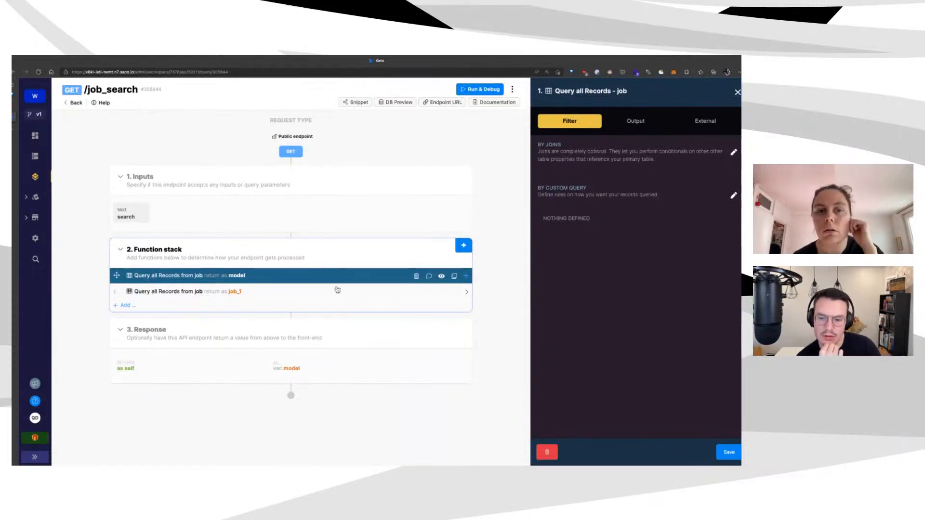
{"action": "left_click", "coordinate": [340, 293]}
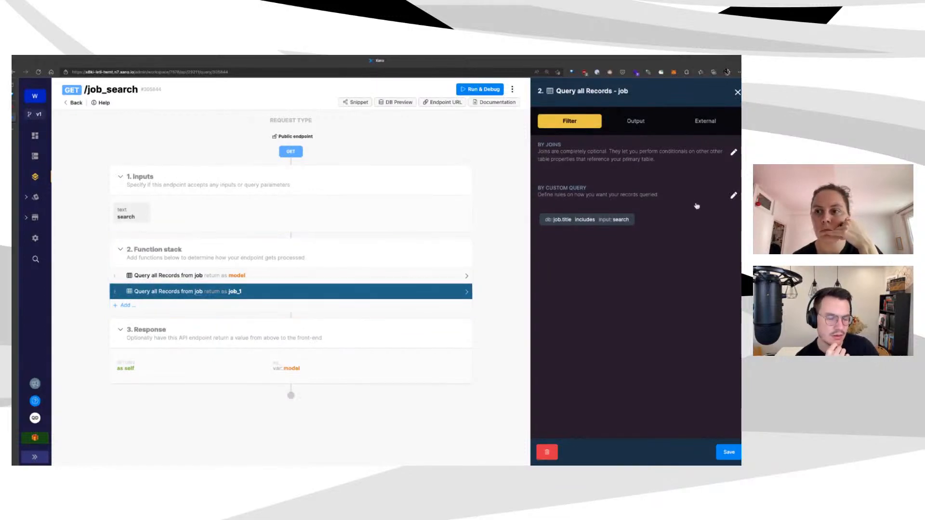
Change the title condition operator from includes to like, save, and rerun the 'react' test
{"action": "left_click", "coordinate": [733, 195]}
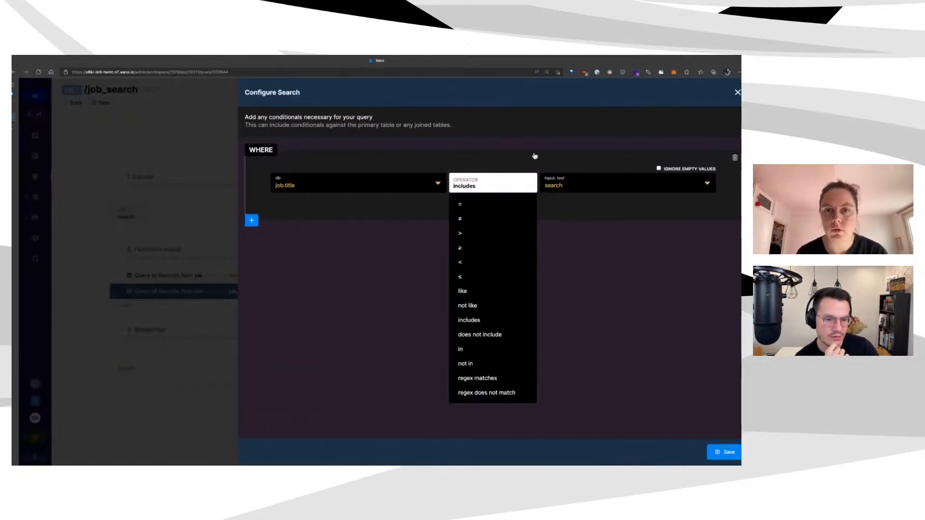
{"action": "left_click", "coordinate": [516, 291]}
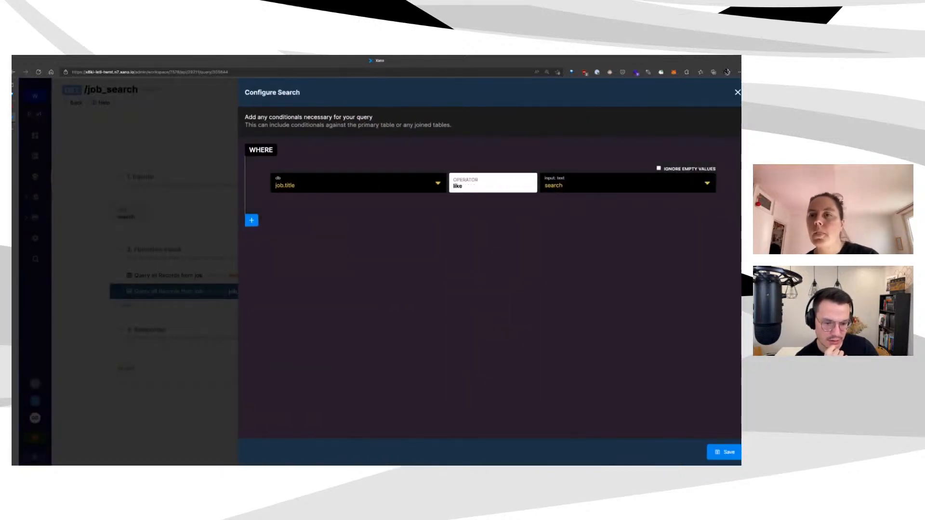
{"action": "left_click", "coordinate": [725, 451]}
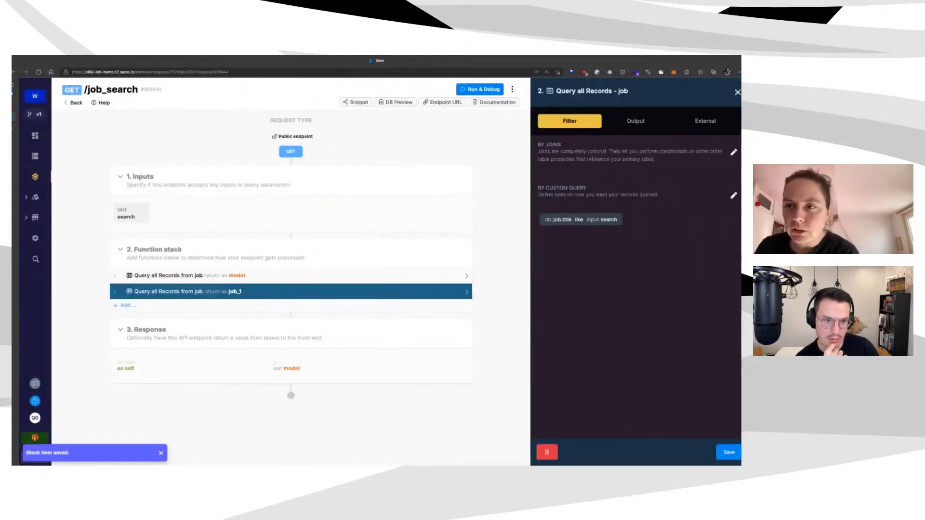
{"action": "left_click", "coordinate": [724, 452]}
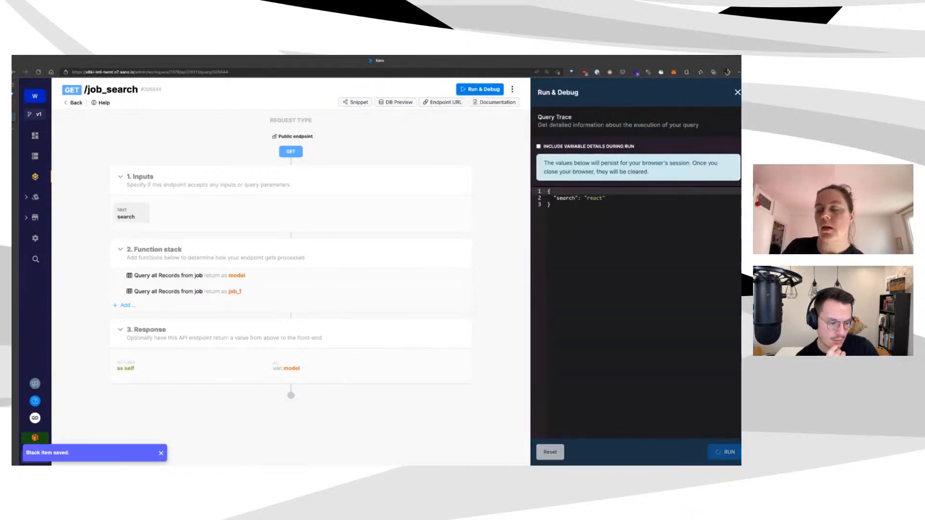
{"action": "scroll", "coordinate": [644, 273], "scroll_direction": "down", "scroll_amount": 15}
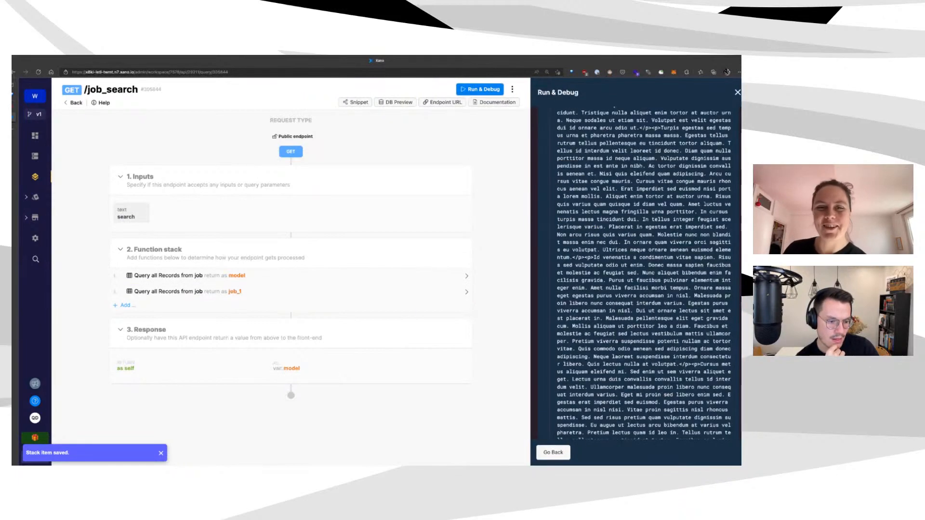
Set the second query's title operator back to includes and save the query
{"action": "left_click", "coordinate": [331, 292]}
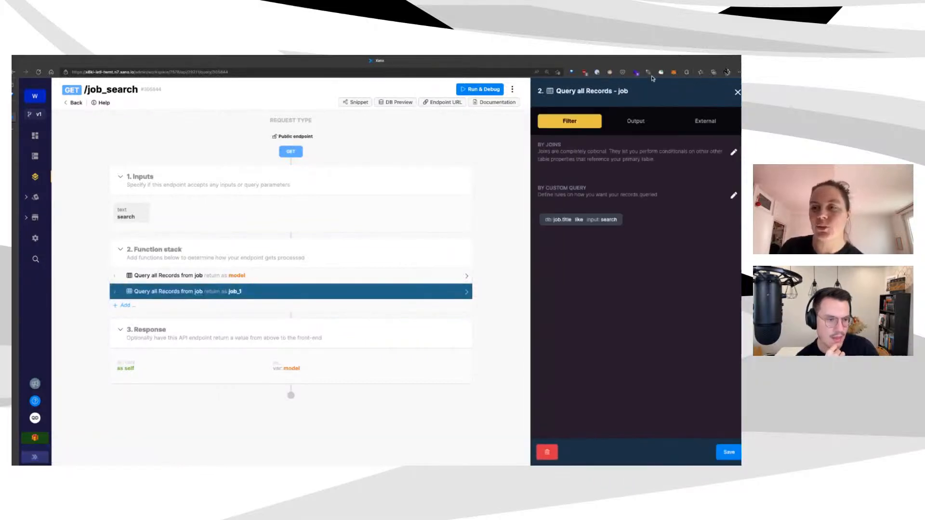
{"action": "left_click", "coordinate": [683, 207]}
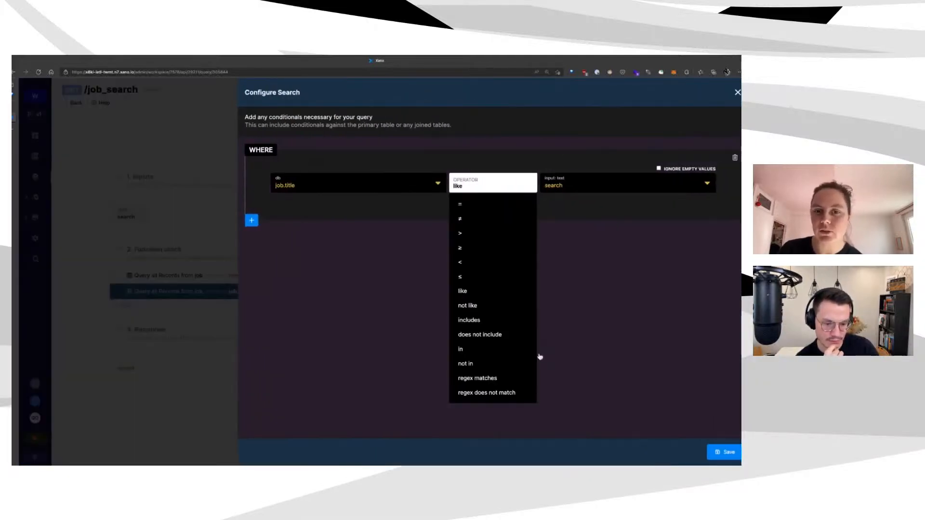
{"action": "left_click", "coordinate": [469, 320]}
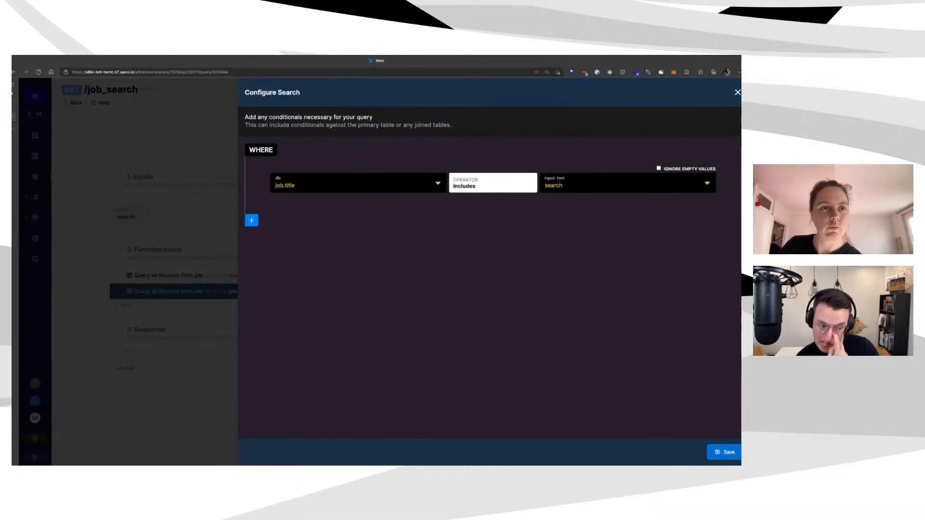
{"action": "left_click", "coordinate": [724, 452]}
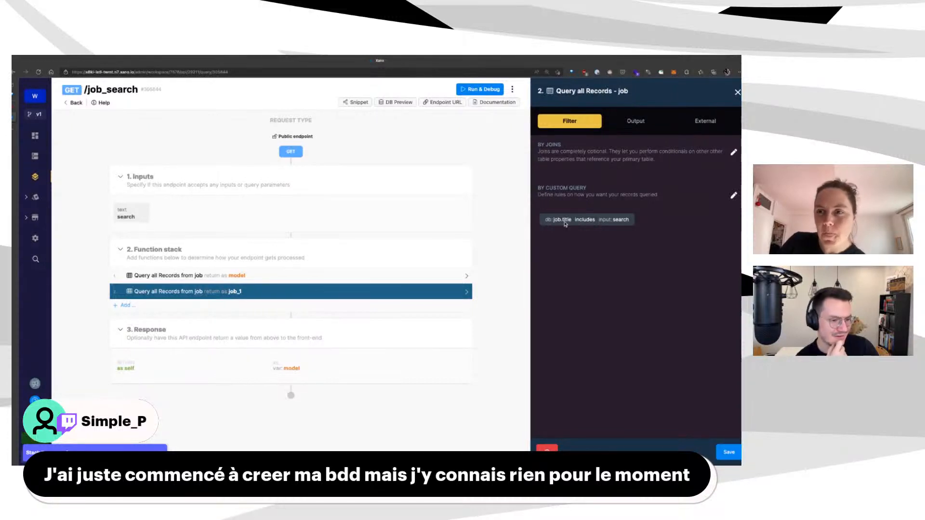
{"action": "left_click", "coordinate": [728, 452]}
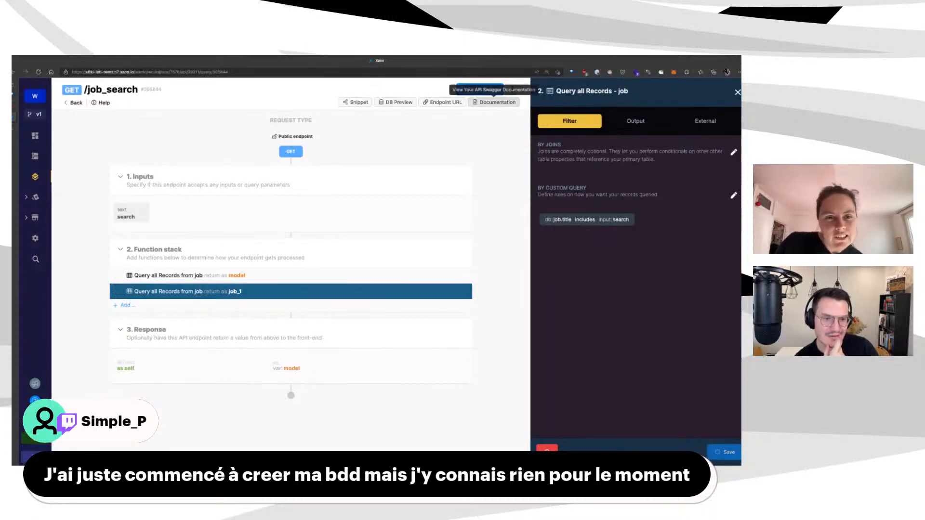
Rerun the job_search test with search 'react' and review the Jr. React Engineer result
{"action": "left_click", "coordinate": [698, 90]}
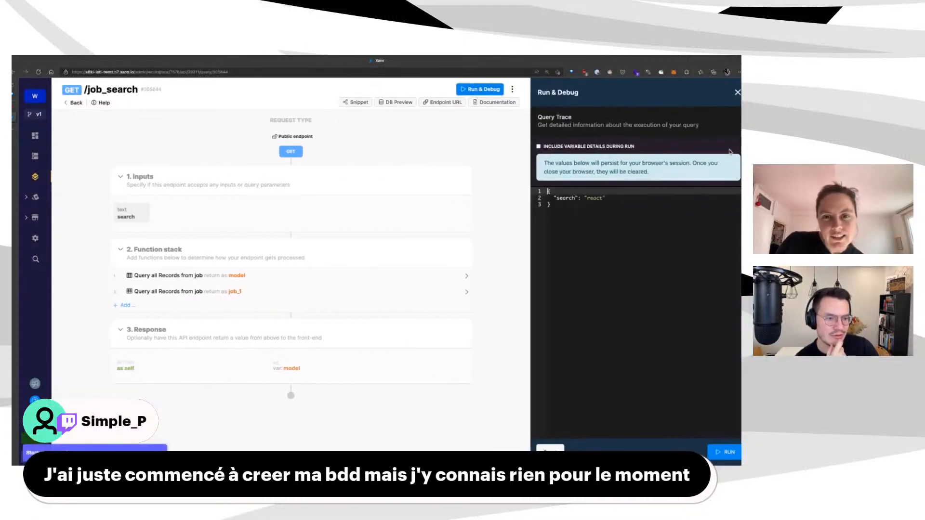
{"action": "left_click", "coordinate": [464, 245]}
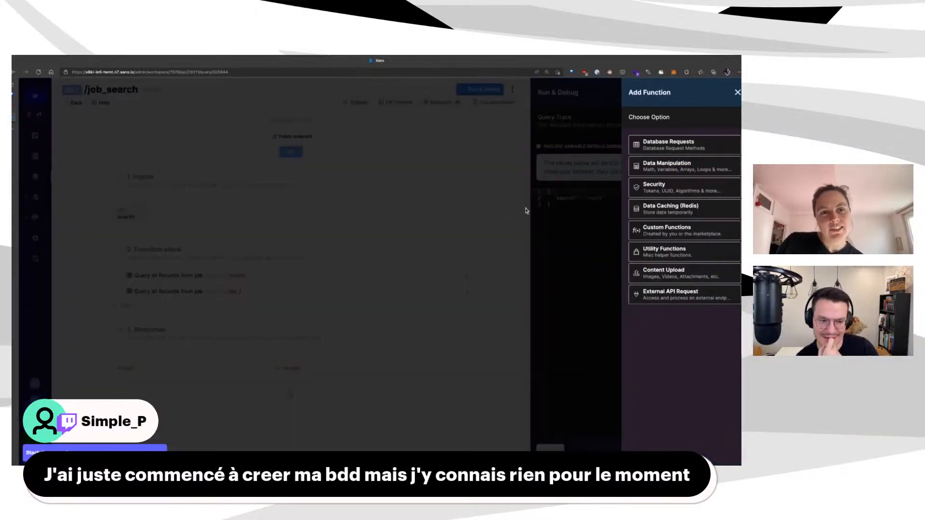
{"action": "left_click", "coordinate": [597, 284]}
{"action": "left_click", "coordinate": [724, 451]}
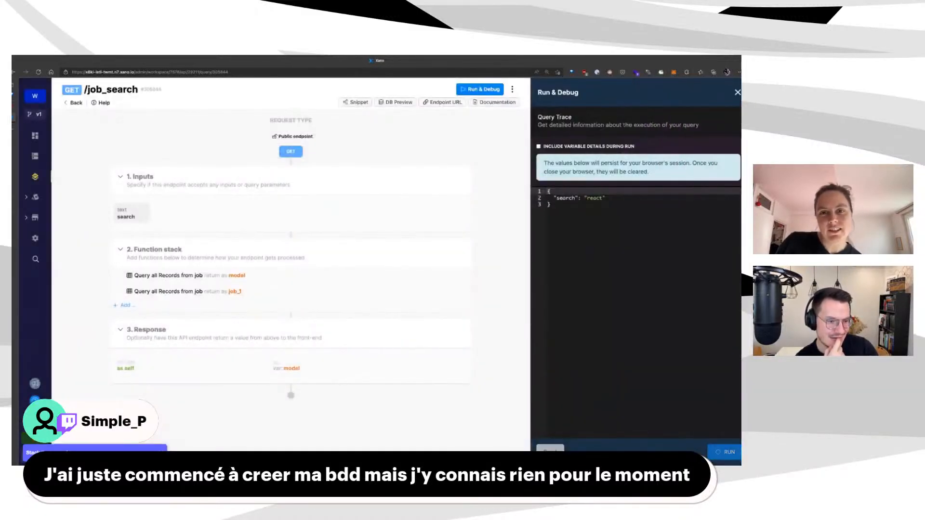
{"action": "scroll", "coordinate": [638, 289], "scroll_direction": "down", "scroll_amount": 12}
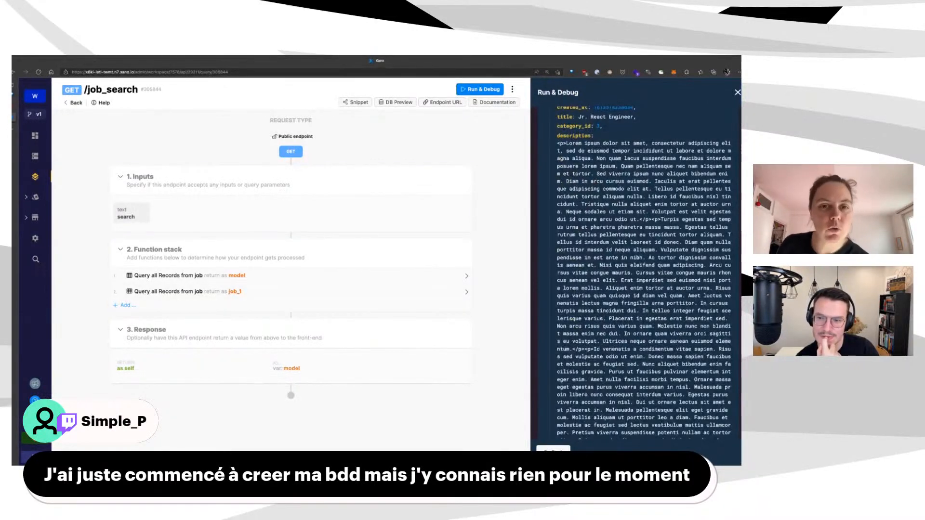
Open the GET /job endpoint from the careers API group and inspect its query filter and search input
{"action": "key", "text": "alt+Left"}
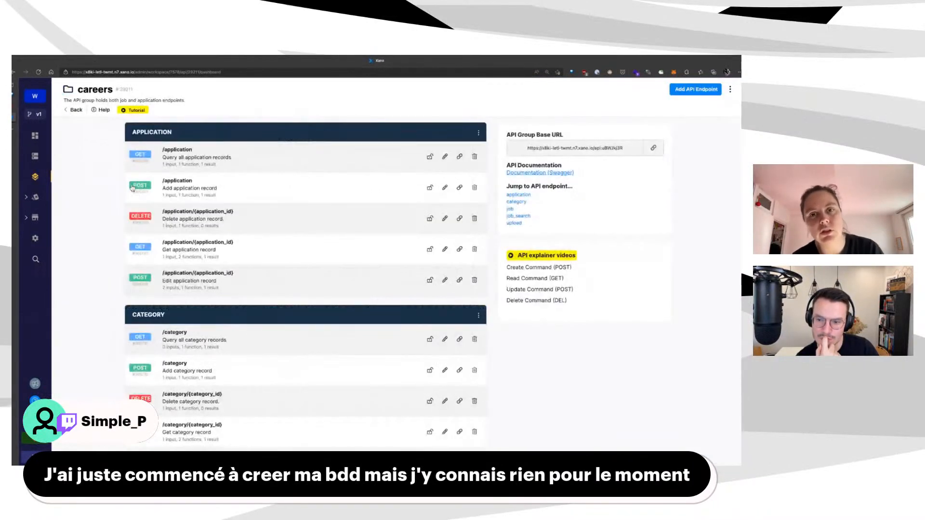
{"action": "scroll", "coordinate": [227, 373], "scroll_direction": "down", "scroll_amount": 5}
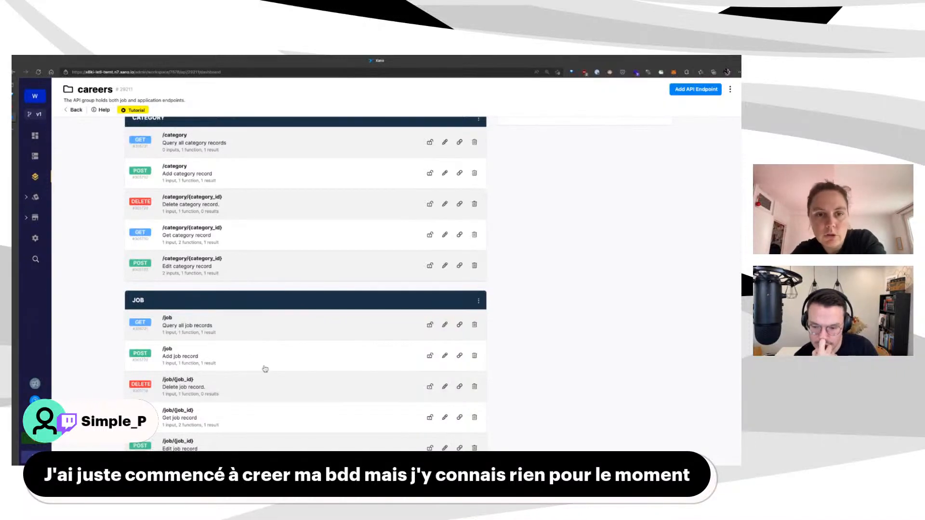
{"action": "left_click", "coordinate": [268, 326]}
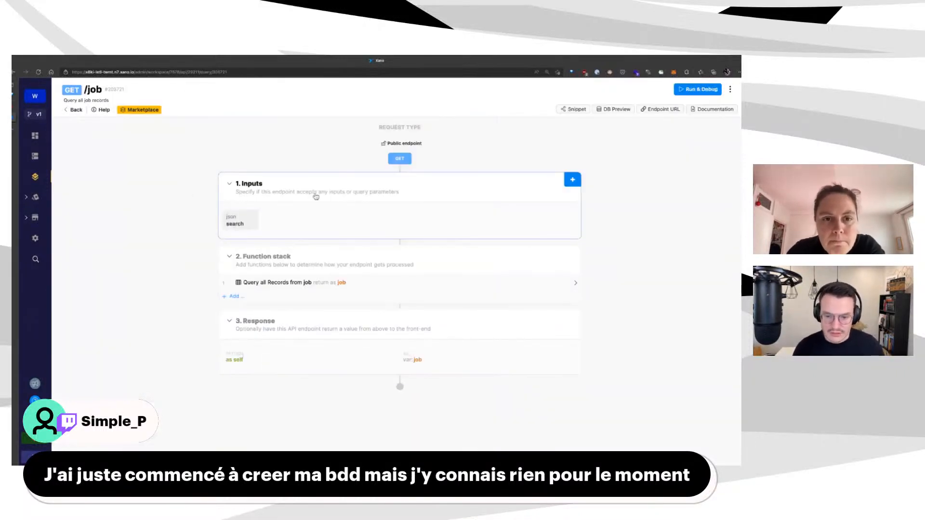
{"action": "left_click", "coordinate": [264, 288]}
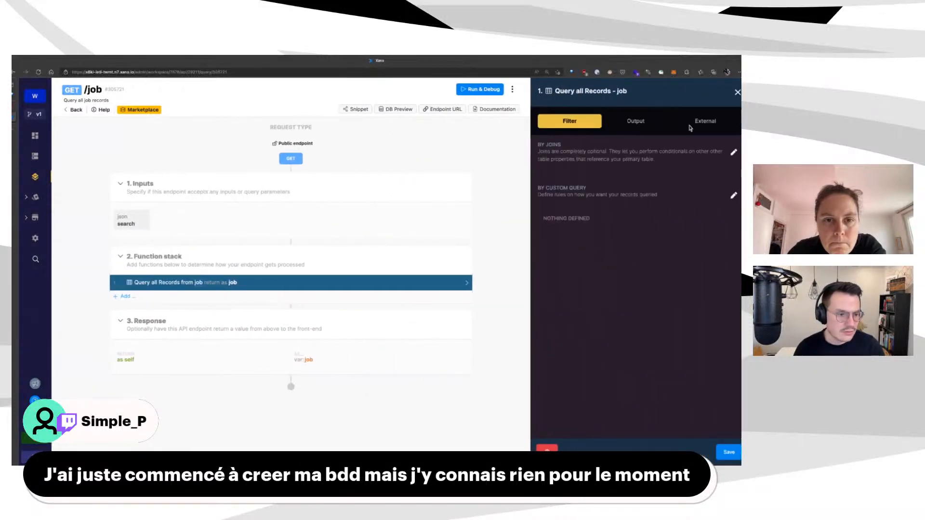
{"action": "left_click", "coordinate": [131, 220]}
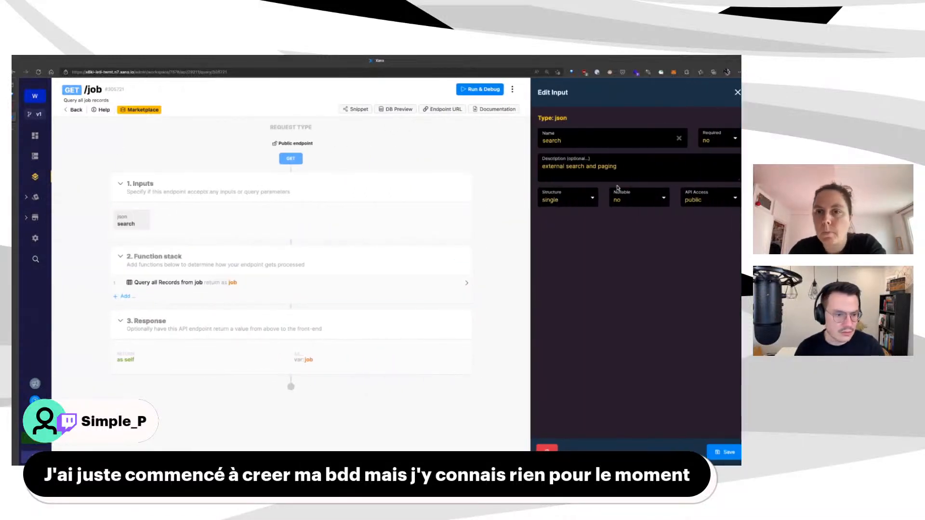
Return to the careers endpoint list and scroll down to the JOB_SEARCH section
{"action": "key", "text": "alt+Left"}
{"action": "scroll", "coordinate": [277, 447], "scroll_direction": "down", "scroll_amount": 5}
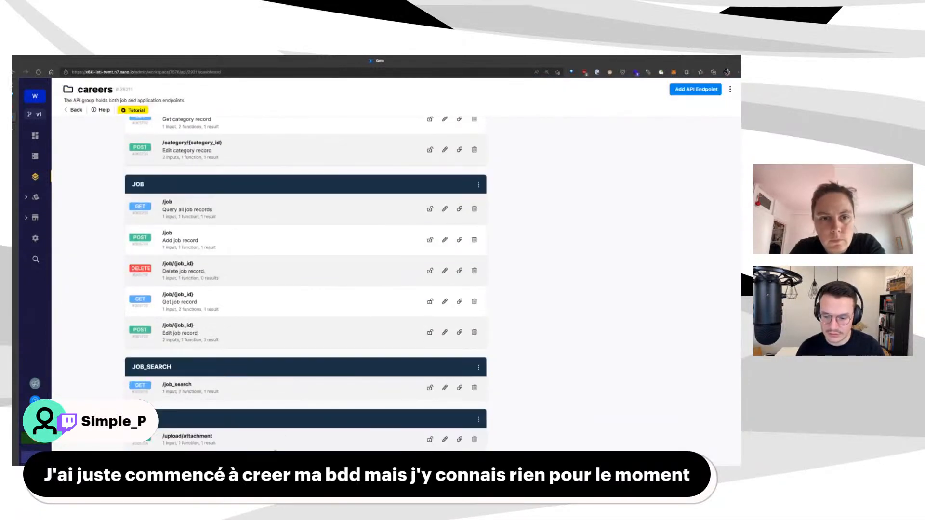
{"action": "key", "text": "alt+Right"}
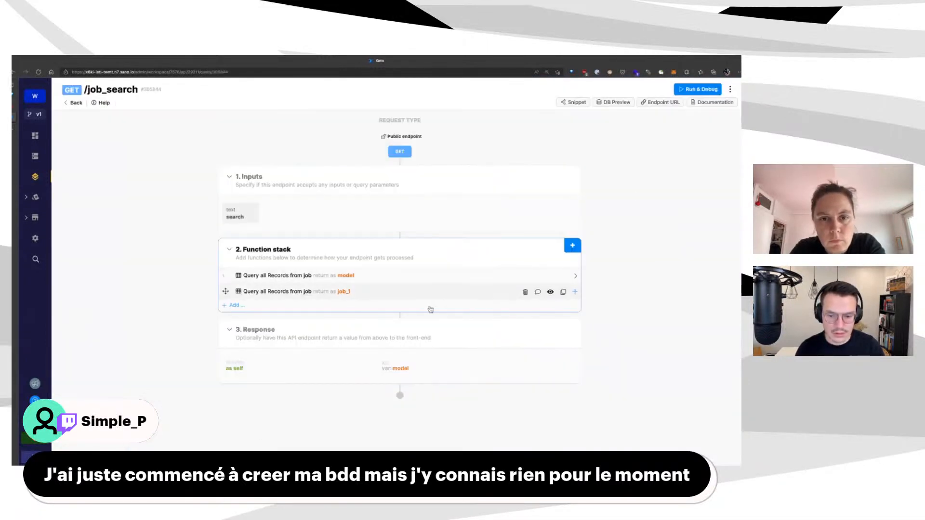
{"action": "key", "text": "alt+Left"}
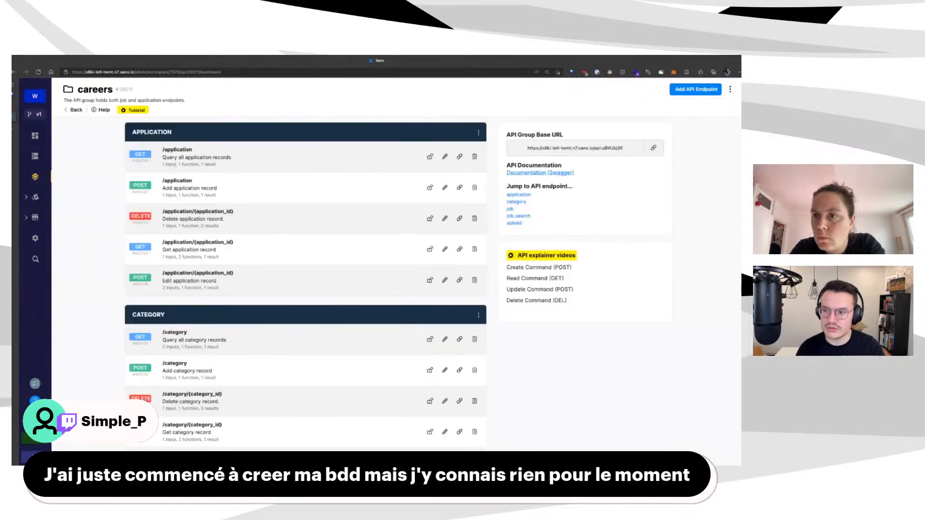
{"action": "mouse_move", "coordinate": [14, 116]}
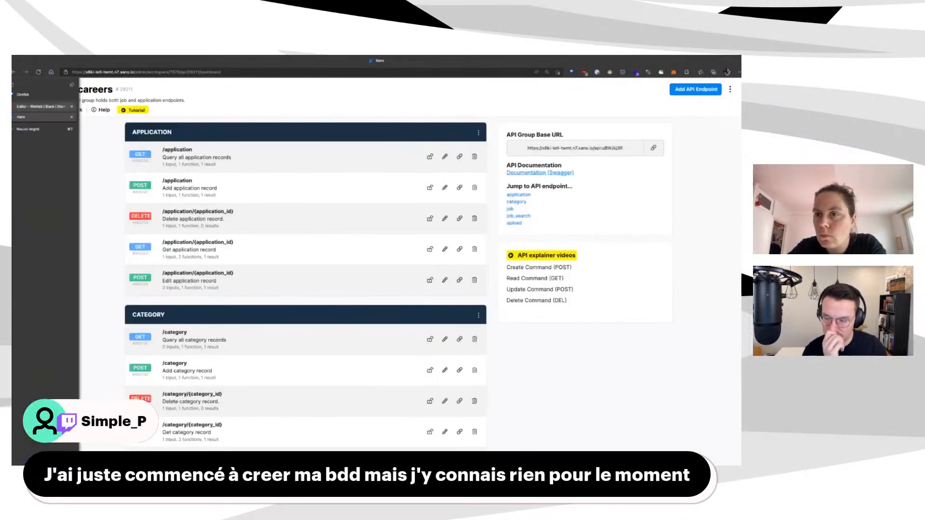
{"action": "scroll", "coordinate": [294, 347], "scroll_direction": "down", "scroll_amount": 5}
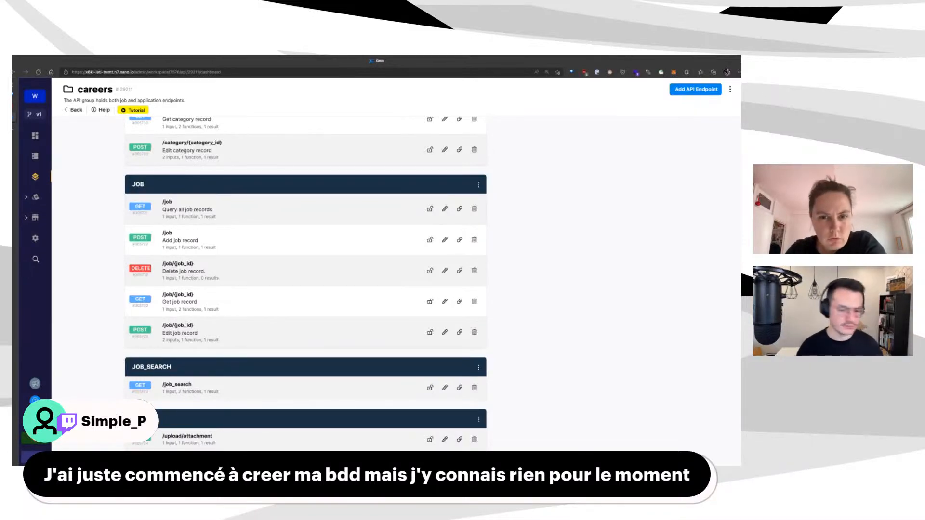
Set job_search's second-query title condition operator to in, save, and run a test
{"action": "left_click", "coordinate": [177, 385]}
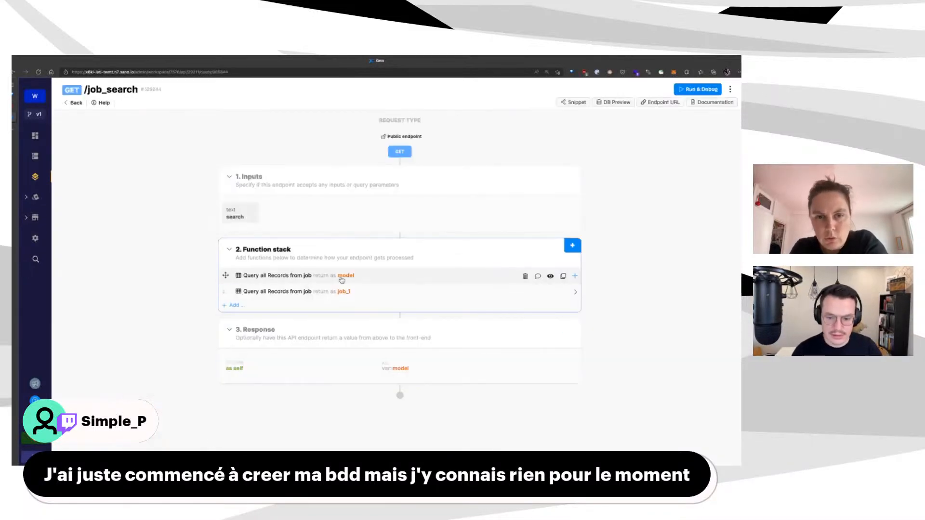
{"action": "left_click", "coordinate": [308, 291]}
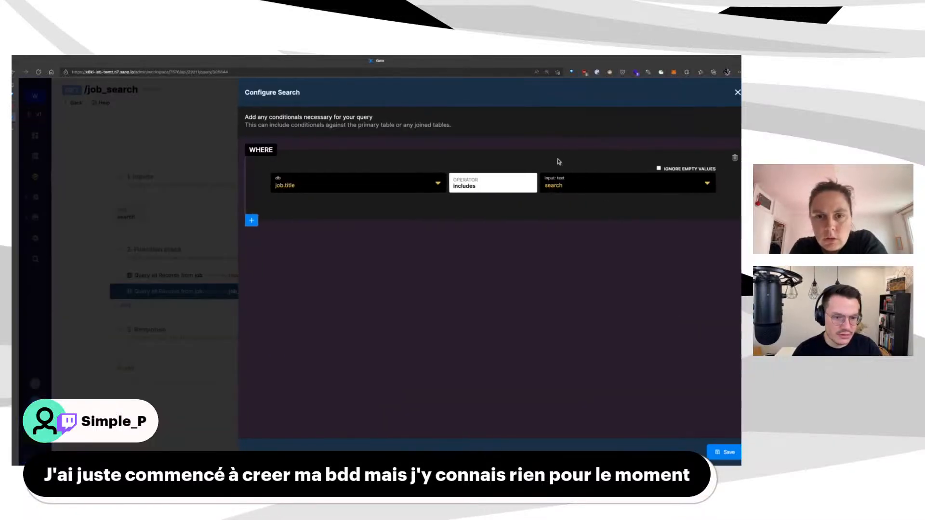
{"action": "left_click", "coordinate": [511, 185]}
{"action": "left_click", "coordinate": [511, 349]}
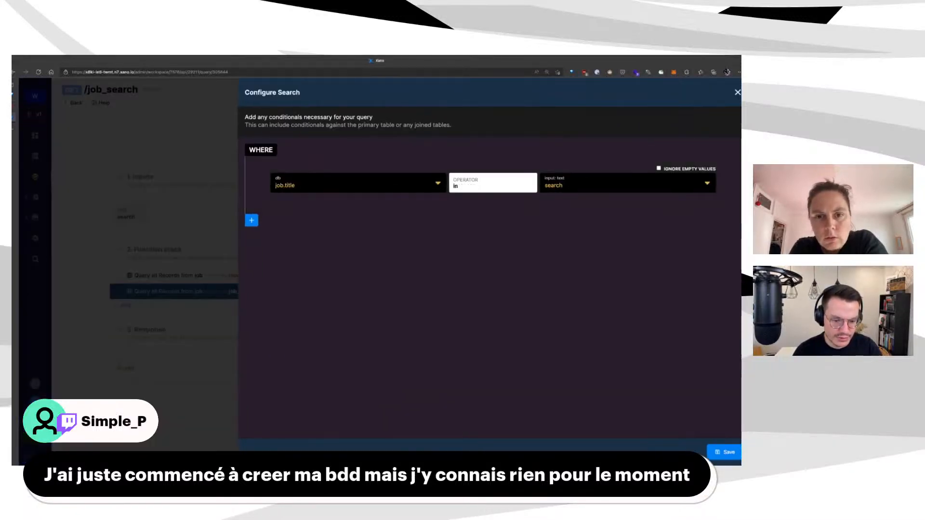
{"action": "left_click", "coordinate": [724, 452]}
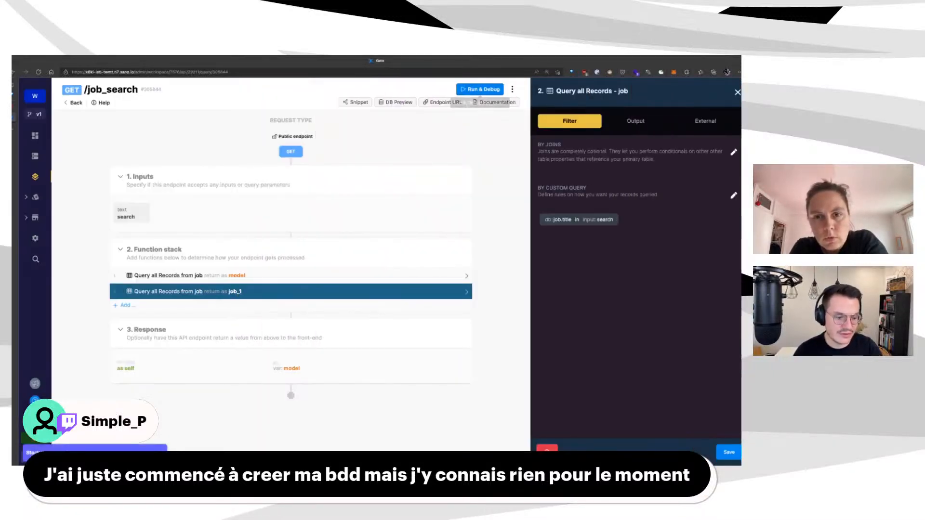
{"action": "left_click", "coordinate": [728, 452]}
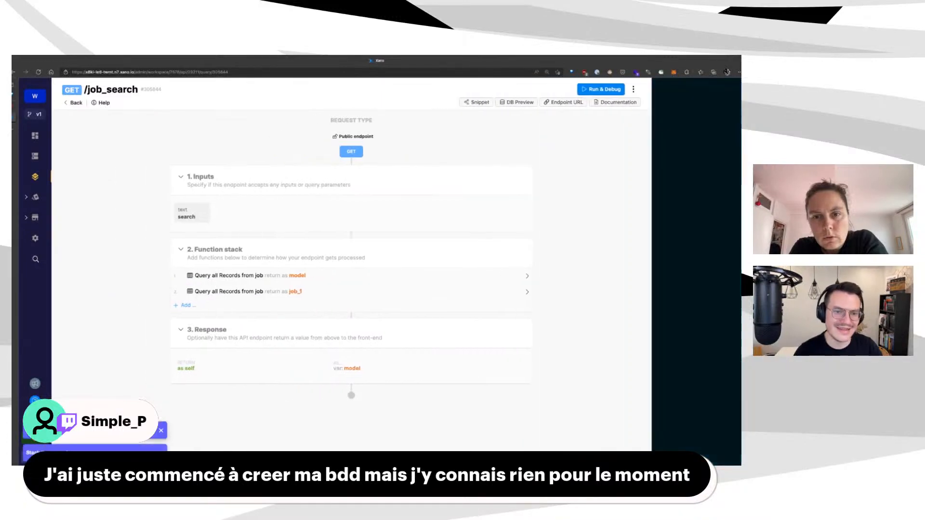
{"action": "left_click", "coordinate": [698, 89]}
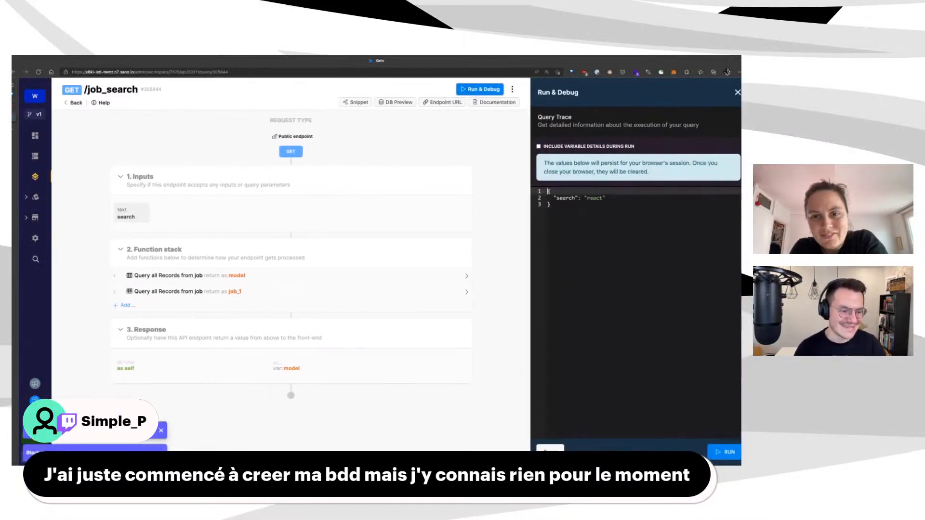
{"action": "left_click", "coordinate": [724, 451]}
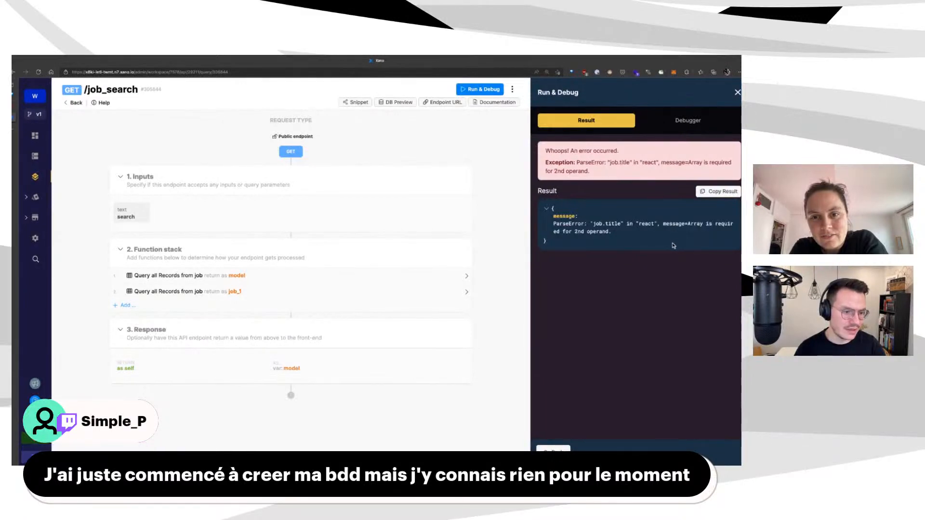
Change the title condition operator to includes and save the job query
{"action": "left_click", "coordinate": [231, 293]}
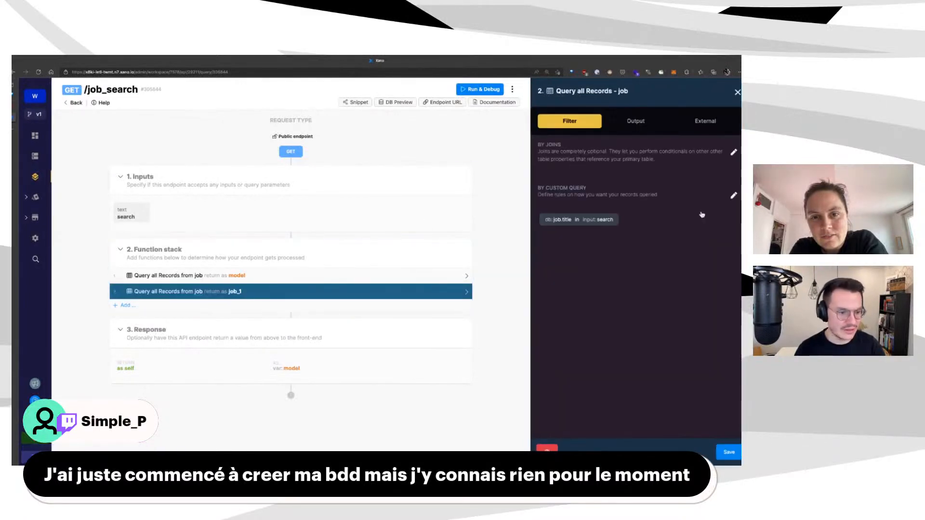
{"action": "left_click", "coordinate": [733, 196]}
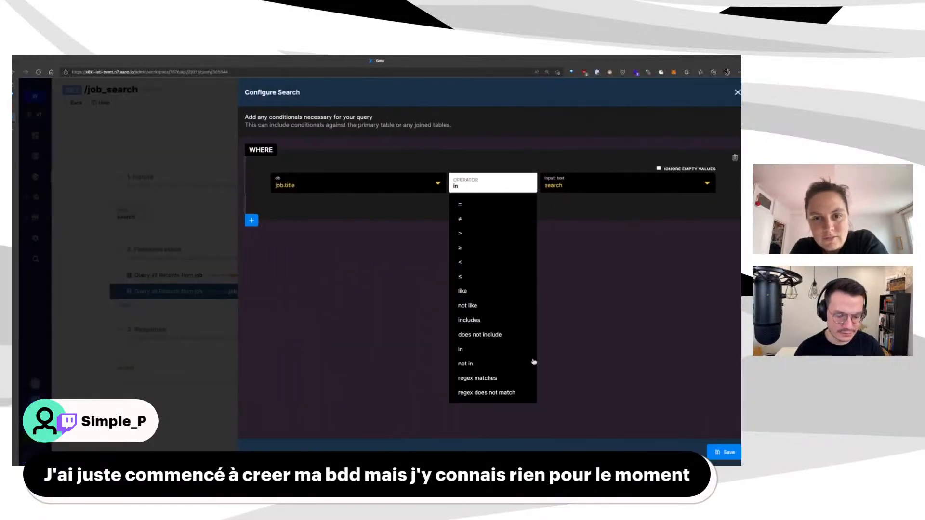
{"action": "left_click", "coordinate": [520, 320]}
{"action": "left_click", "coordinate": [496, 185]}
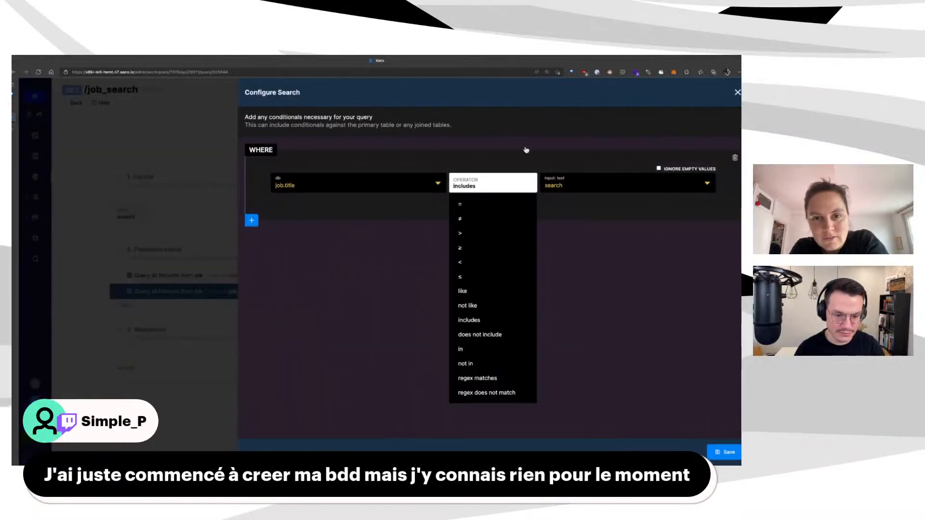
{"action": "left_click", "coordinate": [548, 351]}
{"action": "left_click", "coordinate": [724, 452]}
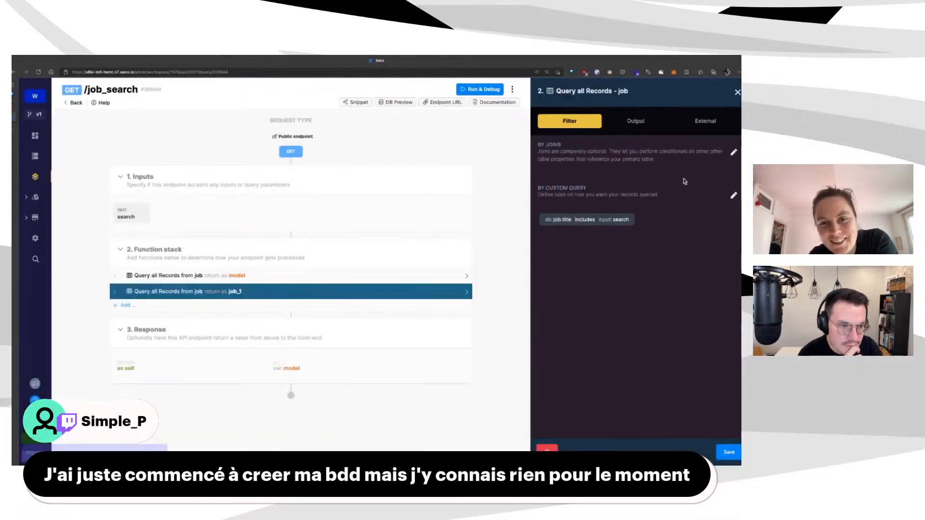
{"action": "left_click", "coordinate": [724, 452]}
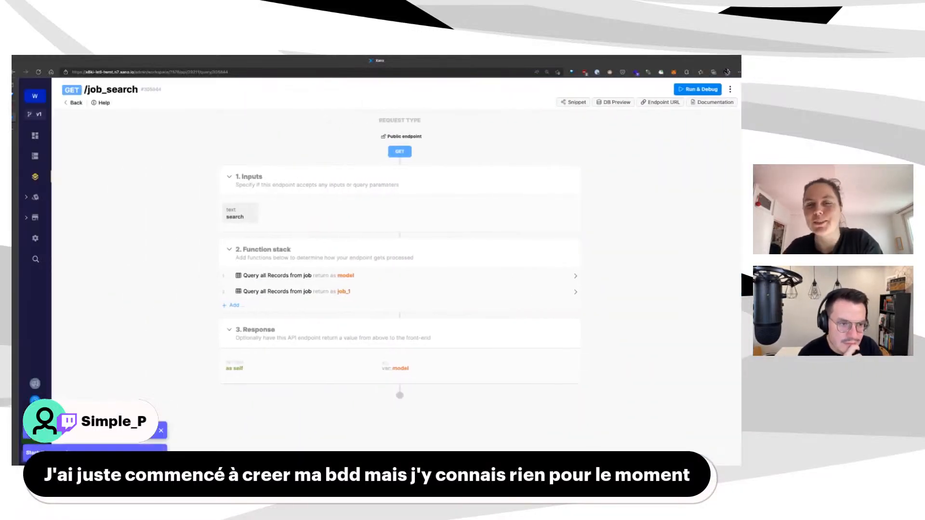
Test job_search with search value 'product' and review the returned job data
{"action": "left_click", "coordinate": [701, 89]}
{"action": "double_click", "coordinate": [594, 198]}
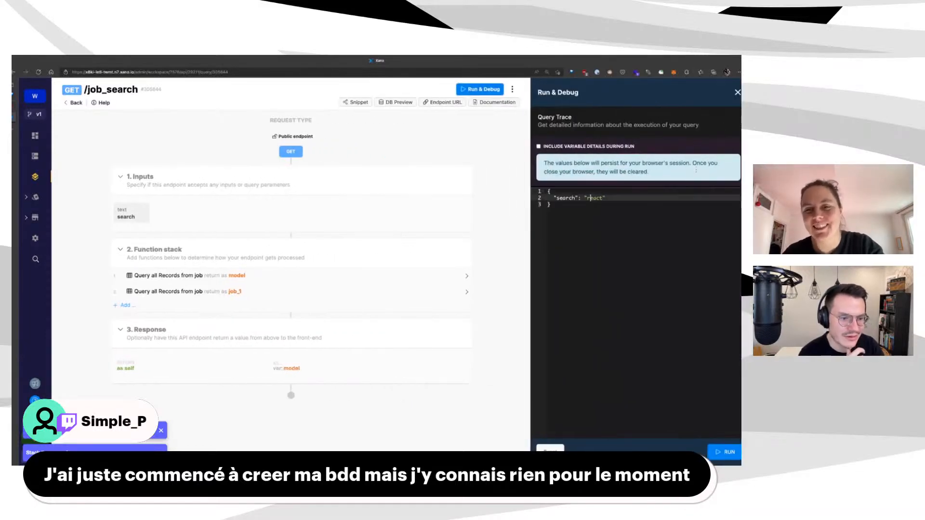
{"action": "type", "text": "product"}
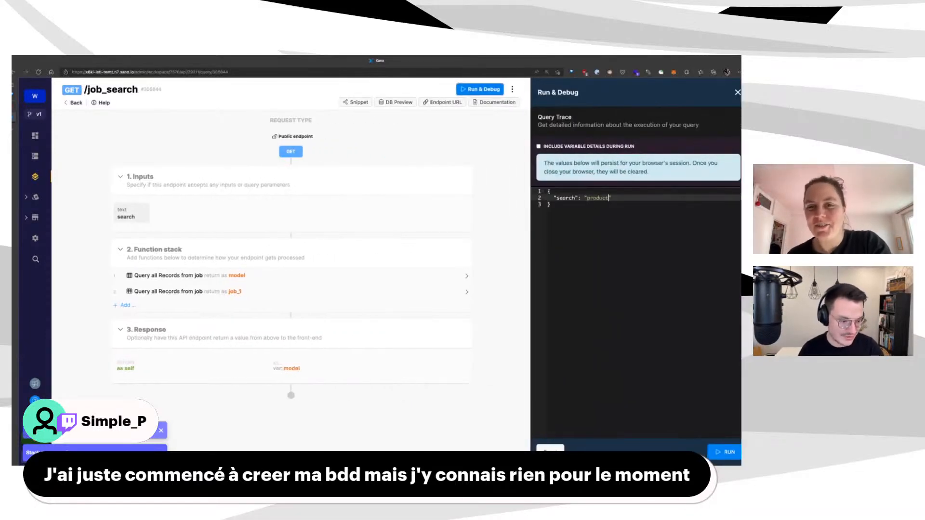
{"action": "key", "text": "ctrl+Return"}
{"action": "scroll", "coordinate": [720, 317], "scroll_direction": "down", "scroll_amount": 15}
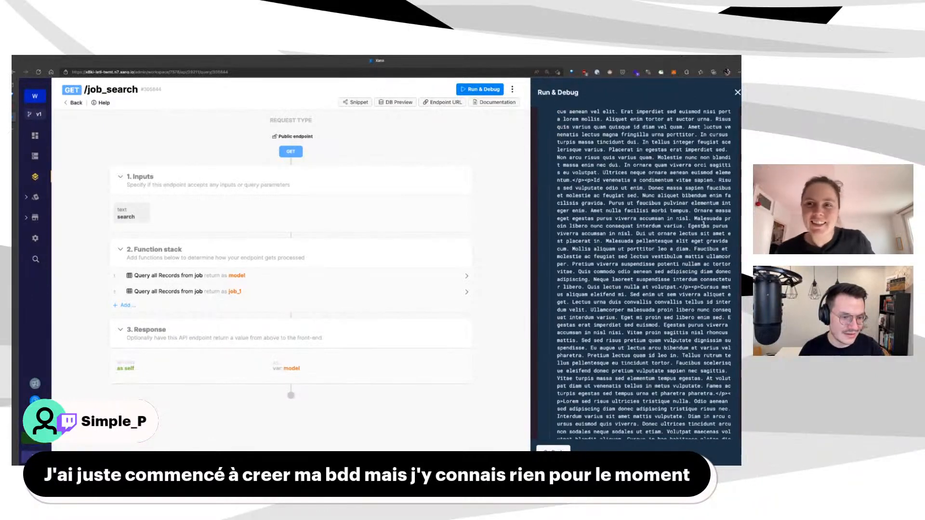
{"action": "scroll", "coordinate": [719, 316], "scroll_direction": "up", "scroll_amount": 5}
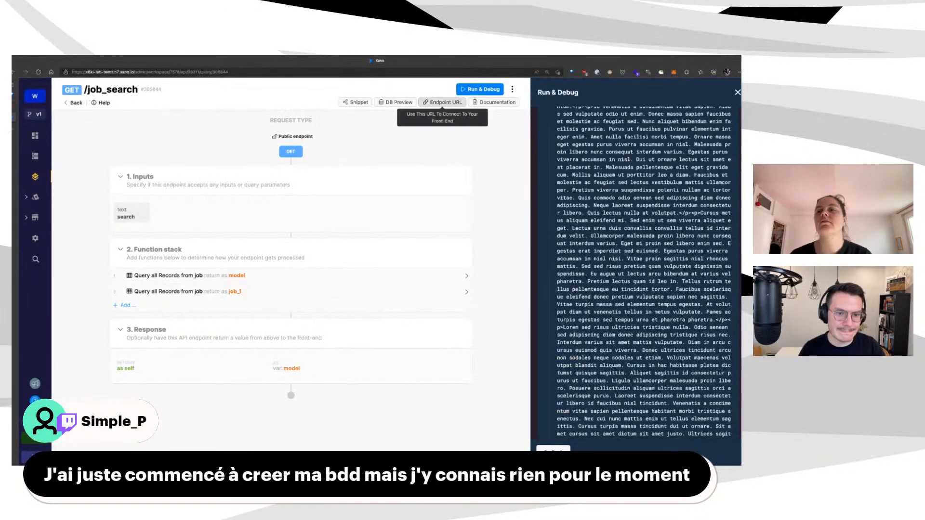
Copy the job_search endpoint URL and load it in a new browser tab
{"action": "left_click", "coordinate": [442, 102]}
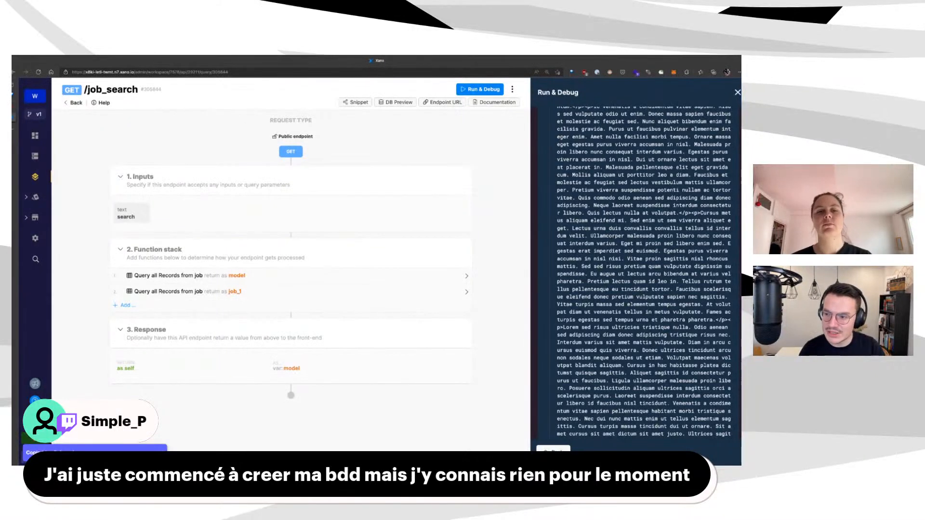
{"action": "key", "text": "ctrl+t"}
{"action": "key", "text": "ctrl+v"}
{"action": "key", "text": "Return"}
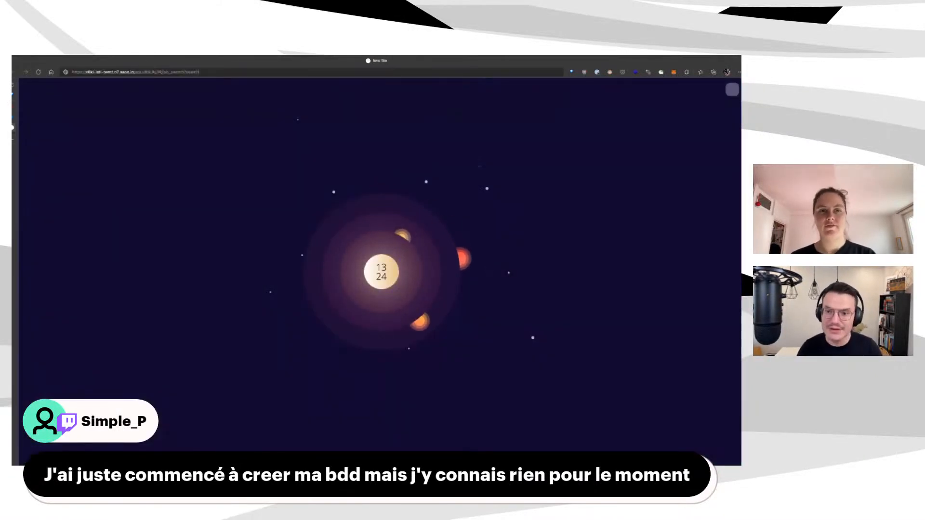
Append ?search=product to the endpoint URL and load it
{"action": "left_click", "coordinate": [188, 71]}
{"action": "type", "text": "?search=product"}
{"action": "key", "text": "Return"}
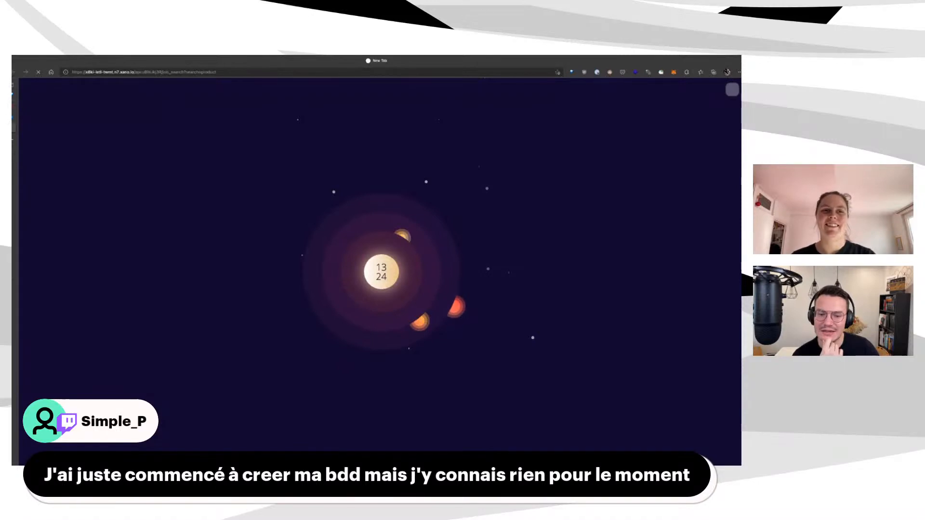
{"action": "left_click", "coordinate": [143, 72]}
{"action": "key", "text": "Escape"}
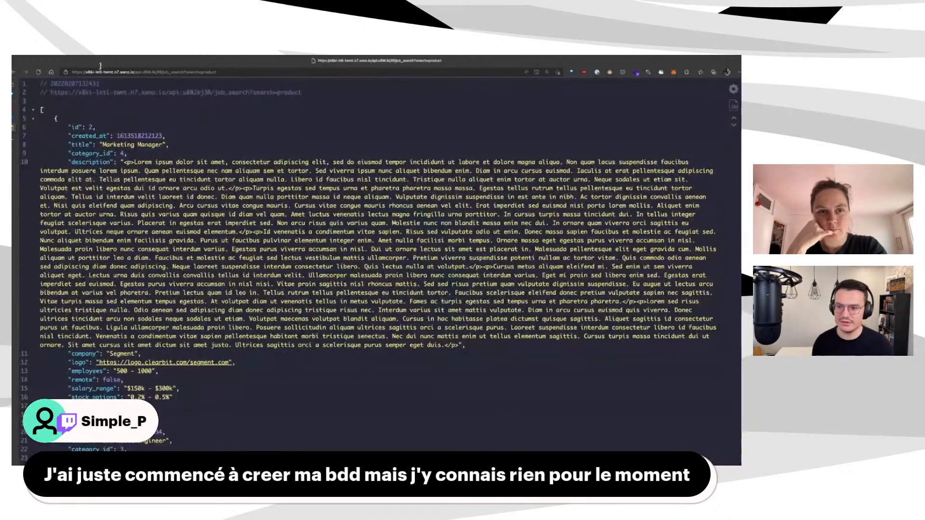
Scroll through the returned JSON jobs, then return to Xano and close the test results
{"action": "scroll", "coordinate": [229, 80], "scroll_direction": "down", "scroll_amount": 10}
{"action": "scroll", "coordinate": [229, 80], "scroll_direction": "down", "scroll_amount": 10}
{"action": "scroll", "coordinate": [244, 217], "scroll_direction": "up", "scroll_amount": 6}
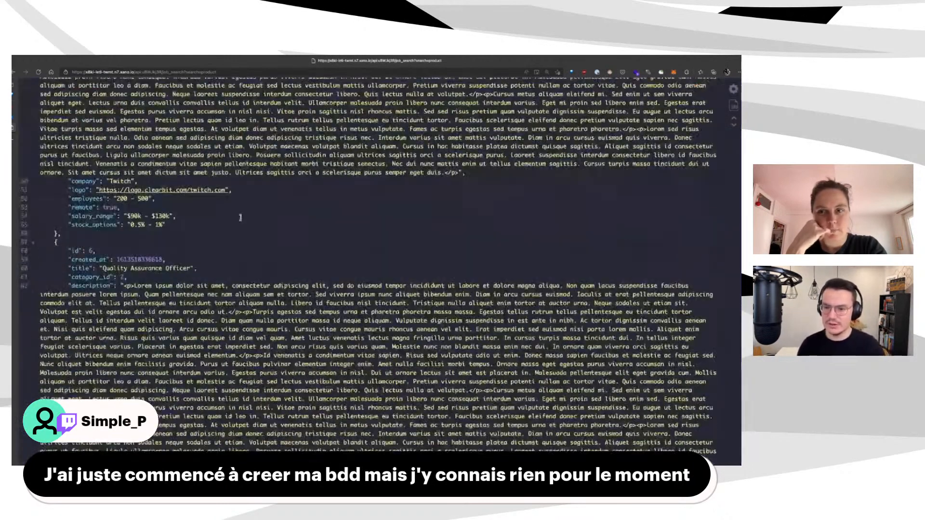
{"action": "scroll", "coordinate": [244, 218], "scroll_direction": "up", "scroll_amount": 10}
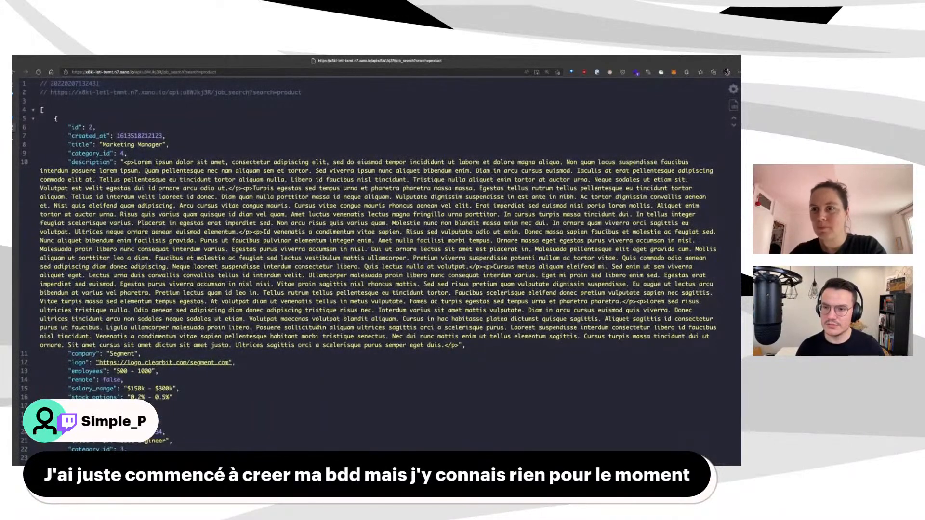
{"action": "key", "text": "ctrl+shift+Tab"}
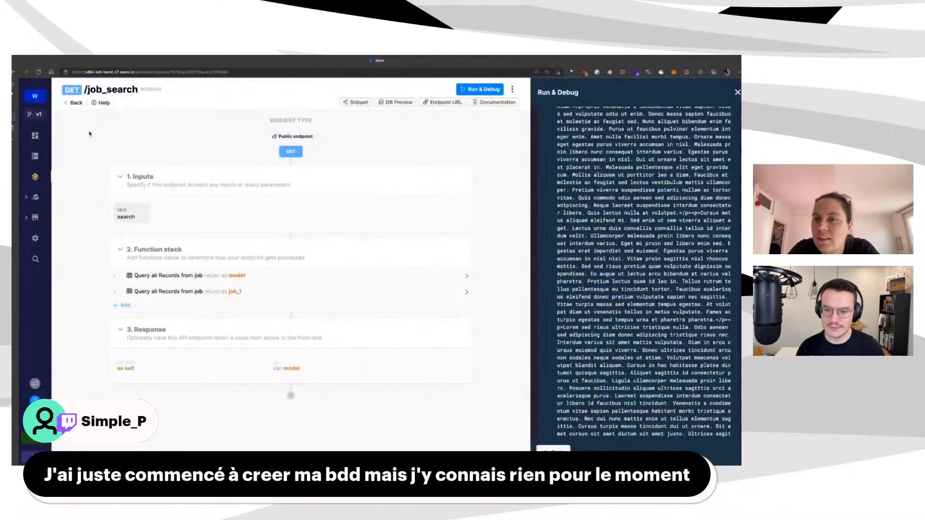
{"action": "key", "text": "Escape"}
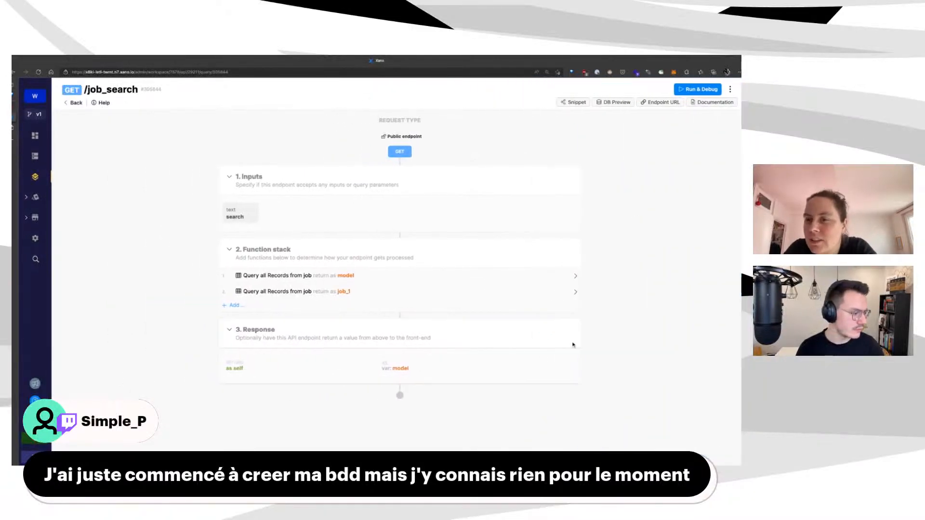
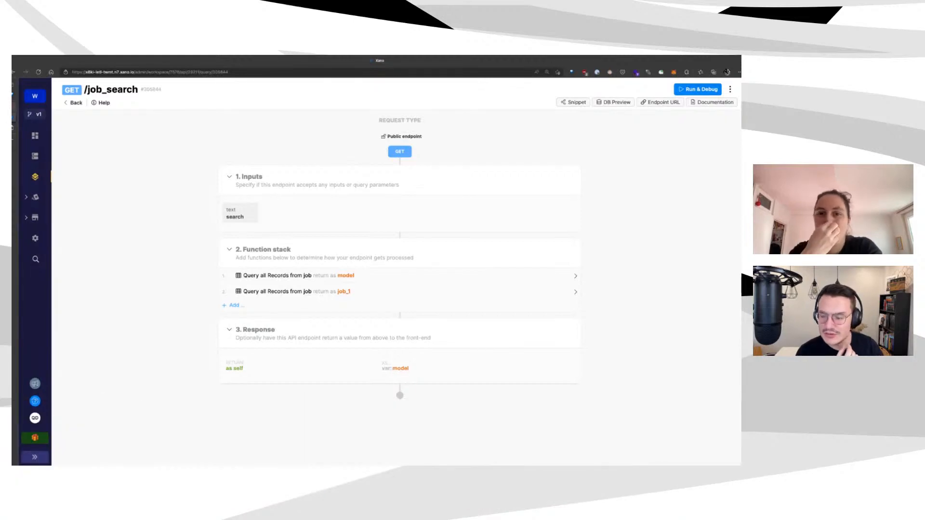
Switch to the WeWeb editor and look over the Jobs page and its 20 Results text
{"action": "left_click", "coordinate": [14, 107]}
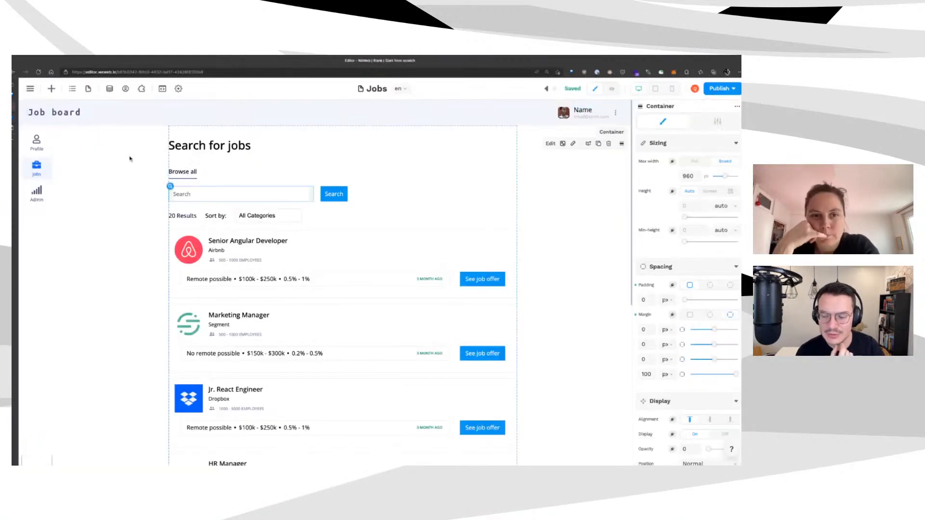
{"action": "scroll", "coordinate": [173, 205], "scroll_direction": "down", "scroll_amount": 6}
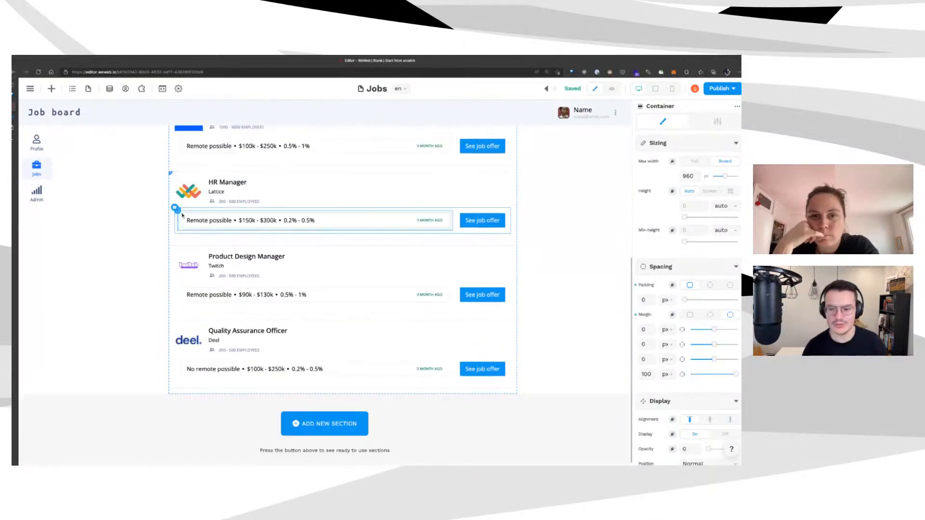
{"action": "scroll", "coordinate": [183, 215], "scroll_direction": "up", "scroll_amount": 3}
{"action": "scroll", "coordinate": [183, 215], "scroll_direction": "up", "scroll_amount": 3}
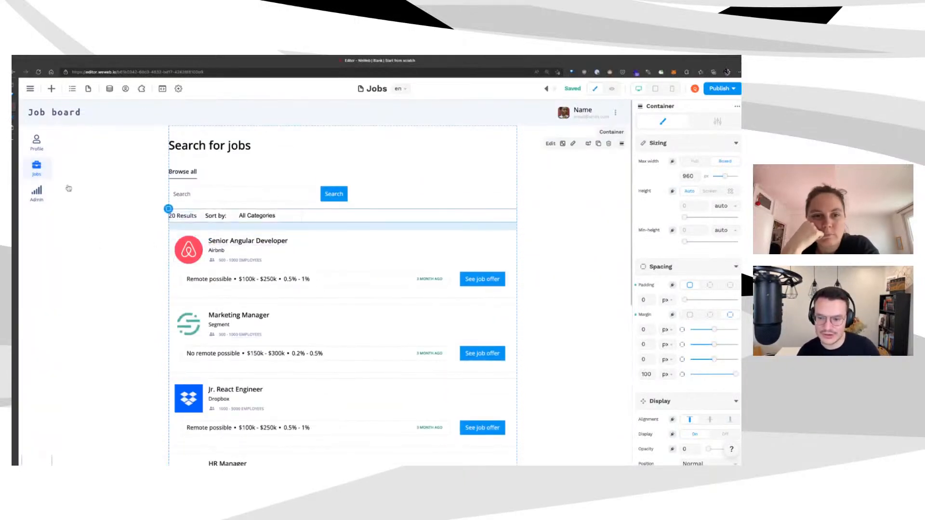
{"action": "left_click", "coordinate": [183, 216]}
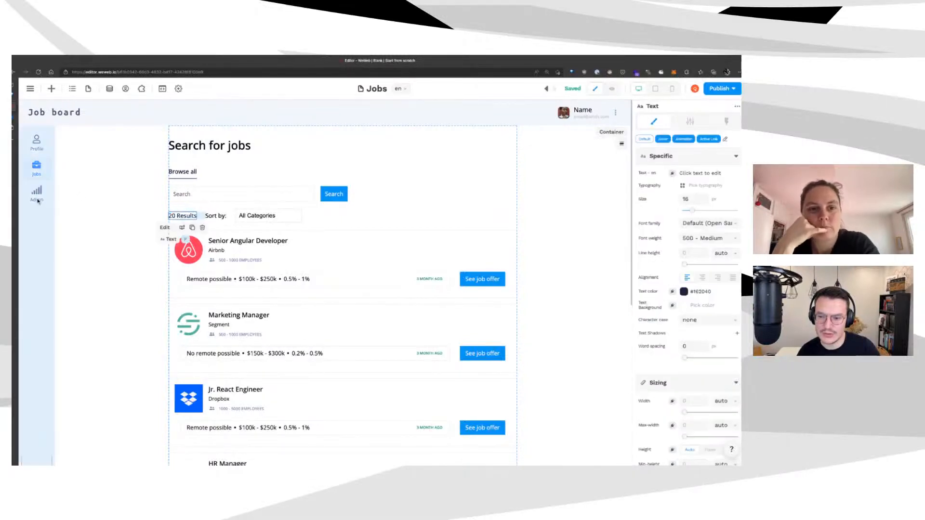
{"action": "left_click", "coordinate": [68, 196]}
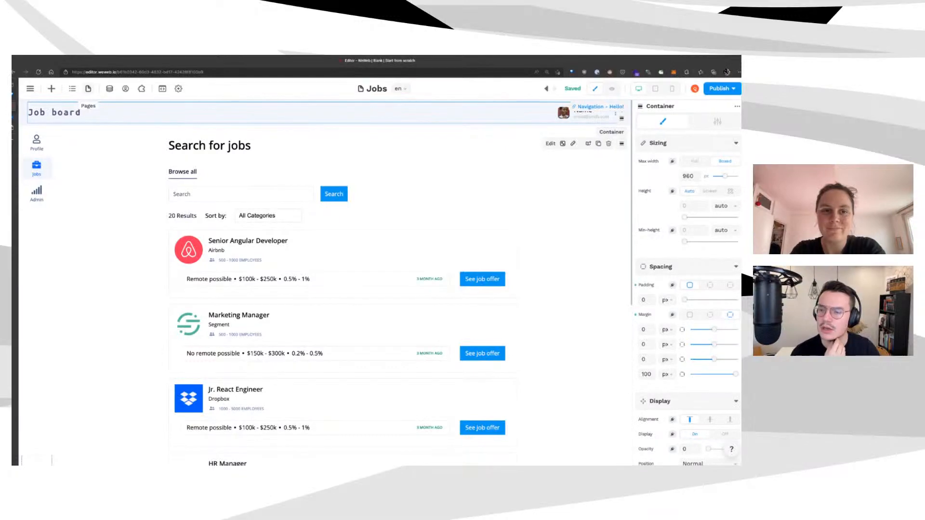
Inspect the jobs collection's REST API configuration in the data panel, then close it
{"action": "scroll", "coordinate": [93, 242], "scroll_direction": "down", "scroll_amount": 1}
{"action": "scroll", "coordinate": [93, 241], "scroll_direction": "up", "scroll_amount": 1}
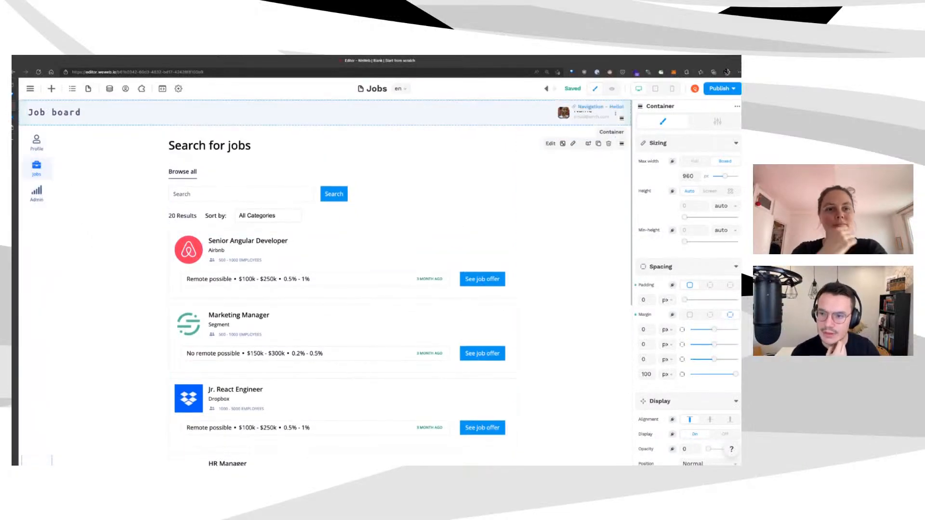
{"action": "left_click", "coordinate": [109, 89]}
{"action": "left_click", "coordinate": [115, 204]}
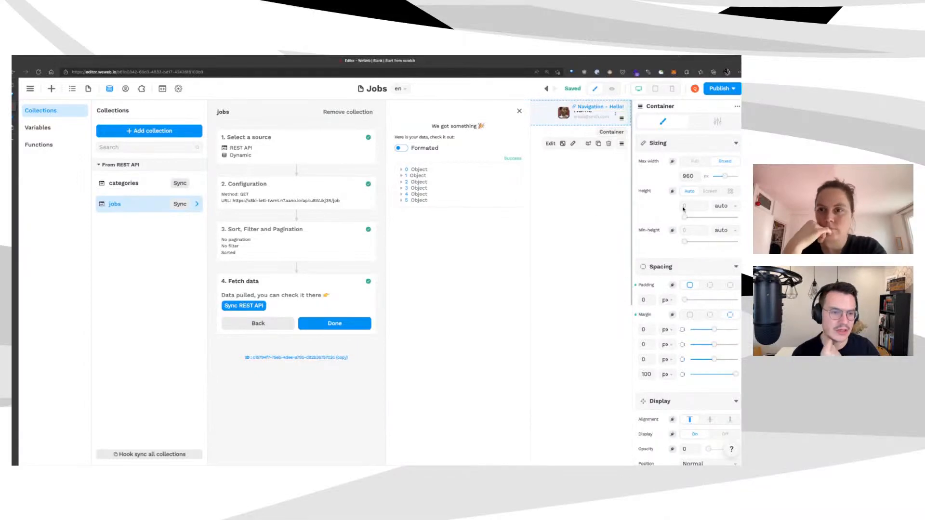
{"action": "left_click", "coordinate": [580, 208]}
Open the Job detail page from the Pages list
{"action": "scroll", "coordinate": [37, 234], "scroll_direction": "down", "scroll_amount": 3}
{"action": "scroll", "coordinate": [37, 234], "scroll_direction": "up", "scroll_amount": 2}
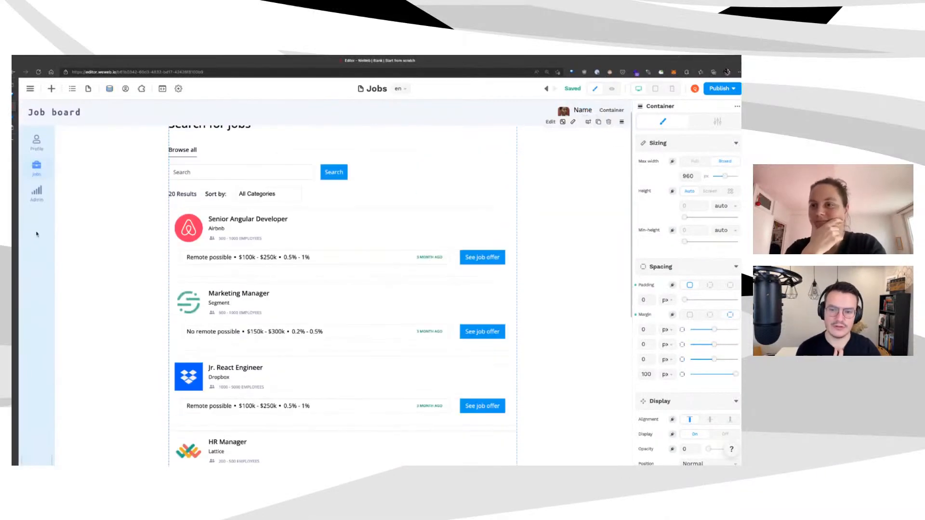
{"action": "scroll", "coordinate": [37, 235], "scroll_direction": "up", "scroll_amount": 1}
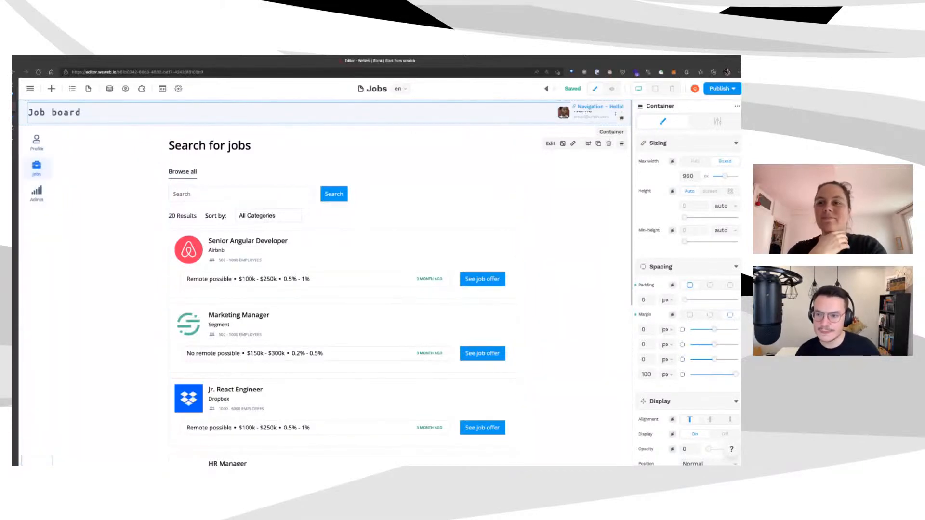
{"action": "left_click", "coordinate": [88, 88]}
{"action": "left_click", "coordinate": [41, 213]}
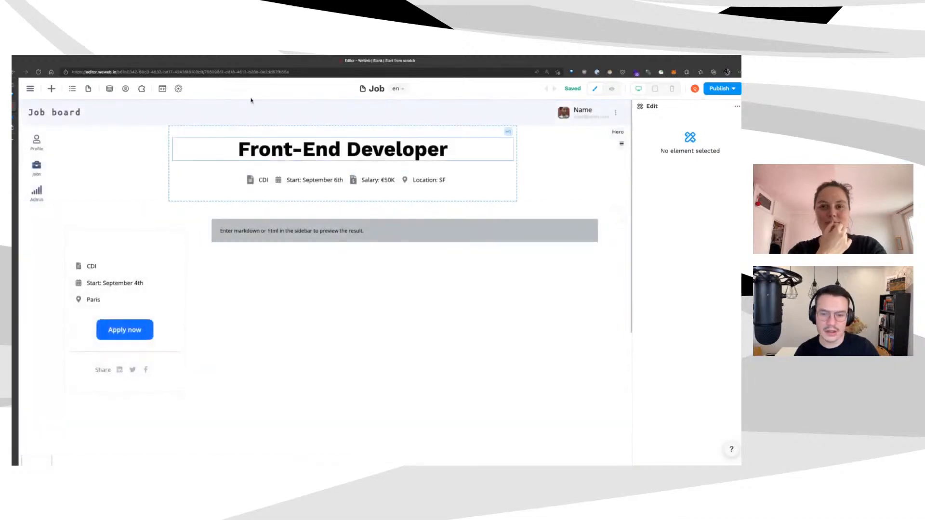
Scroll the Job page, then open the jobs collection showing its six fetched job objects
{"action": "scroll", "coordinate": [314, 326], "scroll_direction": "down", "scroll_amount": 4}
{"action": "scroll", "coordinate": [318, 258], "scroll_direction": "up", "scroll_amount": 3}
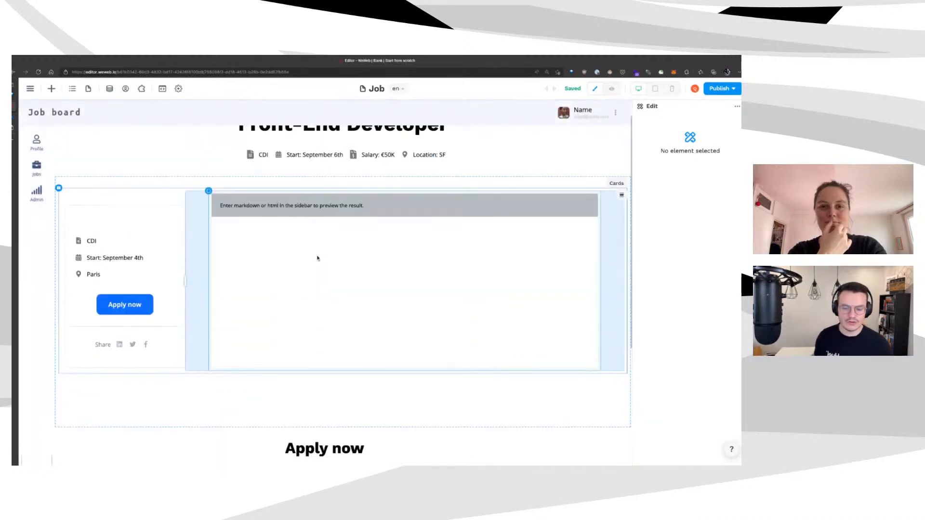
{"action": "scroll", "coordinate": [317, 259], "scroll_direction": "up", "scroll_amount": 1}
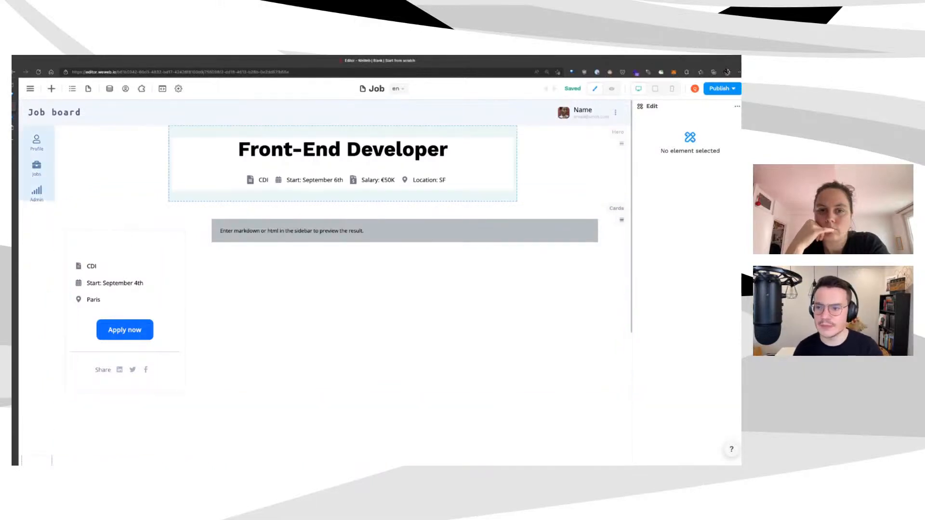
{"action": "left_click", "coordinate": [110, 89]}
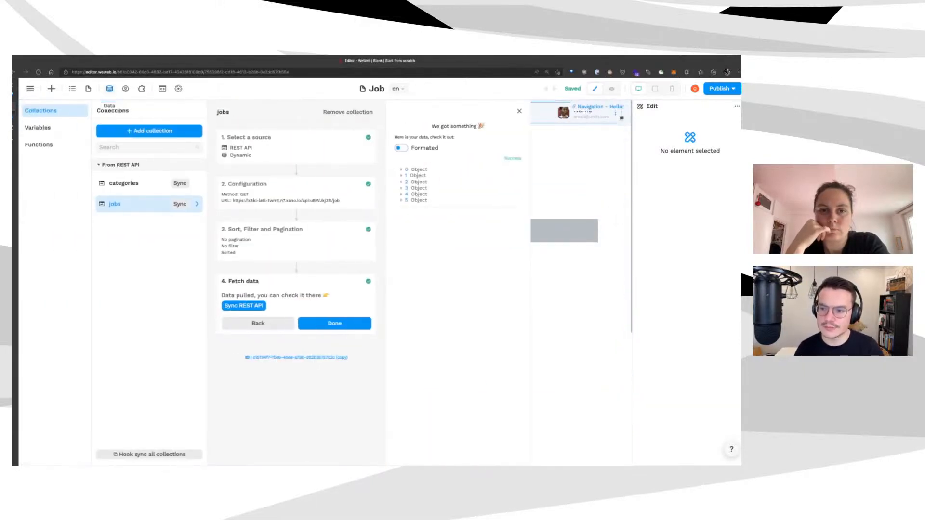
Close the data panel and switch back to the Jobs page
{"action": "left_click", "coordinate": [109, 88]}
{"action": "left_click", "coordinate": [88, 88]}
{"action": "left_click", "coordinate": [34, 178]}
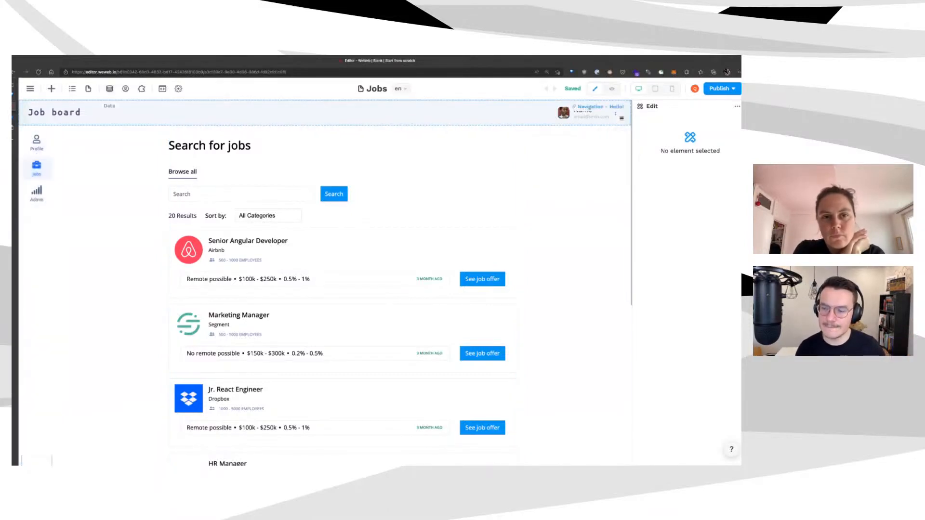
Open the data panel's Variables list and start adding a new variable
{"action": "left_click", "coordinate": [110, 88]}
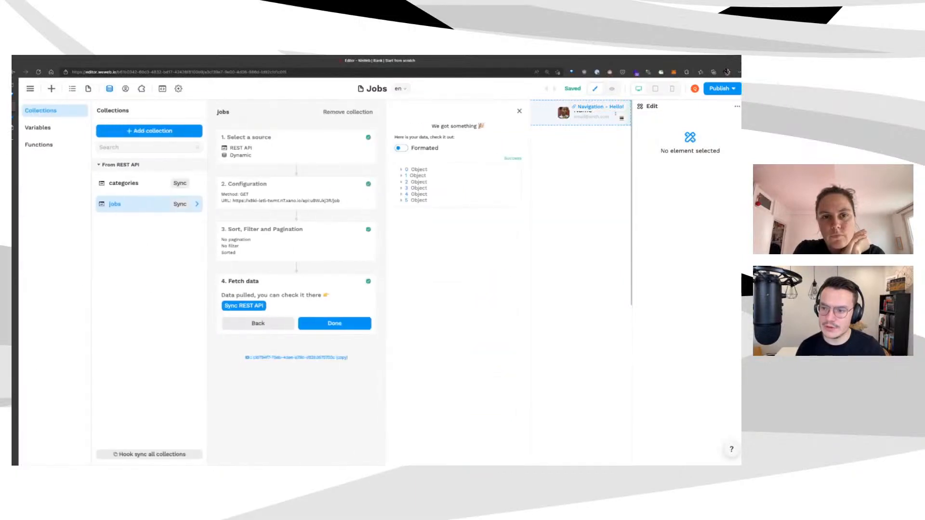
{"action": "left_click", "coordinate": [38, 127]}
{"action": "left_click", "coordinate": [148, 130]}
Save a new Object variable named selectedJob and close the data panel
{"action": "type", "text": "selected"}
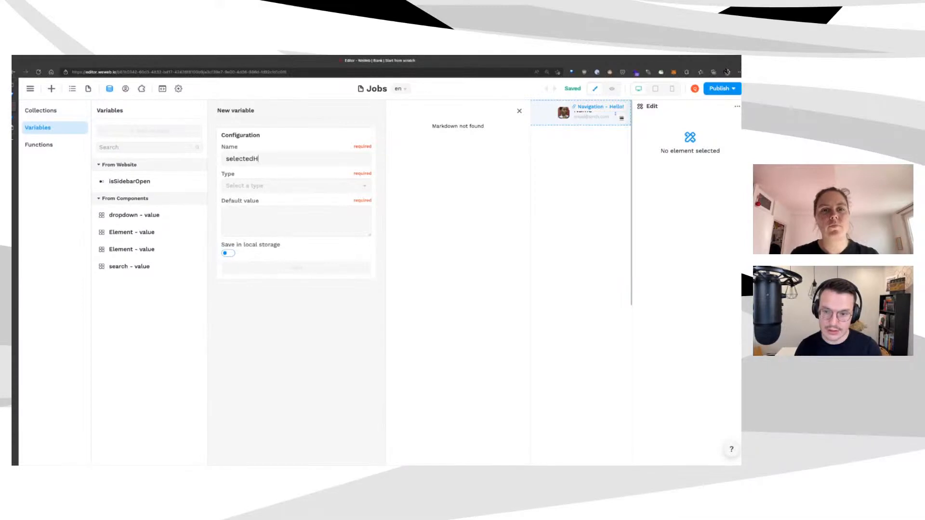
{"action": "type", "text": "Job"}
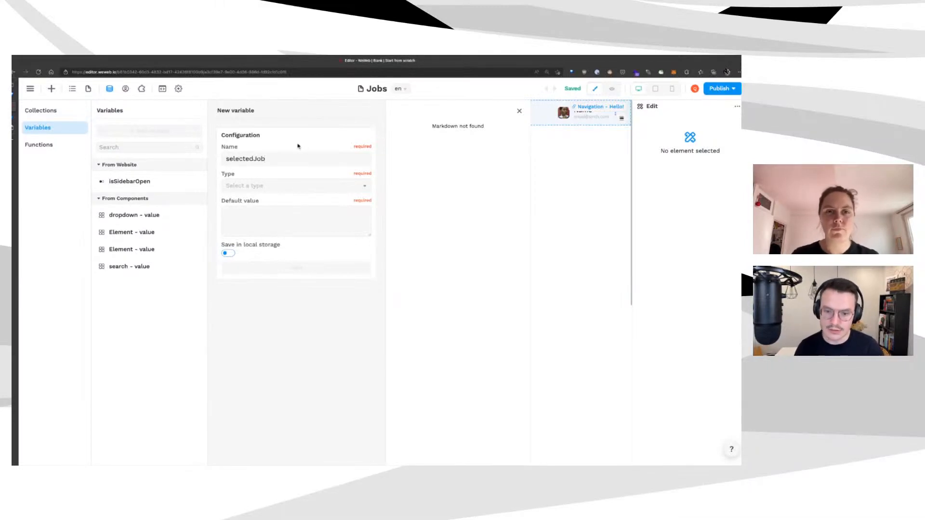
{"action": "key", "text": "Tab"}
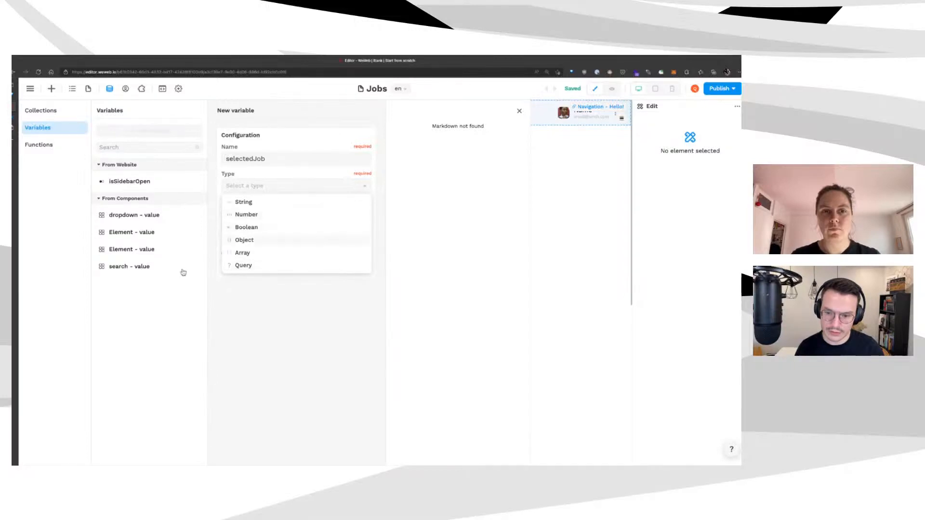
{"action": "left_click", "coordinate": [244, 239]}
{"action": "left_click", "coordinate": [239, 255]}
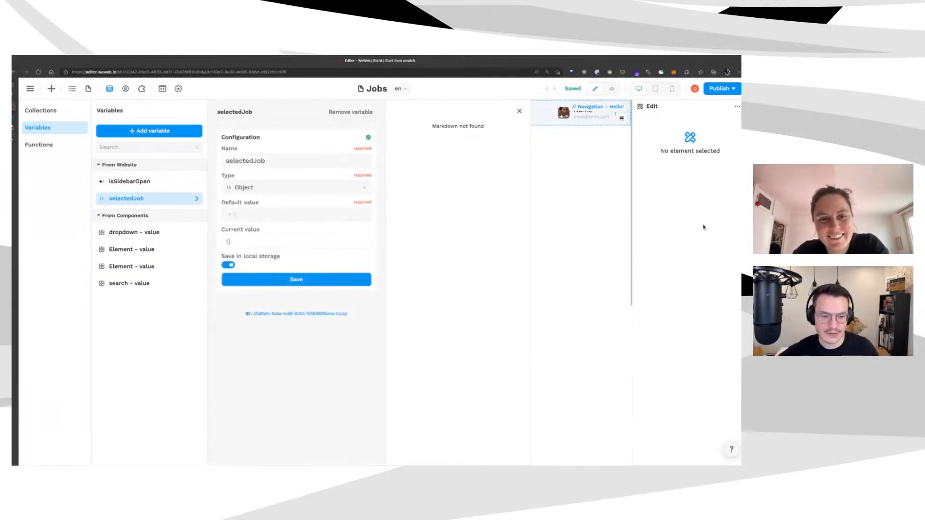
{"action": "left_click", "coordinate": [698, 241]}
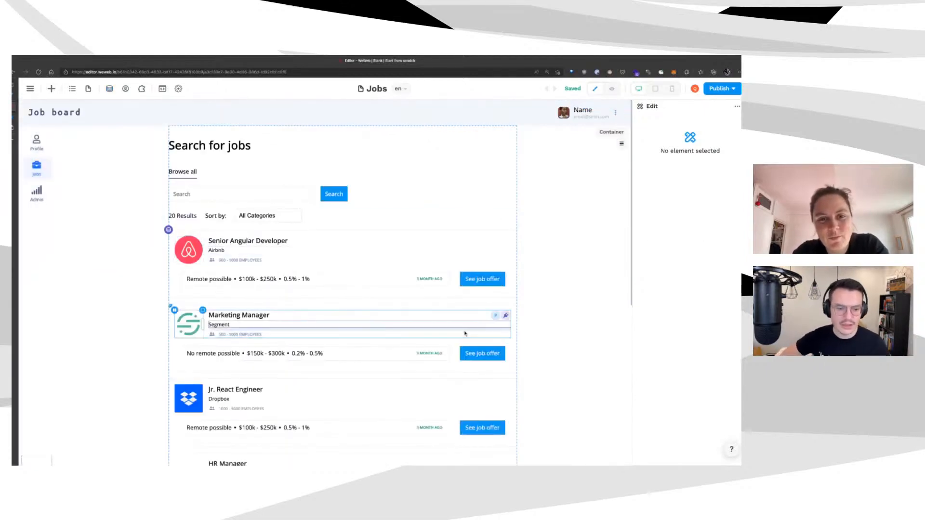
Add an On click workflow named 'select job' to the first See job offer button
{"action": "left_click", "coordinate": [524, 288]}
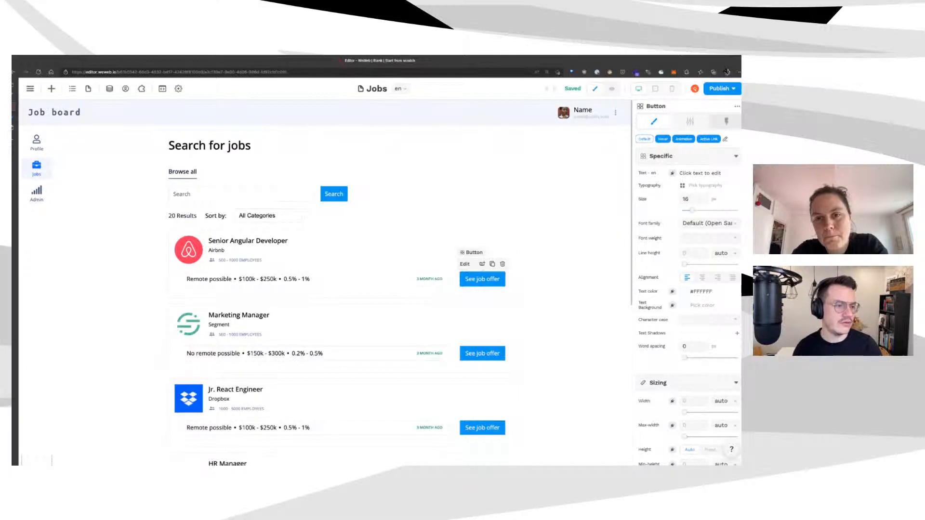
{"action": "left_click", "coordinate": [726, 122]}
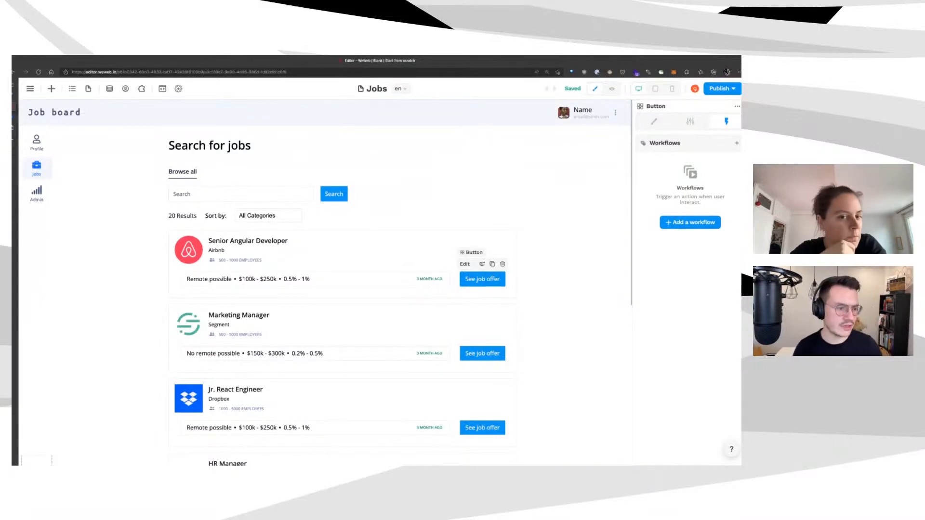
{"action": "left_click", "coordinate": [690, 222]}
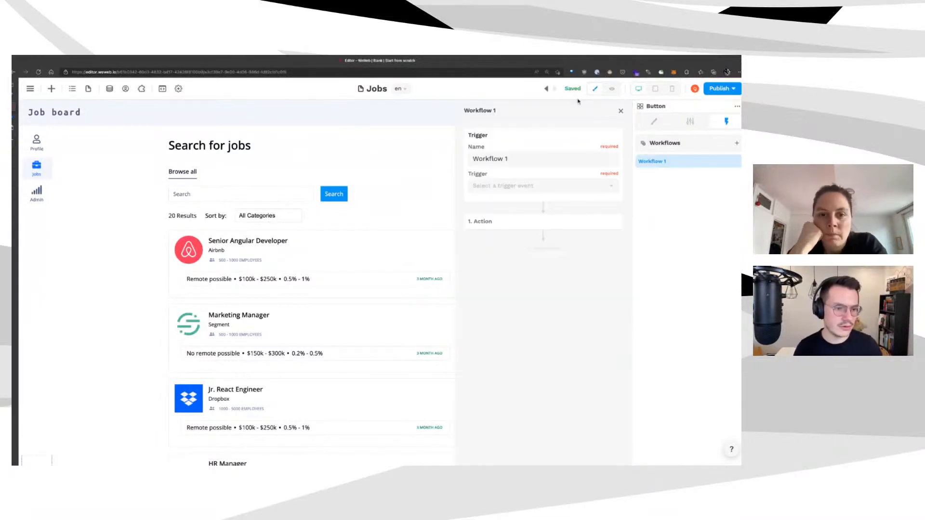
{"action": "type", "text": "select job"}
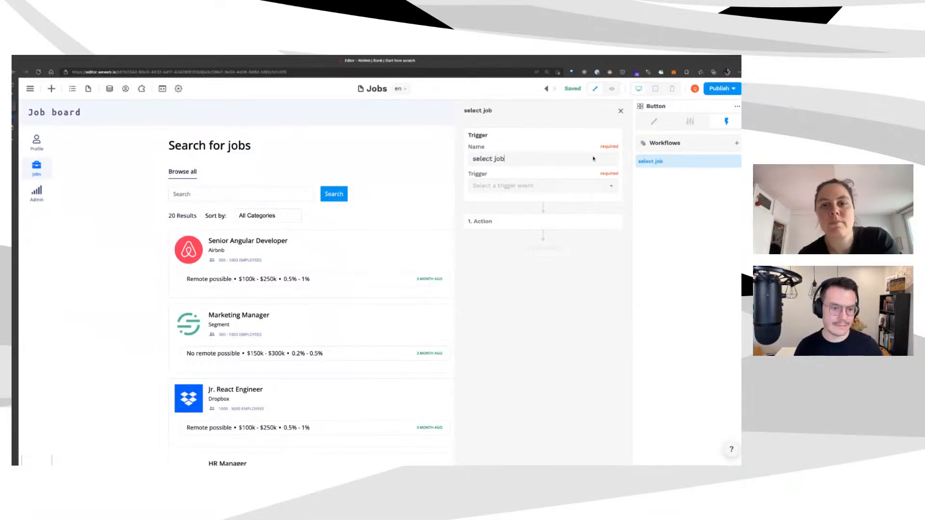
{"action": "left_click", "coordinate": [585, 185]}
{"action": "left_click", "coordinate": [591, 199]}
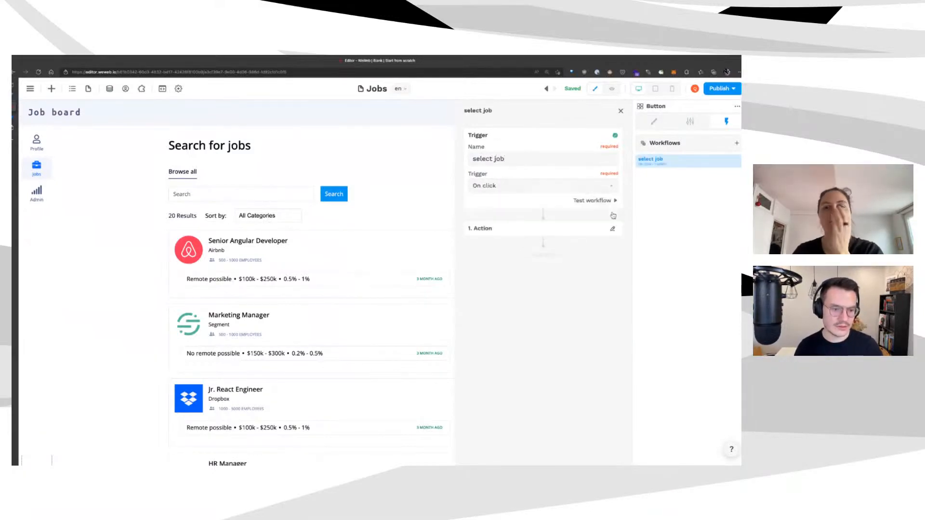
Add an 'update selected job' action setting selectedJob to item.data
{"action": "left_click", "coordinate": [612, 227]}
{"action": "left_click", "coordinate": [578, 245]}
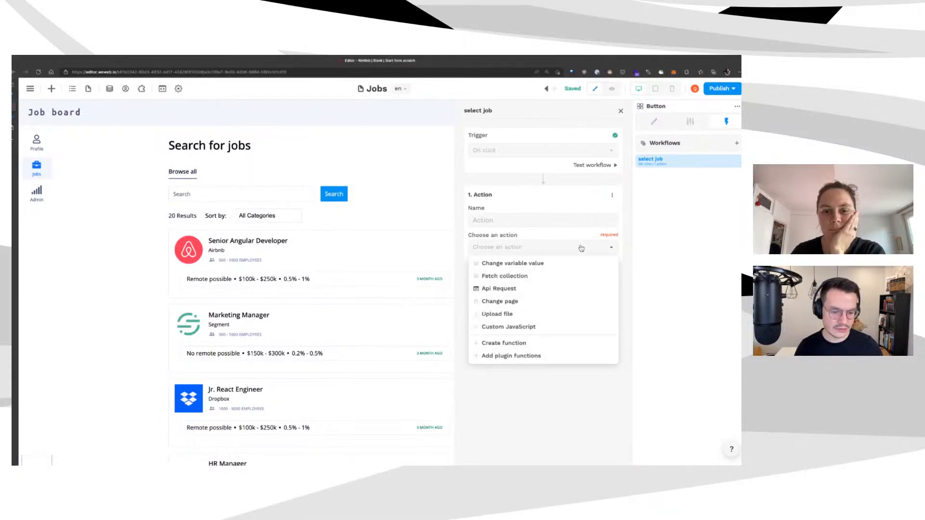
{"action": "left_click", "coordinate": [586, 264]}
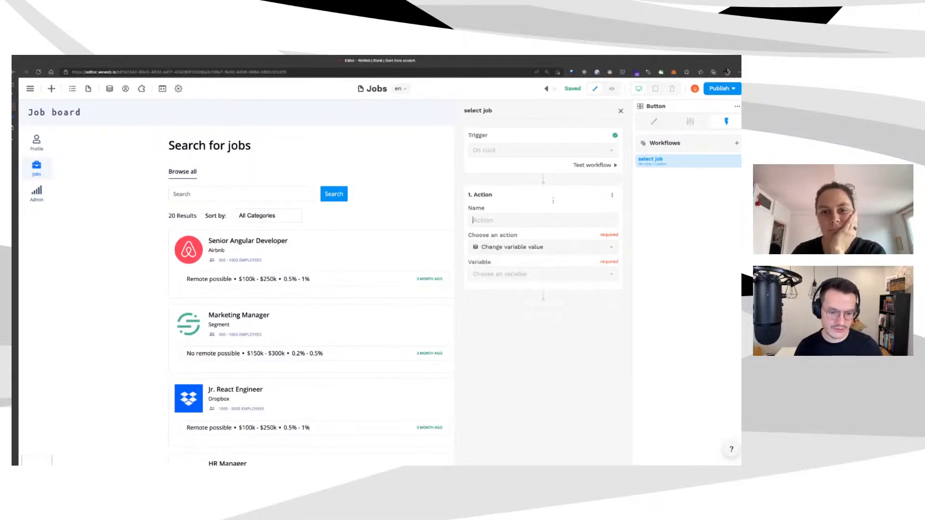
{"action": "type", "text": "update selected job"}
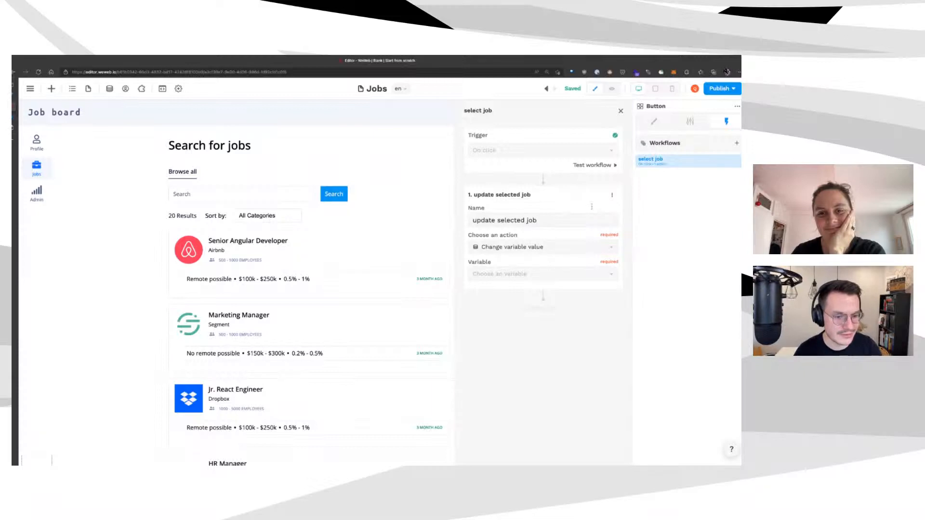
{"action": "left_click", "coordinate": [602, 276]}
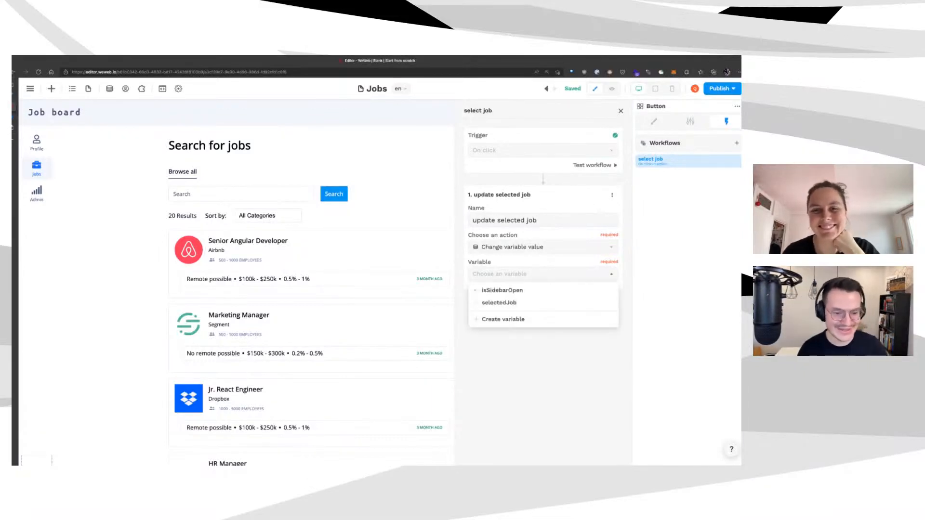
{"action": "left_click", "coordinate": [590, 303]}
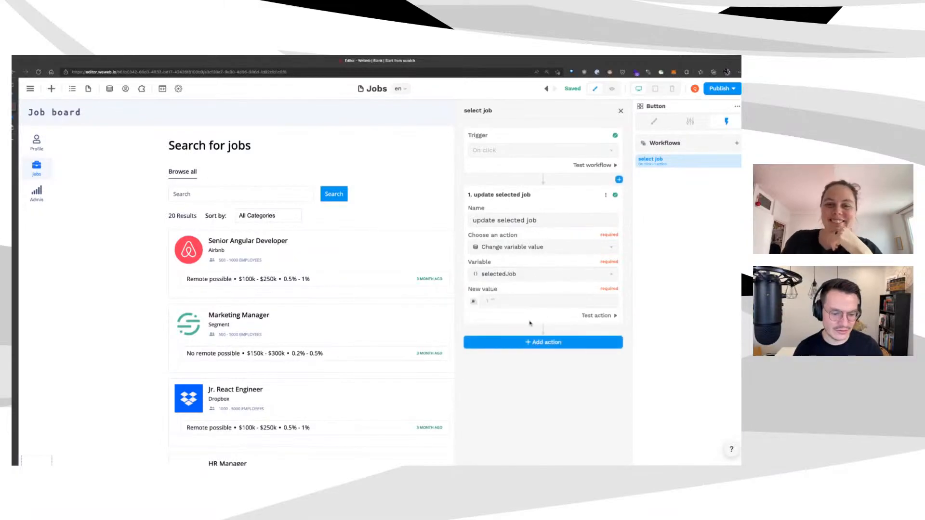
{"action": "left_click", "coordinate": [474, 301]}
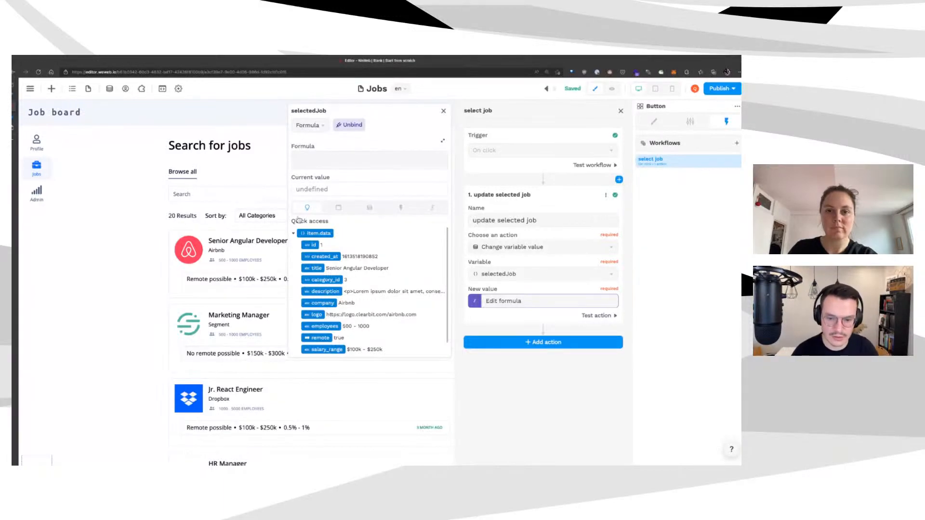
{"action": "left_click", "coordinate": [301, 233]}
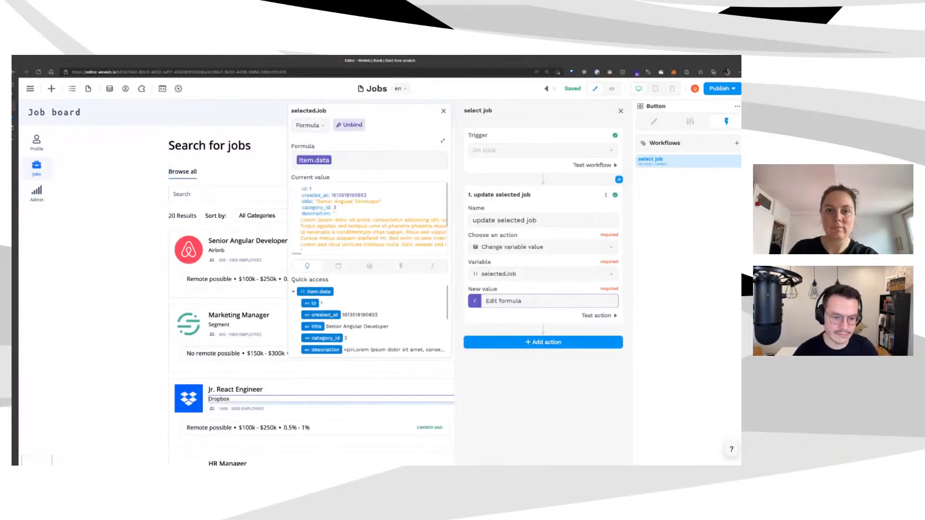
Add a 'change page' action going to the Job page, then switch to preview
{"action": "left_click", "coordinate": [611, 342]}
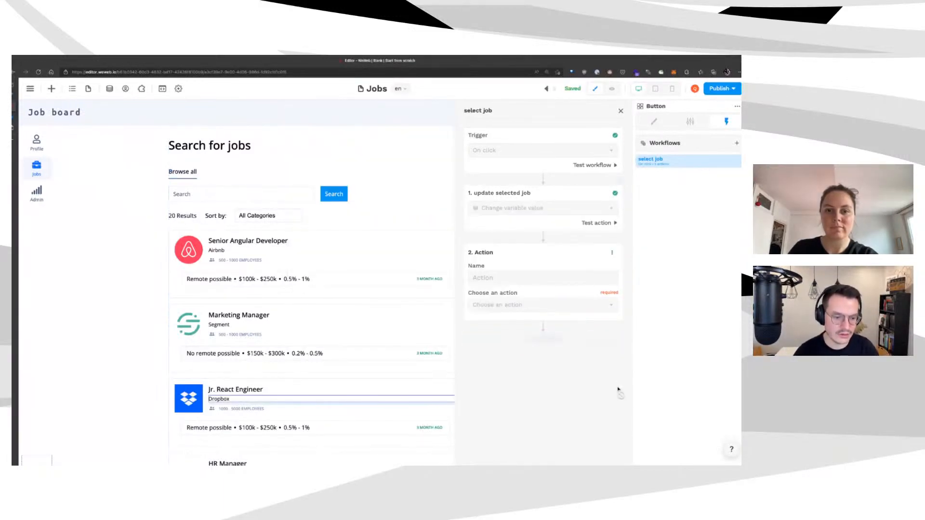
{"action": "left_click", "coordinate": [602, 305]}
{"action": "left_click", "coordinate": [586, 359]}
{"action": "left_click", "coordinate": [578, 332]}
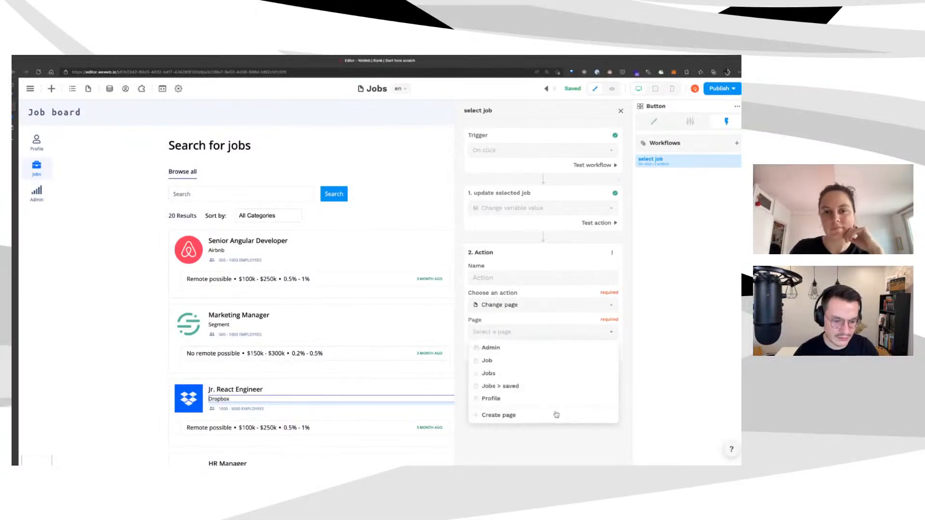
{"action": "left_click", "coordinate": [549, 360]}
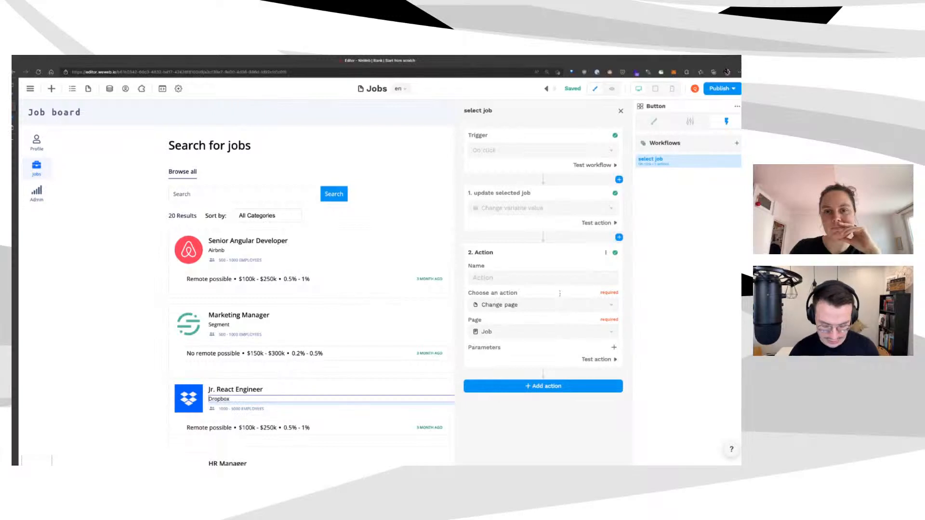
{"action": "type", "text": "change page"}
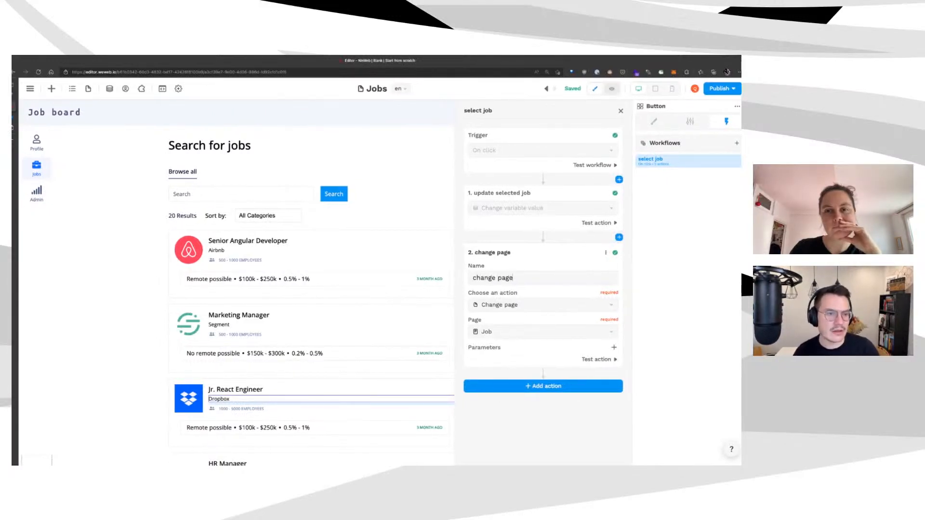
{"action": "left_click", "coordinate": [611, 89]}
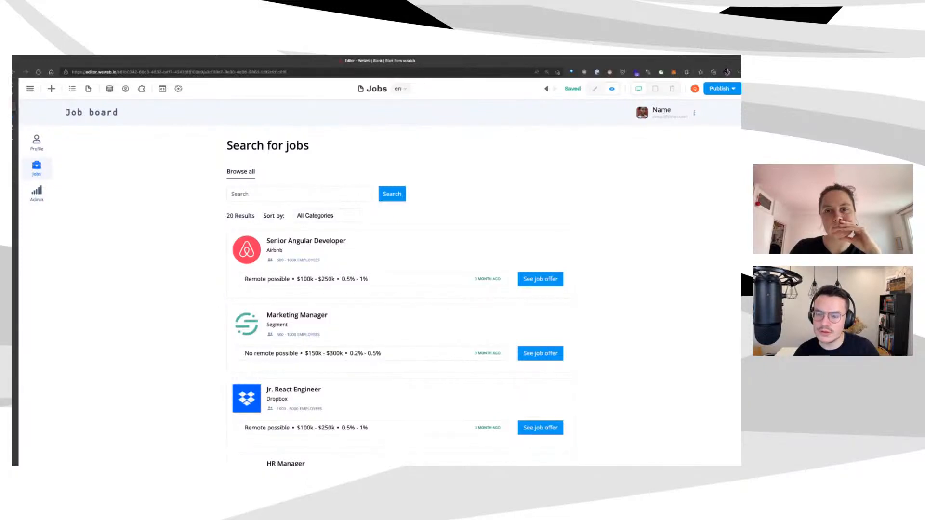
Open the Marketing Manager job in preview, confirm selectedJob holds its data, and return to editing
{"action": "left_click", "coordinate": [110, 89]}
{"action": "left_click", "coordinate": [72, 89]}
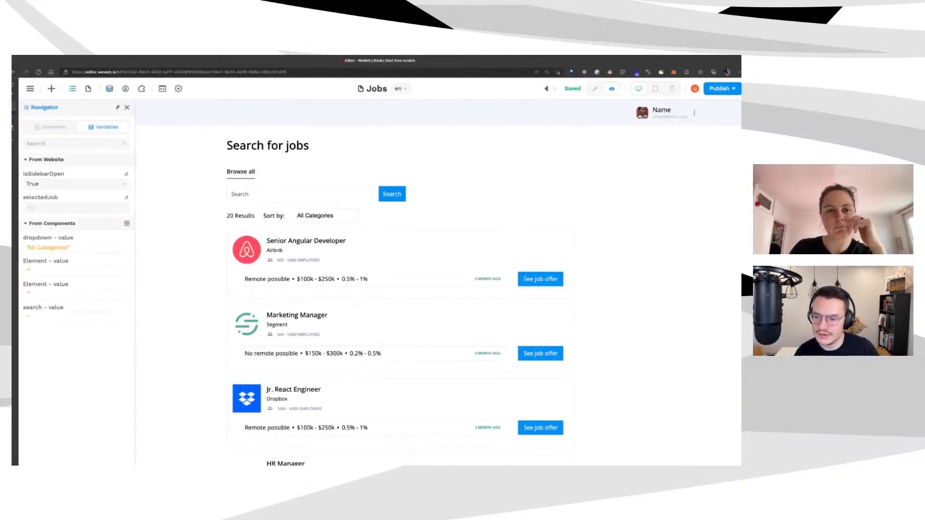
{"action": "scroll", "coordinate": [486, 326], "scroll_direction": "down", "scroll_amount": 2}
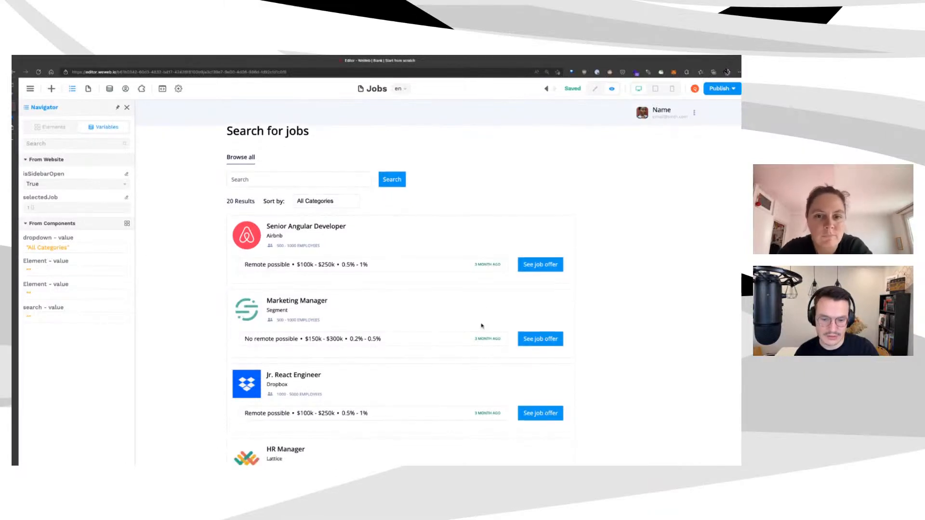
{"action": "left_click", "coordinate": [623, 326]}
{"action": "scroll", "coordinate": [79, 299], "scroll_direction": "down", "scroll_amount": 3}
{"action": "scroll", "coordinate": [80, 299], "scroll_direction": "up", "scroll_amount": 2}
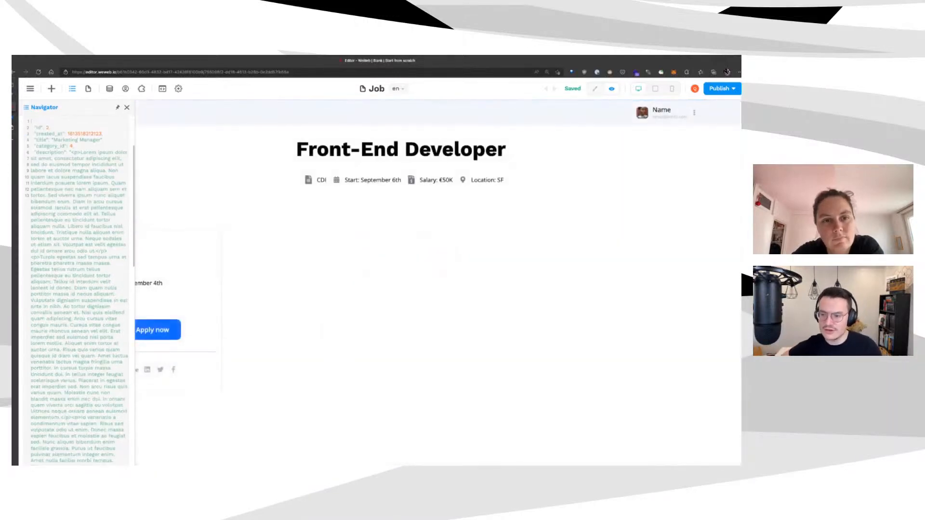
{"action": "scroll", "coordinate": [80, 289], "scroll_direction": "down", "scroll_amount": 15}
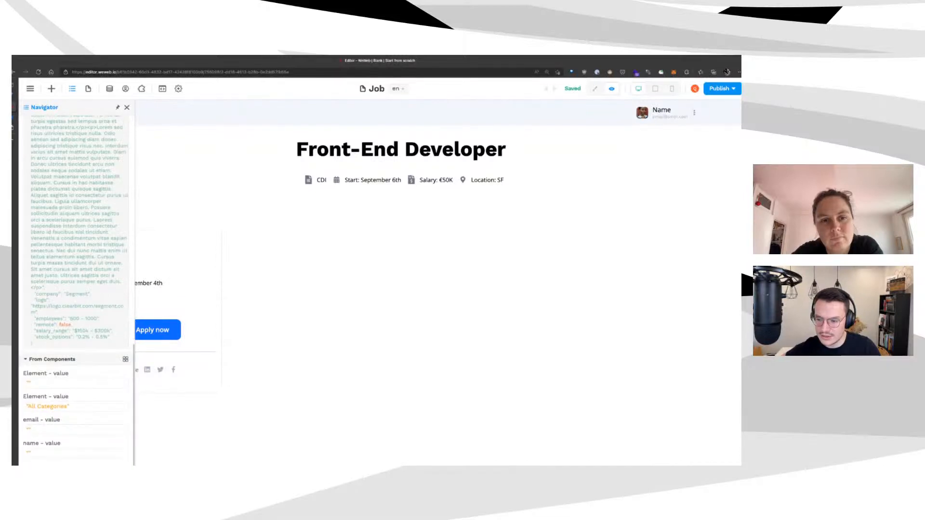
{"action": "scroll", "coordinate": [80, 289], "scroll_direction": "up", "scroll_amount": 20}
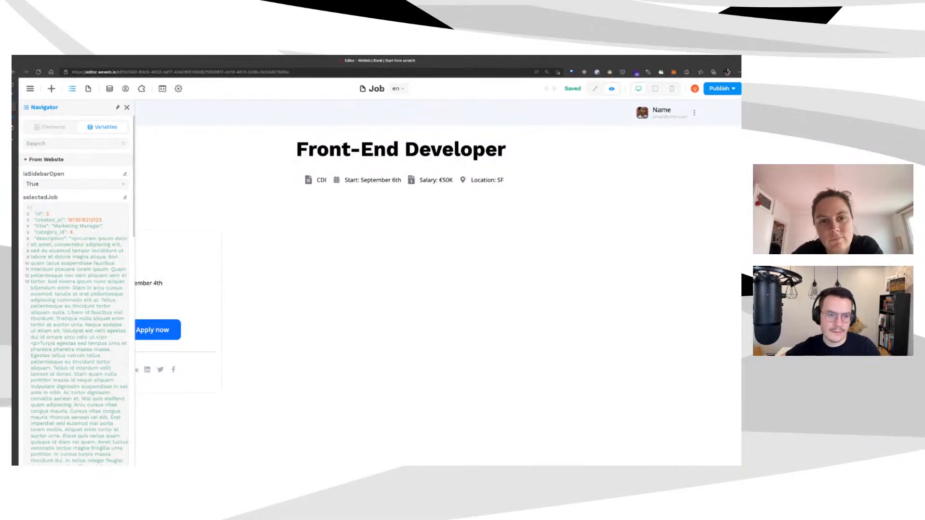
{"action": "left_click", "coordinate": [595, 88]}
{"action": "left_click", "coordinate": [358, 150]}
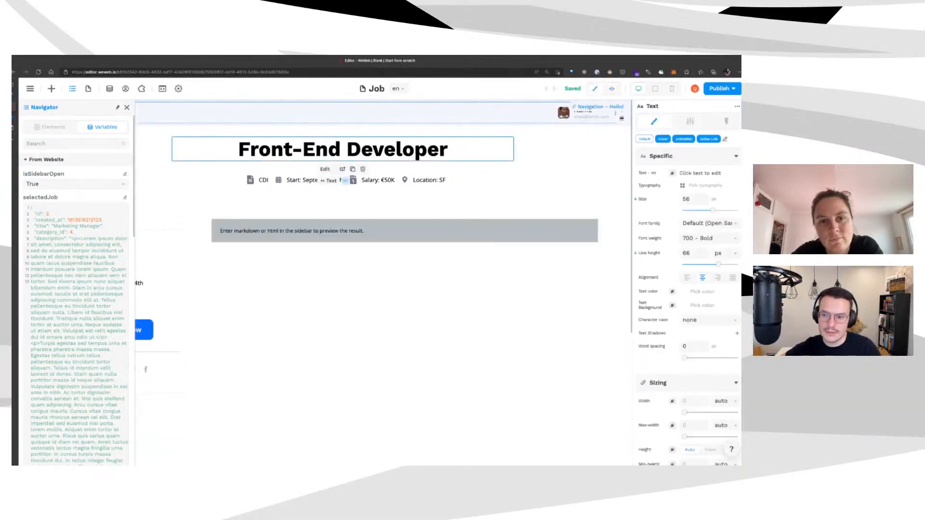
Bind the Job page heading text to selectedJob.title
{"action": "left_click", "coordinate": [126, 108]}
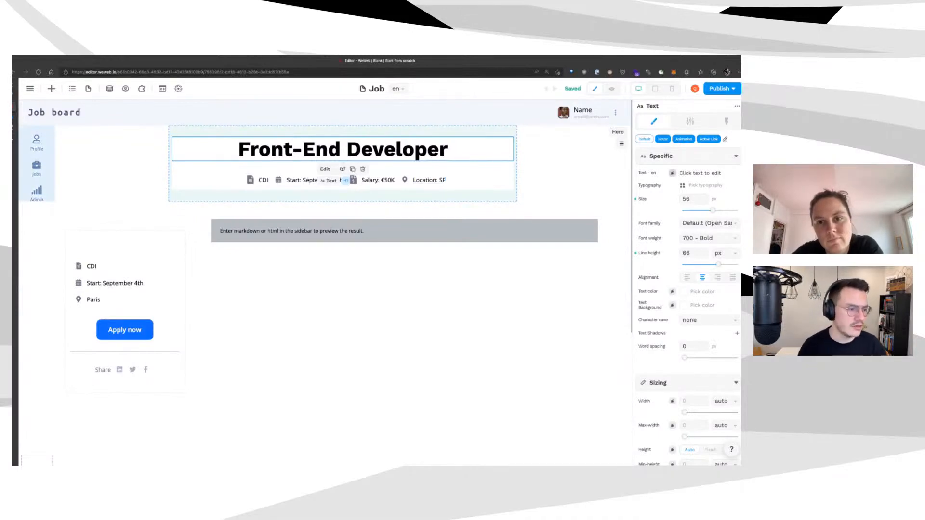
{"action": "left_click", "coordinate": [672, 173]}
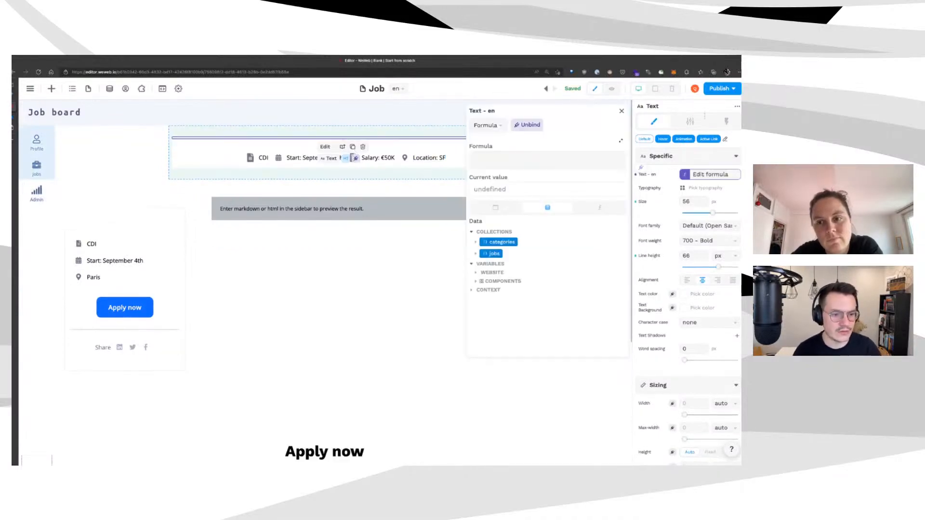
{"action": "left_click", "coordinate": [534, 276]}
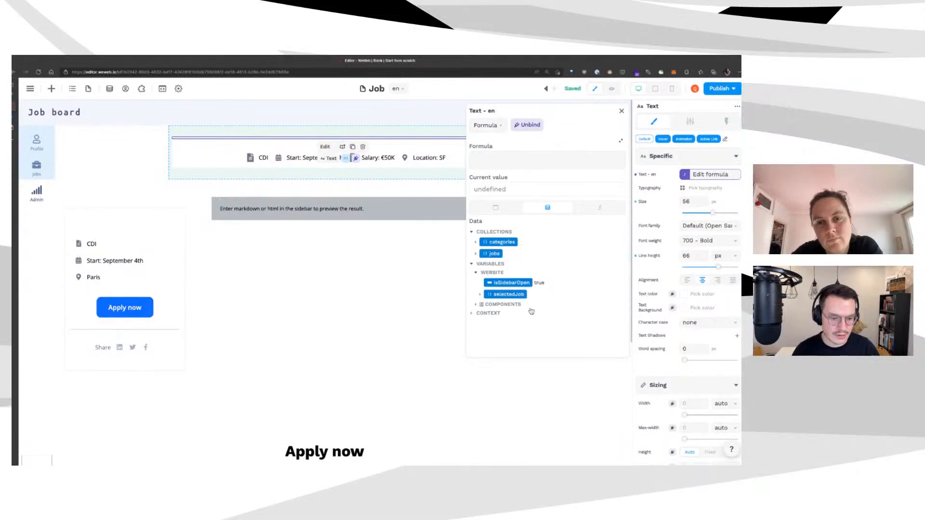
{"action": "left_click", "coordinate": [509, 294]}
{"action": "scroll", "coordinate": [545, 289], "scroll_direction": "down", "scroll_amount": 2}
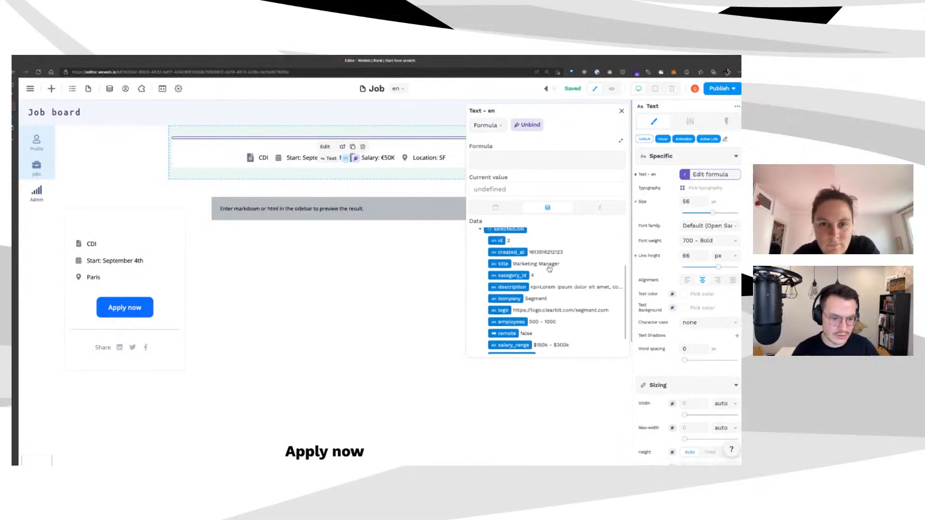
{"action": "left_click", "coordinate": [549, 266]}
Bind the rich text block's content to selectedJob.description
{"action": "left_click", "coordinate": [397, 228]}
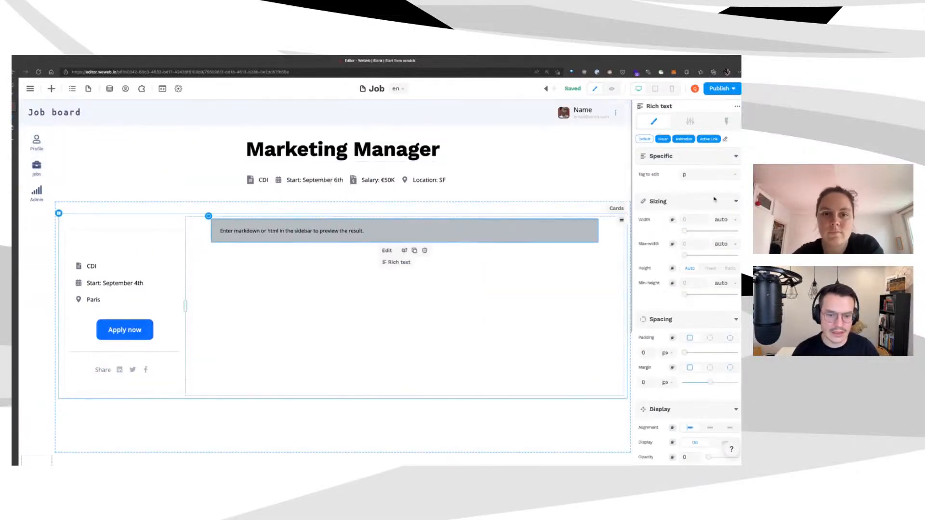
{"action": "left_click", "coordinate": [690, 122]}
{"action": "left_click", "coordinate": [672, 165]}
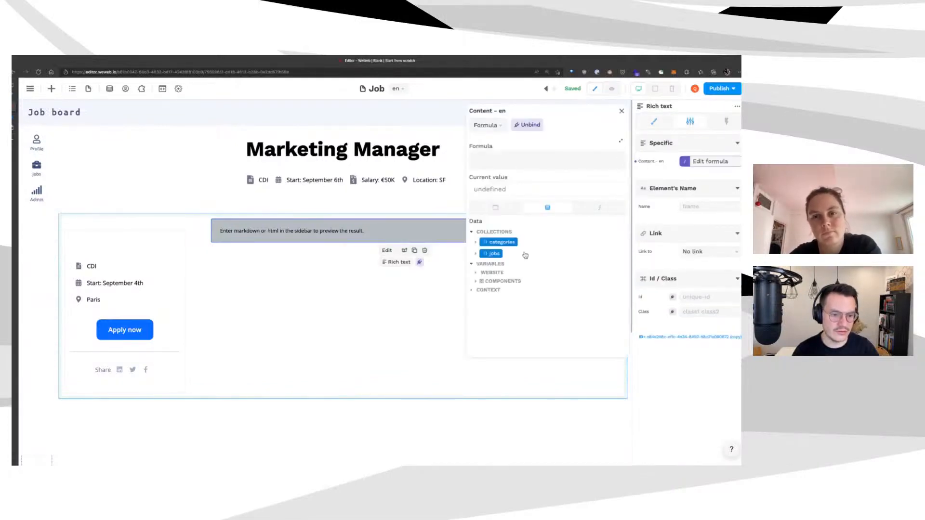
{"action": "left_click", "coordinate": [534, 274]}
{"action": "left_click", "coordinate": [529, 298]}
{"action": "scroll", "coordinate": [600, 325], "scroll_direction": "down", "scroll_amount": 1}
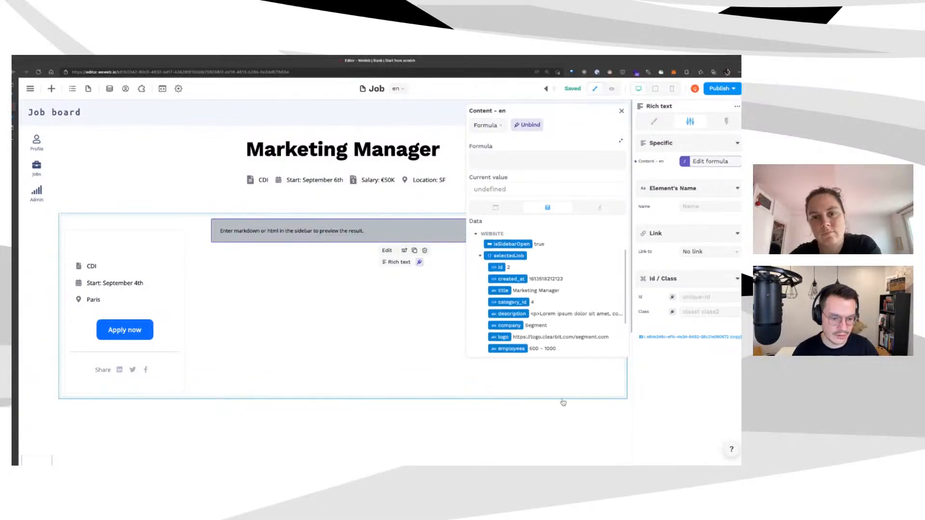
{"action": "left_click", "coordinate": [568, 345]}
{"action": "left_click", "coordinate": [298, 298]}
{"action": "scroll", "coordinate": [424, 323], "scroll_direction": "down", "scroll_amount": 5}
{"action": "scroll", "coordinate": [424, 322], "scroll_direction": "up", "scroll_amount": 5}
{"action": "scroll", "coordinate": [422, 313], "scroll_direction": "down", "scroll_amount": 5}
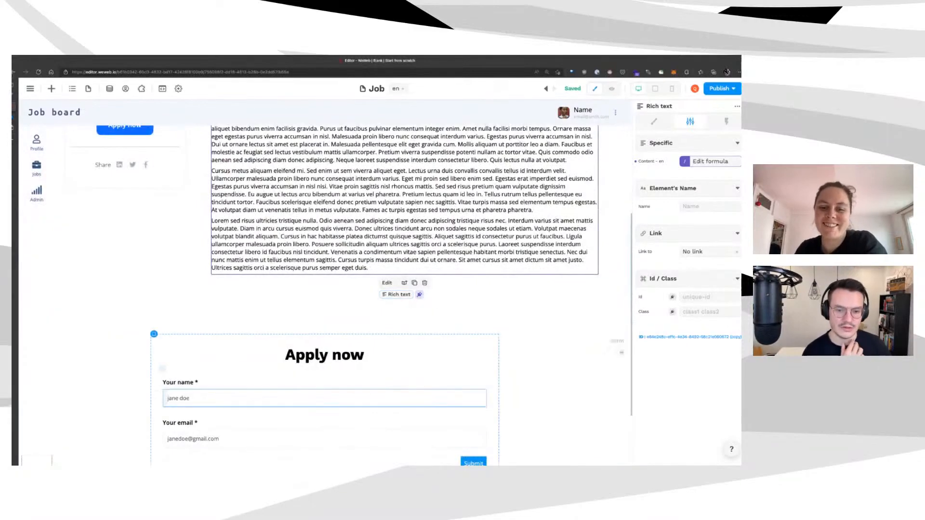
{"action": "scroll", "coordinate": [422, 311], "scroll_direction": "up", "scroll_amount": 5}
{"action": "scroll", "coordinate": [423, 311], "scroll_direction": "down", "scroll_amount": 4}
{"action": "scroll", "coordinate": [456, 318], "scroll_direction": "up", "scroll_amount": 2}
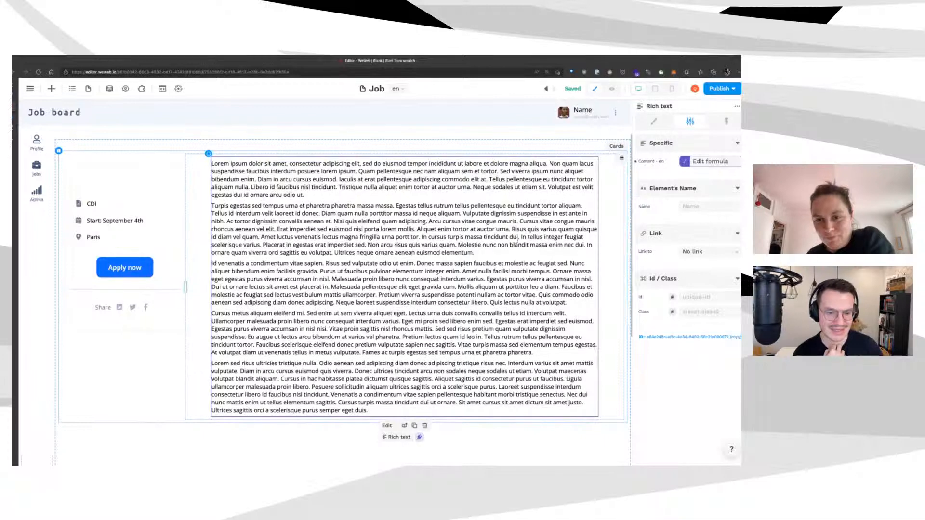
Remove the empty text element at the top of the card
{"action": "left_click", "coordinate": [99, 178]}
{"action": "scroll", "coordinate": [100, 178], "scroll_direction": "up", "scroll_amount": 2}
{"action": "scroll", "coordinate": [82, 214], "scroll_direction": "down", "scroll_amount": 10}
{"action": "scroll", "coordinate": [82, 215], "scroll_direction": "up", "scroll_amount": 10}
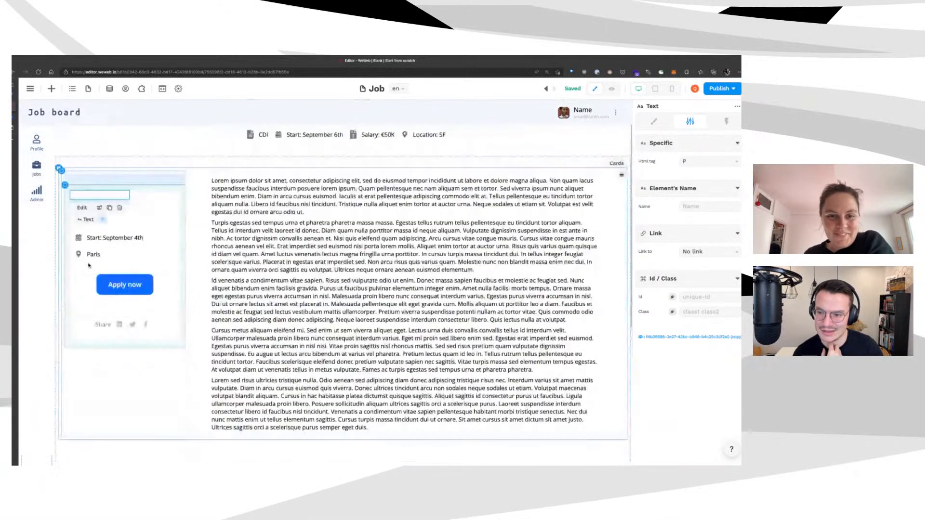
{"action": "key", "text": "ctrl+v"}
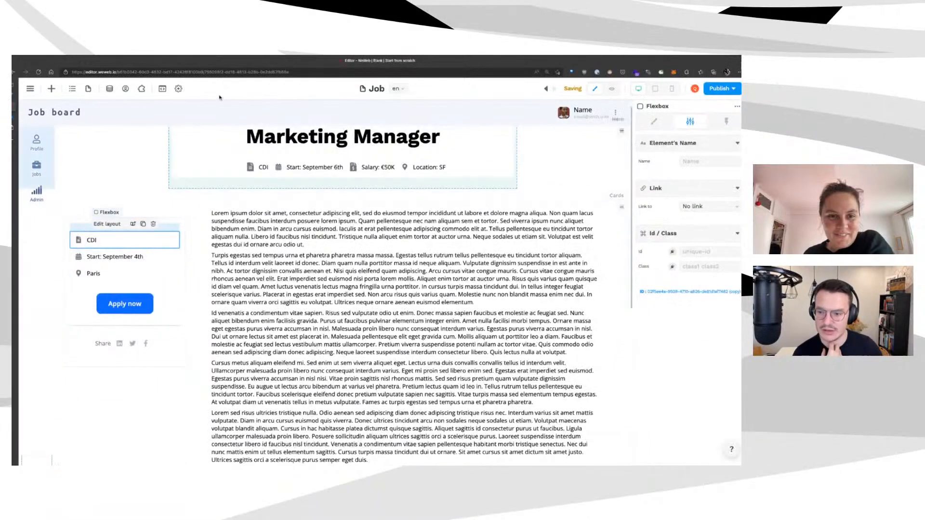
{"action": "scroll", "coordinate": [172, 142], "scroll_direction": "down", "scroll_amount": 6}
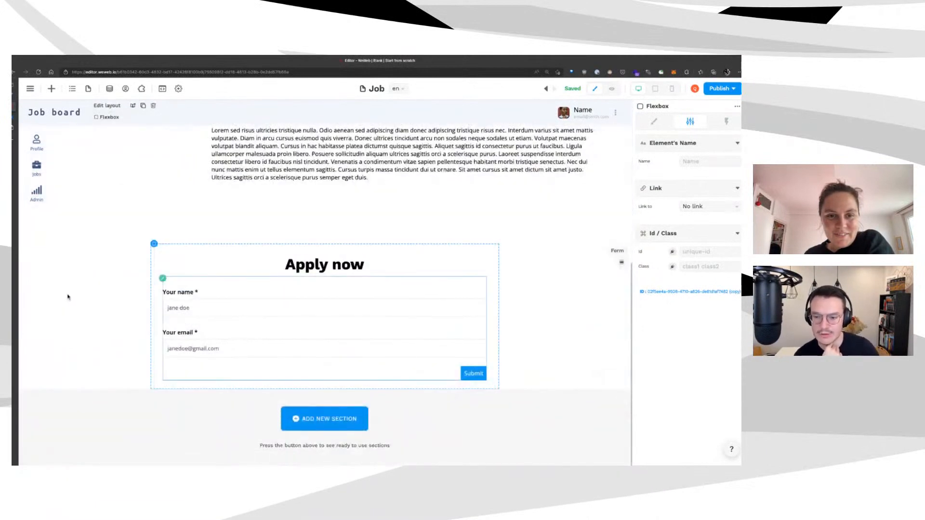
In Xano, check the application table's 8 pending_review records and row 8's job_id
{"action": "key", "text": "ctrl+Tab"}
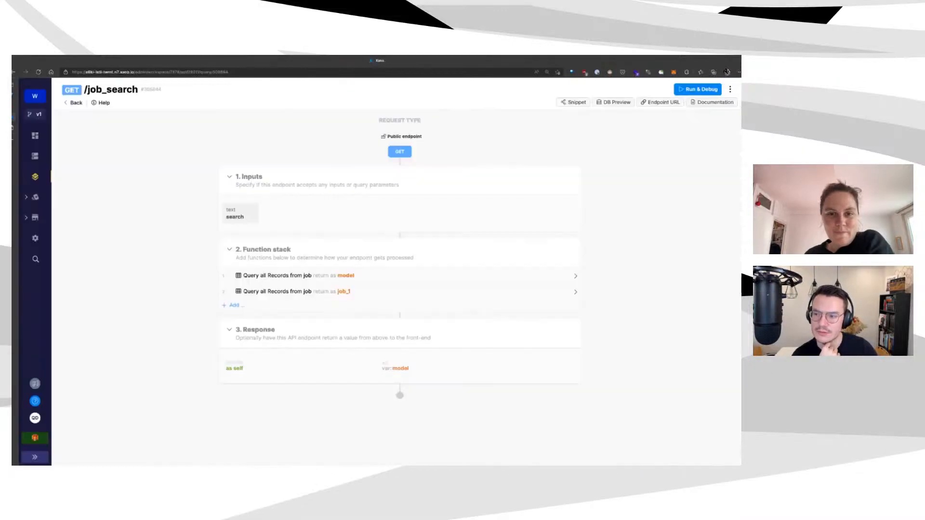
{"action": "left_click", "coordinate": [35, 155]}
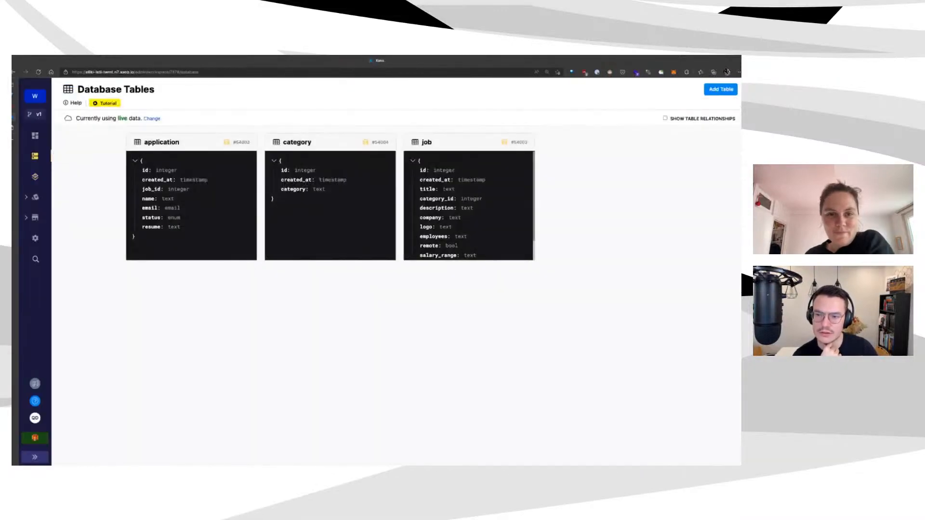
{"action": "left_click", "coordinate": [192, 207]}
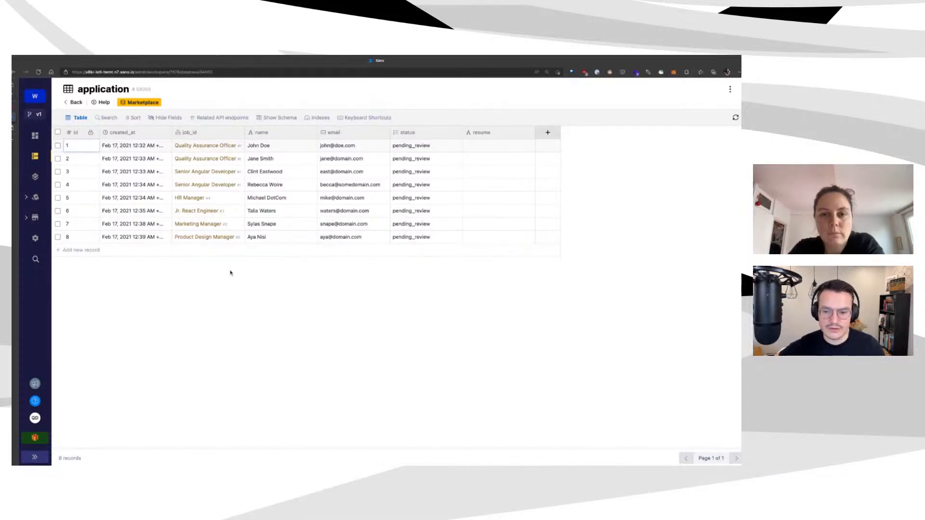
{"action": "key", "text": "Return"}
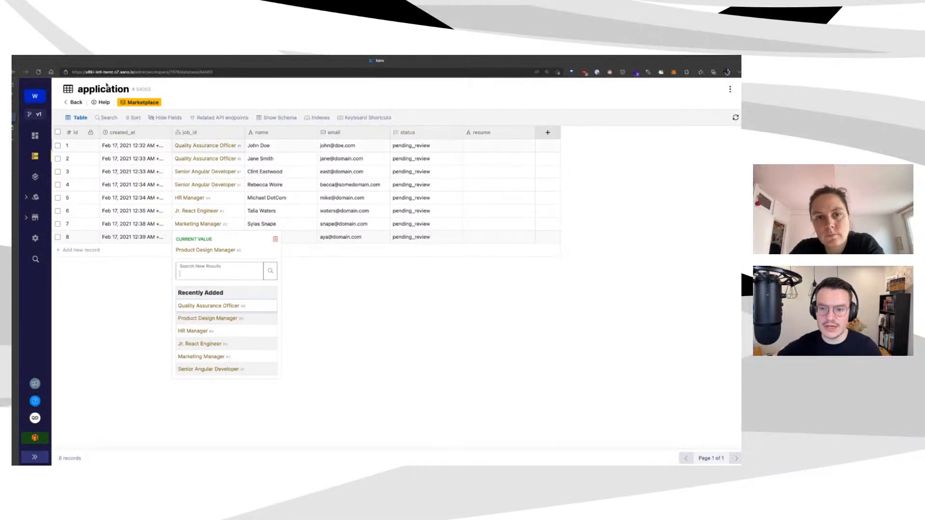
{"action": "key", "text": "Escape"}
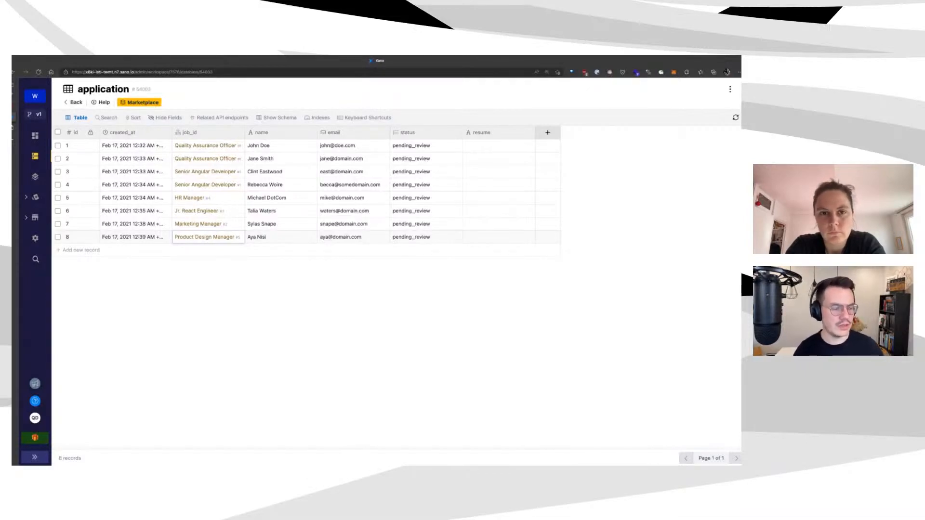
Return to WeWeb and select the Your name input in the Apply now form
{"action": "mouse_move", "coordinate": [15, 140]}
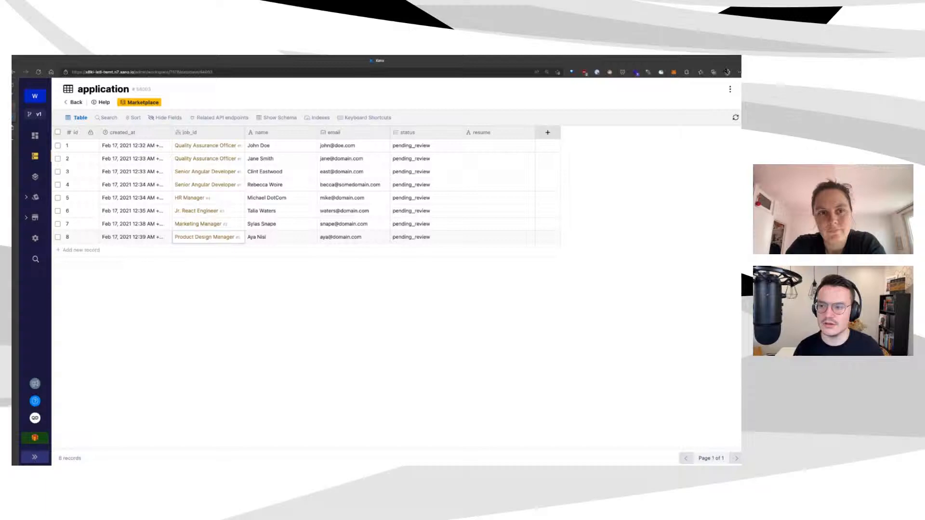
{"action": "left_click", "coordinate": [41, 106]}
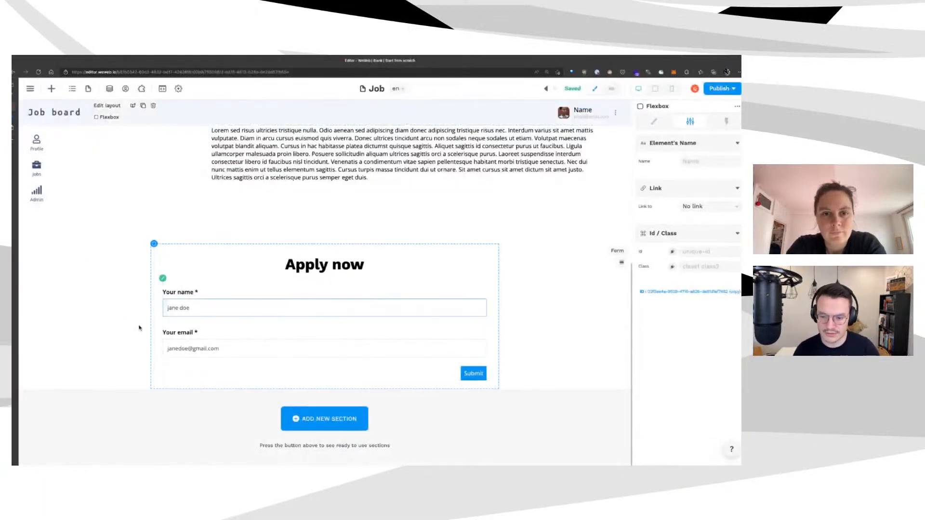
{"action": "left_click", "coordinate": [165, 311]}
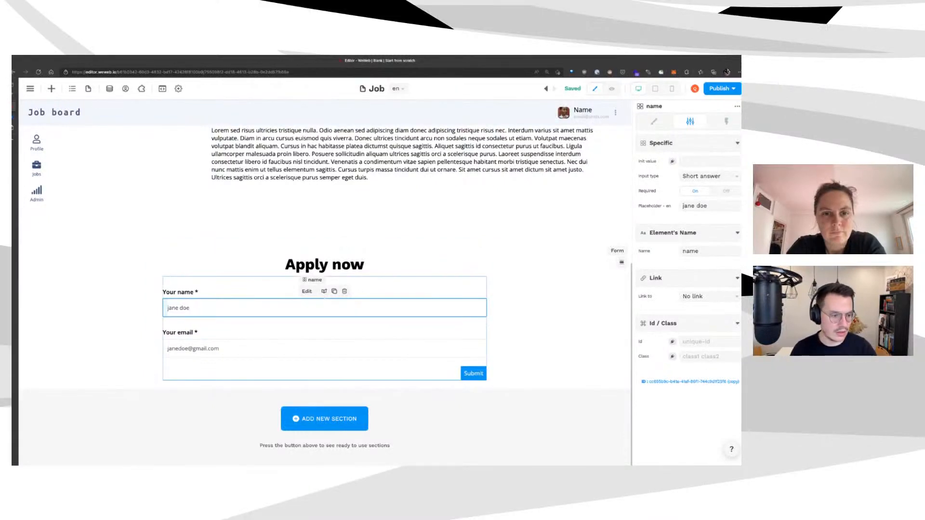
Select the Apply now Form section and search the element library for 'file'
{"action": "left_click", "coordinate": [166, 348]}
{"action": "left_click", "coordinate": [617, 250]}
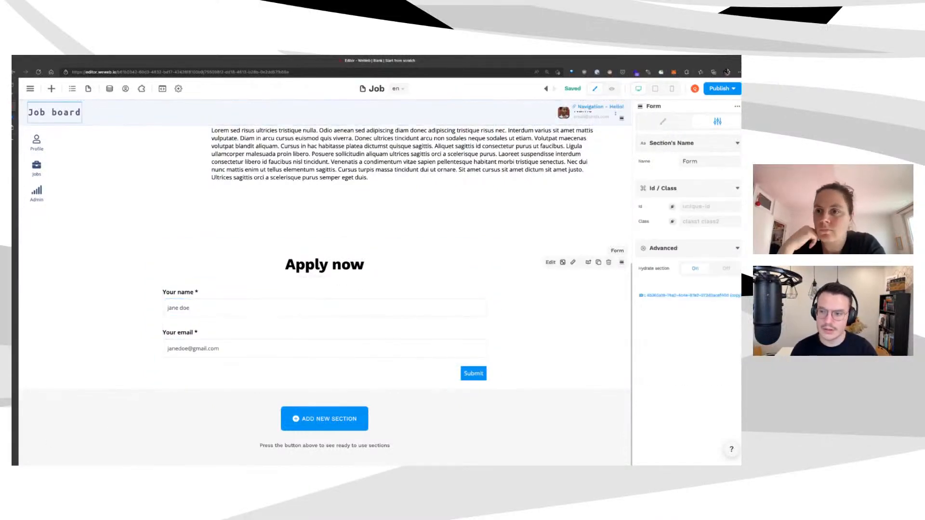
{"action": "left_click", "coordinate": [51, 89]}
{"action": "type", "text": "file"}
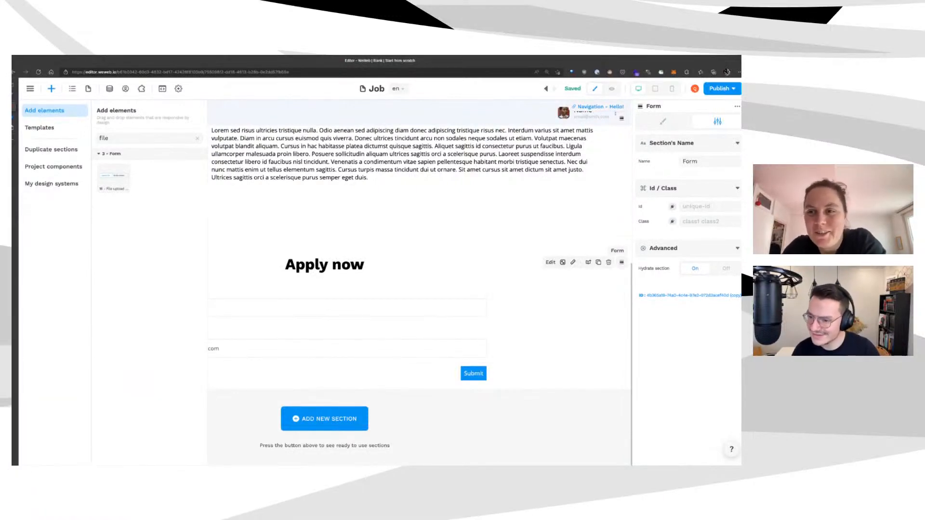
Drag a File upload element below the Your email field and select it
{"action": "left_click_drag", "start_coordinate": [114, 178], "coordinate": [225, 360]}
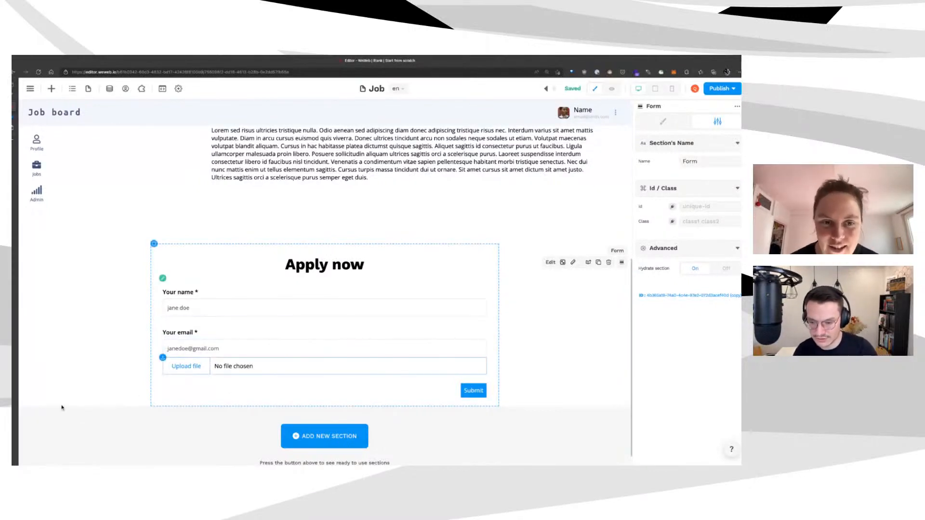
{"action": "left_click", "coordinate": [241, 366]}
Rename the file upload element from 'image 1' to 'resume' in its settings
{"action": "left_click", "coordinate": [654, 121]}
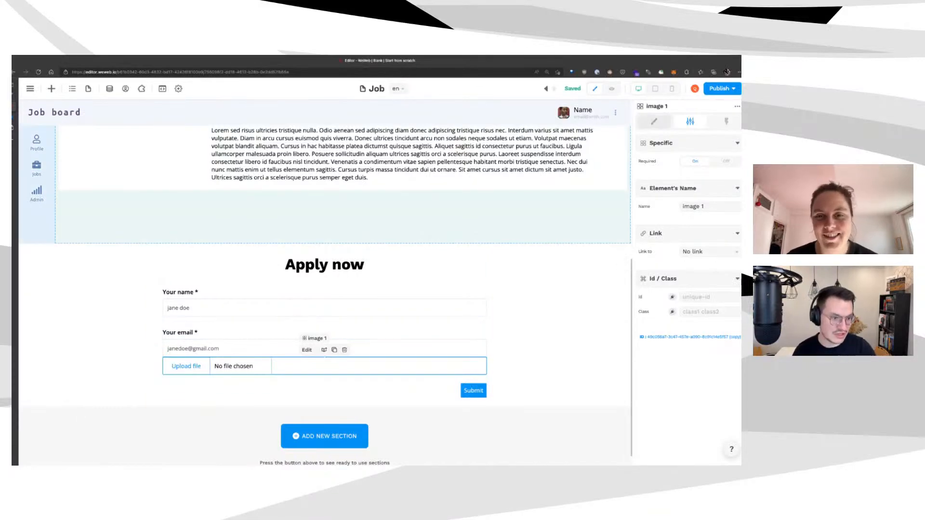
{"action": "left_click", "coordinate": [690, 121]}
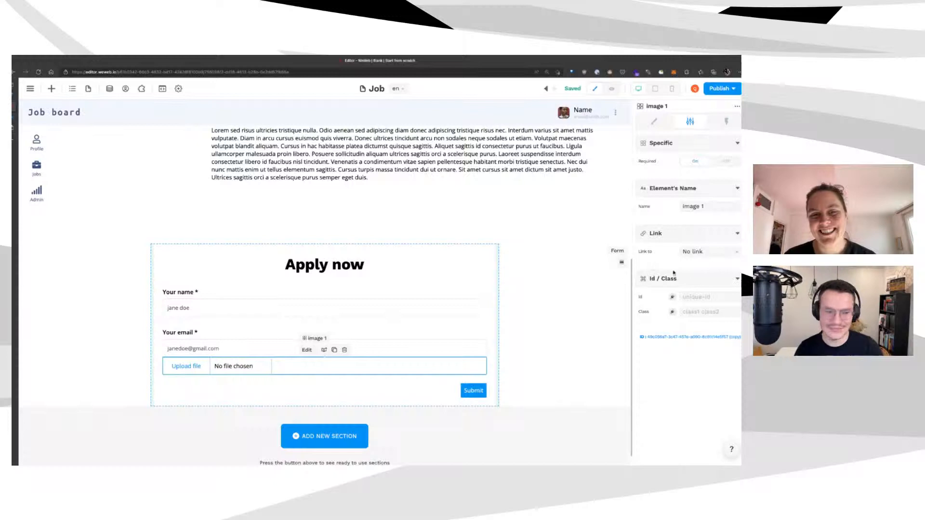
{"action": "left_click_drag", "start_coordinate": [707, 207], "coordinate": [619, 208]}
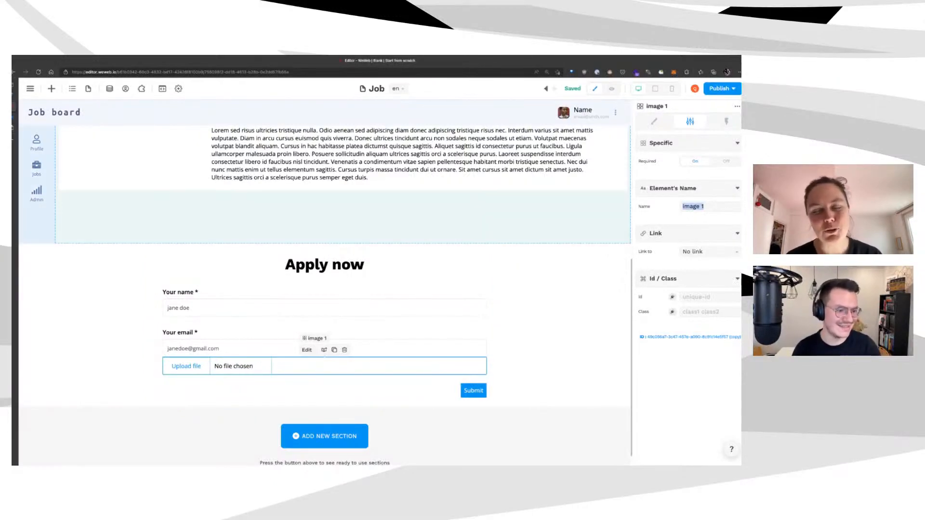
{"action": "type", "text": "resume"}
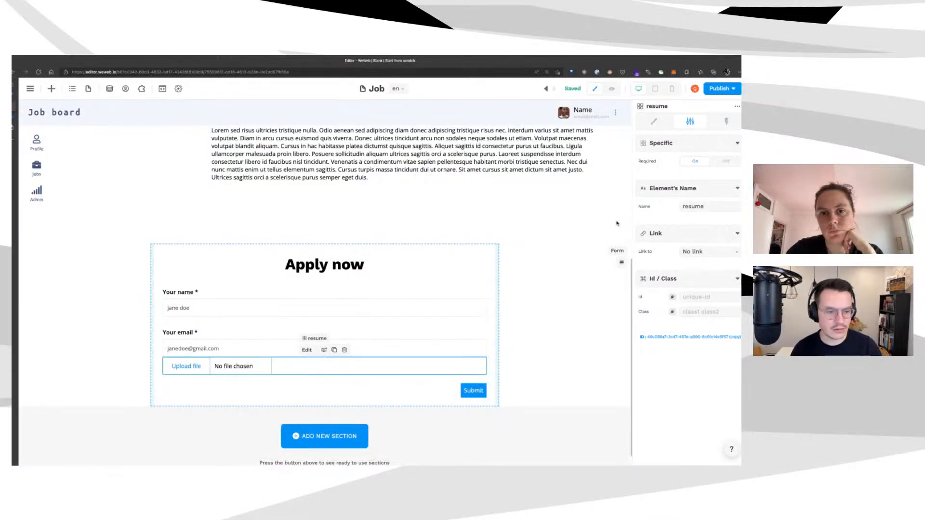
Switch the resume field's margin to per-side values and give it a 32 px top margin
{"action": "left_click", "coordinate": [654, 121]}
{"action": "scroll", "coordinate": [688, 289], "scroll_direction": "down", "scroll_amount": 6}
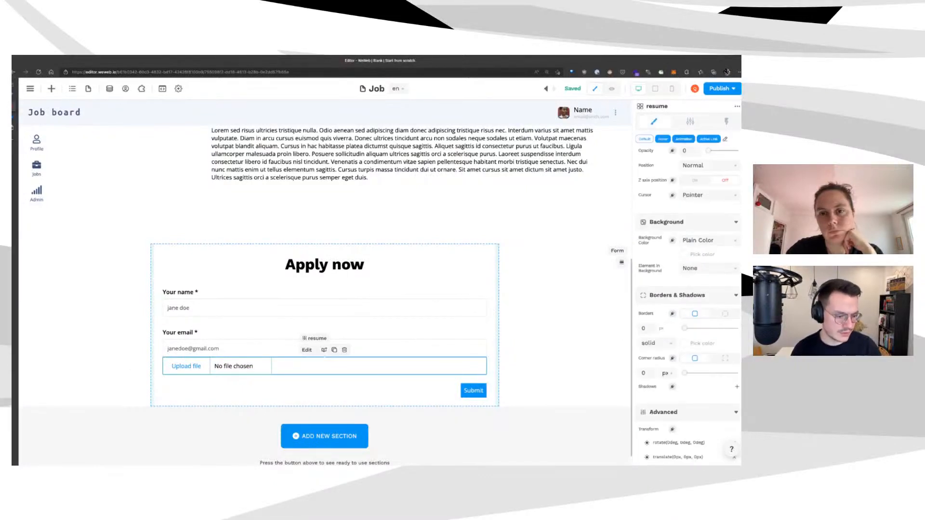
{"action": "scroll", "coordinate": [688, 289], "scroll_direction": "up", "scroll_amount": 4}
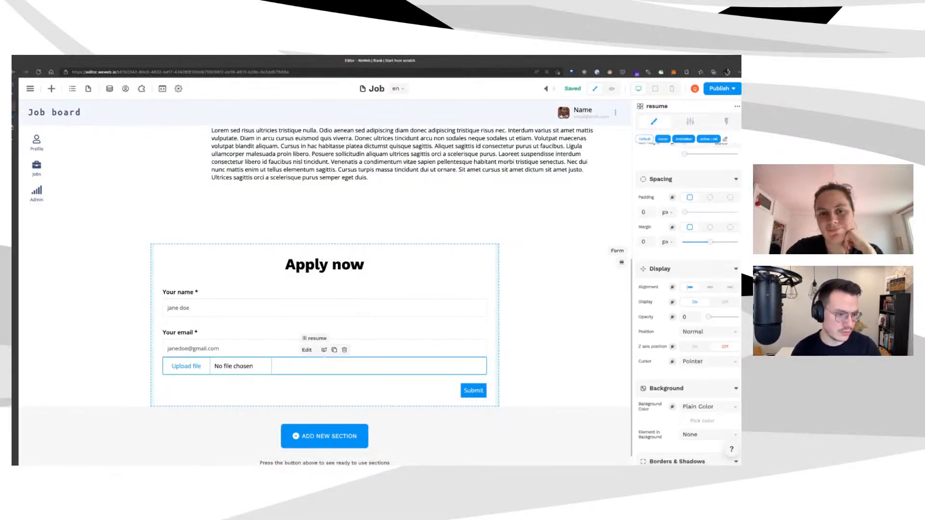
{"action": "left_click", "coordinate": [730, 227]}
{"action": "left_click", "coordinate": [710, 226]}
{"action": "left_click", "coordinate": [730, 227]}
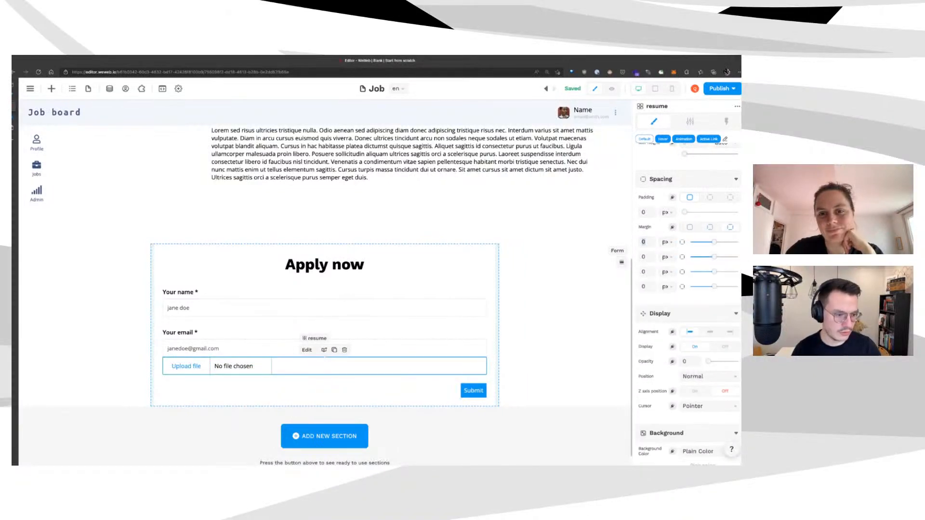
{"action": "left_click", "coordinate": [644, 242]}
{"action": "type", "text": "32"}
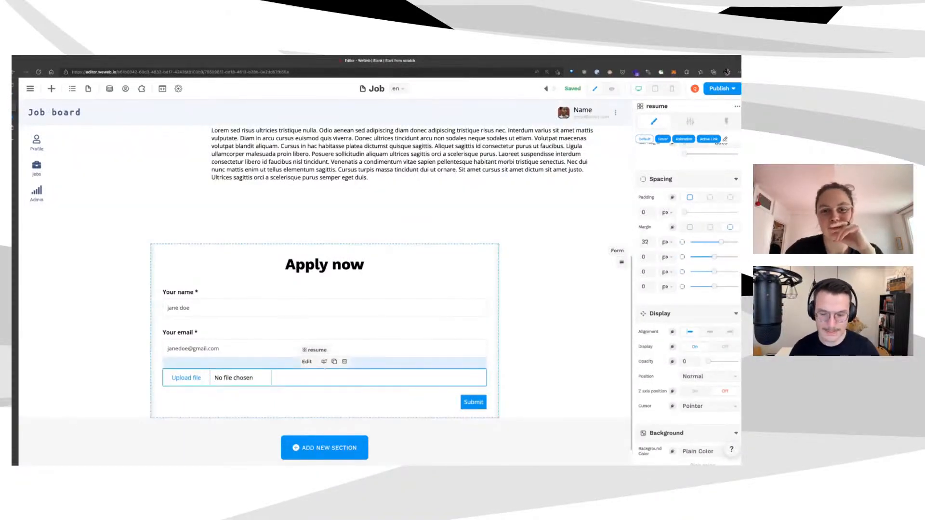
Preview the Job page as a visitor
{"action": "scroll", "coordinate": [688, 289], "scroll_direction": "down", "scroll_amount": 5}
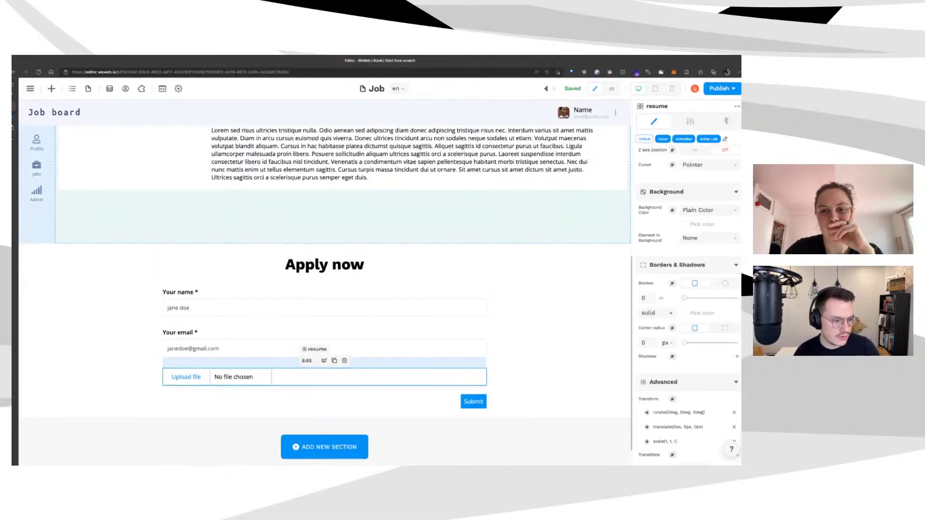
{"action": "scroll", "coordinate": [688, 303], "scroll_direction": "up", "scroll_amount": 2}
{"action": "left_click", "coordinate": [708, 274]}
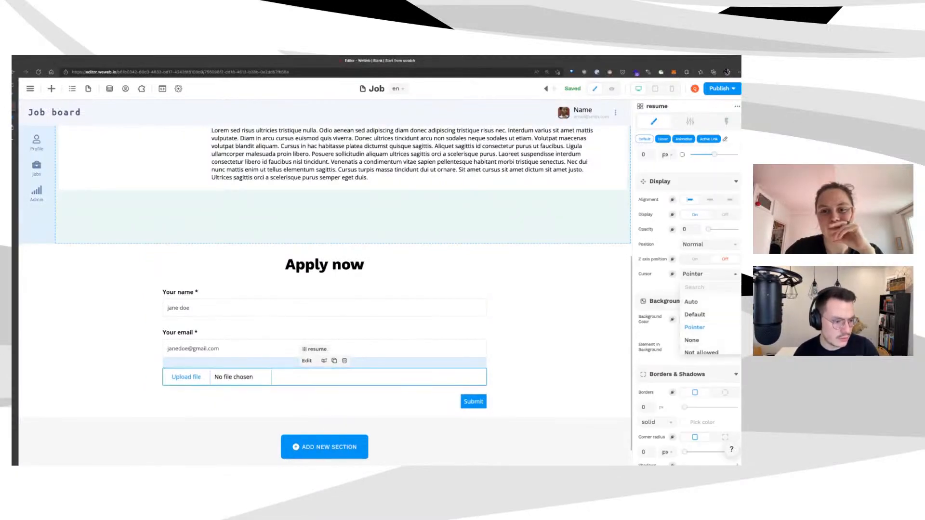
{"action": "left_click", "coordinate": [695, 327]}
{"action": "left_click", "coordinate": [612, 89]}
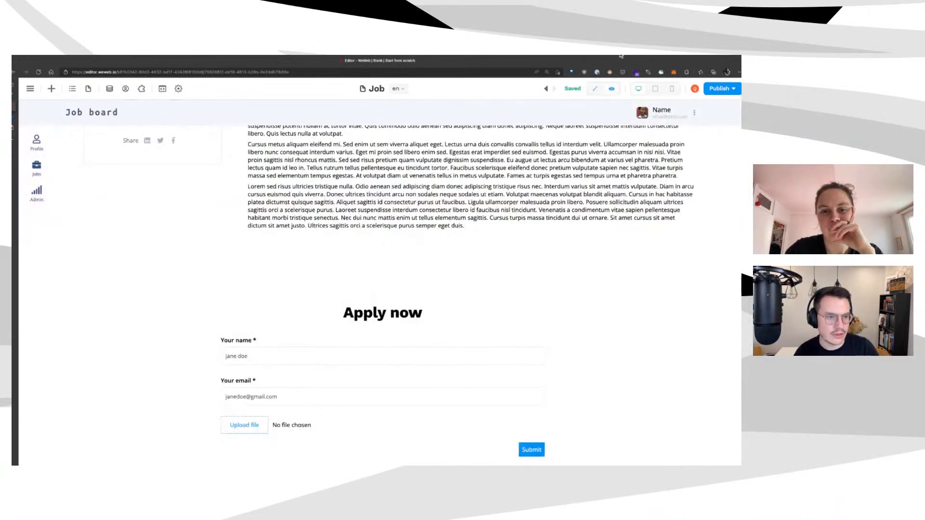
Submit a test application in preview with a name, an e-mail and Homepage visuals.png attached
{"action": "left_click", "coordinate": [595, 89]}
{"action": "left_click", "coordinate": [331, 370]}
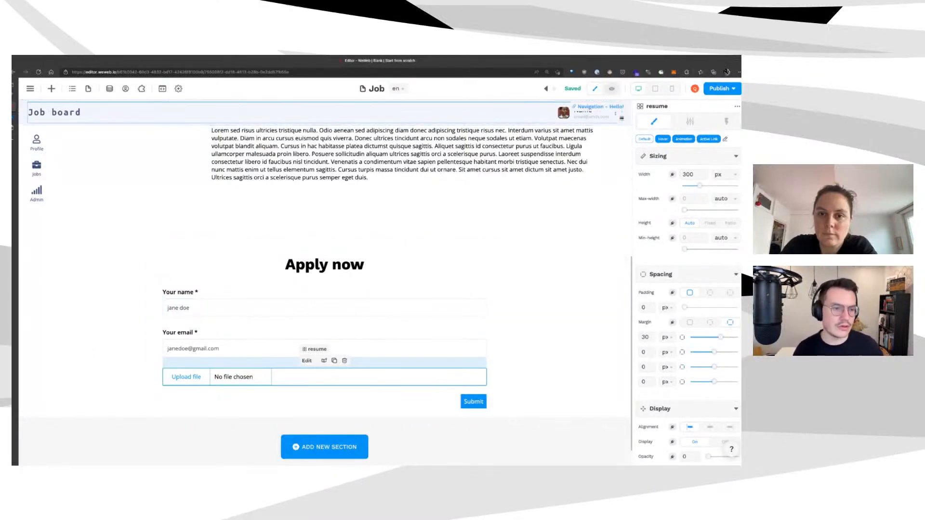
{"action": "left_click", "coordinate": [611, 88]}
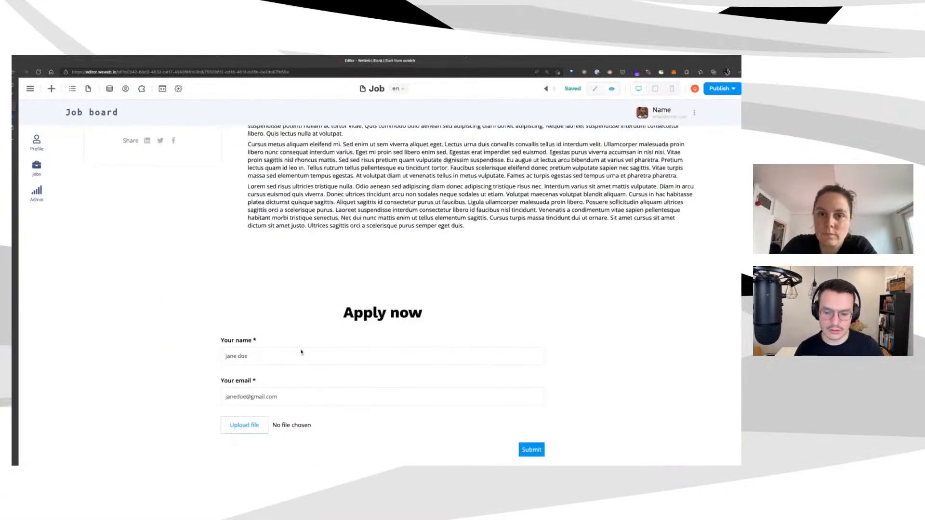
{"action": "type", "text": "quentin"}
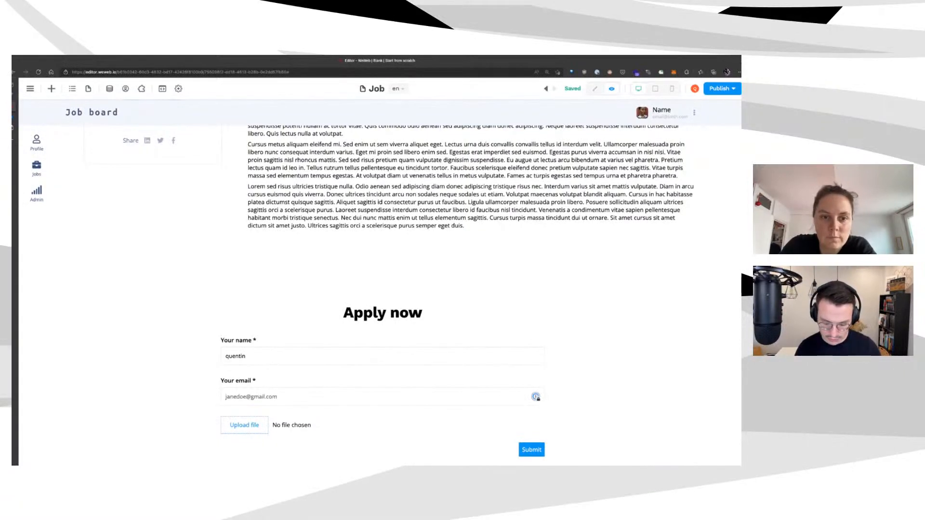
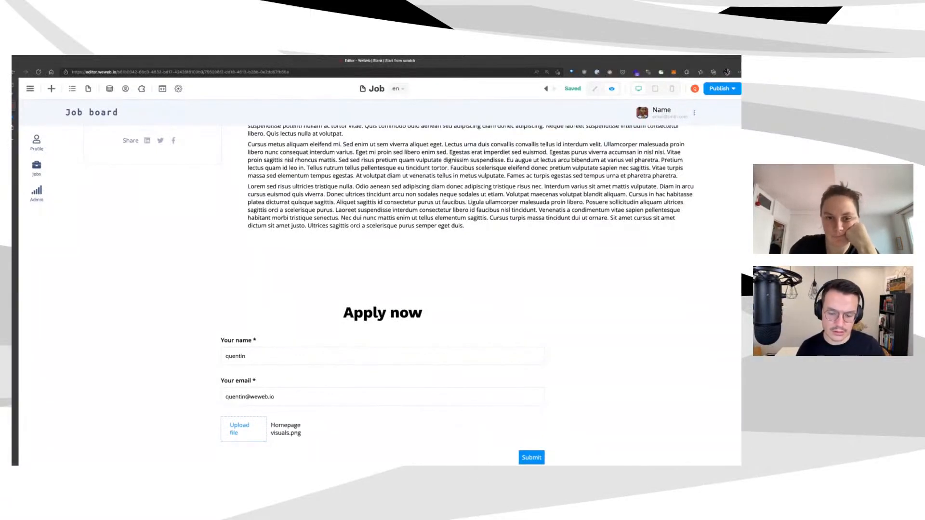
{"action": "scroll", "coordinate": [563, 419], "scroll_direction": "down", "scroll_amount": 1}
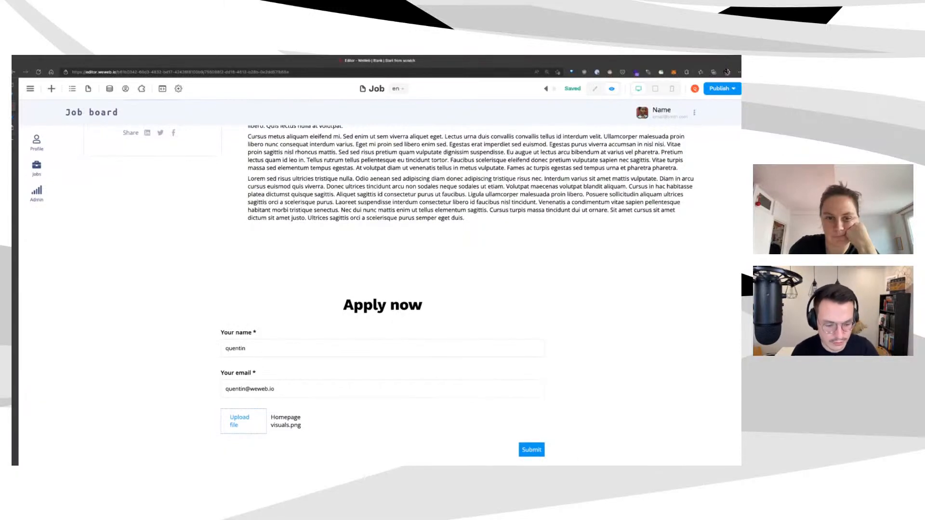
{"action": "left_click", "coordinate": [532, 450]}
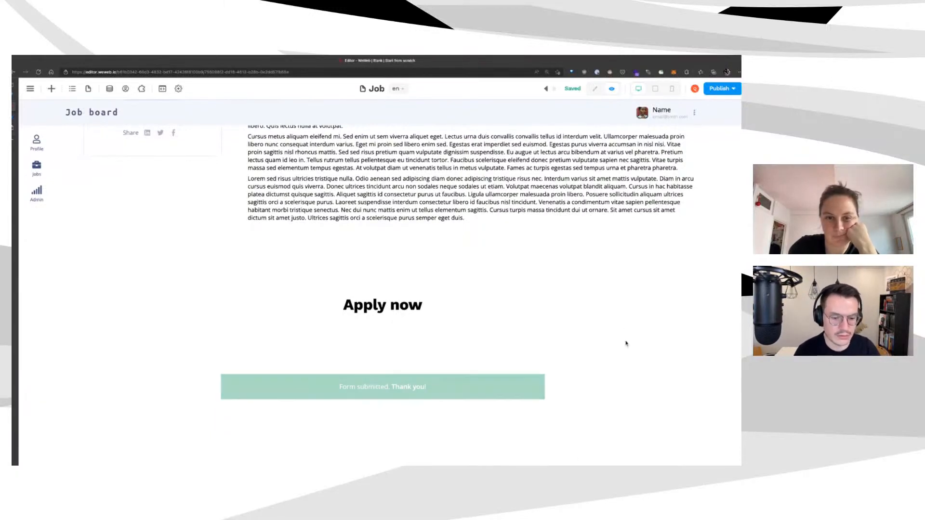
Back in the editor, select the Form Container and view its form state options
{"action": "left_click", "coordinate": [595, 89]}
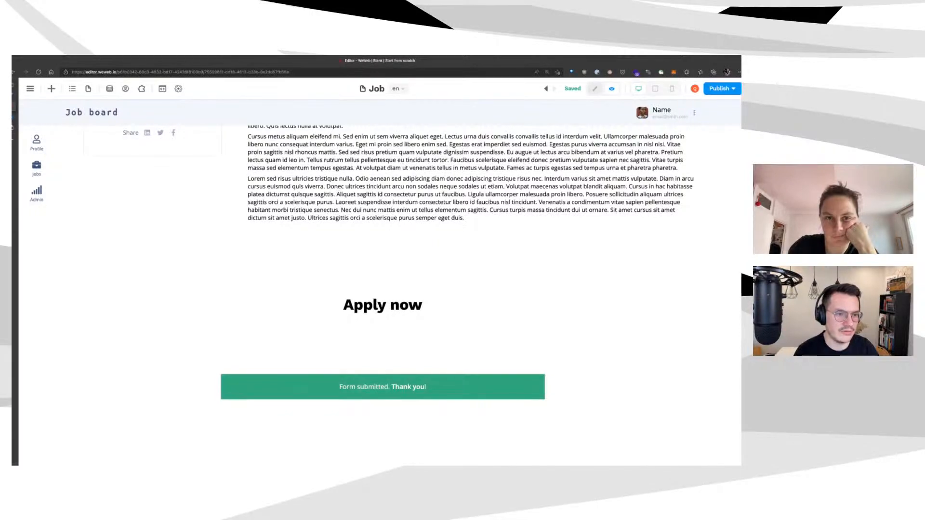
{"action": "left_click", "coordinate": [61, 399]}
{"action": "left_click", "coordinate": [708, 161]}
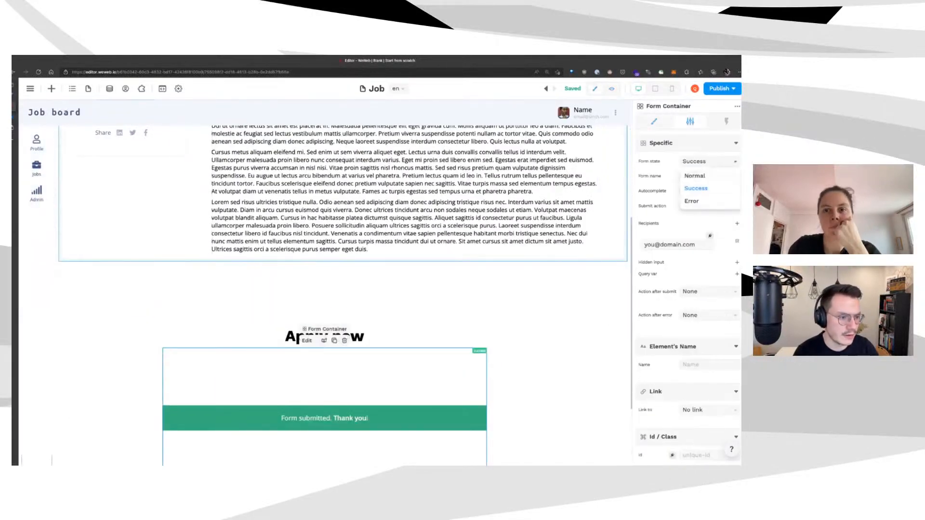
Add a form workflow named 'job application' that runs on form submit
{"action": "left_click", "coordinate": [694, 176]}
{"action": "left_click", "coordinate": [726, 121]}
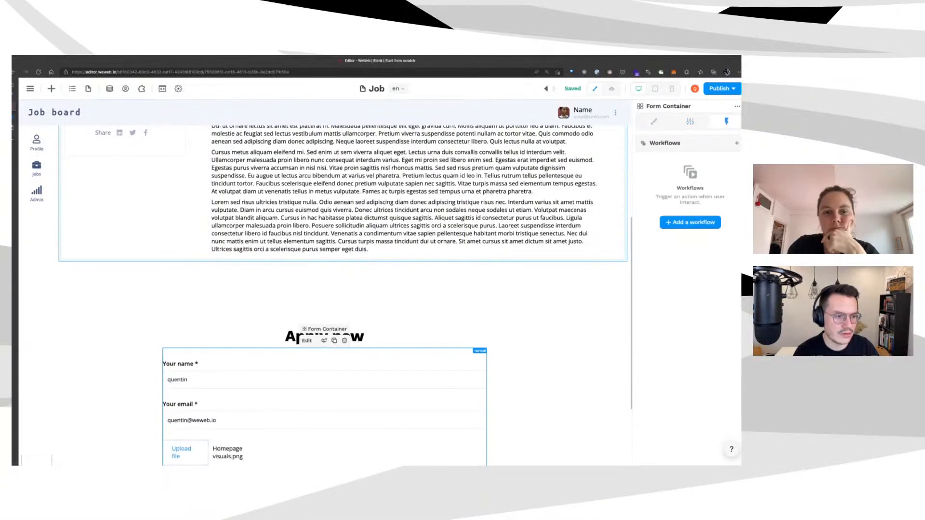
{"action": "left_click", "coordinate": [690, 222]}
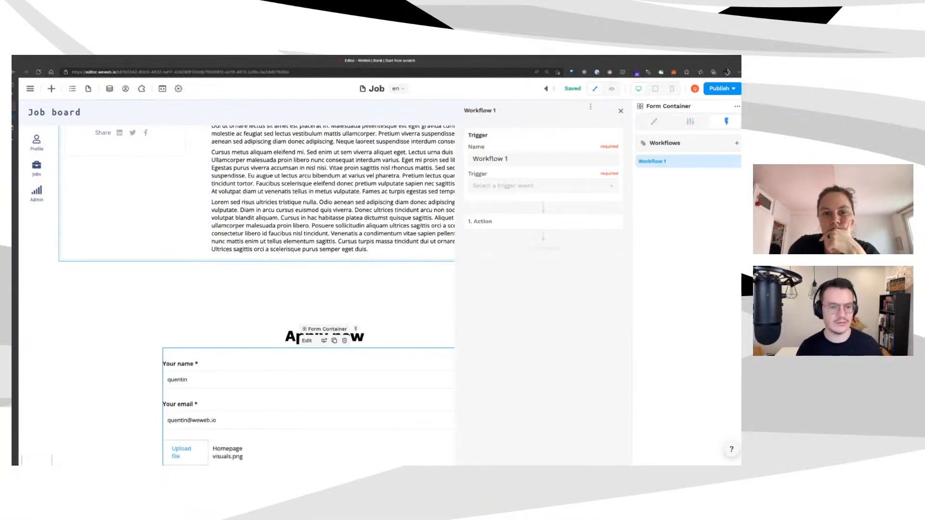
{"action": "triple_click", "coordinate": [506, 159]}
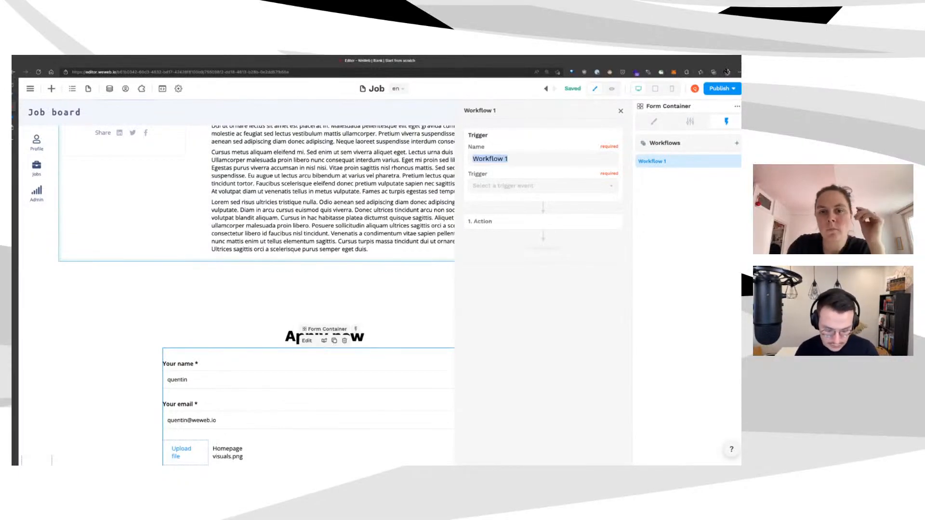
{"action": "type", "text": "job application"}
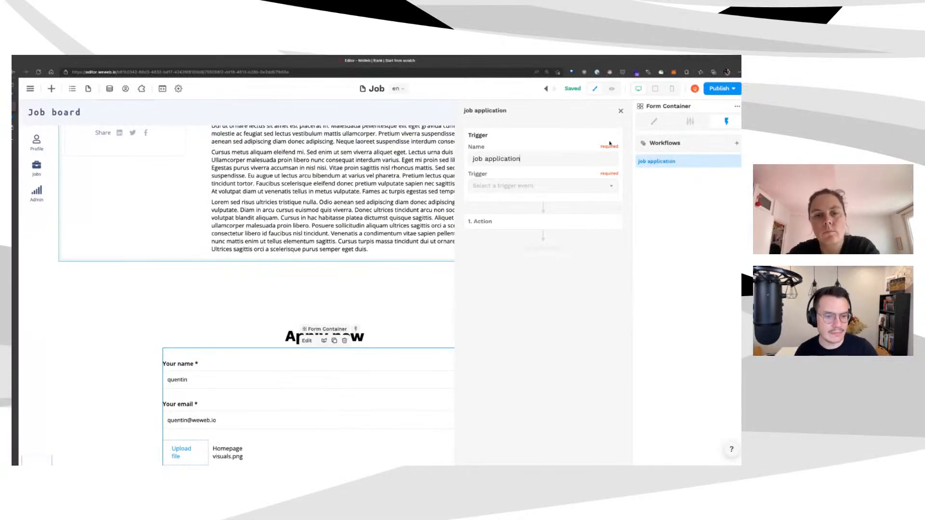
{"action": "left_click", "coordinate": [554, 186]}
{"action": "left_click", "coordinate": [557, 242]}
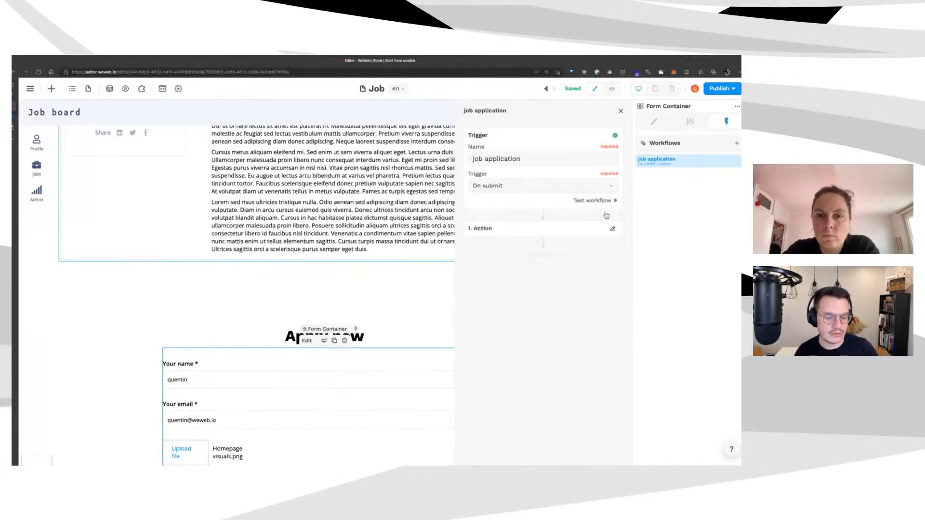
Make the first action an Upload file step named 'upload resume' using resume - value
{"action": "left_click", "coordinate": [613, 228]}
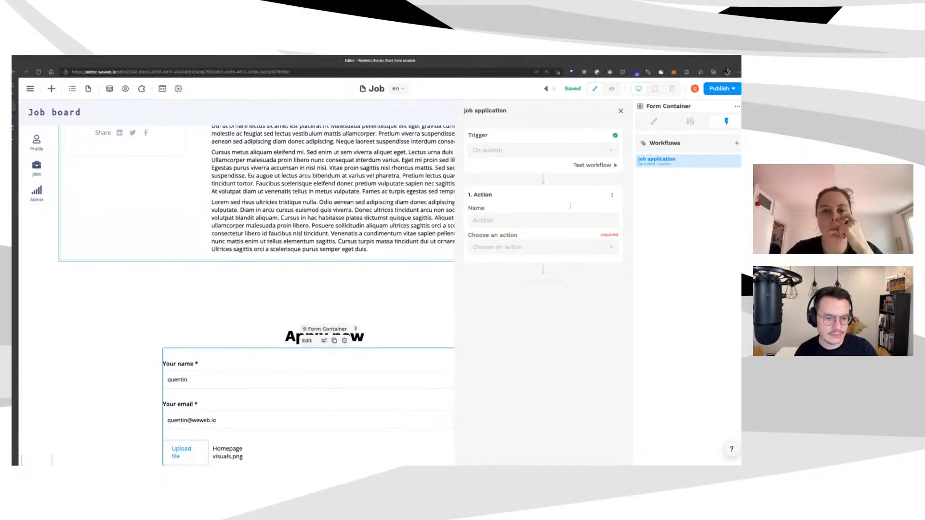
{"action": "type", "text": "upload "}
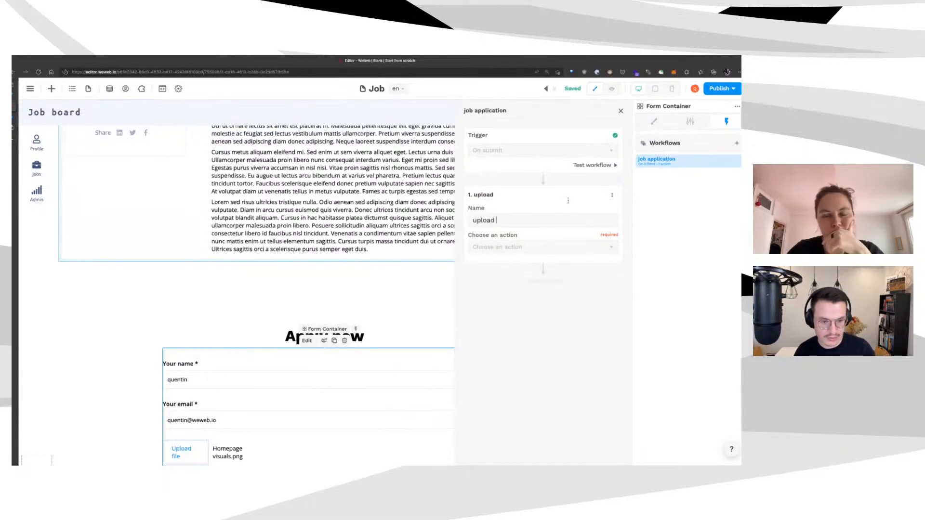
{"action": "type", "text": "resume"}
{"action": "left_click", "coordinate": [577, 247]}
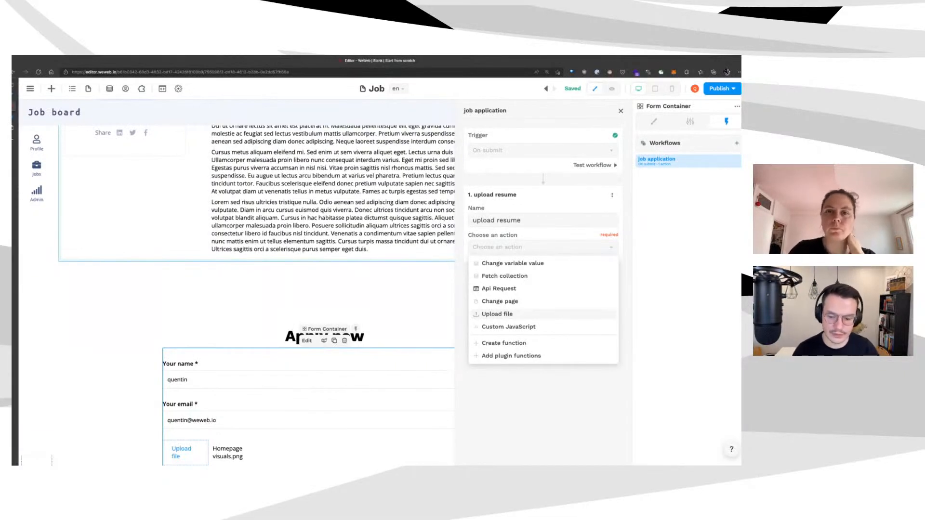
{"action": "left_click", "coordinate": [570, 314]}
{"action": "left_click", "coordinate": [564, 220]}
{"action": "type", "text": "upload resume"}
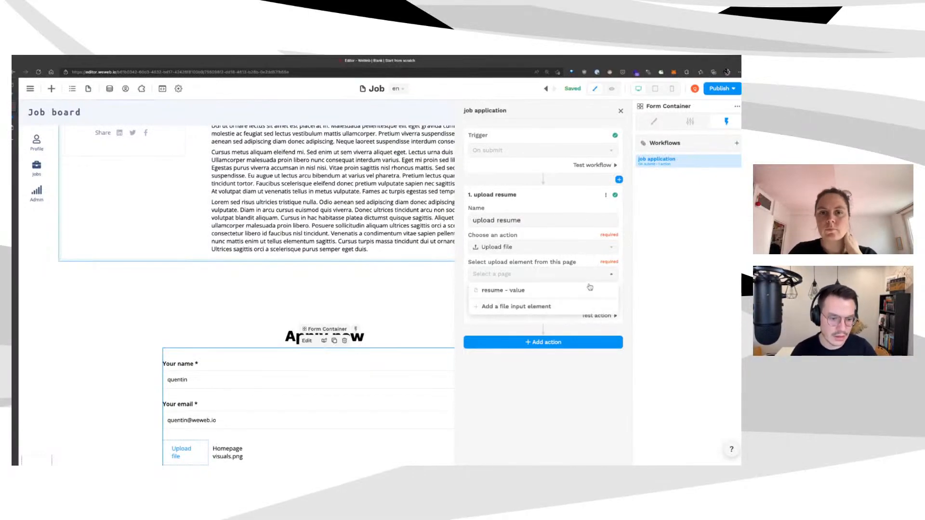
{"action": "left_click", "coordinate": [600, 283]}
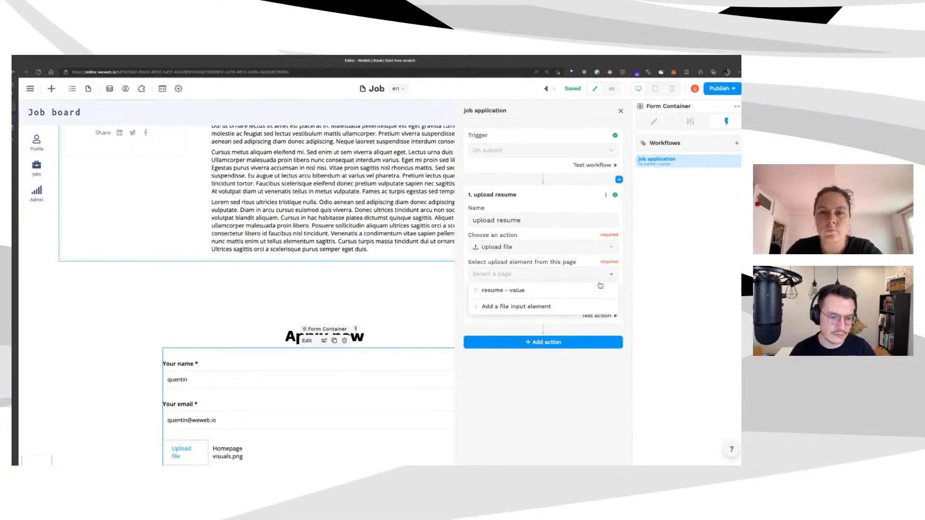
{"action": "scroll", "coordinate": [286, 461], "scroll_direction": "down", "scroll_amount": 3}
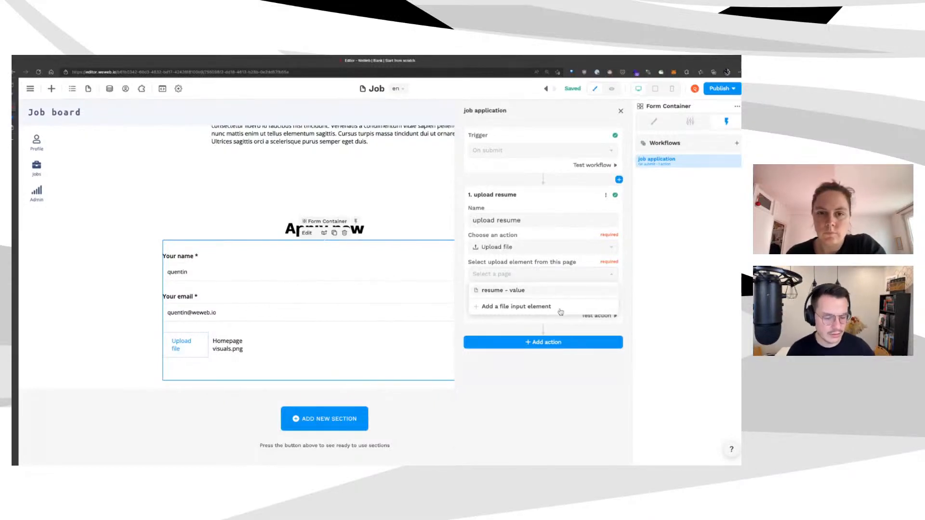
{"action": "left_click", "coordinate": [543, 290]}
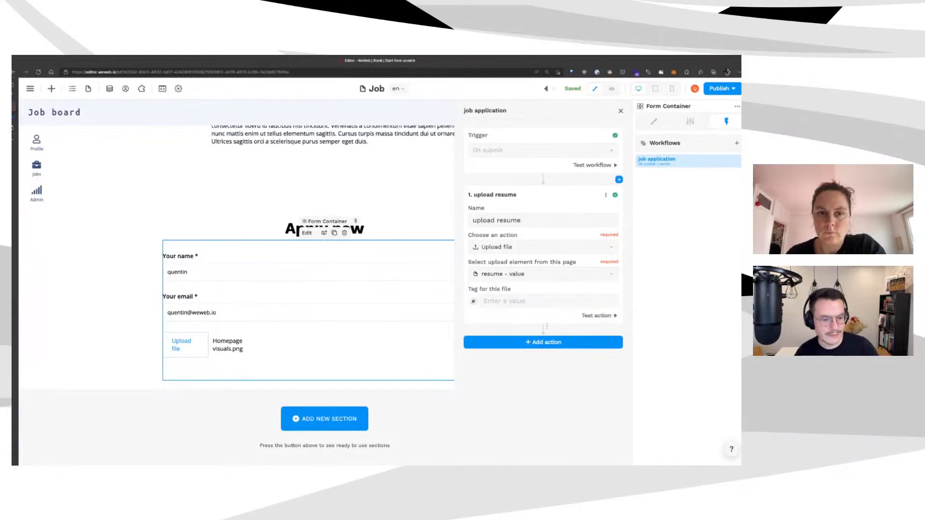
Test the upload resume action and open the resulting file URL in a new tab to verify it
{"action": "left_click", "coordinate": [599, 316]}
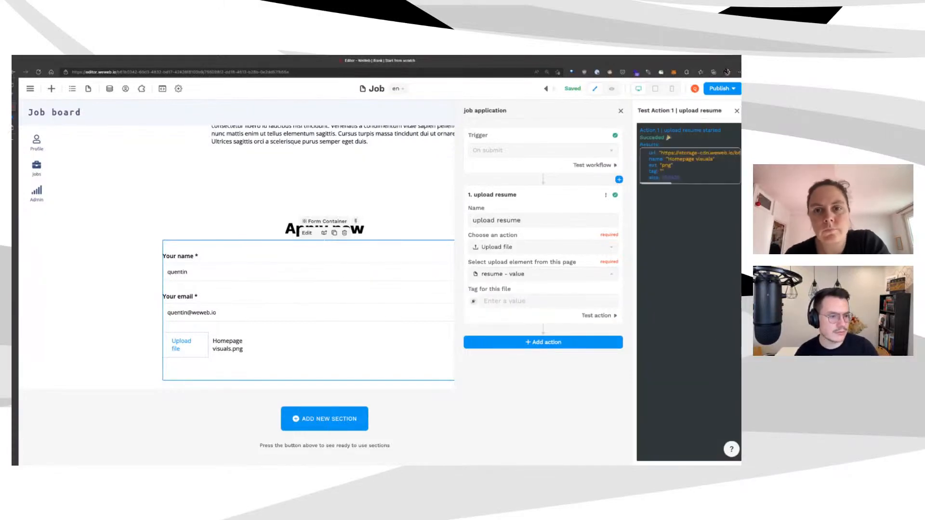
{"action": "scroll", "coordinate": [690, 166], "scroll_direction": "right", "scroll_amount": 1}
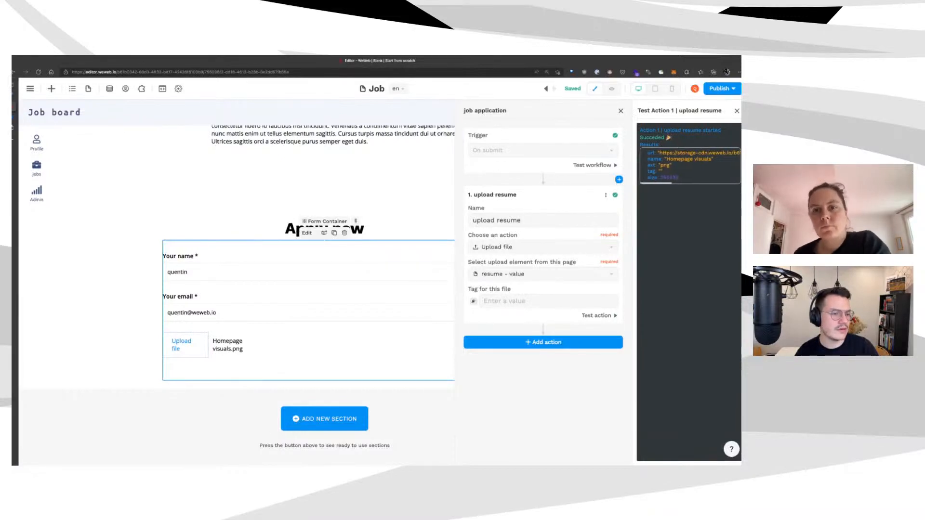
{"action": "scroll", "coordinate": [690, 166], "scroll_direction": "left", "scroll_amount": 1}
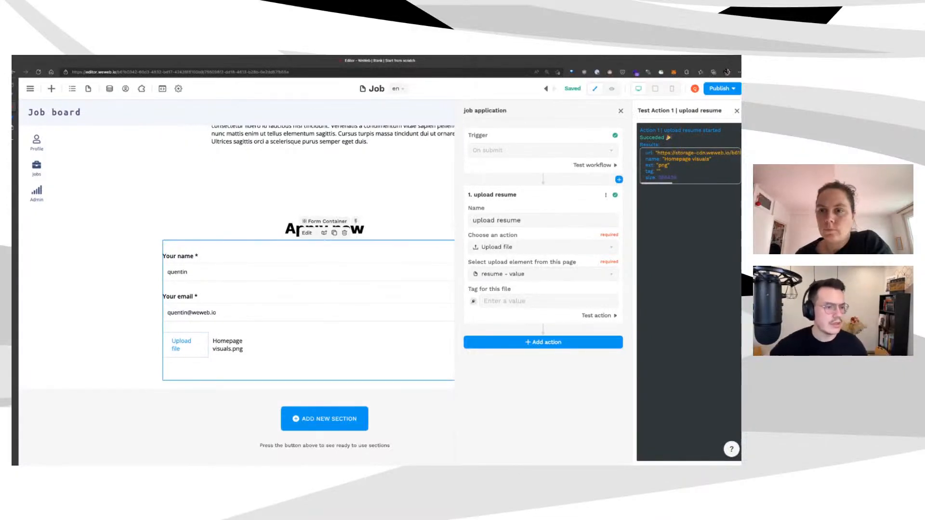
{"action": "scroll", "coordinate": [690, 166], "scroll_direction": "right", "scroll_amount": 5}
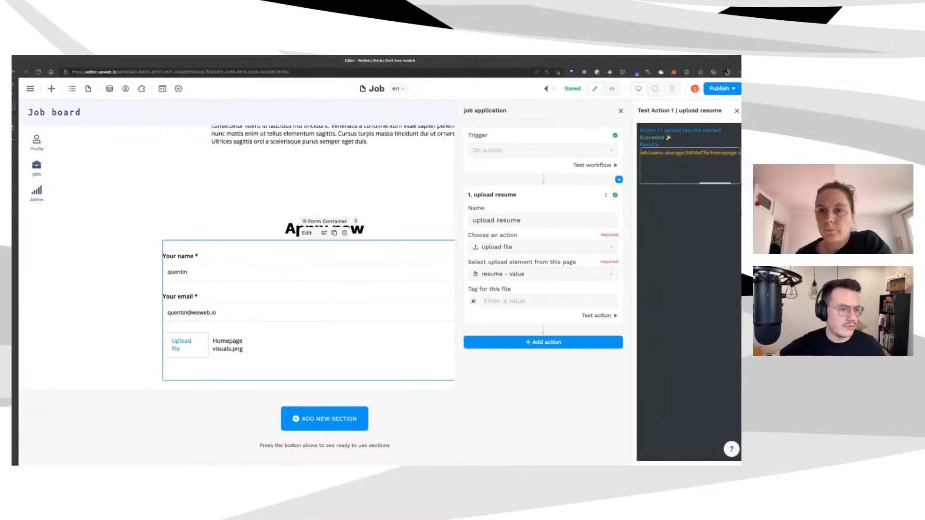
{"action": "scroll", "coordinate": [690, 166], "scroll_direction": "left", "scroll_amount": 2}
{"action": "scroll", "coordinate": [690, 166], "scroll_direction": "left", "scroll_amount": 3}
{"action": "left_click_drag", "start_coordinate": [661, 153], "coordinate": [739, 153]}
{"action": "key", "text": "super+c"}
{"action": "key", "text": "super+t"}
{"action": "key", "text": "super+v"}
{"action": "key", "text": "Return"}
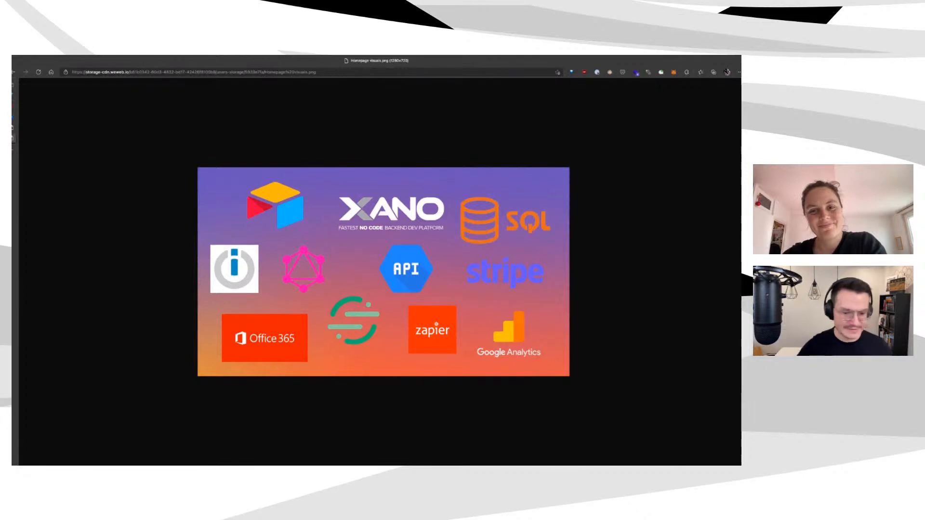
{"action": "key", "text": "super+w"}
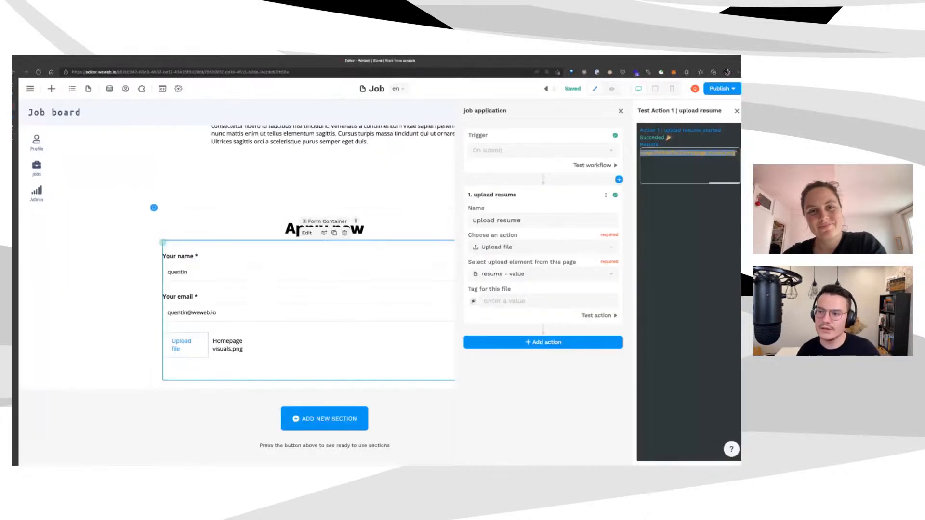
Add a second workflow action of type API Request
{"action": "left_click", "coordinate": [598, 342]}
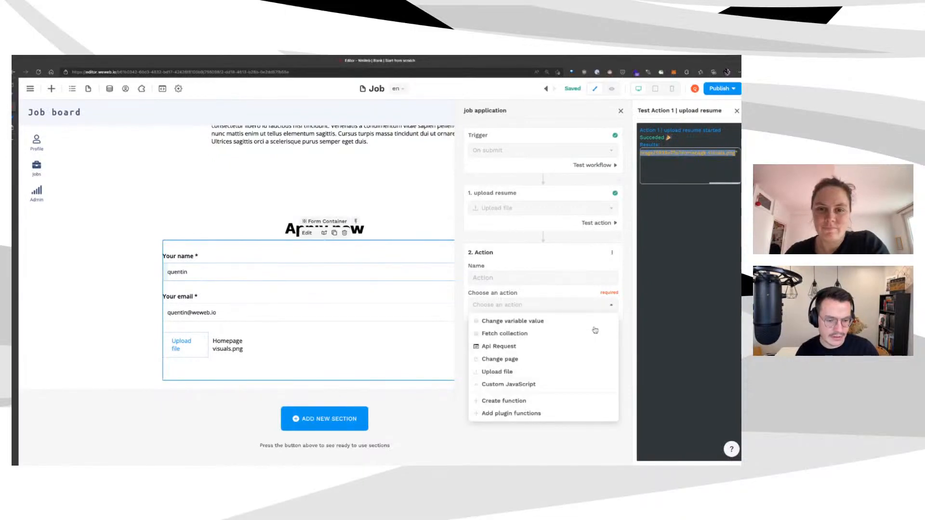
{"action": "left_click", "coordinate": [590, 347]}
{"action": "scroll", "coordinate": [593, 370], "scroll_direction": "down", "scroll_amount": 1}
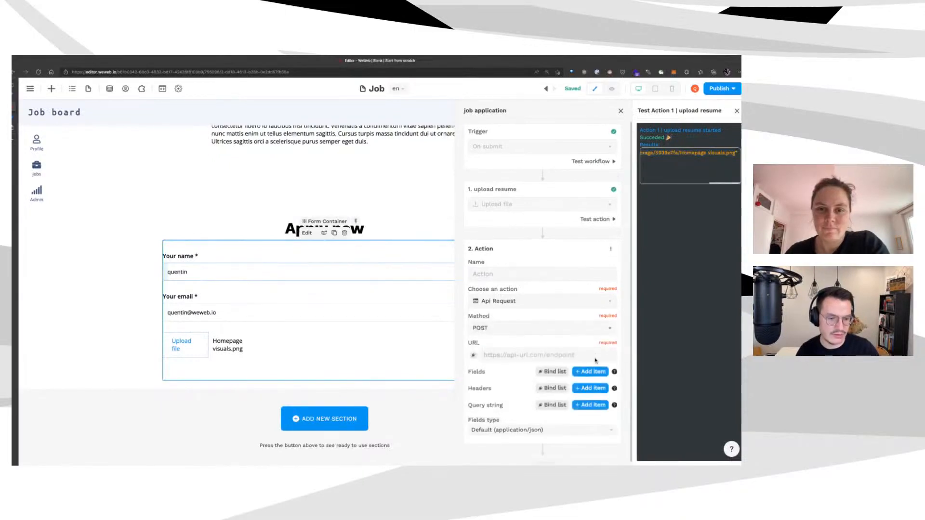
{"action": "scroll", "coordinate": [596, 360], "scroll_direction": "down", "scroll_amount": 1}
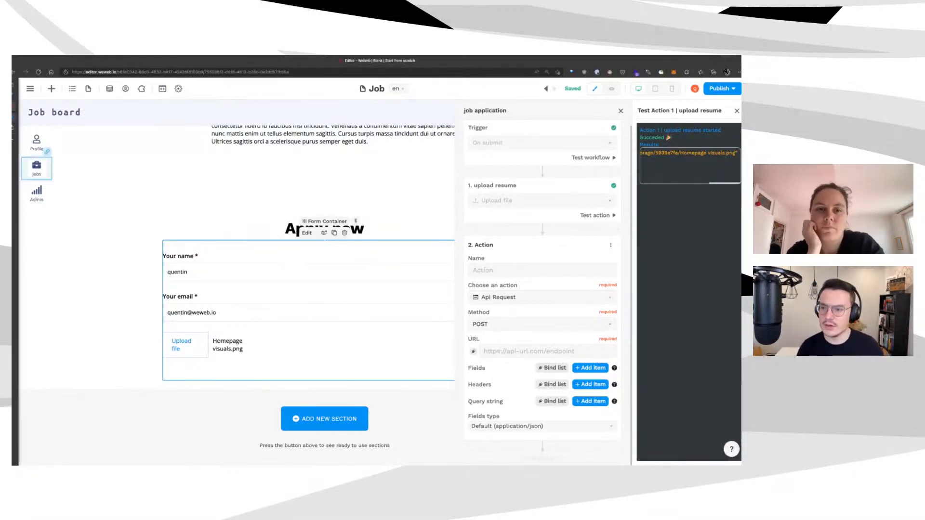
{"action": "left_click", "coordinate": [15, 118]}
Open the careers POST /application endpoint and inspect the application table's records
{"action": "left_click", "coordinate": [35, 177]}
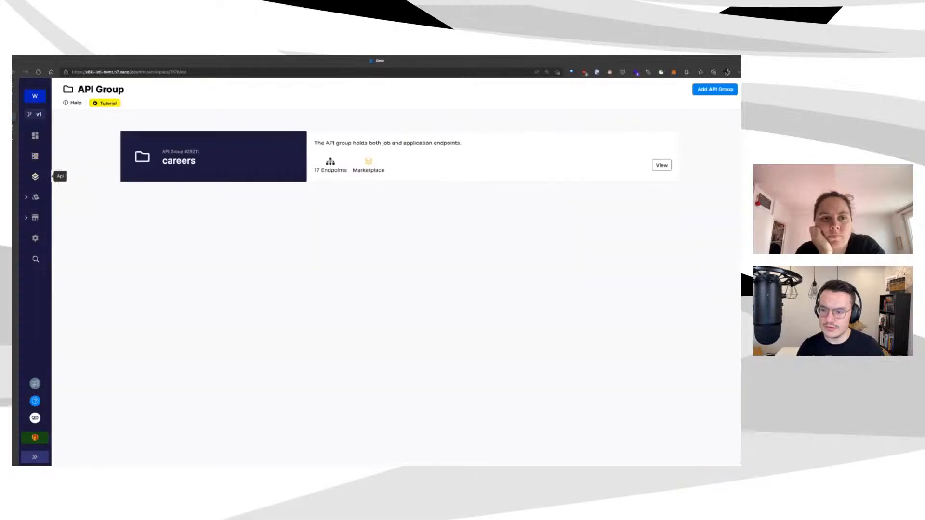
{"action": "left_click", "coordinate": [583, 153]}
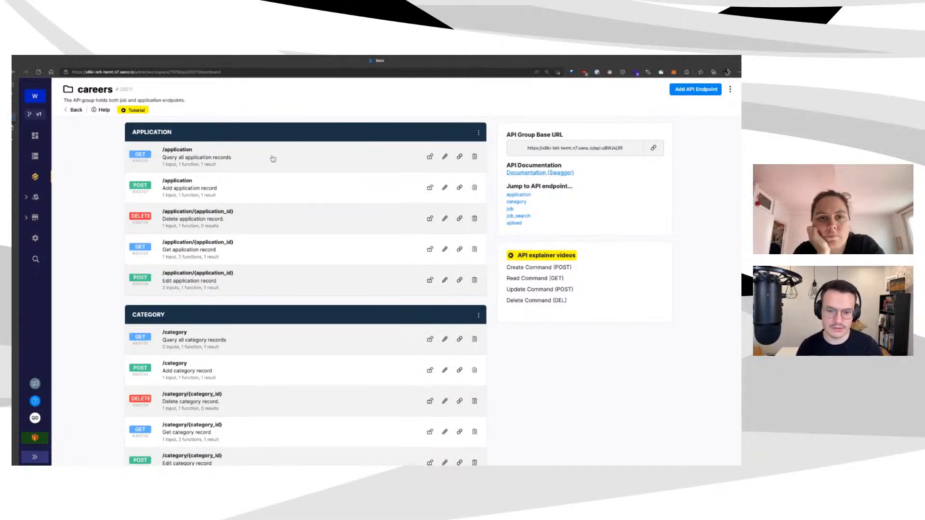
{"action": "left_click", "coordinate": [301, 183]}
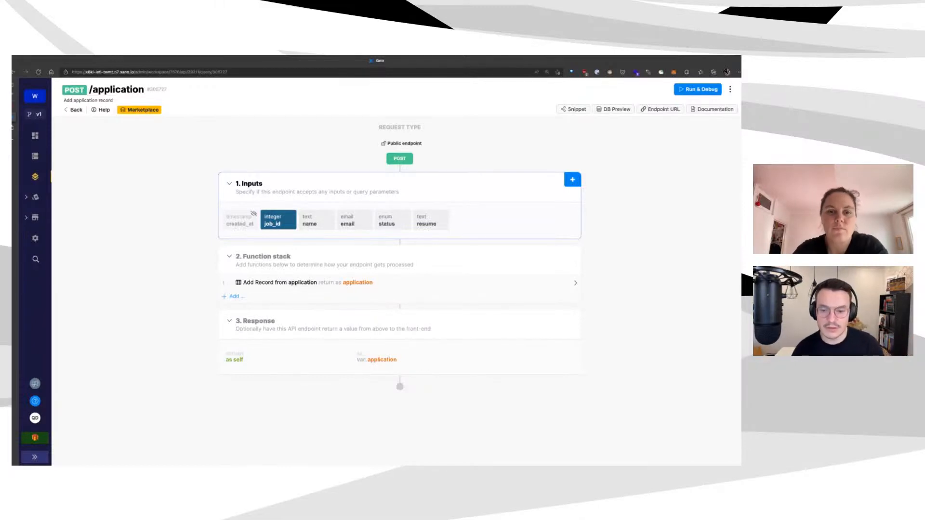
{"action": "left_click", "coordinate": [165, 171]}
{"action": "left_click", "coordinate": [34, 156]}
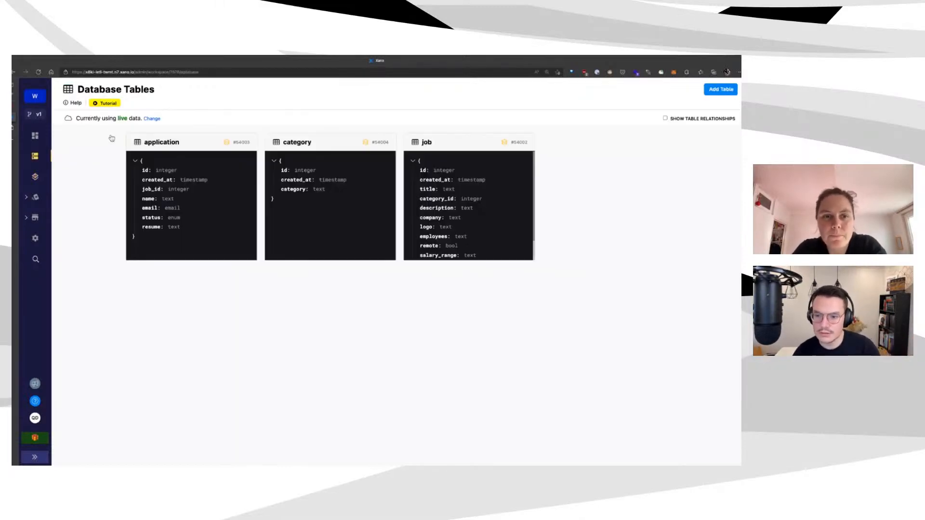
{"action": "left_click", "coordinate": [165, 140]}
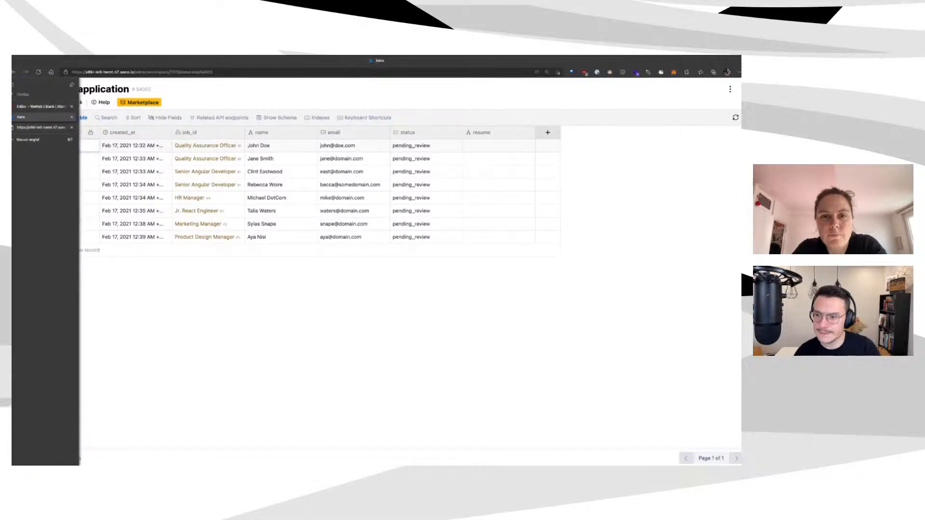
Copy the POST /application endpoint URL and return to WeWeb
{"action": "left_click", "coordinate": [35, 176]}
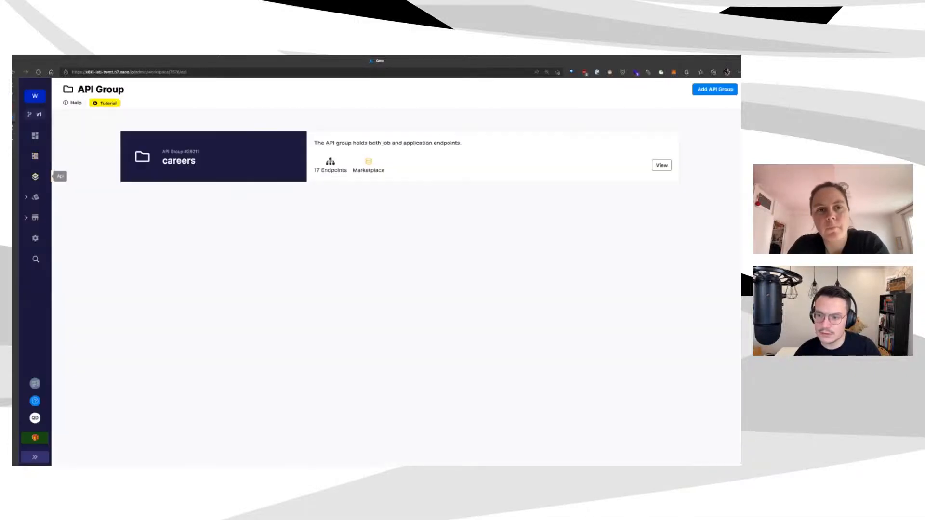
{"action": "left_click", "coordinate": [271, 149]}
{"action": "left_click", "coordinate": [217, 194]}
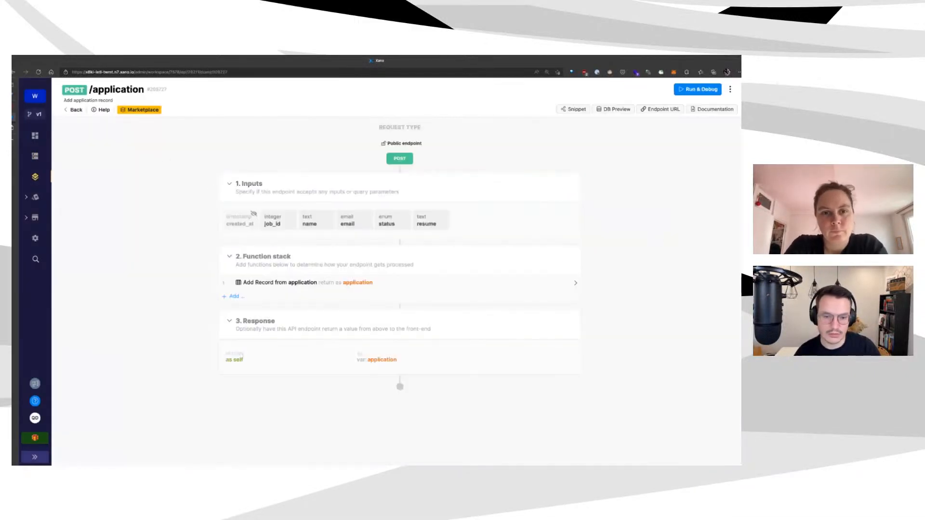
{"action": "left_click", "coordinate": [660, 109]}
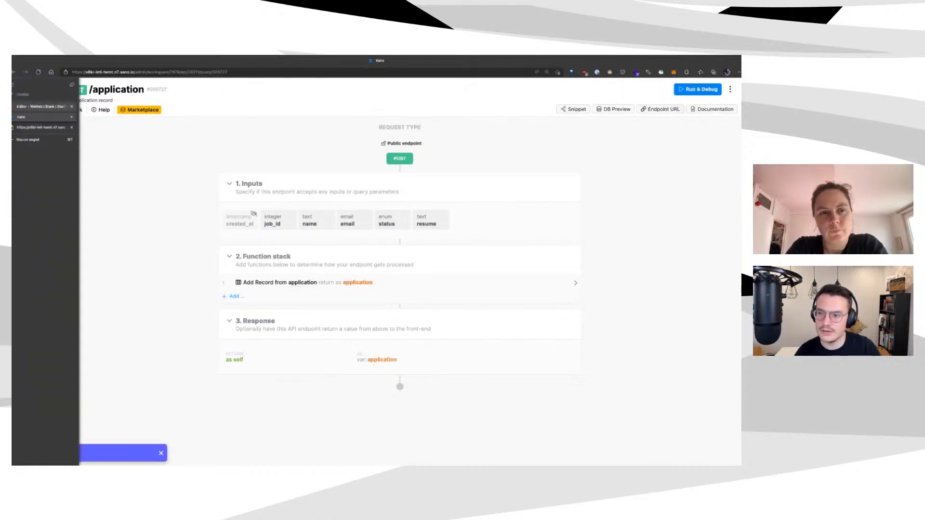
{"action": "left_click", "coordinate": [39, 106]}
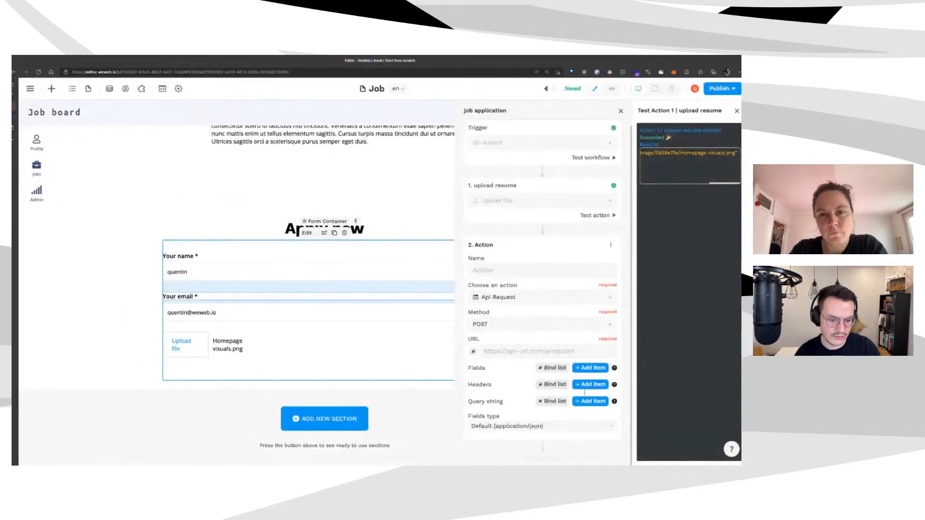
Paste the Xano endpoint as the request URL and name the action 'create job application'
{"action": "left_click", "coordinate": [544, 351]}
{"action": "key", "text": "ctrl+v"}
{"action": "left_click", "coordinate": [551, 278]}
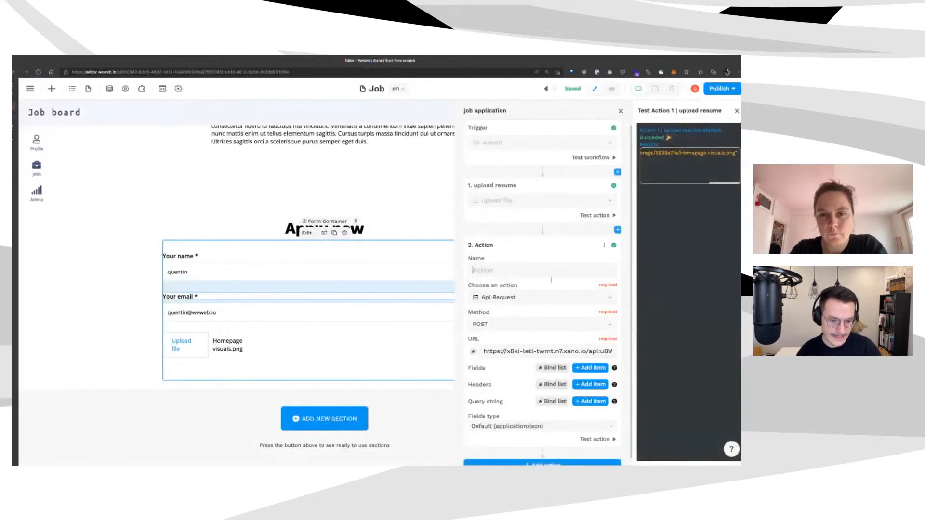
{"action": "type", "text": "crea"}
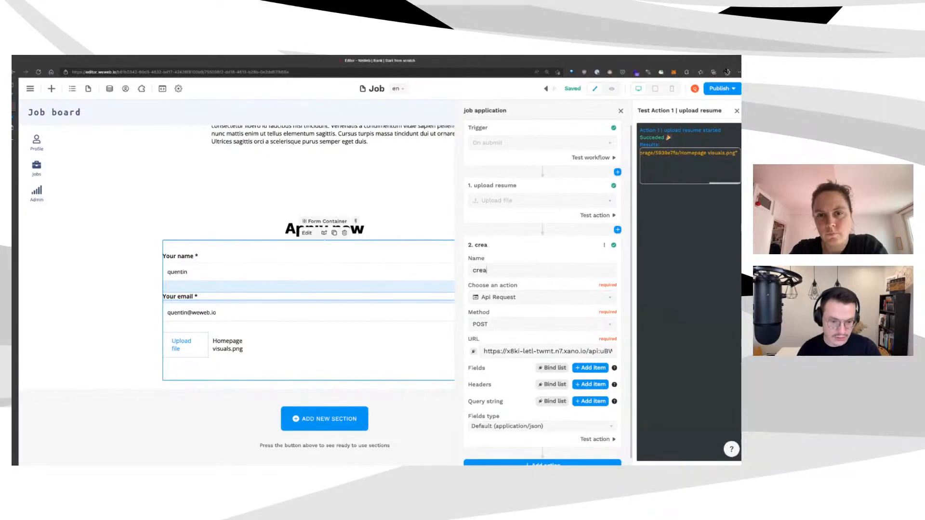
{"action": "type", "text": "te jhb application"}
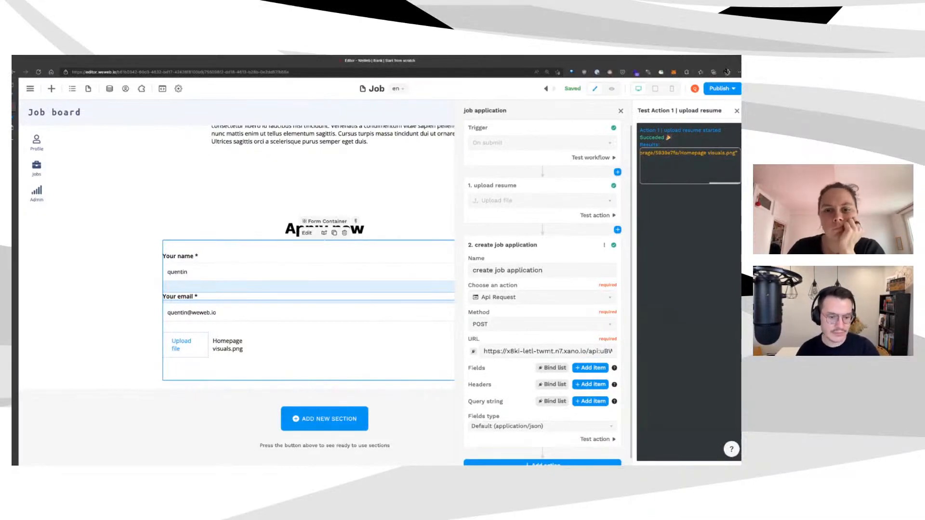
{"action": "scroll", "coordinate": [600, 361], "scroll_direction": "down", "scroll_amount": 1}
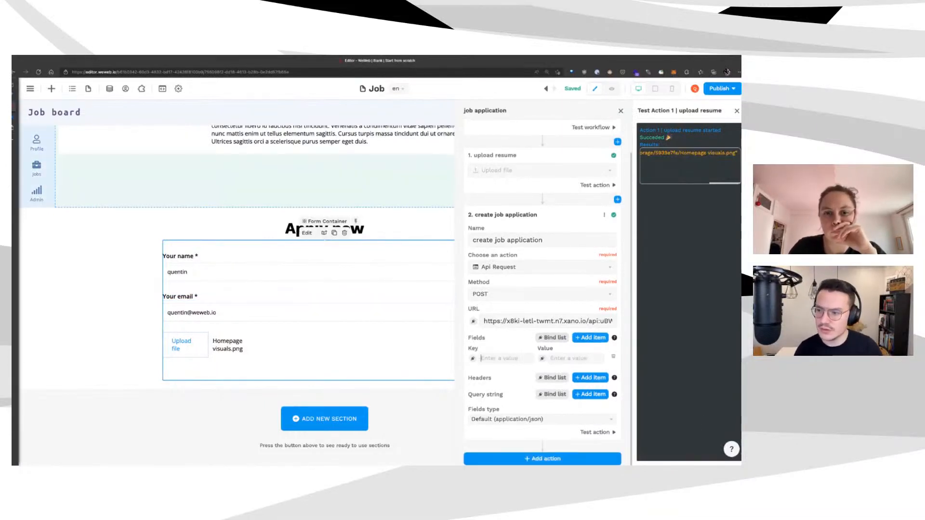
{"action": "left_click", "coordinate": [14, 117]}
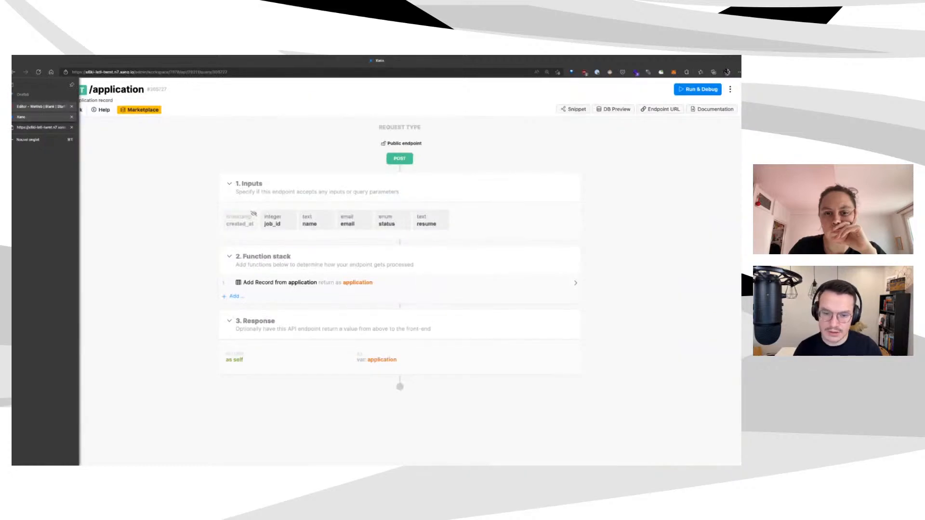
{"action": "left_click", "coordinate": [41, 106]}
Add request field keys job_id, name, email, status and resume
{"action": "left_click", "coordinate": [501, 358]}
{"action": "type", "text": "job"}
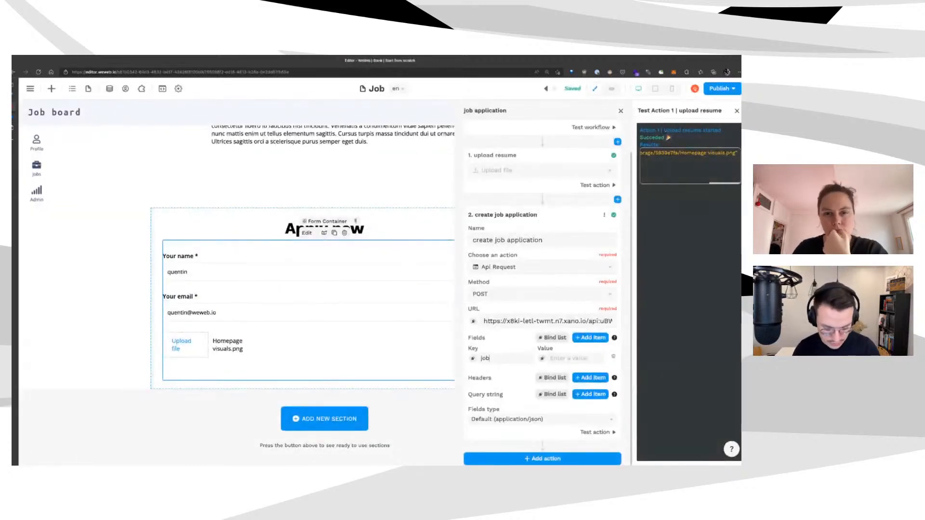
{"action": "type", "text": "_id"}
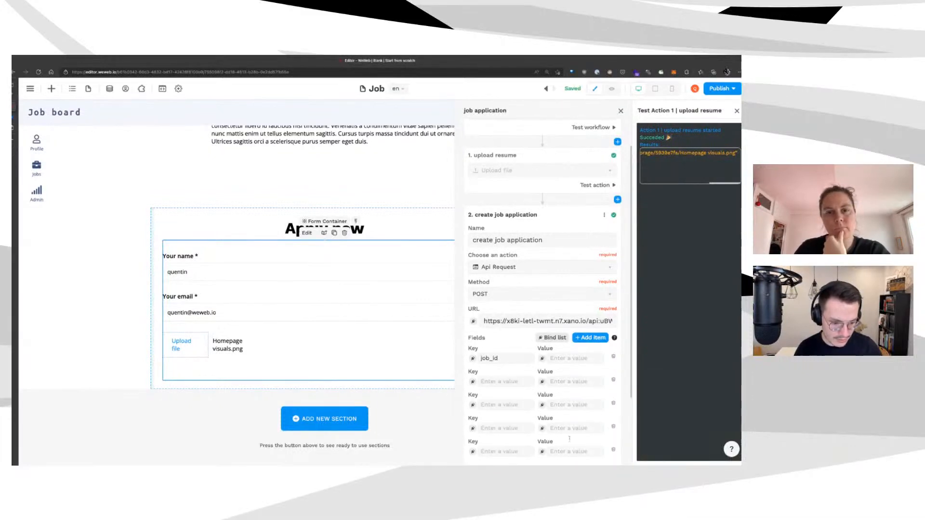
{"action": "type", "text": "name"}
{"action": "scroll", "coordinate": [568, 439], "scroll_direction": "down", "scroll_amount": 2}
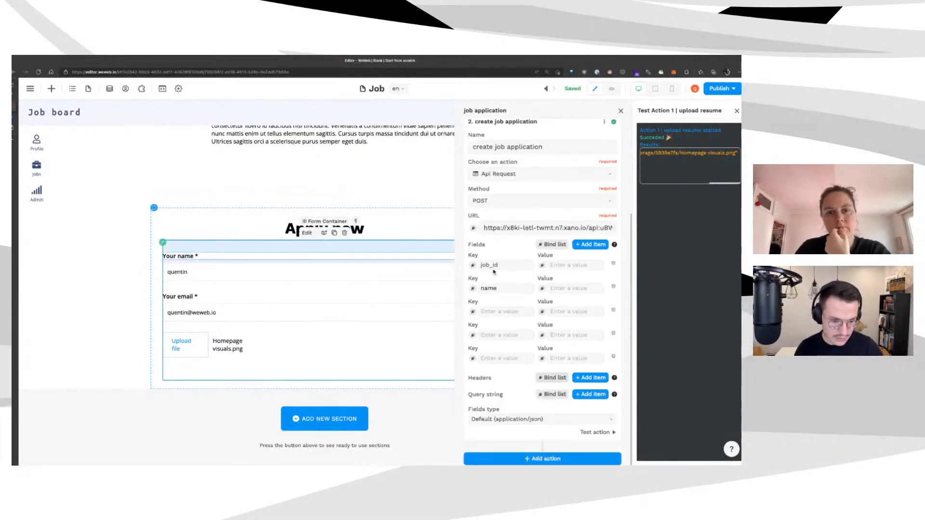
{"action": "type", "text": "email"}
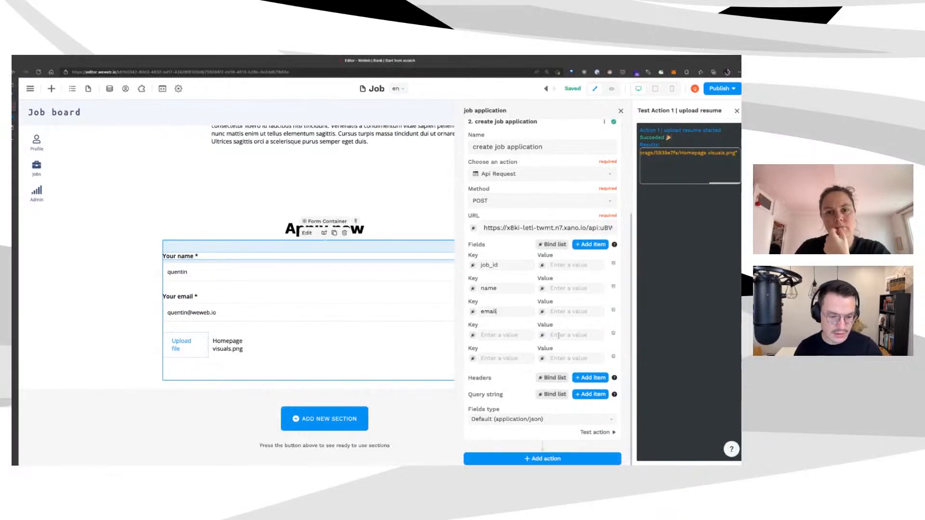
{"action": "type", "text": "statu"}
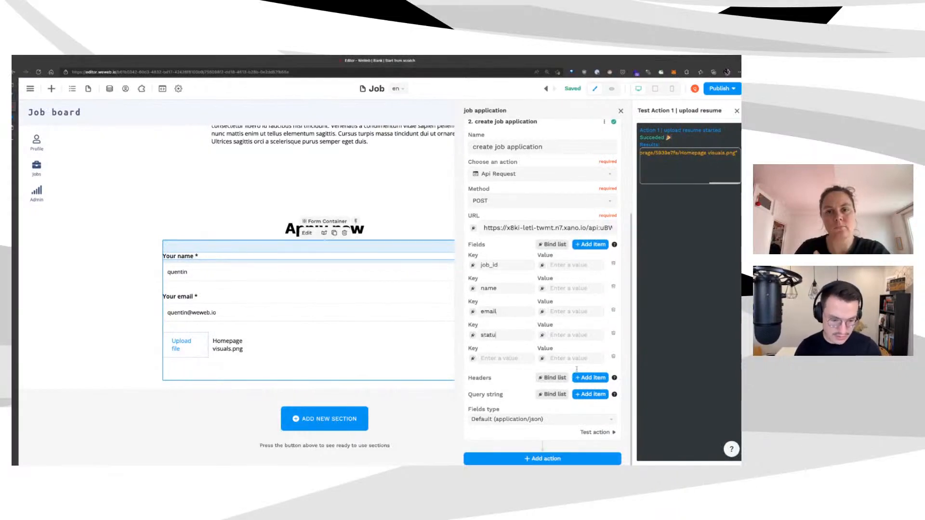
{"action": "type", "text": "resume"}
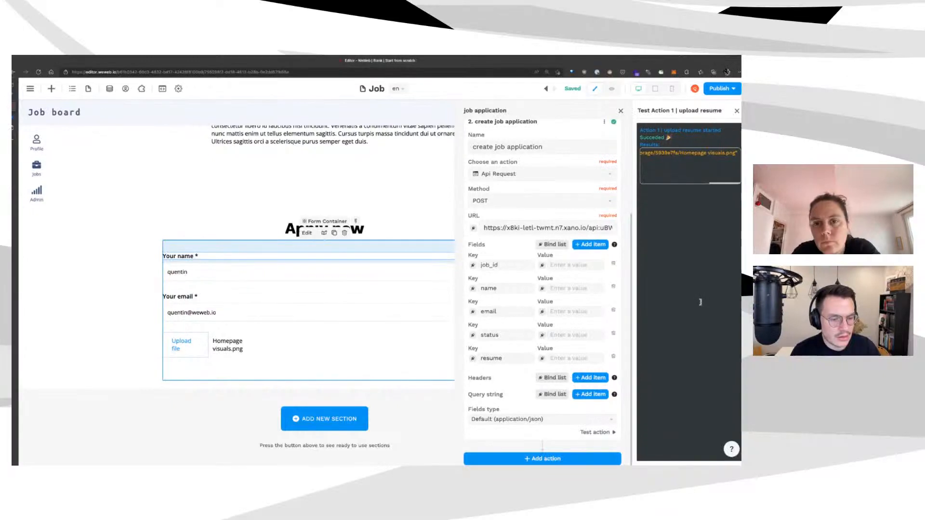
{"action": "mouse_move", "coordinate": [15, 117]}
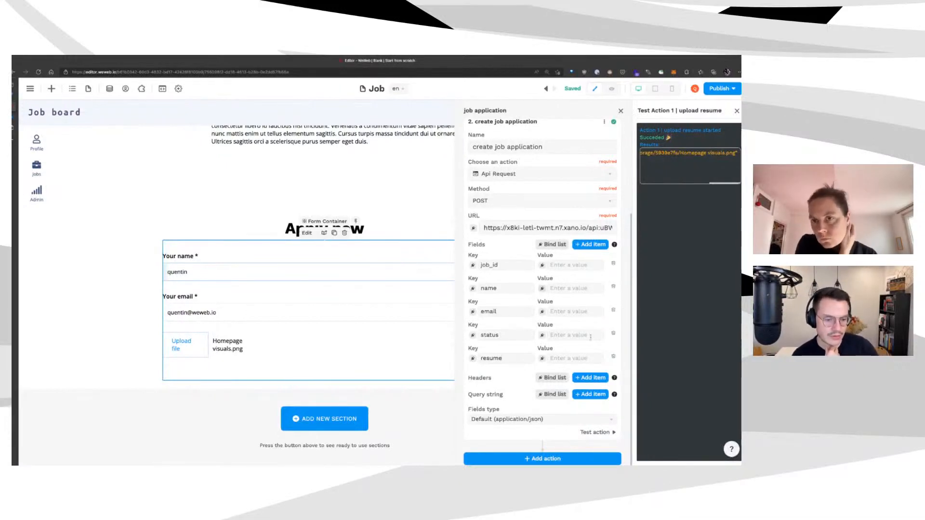
{"action": "left_click", "coordinate": [542, 288]}
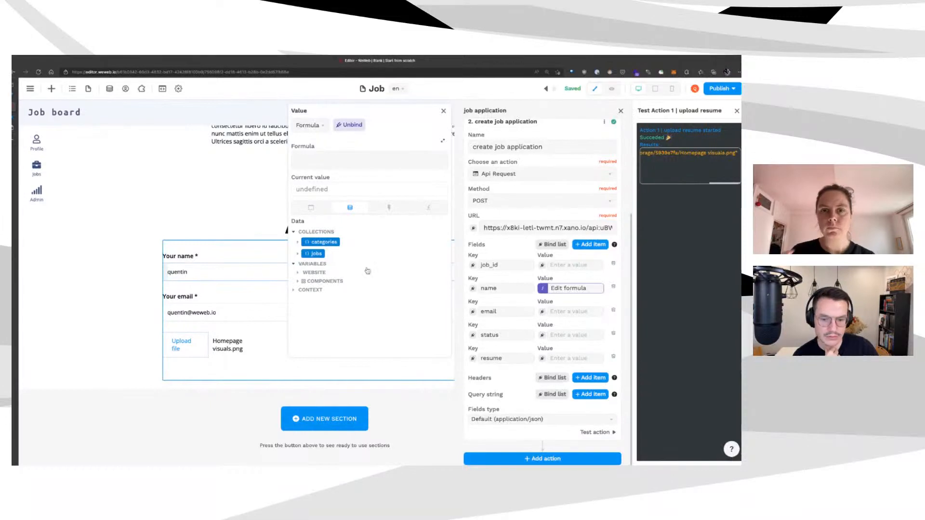
Bind name and email to the form inputs and set status to pending_review
{"action": "left_click", "coordinate": [318, 281]}
{"action": "scroll", "coordinate": [337, 308], "scroll_direction": "down", "scroll_amount": 1}
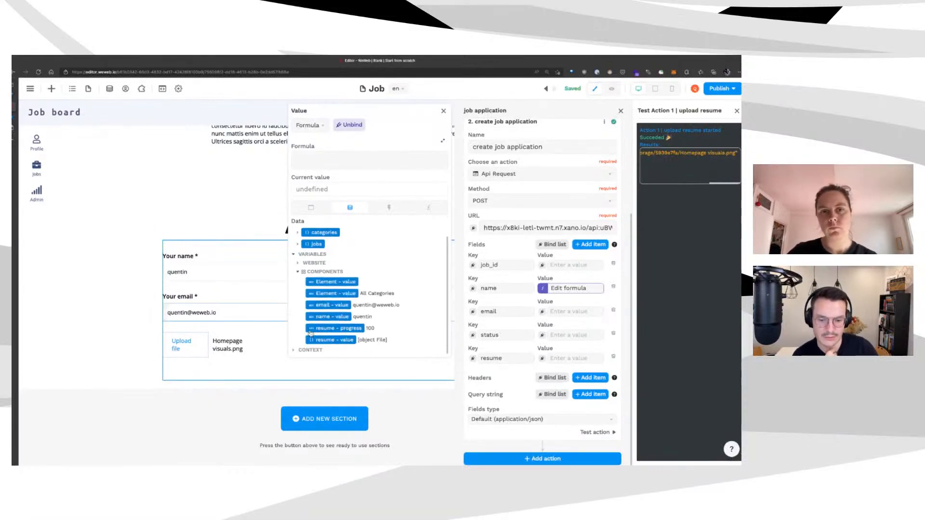
{"action": "left_click", "coordinate": [327, 317]}
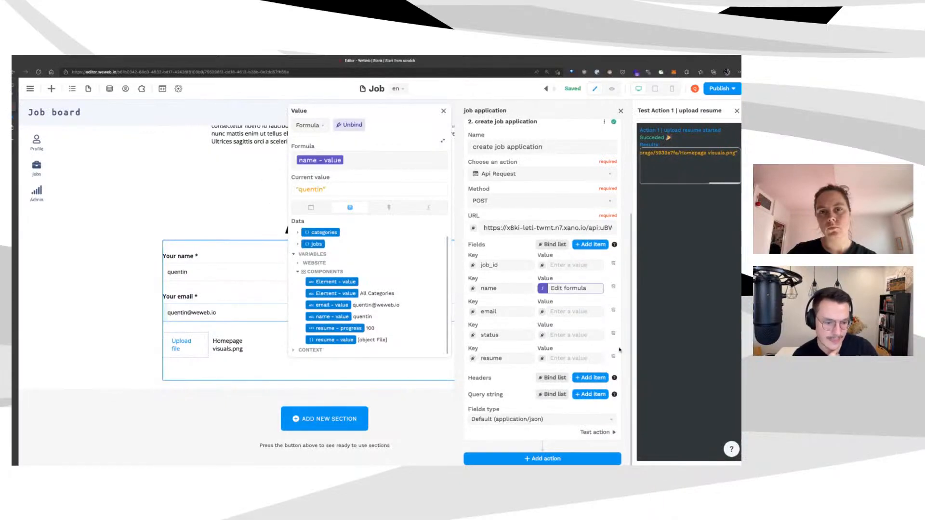
{"action": "left_click", "coordinate": [570, 311]}
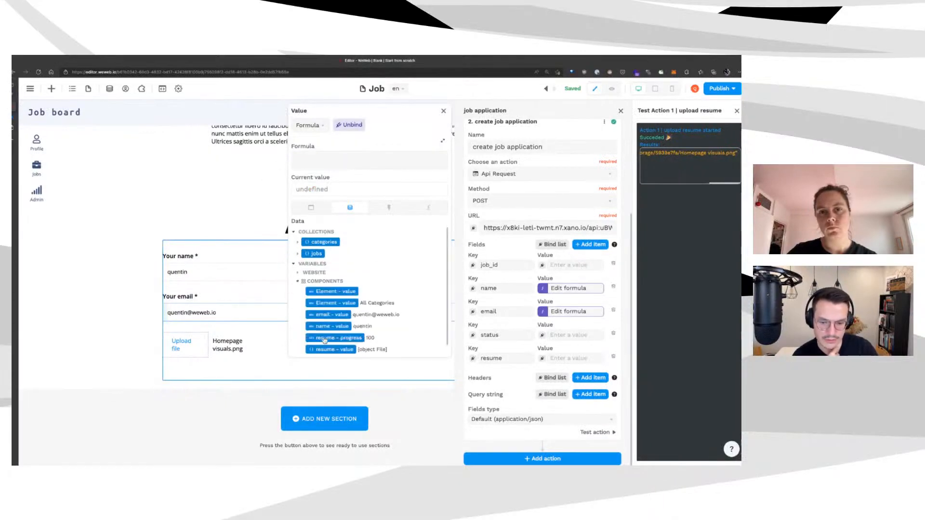
{"action": "scroll", "coordinate": [325, 340], "scroll_direction": "down", "scroll_amount": 1}
{"action": "left_click", "coordinate": [331, 305]}
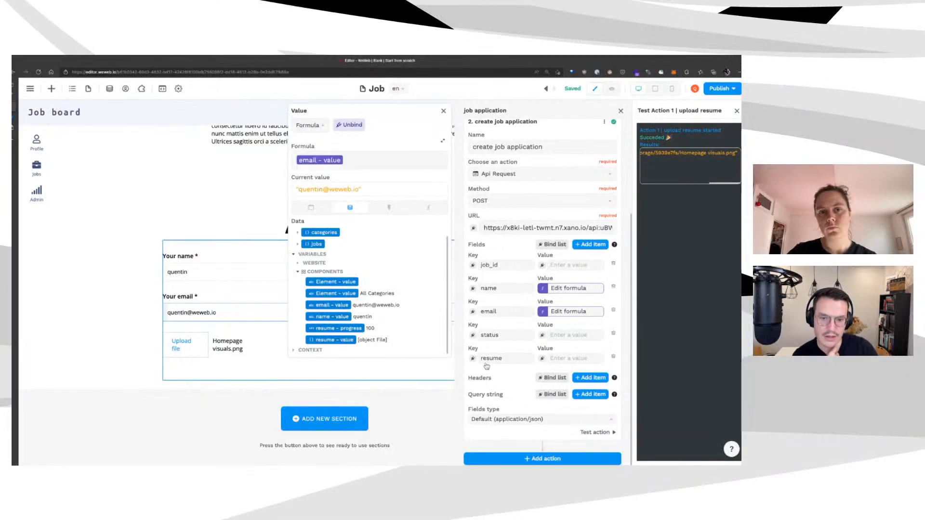
{"action": "type", "text": "pending_revi"}
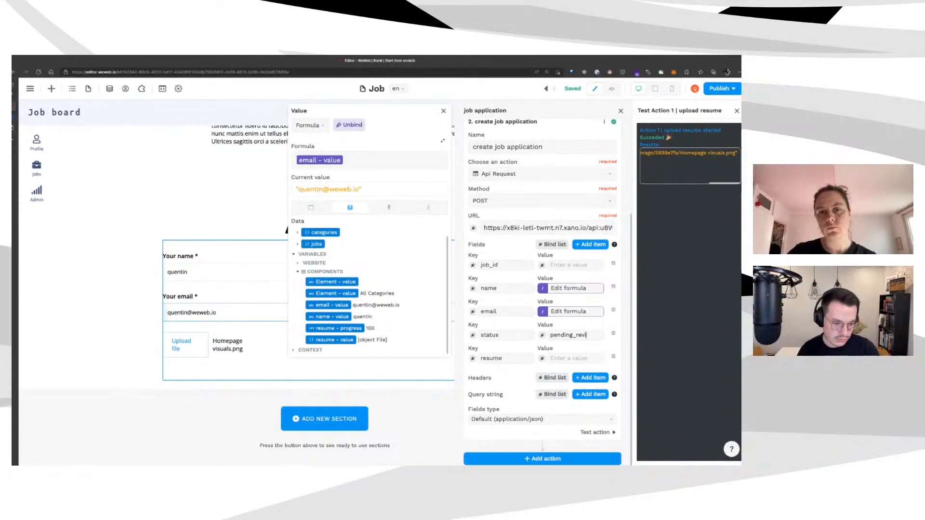
{"action": "left_click", "coordinate": [646, 340]}
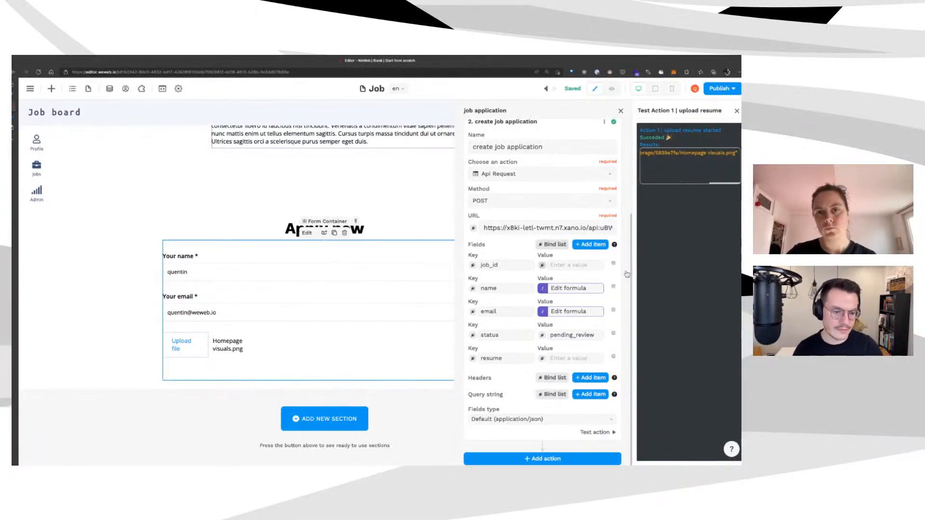
Bind job_id to the selectedJob variable's id
{"action": "left_click", "coordinate": [542, 265]}
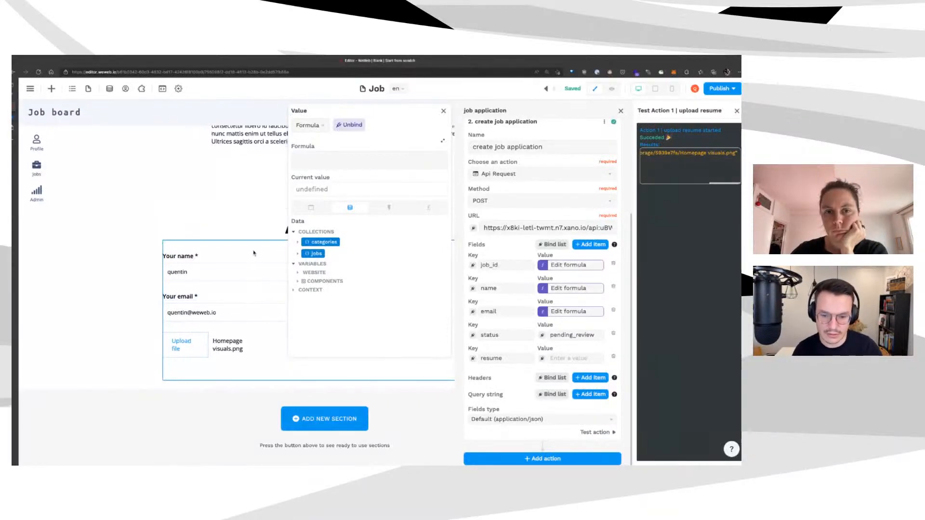
{"action": "left_click", "coordinate": [313, 272]}
{"action": "left_click", "coordinate": [302, 294]}
{"action": "scroll", "coordinate": [380, 296], "scroll_direction": "down", "scroll_amount": 3}
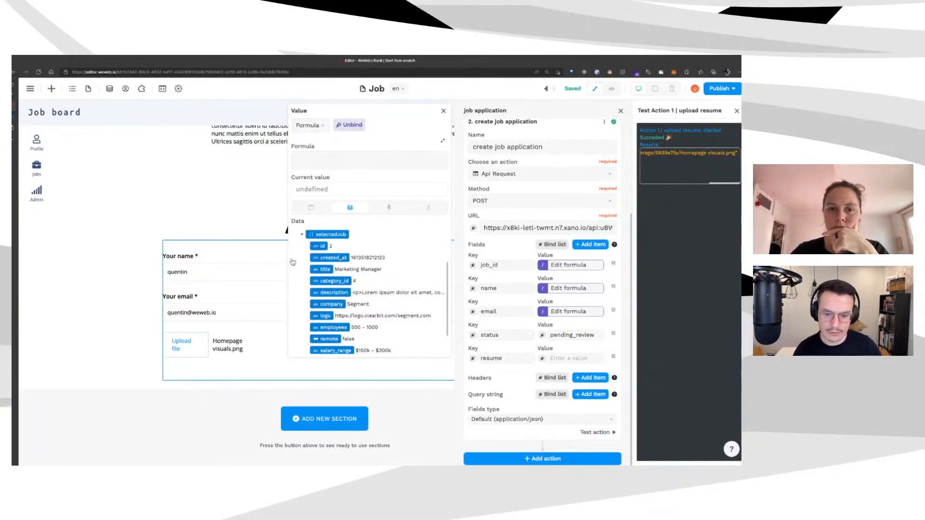
{"action": "left_click", "coordinate": [291, 245]}
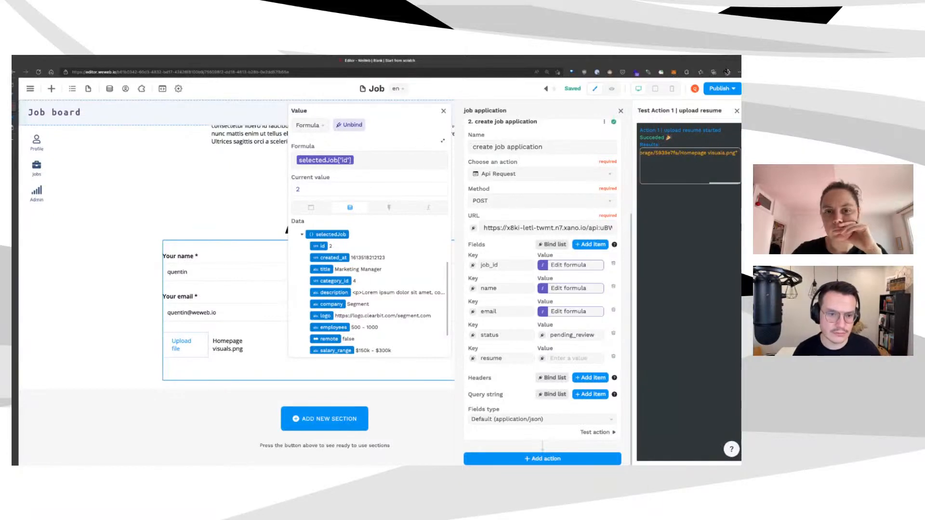
{"action": "left_click", "coordinate": [589, 287]}
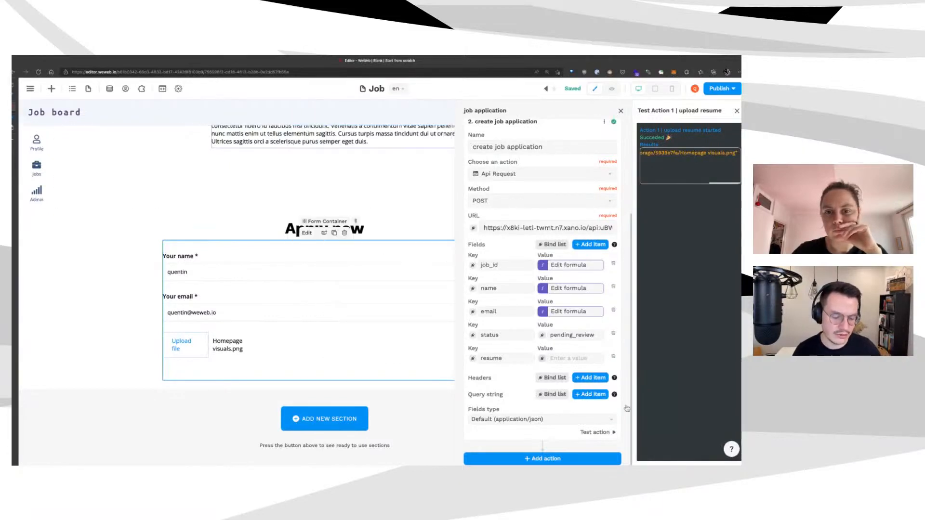
Bind resume to the upload resume action's result url and test the request
{"action": "left_click", "coordinate": [543, 358]}
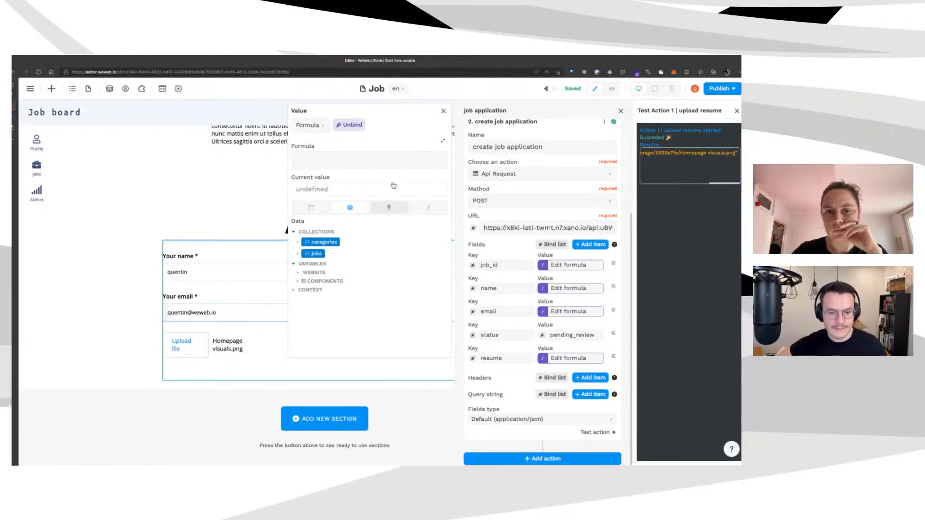
{"action": "left_click", "coordinate": [388, 207]}
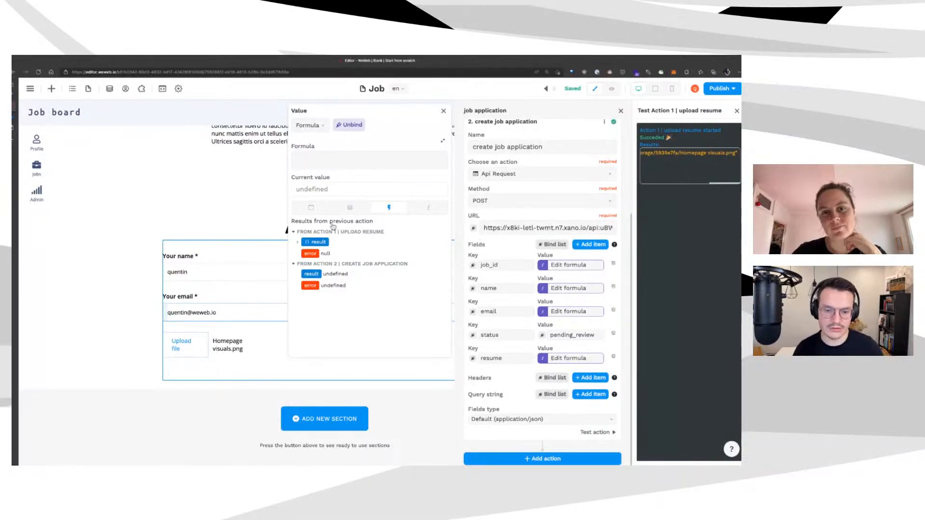
{"action": "left_click", "coordinate": [298, 242]}
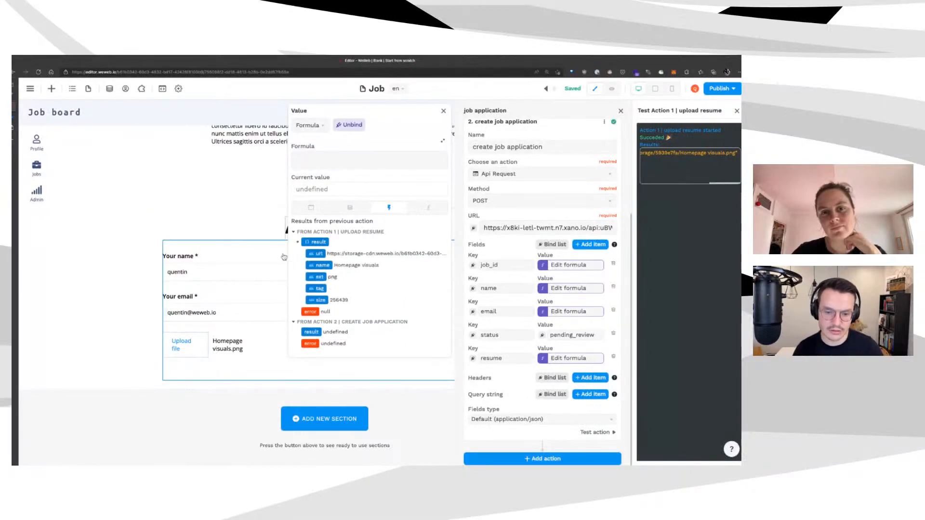
{"action": "left_click", "coordinate": [316, 253]}
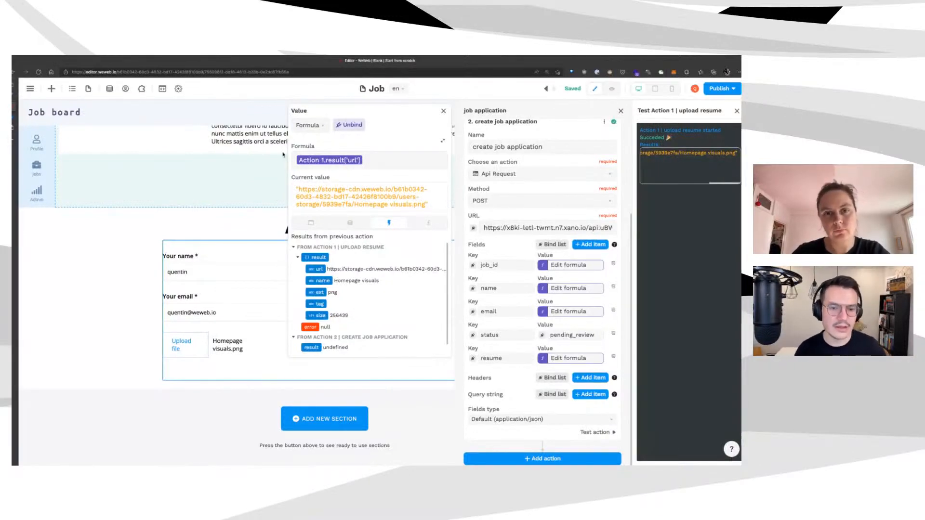
{"action": "left_click", "coordinate": [596, 432]}
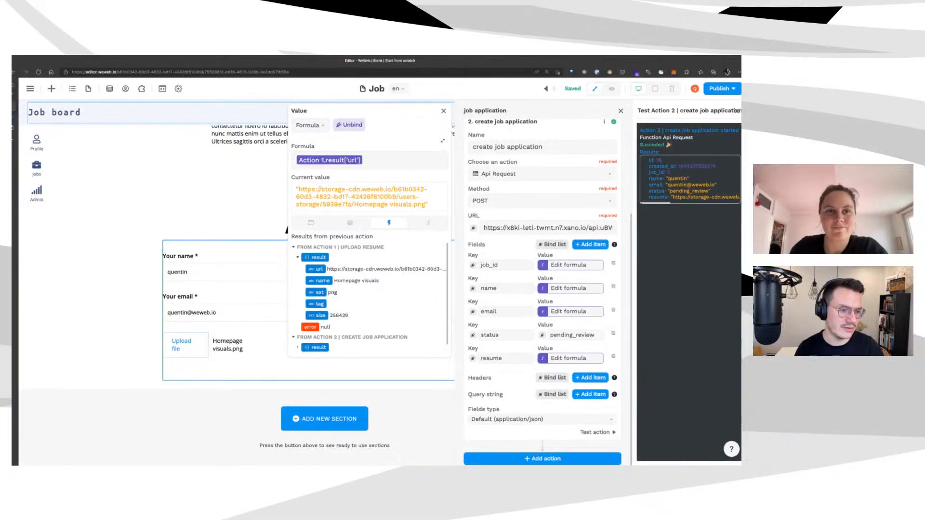
{"action": "left_click", "coordinate": [13, 117]}
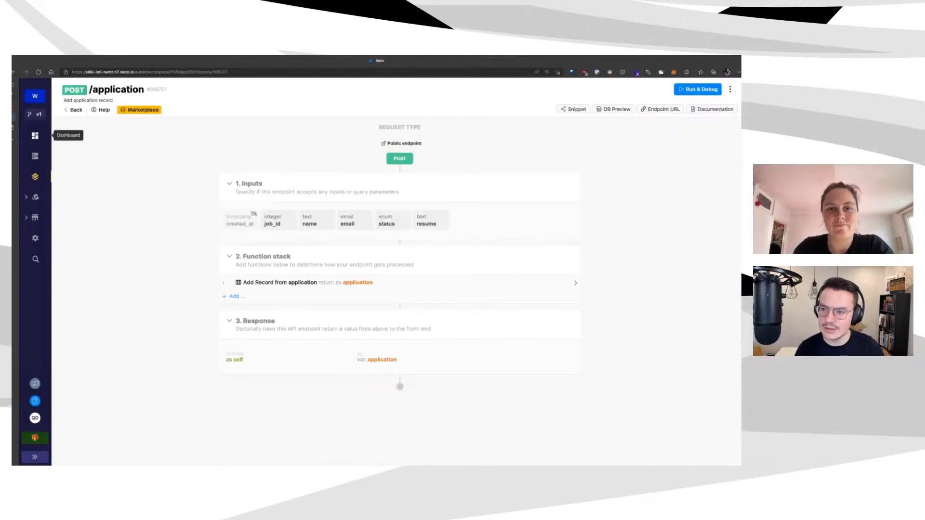
Confirm the new record id 16 with resume URL in Xano's application table, then preview WeWeb's Job page
{"action": "left_click", "coordinate": [35, 156]}
{"action": "left_click", "coordinate": [161, 142]}
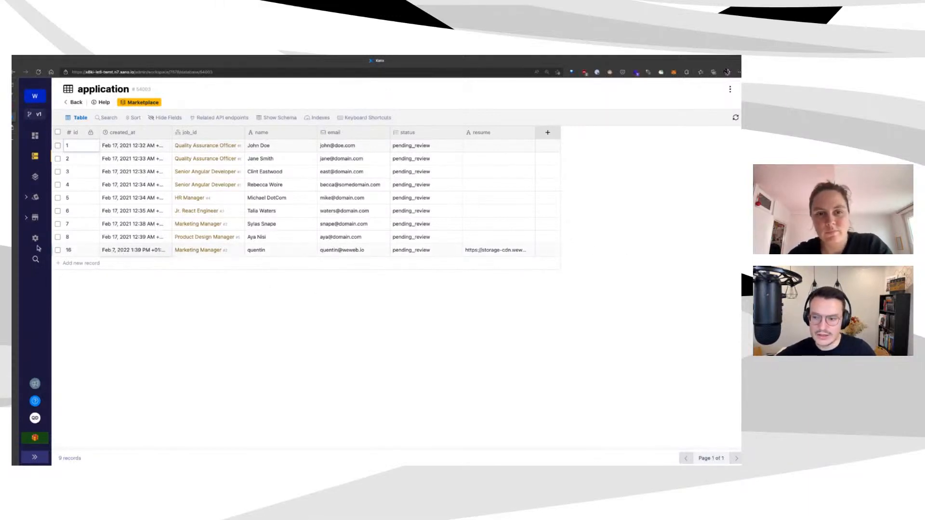
{"action": "mouse_move", "coordinate": [13, 126]}
{"action": "left_click", "coordinate": [41, 106]}
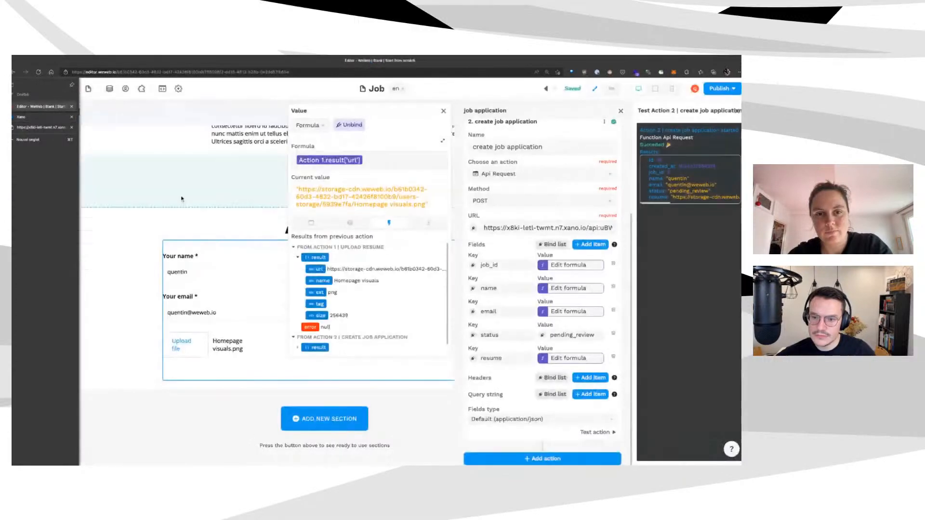
{"action": "left_click", "coordinate": [612, 89]}
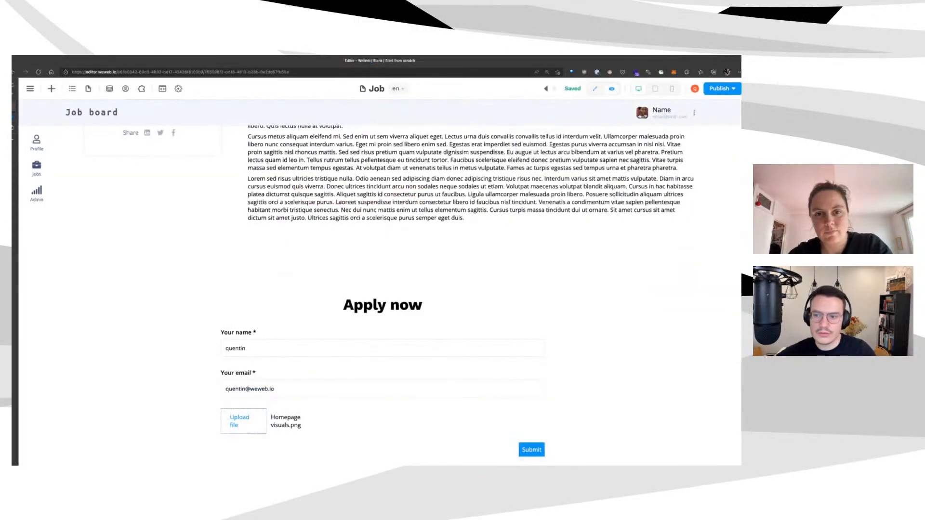
Go to the Jobs page and open the HR Manager job offer
{"action": "left_click", "coordinate": [89, 88]}
{"action": "left_click", "coordinate": [39, 179]}
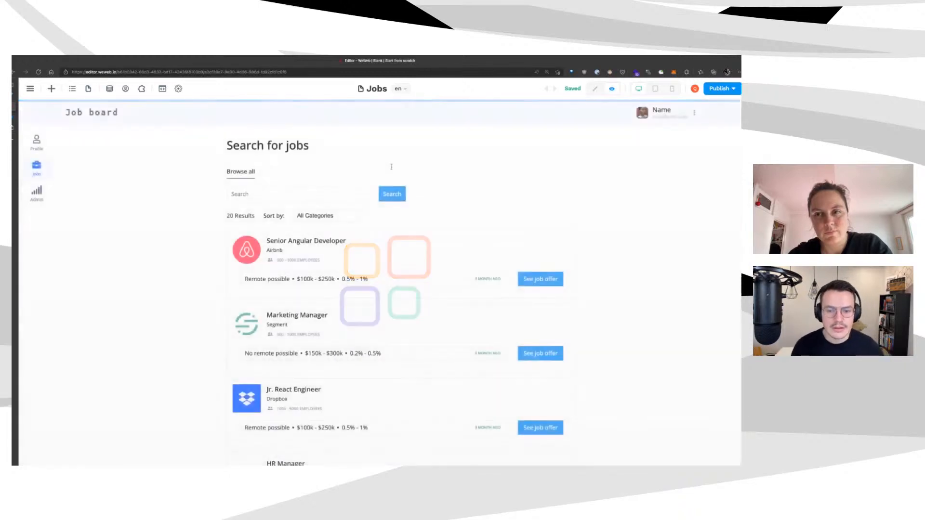
{"action": "scroll", "coordinate": [401, 180], "scroll_direction": "down", "scroll_amount": 3}
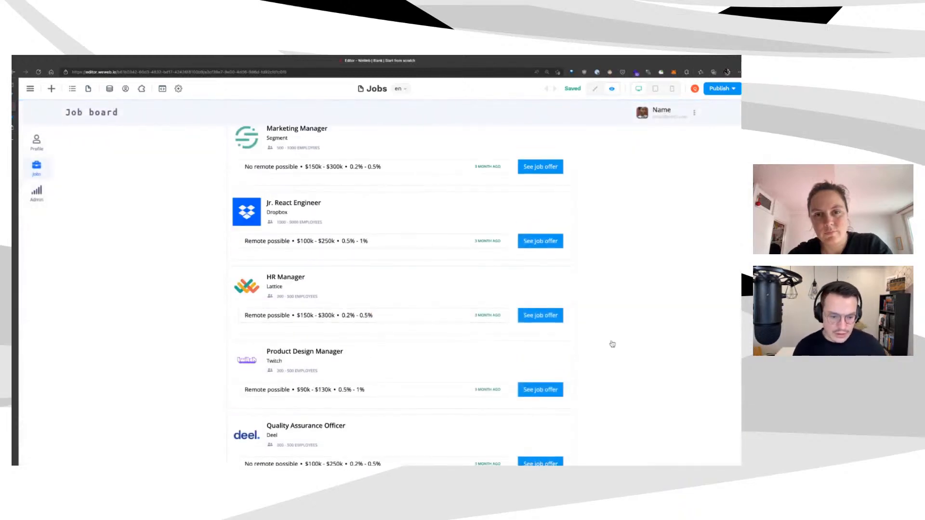
{"action": "left_click", "coordinate": [525, 309]}
{"action": "scroll", "coordinate": [494, 251], "scroll_direction": "down", "scroll_amount": 5}
{"action": "scroll", "coordinate": [482, 255], "scroll_direction": "down", "scroll_amount": 3}
Fill in the applicant's name and e-mail, attach Homepage visuals.gif, and submit the application
{"action": "left_click", "coordinate": [232, 356]}
{"action": "type", "text": "joyce"}
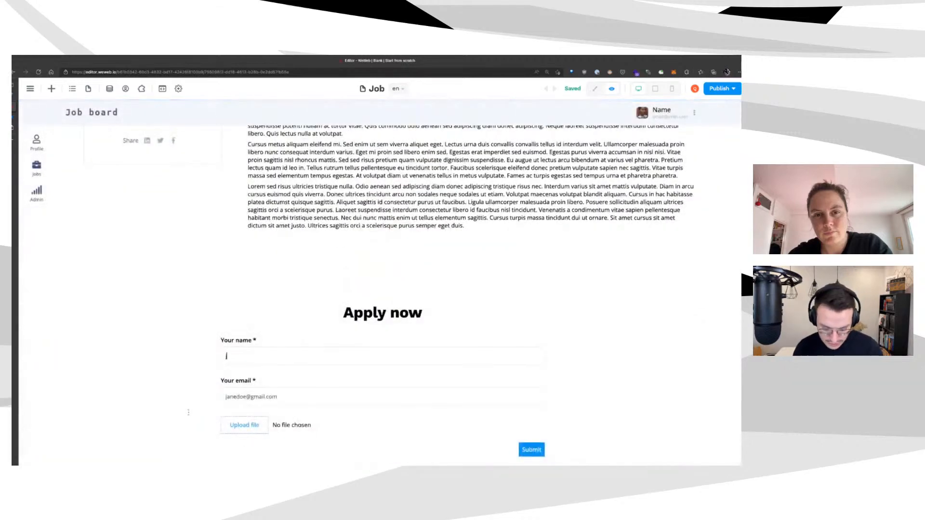
{"action": "key", "text": "Tab"}
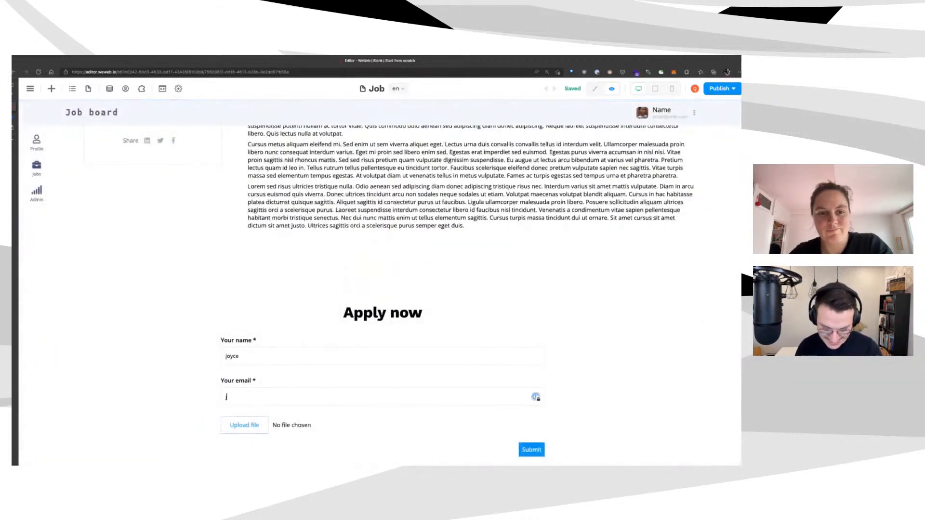
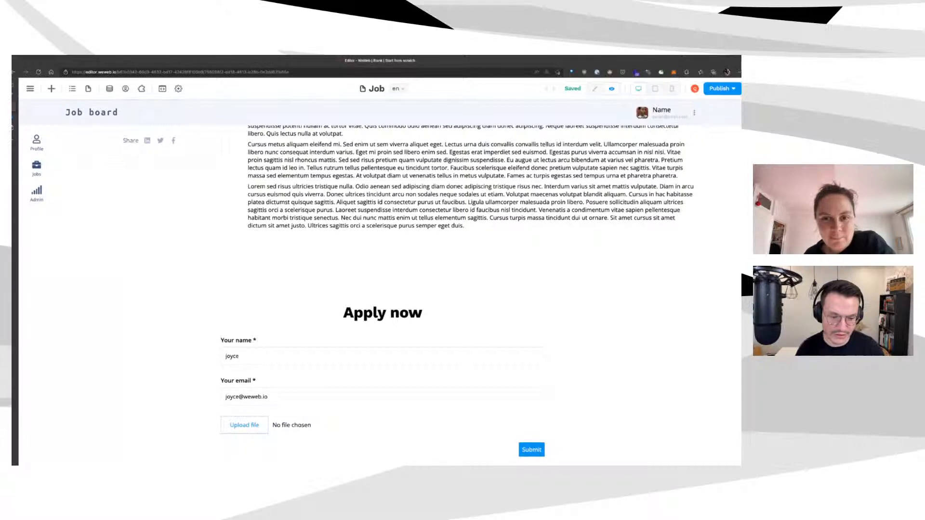
{"action": "scroll", "coordinate": [408, 295], "scroll_direction": "down", "scroll_amount": 1}
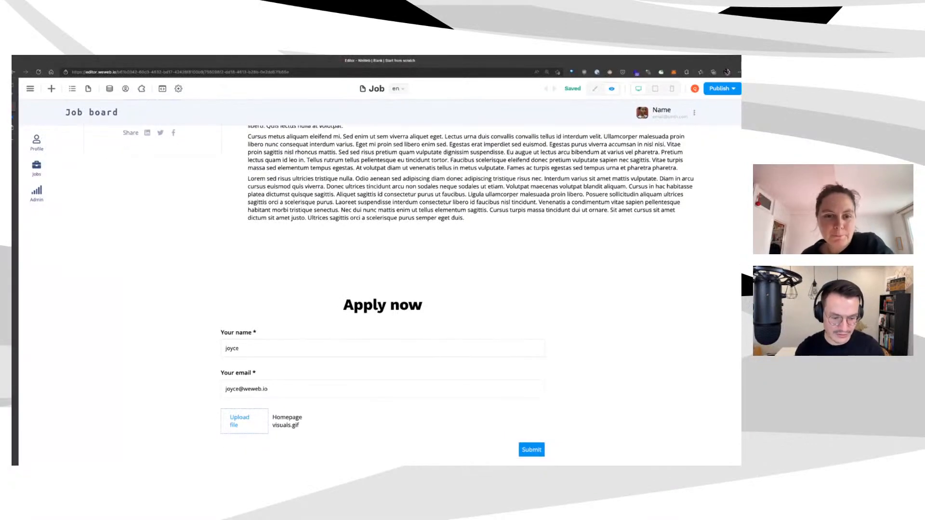
{"action": "left_click", "coordinate": [532, 449]}
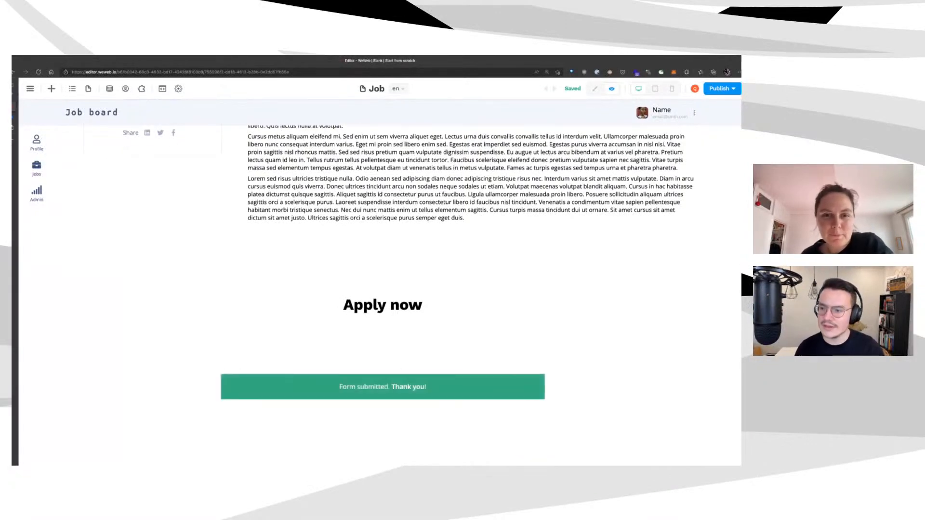
{"action": "left_click", "coordinate": [13, 117]}
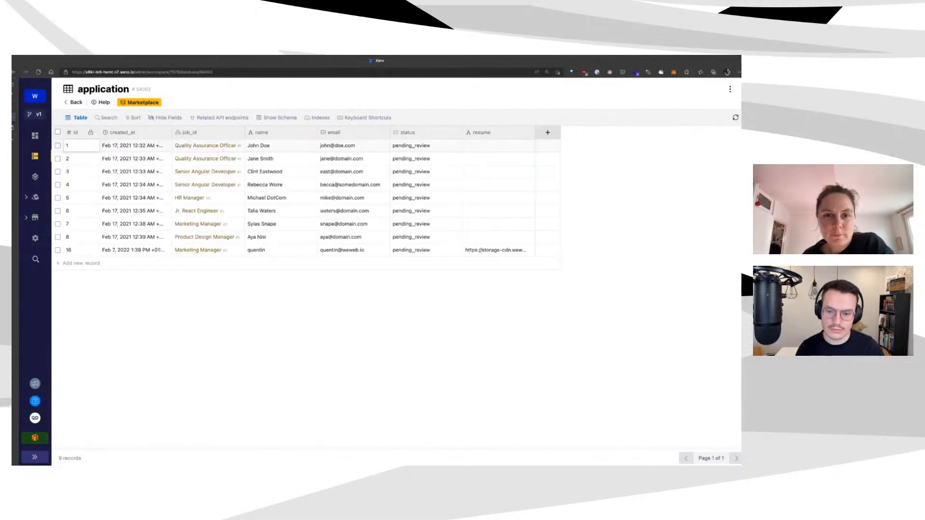
Review the Form Container's job application workflow and its successful test, then return to Xano
{"action": "left_click", "coordinate": [43, 103]}
{"action": "left_click", "coordinate": [595, 89]}
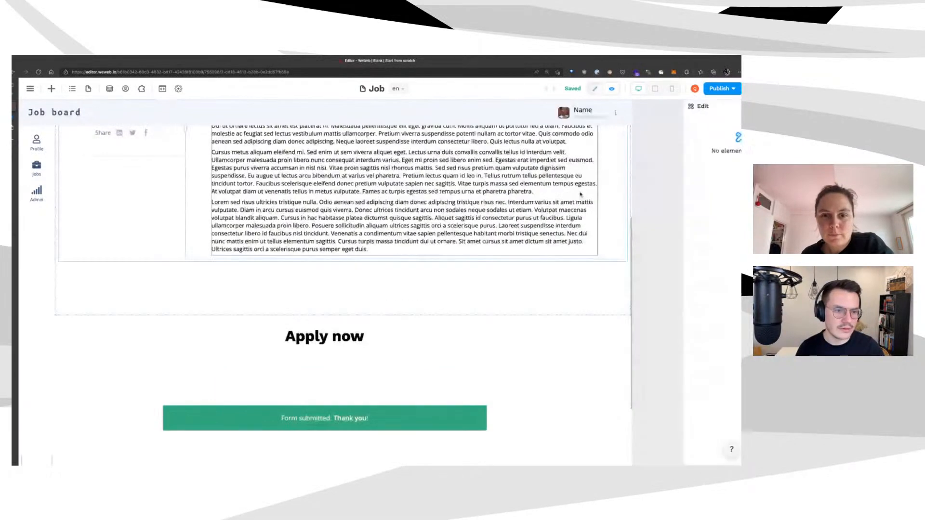
{"action": "left_click", "coordinate": [166, 376]}
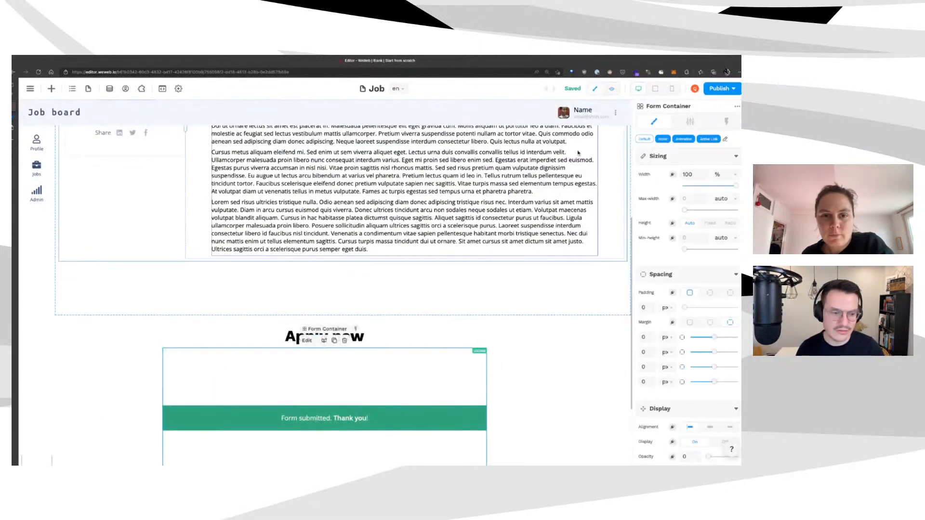
{"action": "left_click", "coordinate": [727, 122]}
{"action": "left_click", "coordinate": [656, 160]}
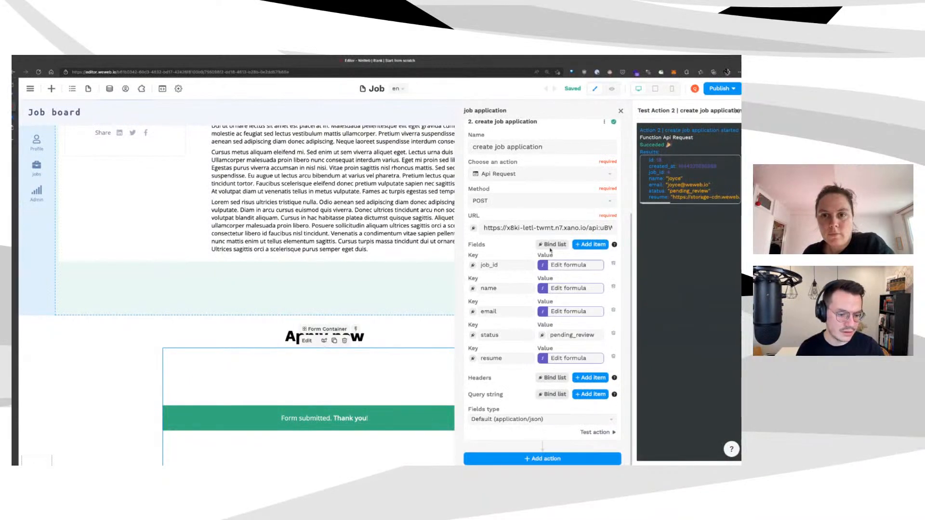
{"action": "key", "text": "ctrl+Tab"}
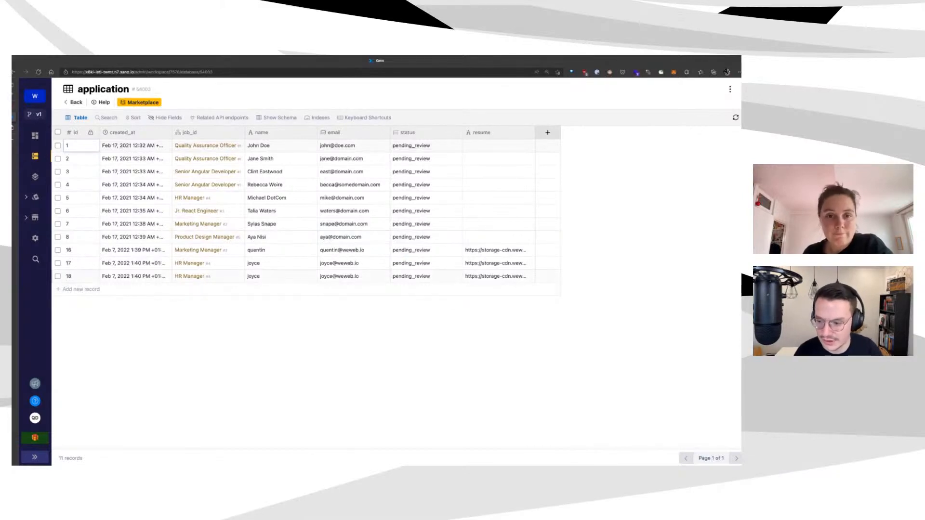
Delete duplicate application record 18 and check record 17's full resume URL
{"action": "left_click", "coordinate": [57, 276]}
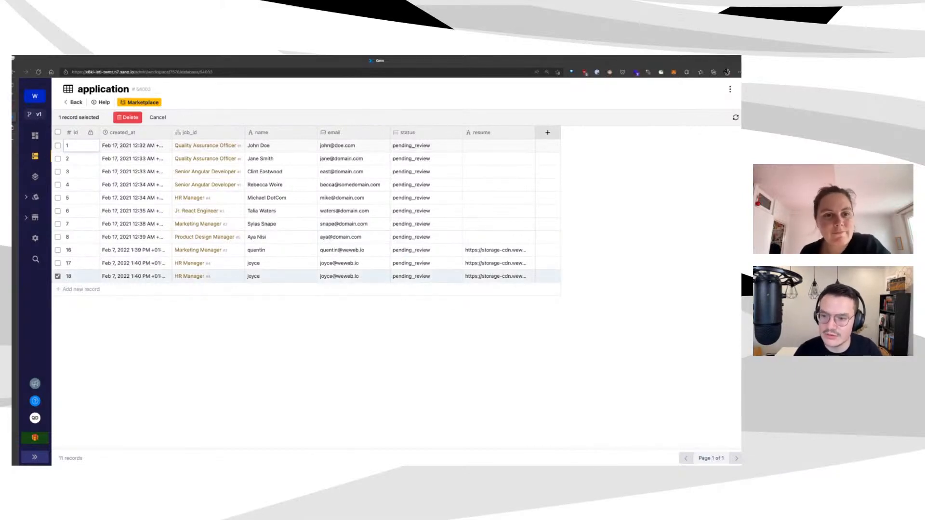
{"action": "left_click", "coordinate": [127, 117]}
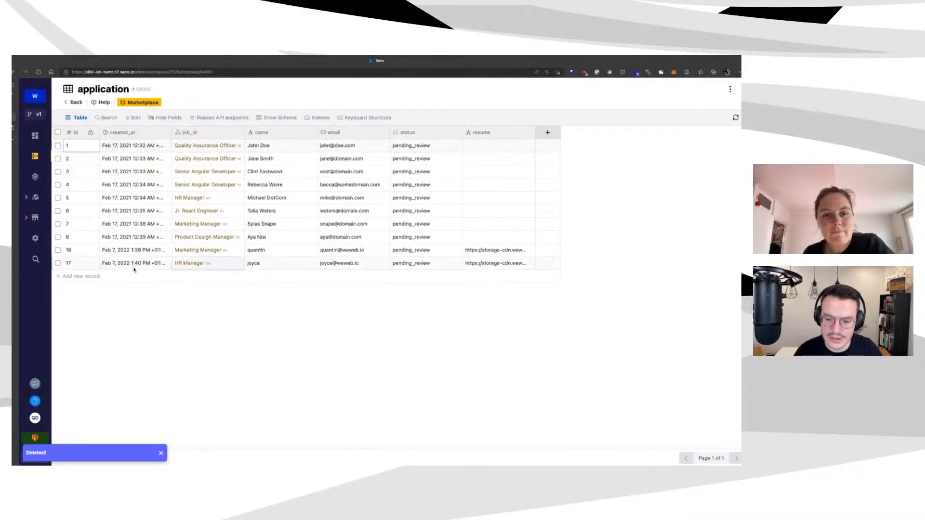
{"action": "double_click", "coordinate": [496, 263]}
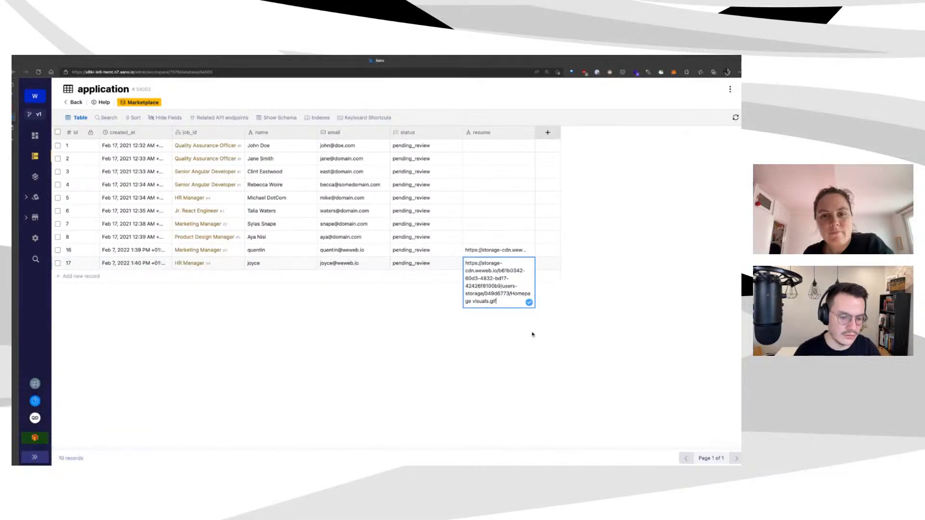
{"action": "left_click", "coordinate": [460, 353]}
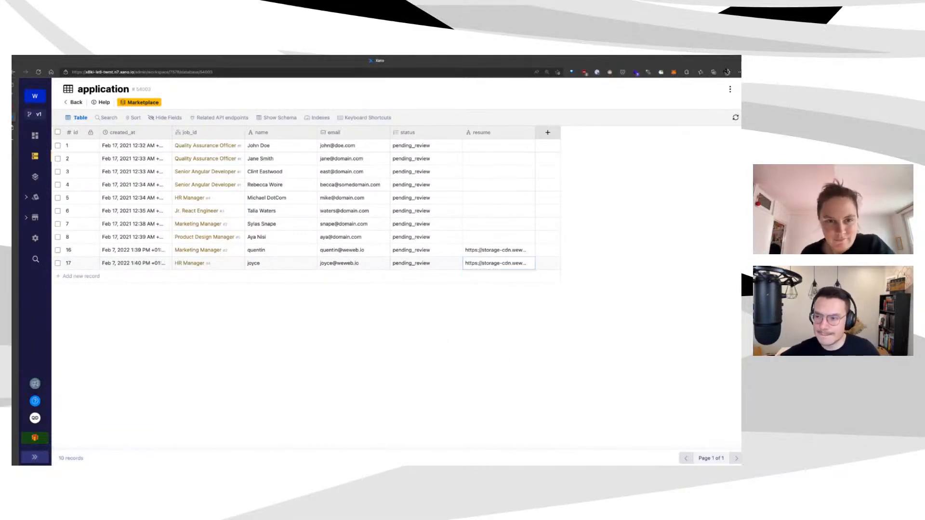
{"action": "left_click", "coordinate": [44, 107]}
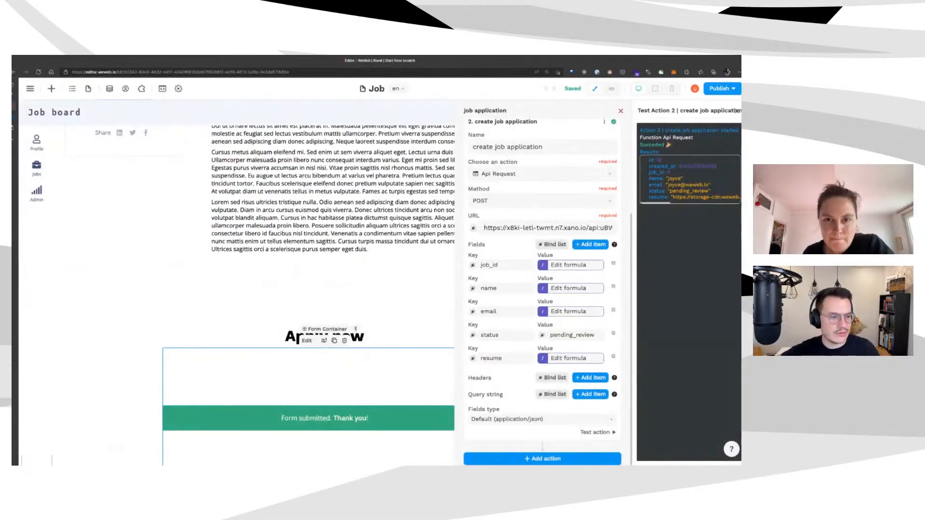
Change the Form Container's Form state from Success to Normal
{"action": "left_click", "coordinate": [620, 111]}
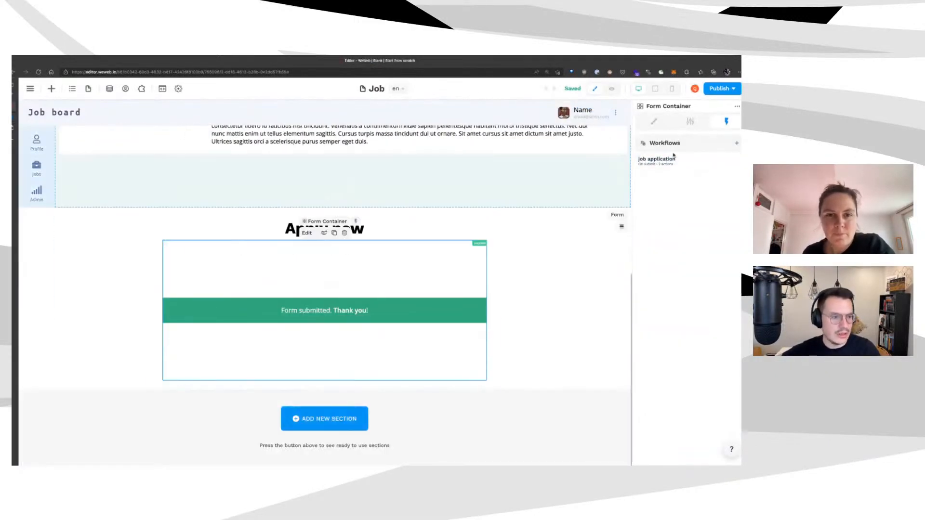
{"action": "left_click", "coordinate": [690, 121]}
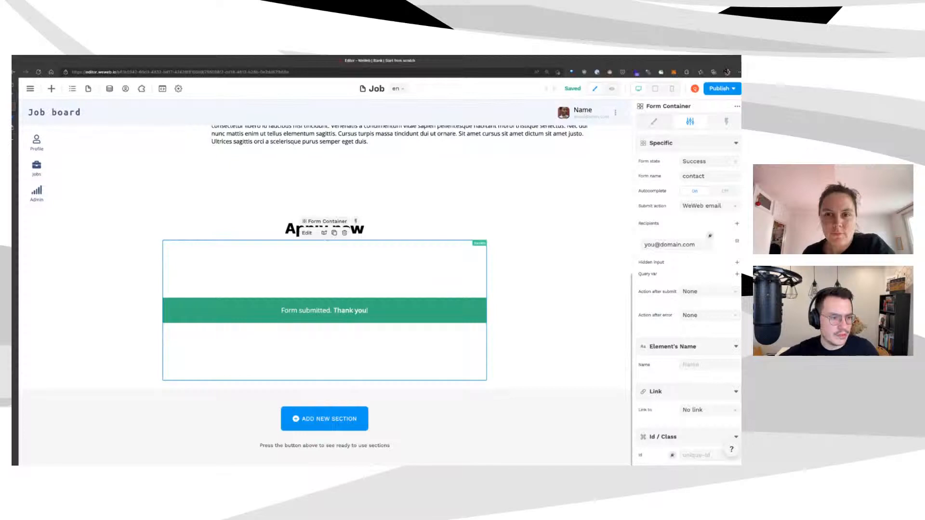
{"action": "left_click", "coordinate": [709, 162]}
{"action": "left_click", "coordinate": [694, 173]}
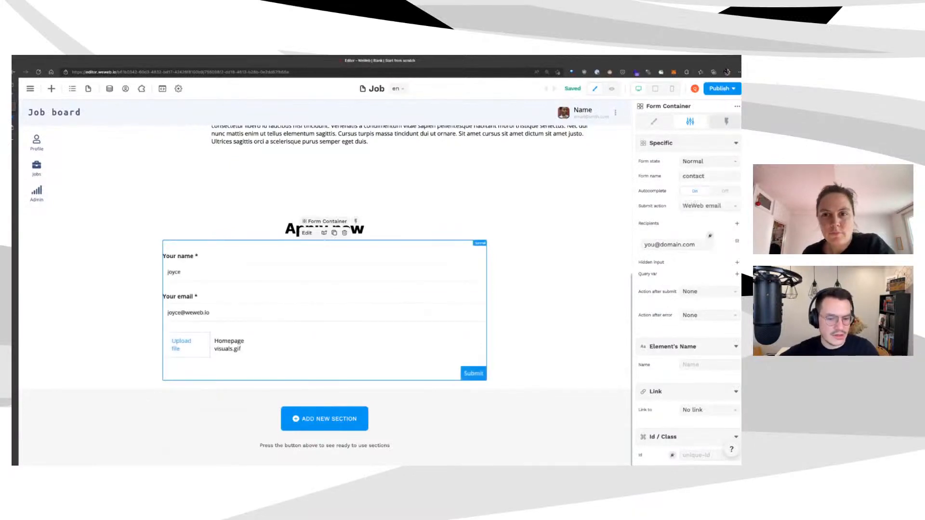
{"action": "left_click", "coordinate": [727, 122]}
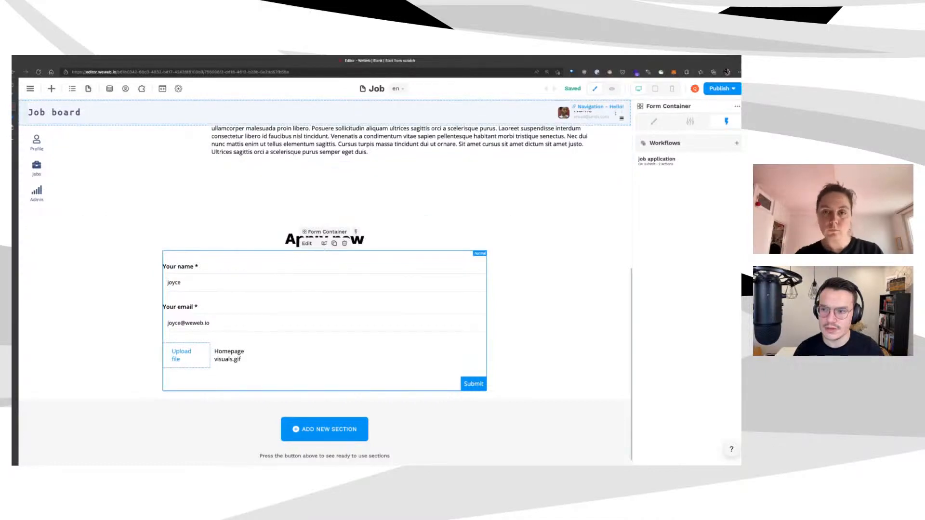
Inspect the Upload resume button and file name text, then select the whole application form
{"action": "scroll", "coordinate": [150, 118], "scroll_direction": "up", "scroll_amount": 7}
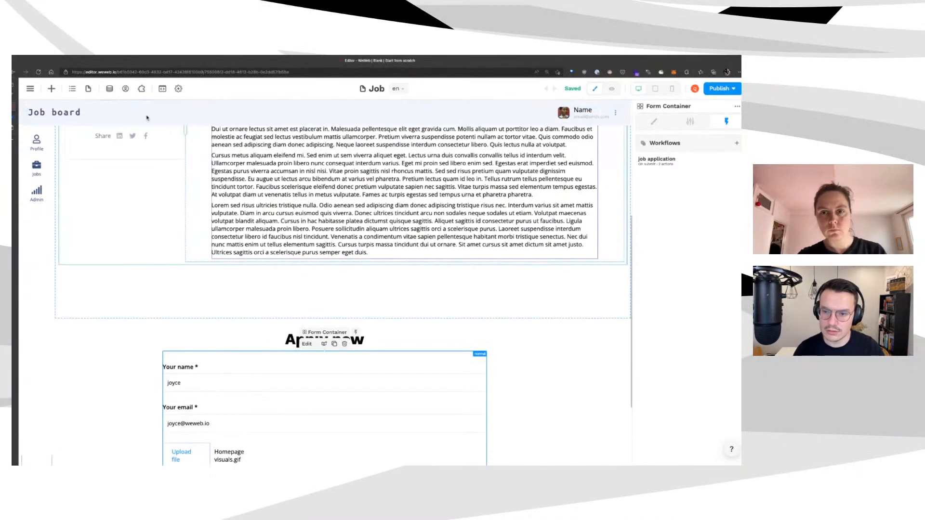
{"action": "scroll", "coordinate": [149, 118], "scroll_direction": "down", "scroll_amount": 7}
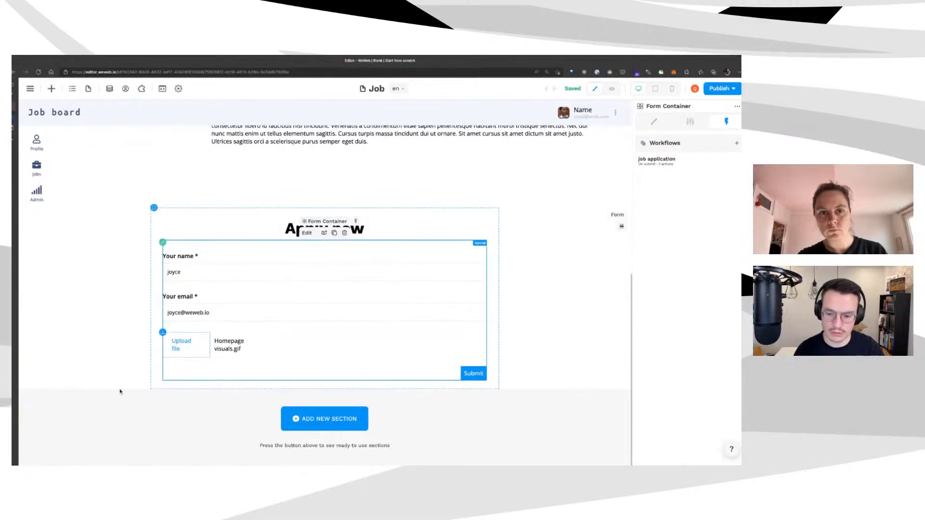
{"action": "key", "text": "Tab"}
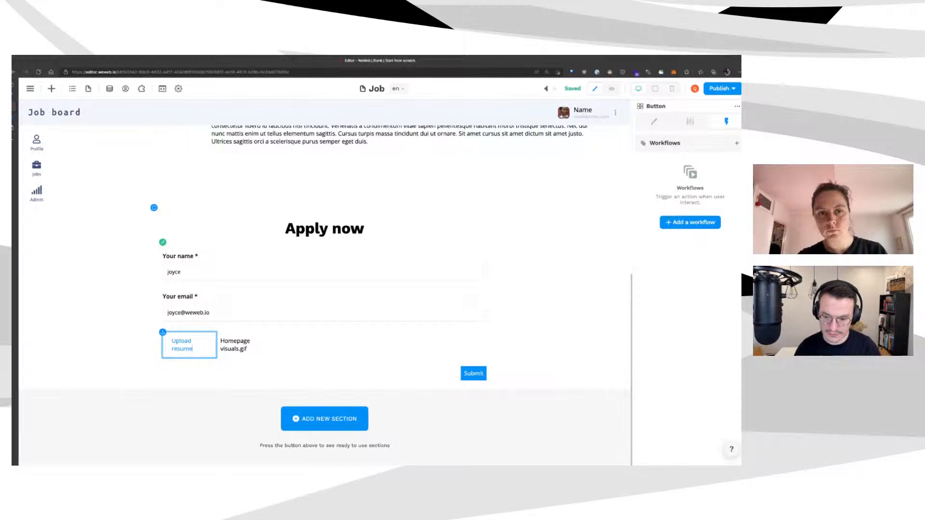
{"action": "key", "text": "Tab"}
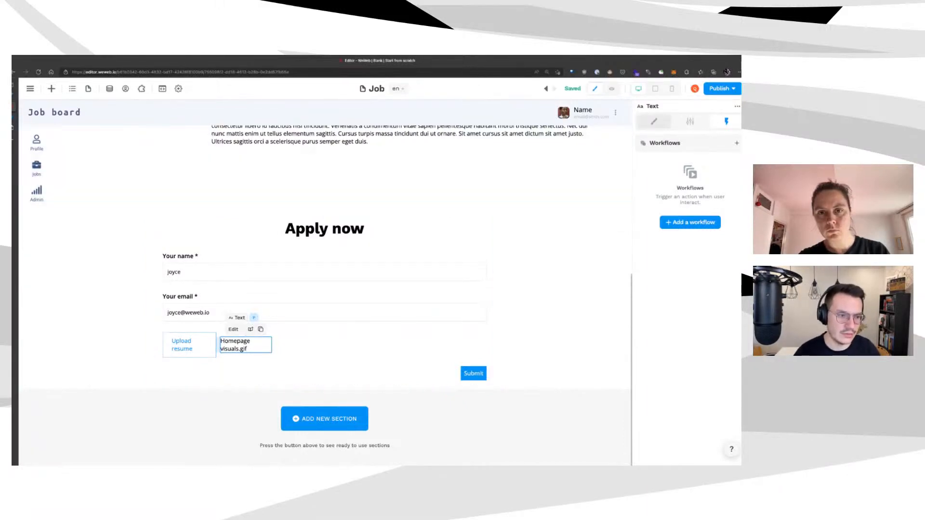
{"action": "left_click", "coordinate": [654, 122]}
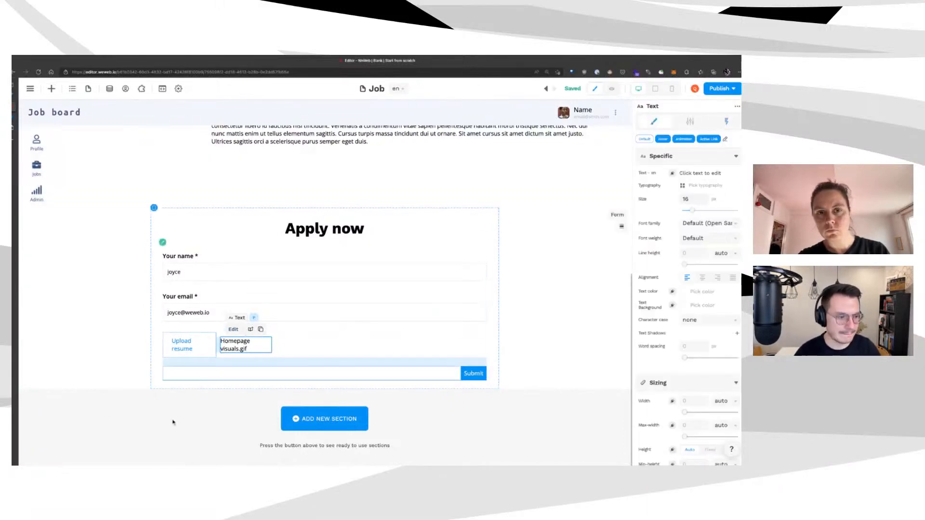
{"action": "left_click", "coordinate": [139, 357]}
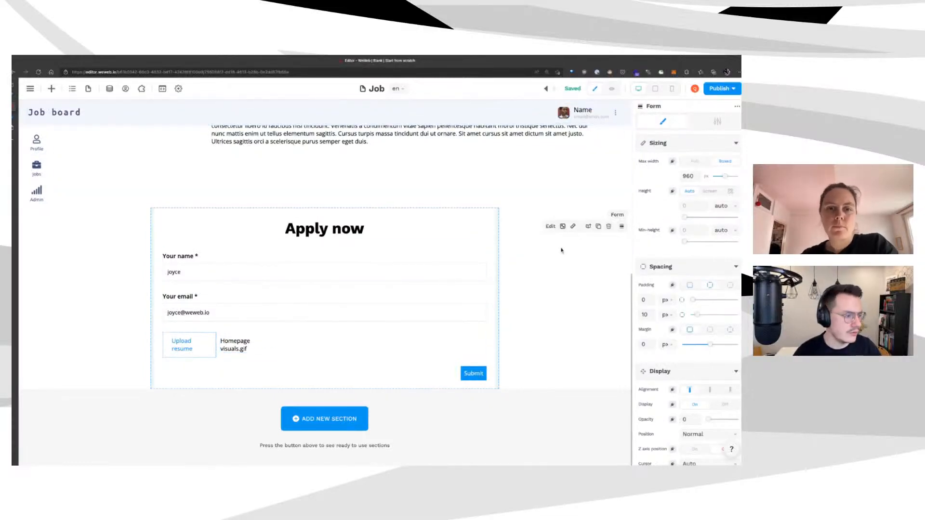
Check the selectedJob data variable, then switch to the Jobs page
{"action": "scroll", "coordinate": [335, 169], "scroll_direction": "up", "scroll_amount": 1}
{"action": "scroll", "coordinate": [336, 169], "scroll_direction": "up", "scroll_amount": 15}
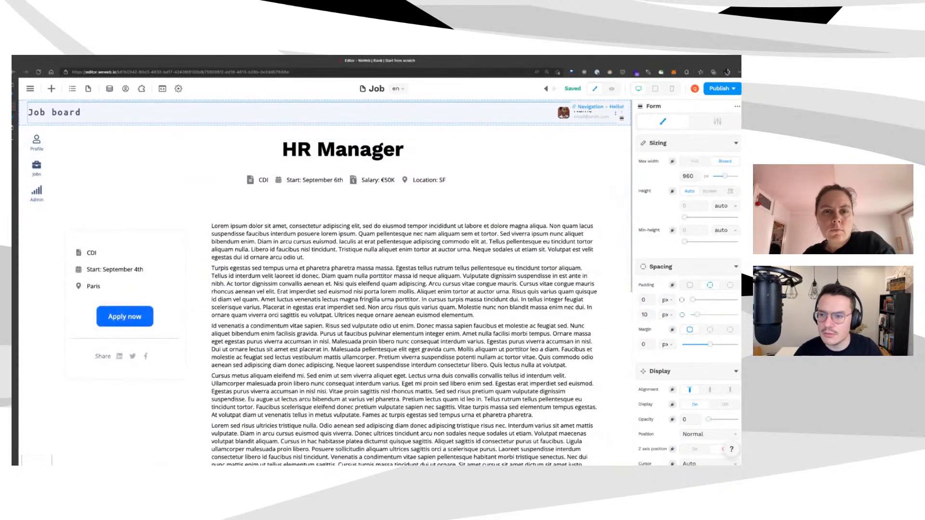
{"action": "scroll", "coordinate": [193, 168], "scroll_direction": "down", "scroll_amount": 3}
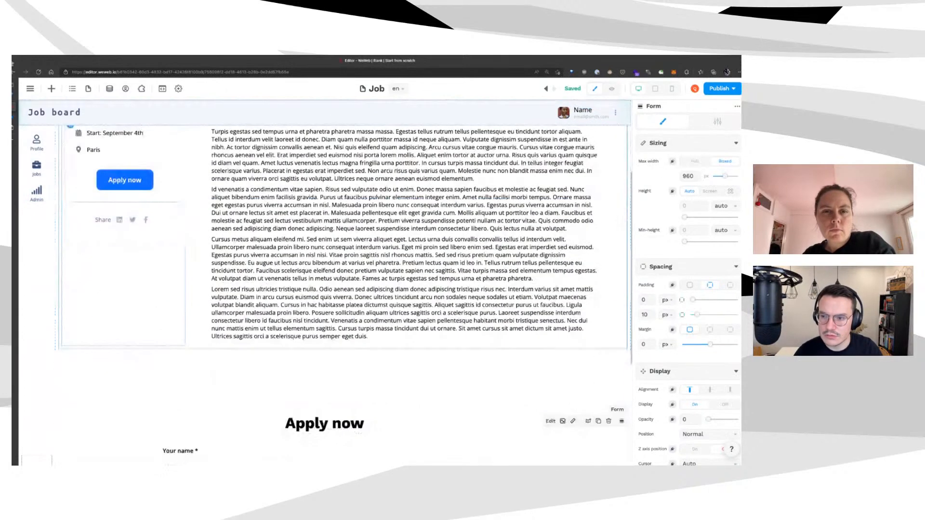
{"action": "left_click", "coordinate": [109, 89]}
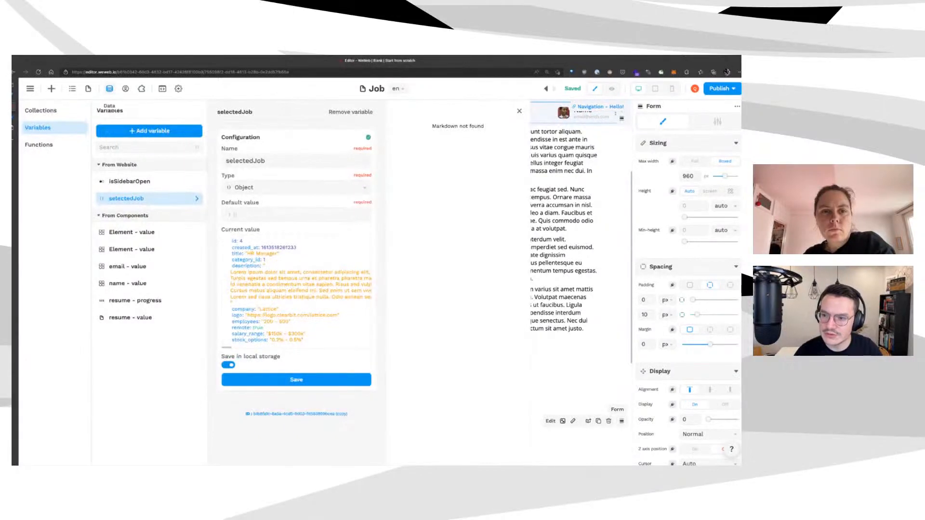
{"action": "left_click", "coordinate": [109, 89]}
{"action": "left_click", "coordinate": [88, 89]}
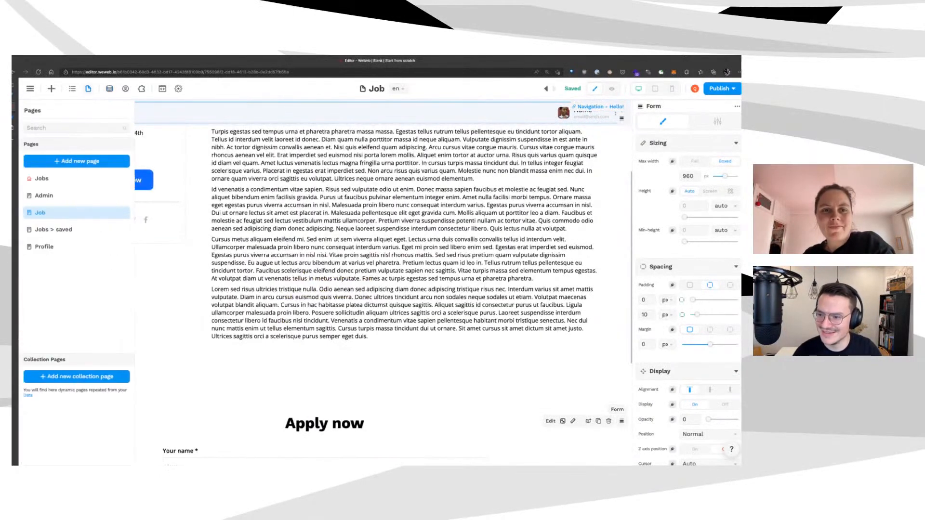
{"action": "left_click", "coordinate": [53, 178]}
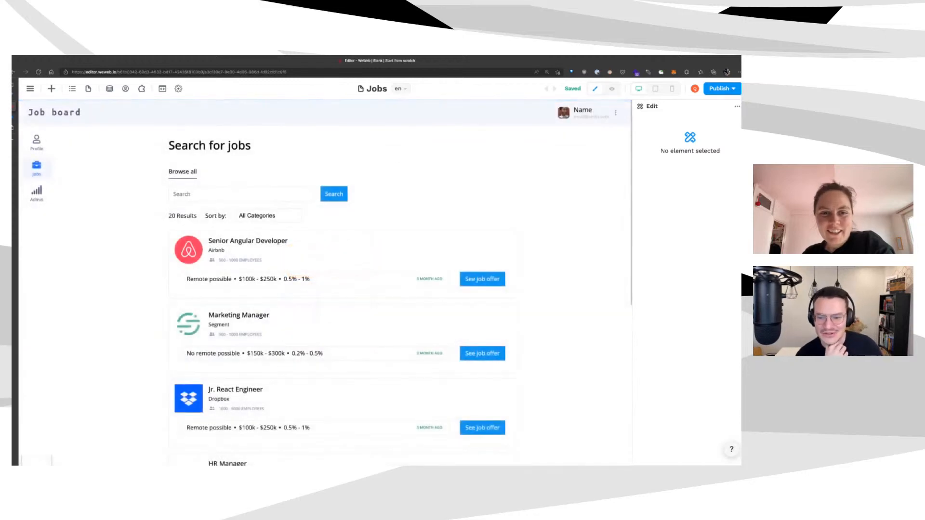
Open the GET /job_search endpoint in Xano's careers API group
{"action": "left_click", "coordinate": [13, 117]}
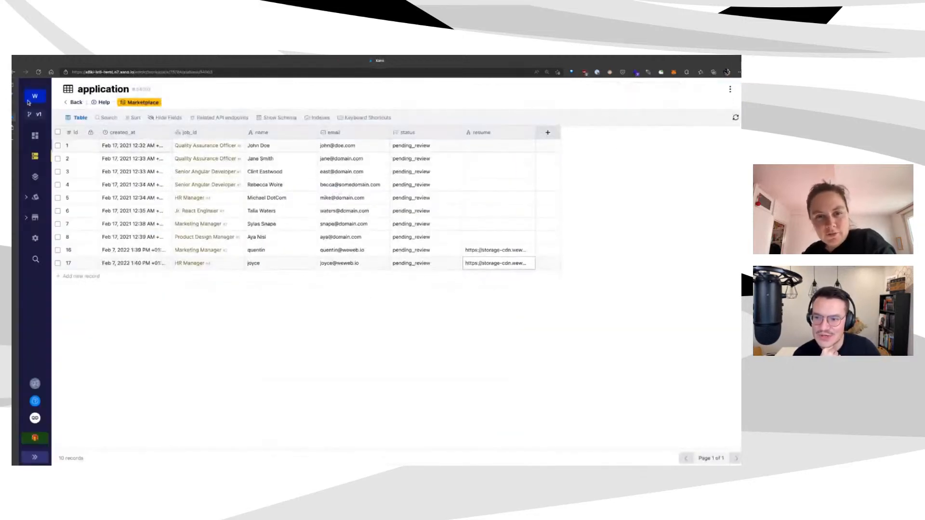
{"action": "left_click", "coordinate": [35, 177]}
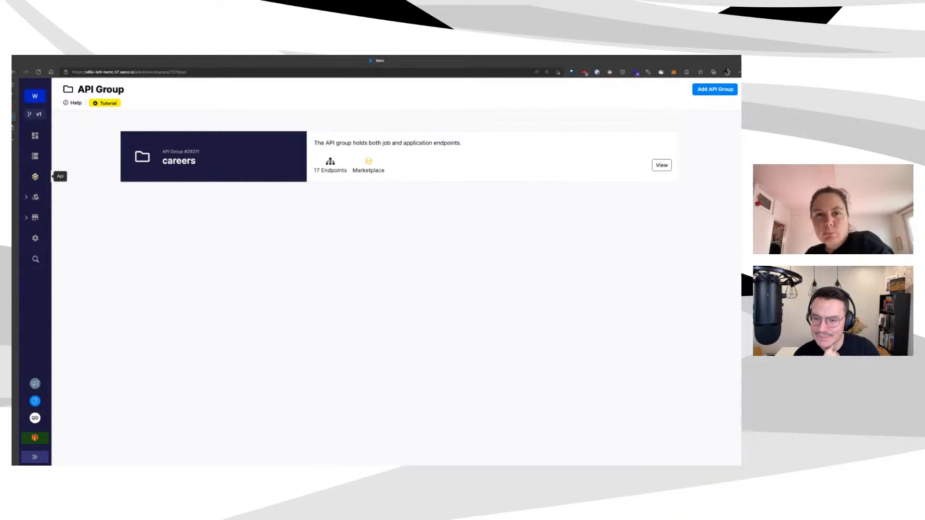
{"action": "left_click", "coordinate": [293, 131]}
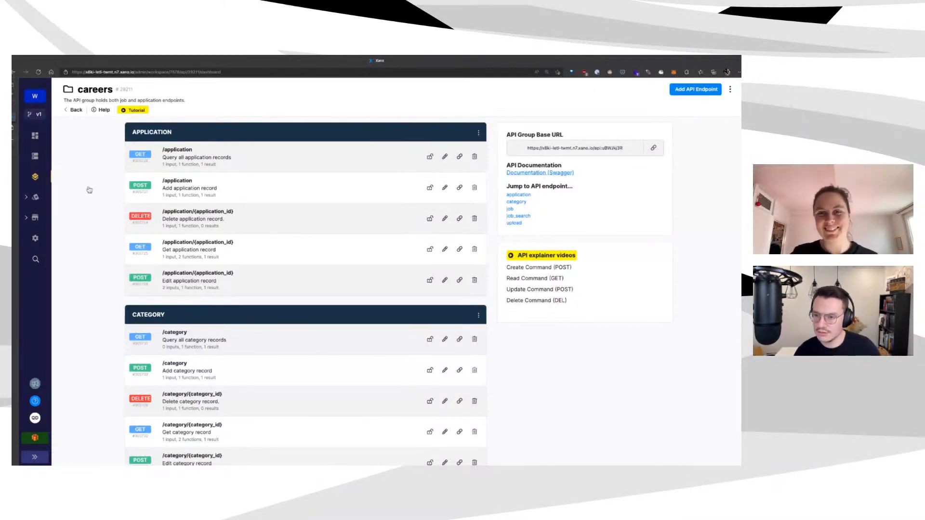
{"action": "scroll", "coordinate": [237, 448], "scroll_direction": "down", "scroll_amount": 7}
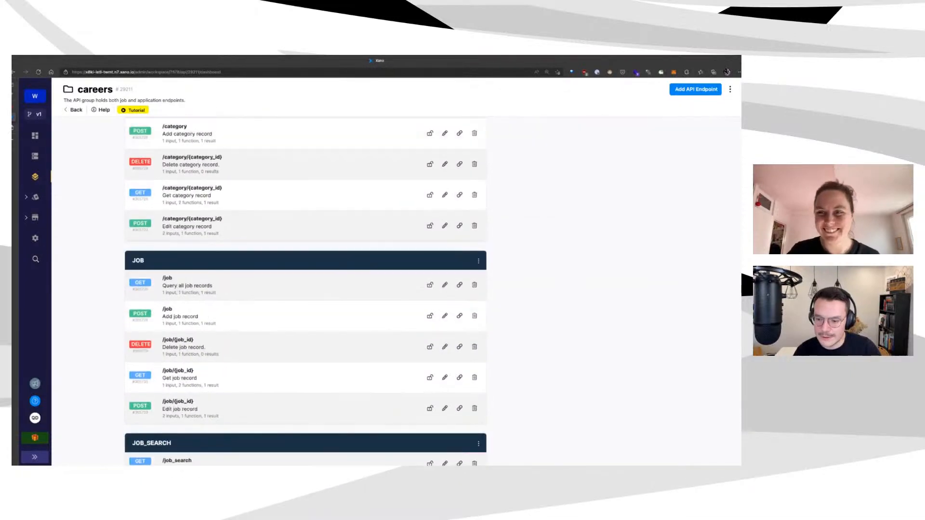
{"action": "left_click", "coordinate": [237, 448]}
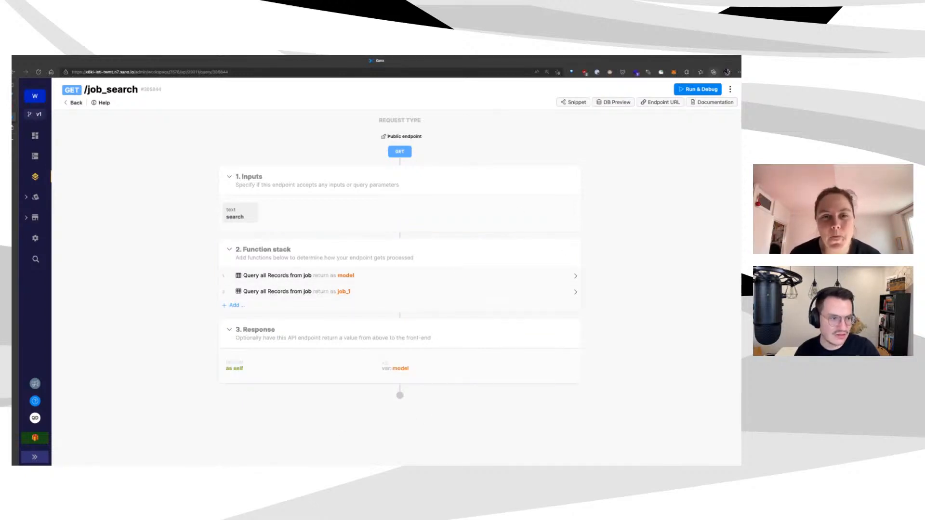
Test-run job_search and delete the duplicate Query all Records step
{"action": "left_click", "coordinate": [699, 89]}
{"action": "left_click", "coordinate": [724, 452]}
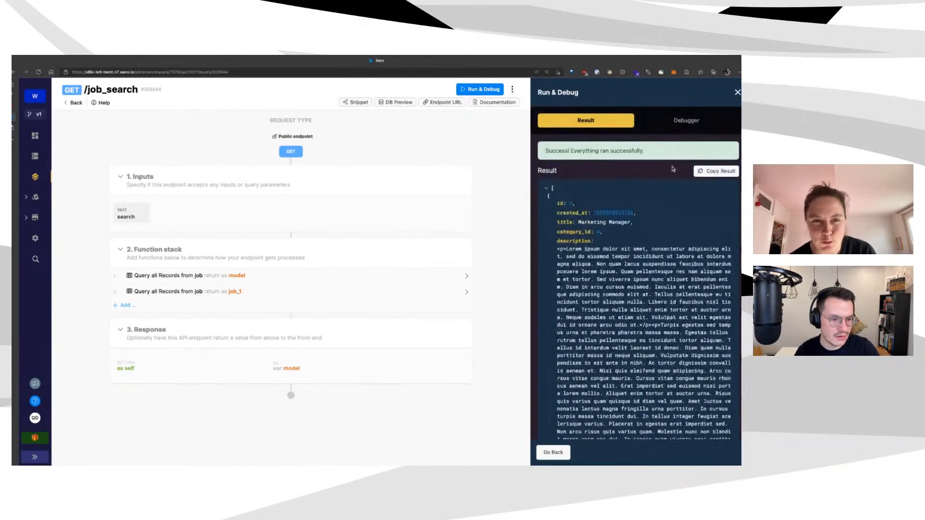
{"action": "left_click", "coordinate": [250, 277]}
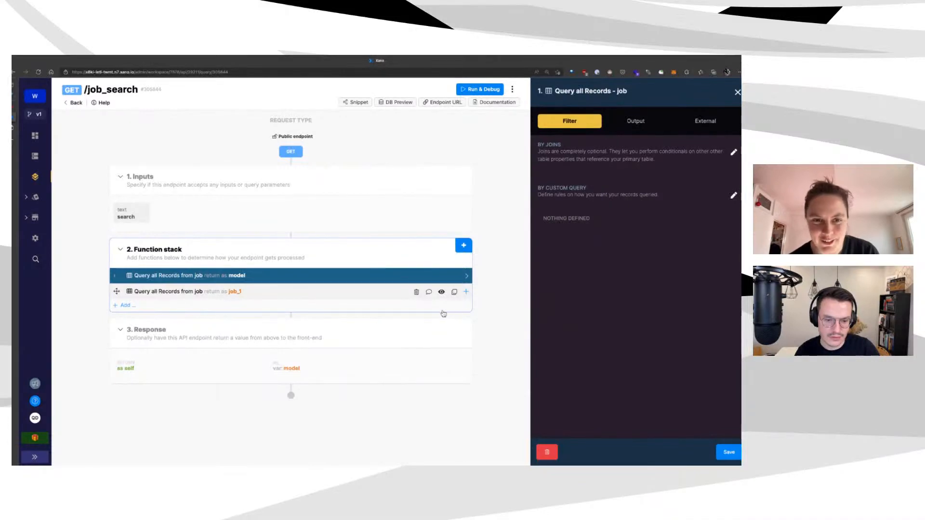
{"action": "left_click", "coordinate": [416, 292]}
{"action": "left_click", "coordinate": [451, 143]}
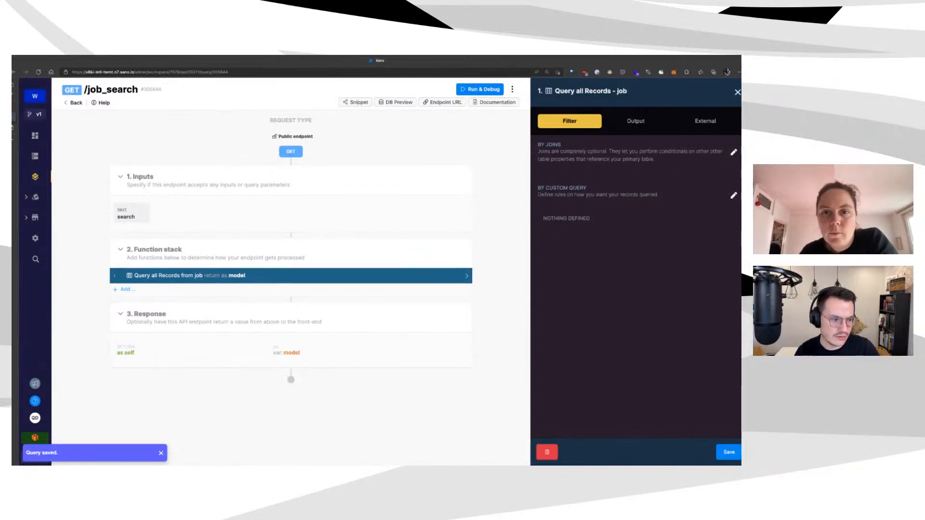
Add a WHERE condition so job.title includes the search input, and save the query
{"action": "left_click", "coordinate": [733, 195]}
{"action": "left_click", "coordinate": [268, 149]}
{"action": "left_click", "coordinate": [359, 183]}
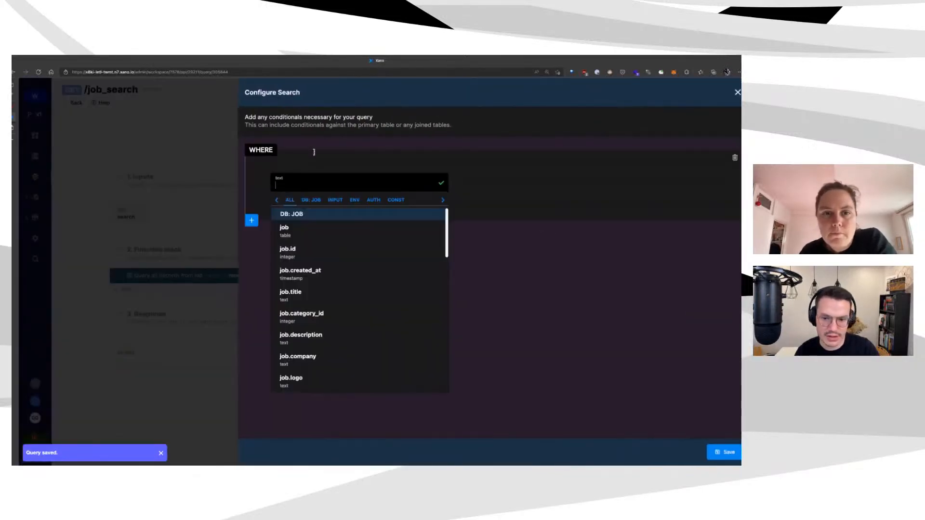
{"action": "left_click", "coordinate": [308, 295]}
{"action": "left_click", "coordinate": [515, 192]}
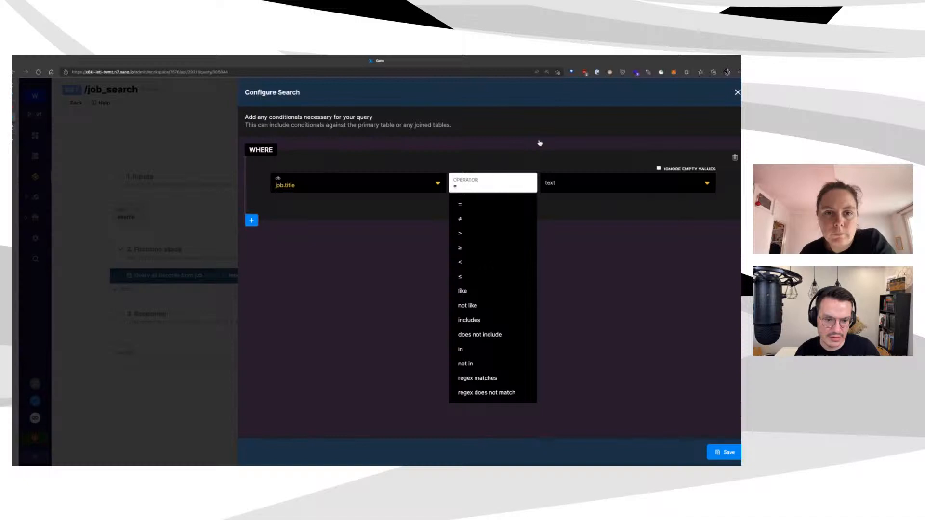
{"action": "left_click", "coordinate": [525, 320]}
{"action": "left_click", "coordinate": [626, 183]}
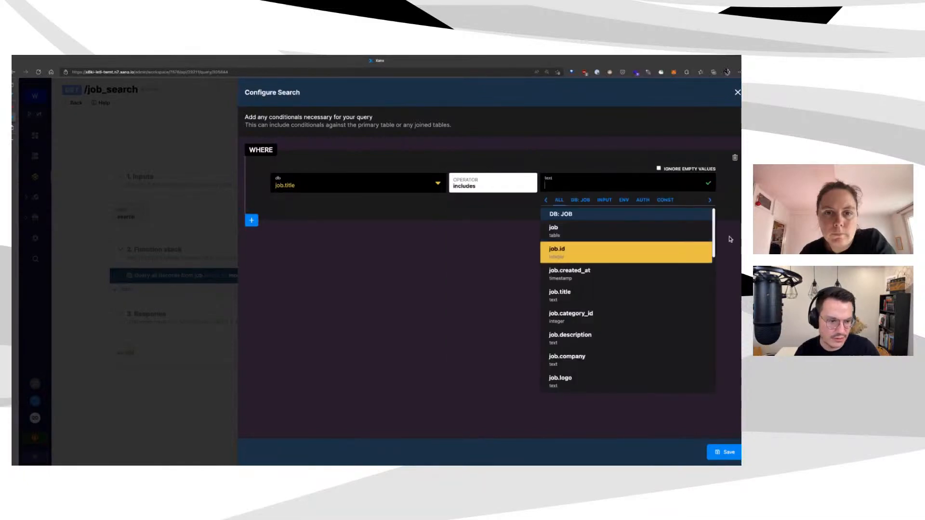
{"action": "left_click", "coordinate": [596, 200]}
{"action": "left_click", "coordinate": [693, 230]}
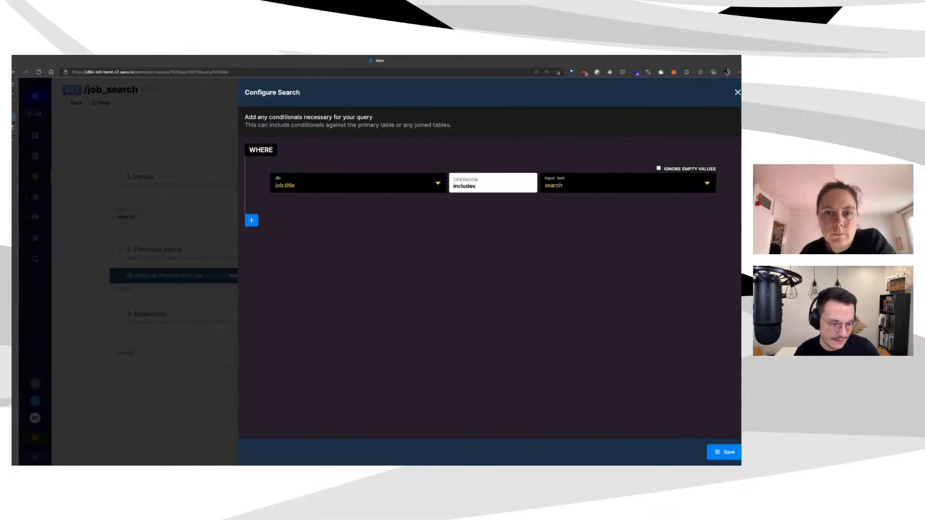
{"action": "left_click", "coordinate": [725, 452]}
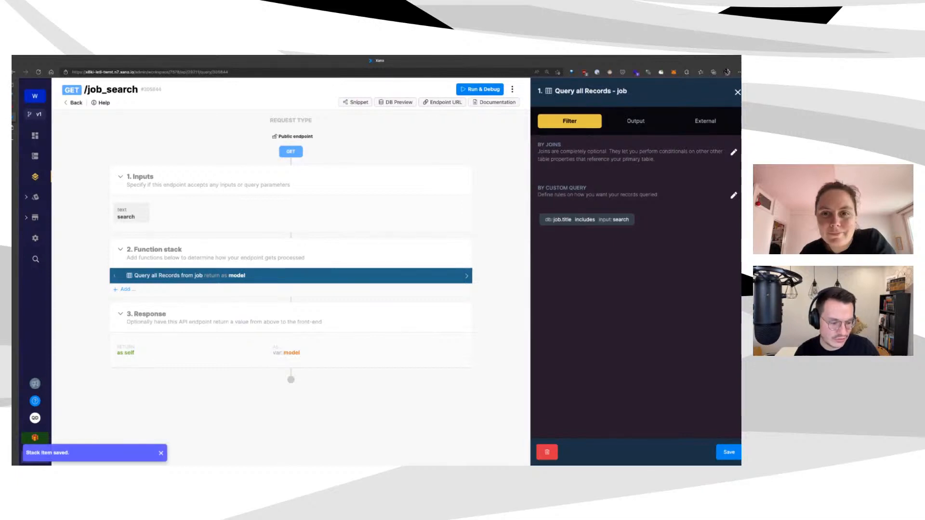
{"action": "left_click", "coordinate": [729, 452]}
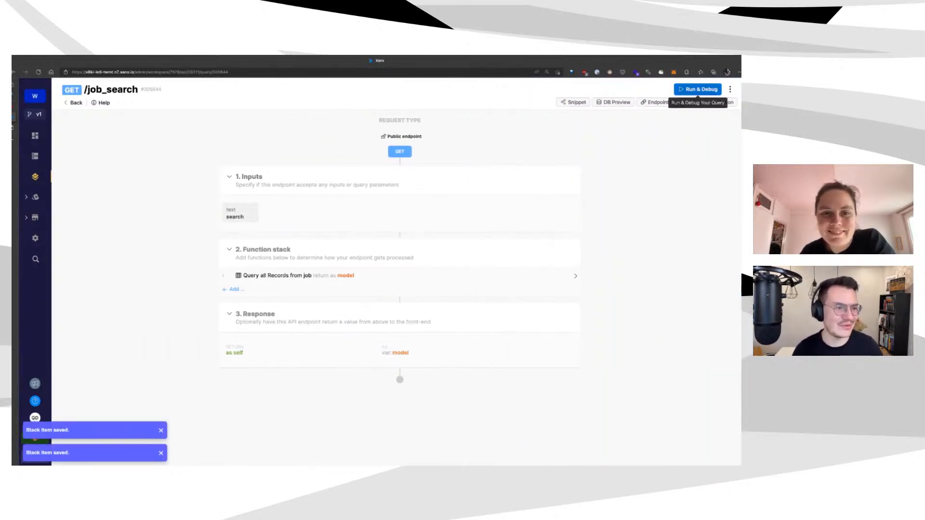
{"action": "left_click", "coordinate": [698, 90]}
Run job_search with search 'product' and review the query's filter settings
{"action": "left_click", "coordinate": [724, 452]}
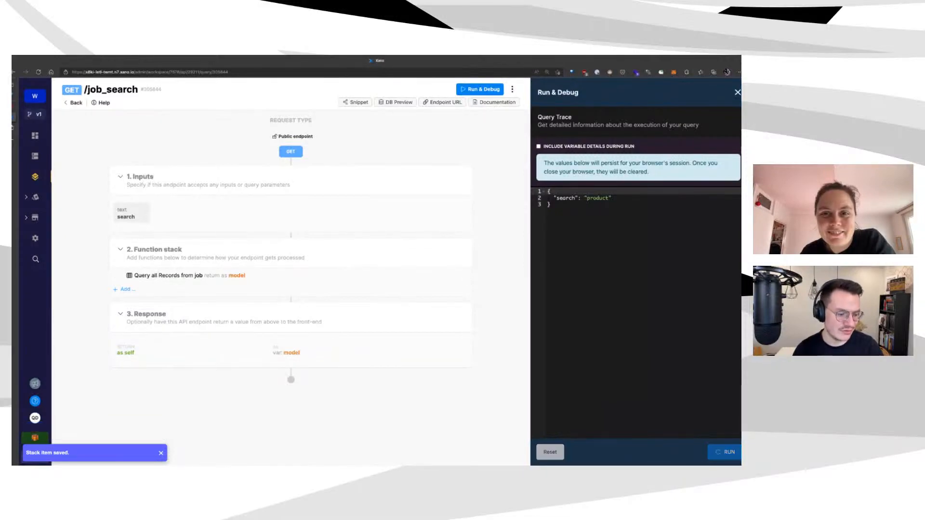
{"action": "scroll", "coordinate": [641, 265], "scroll_direction": "down", "scroll_amount": 15}
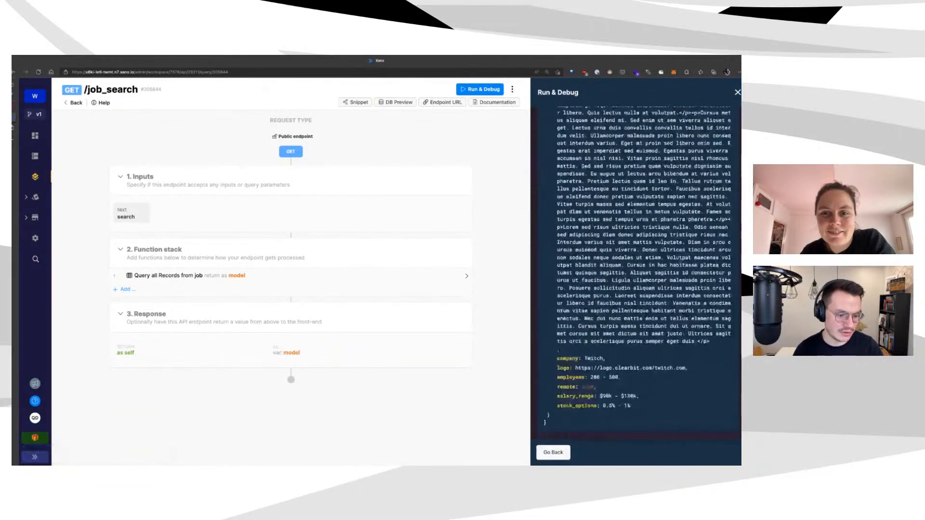
{"action": "scroll", "coordinate": [641, 275], "scroll_direction": "up", "scroll_amount": 15}
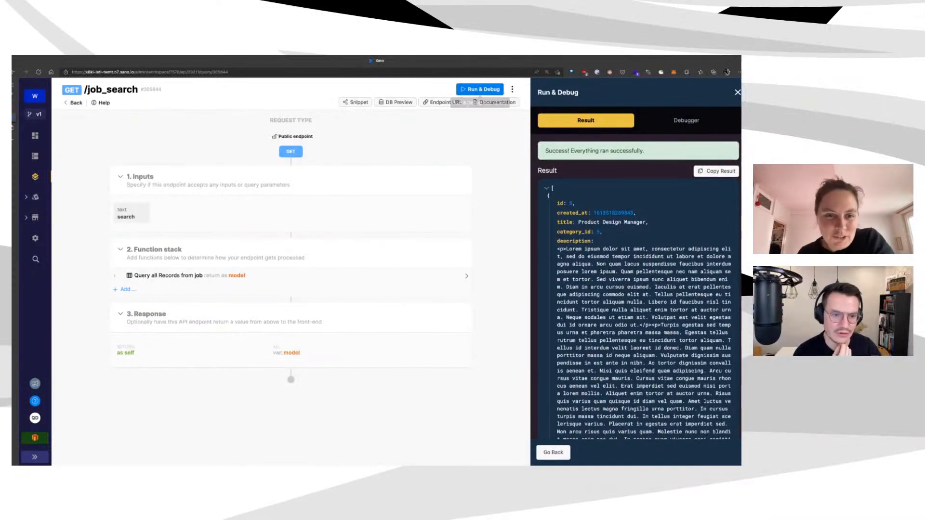
{"action": "left_click", "coordinate": [480, 89]}
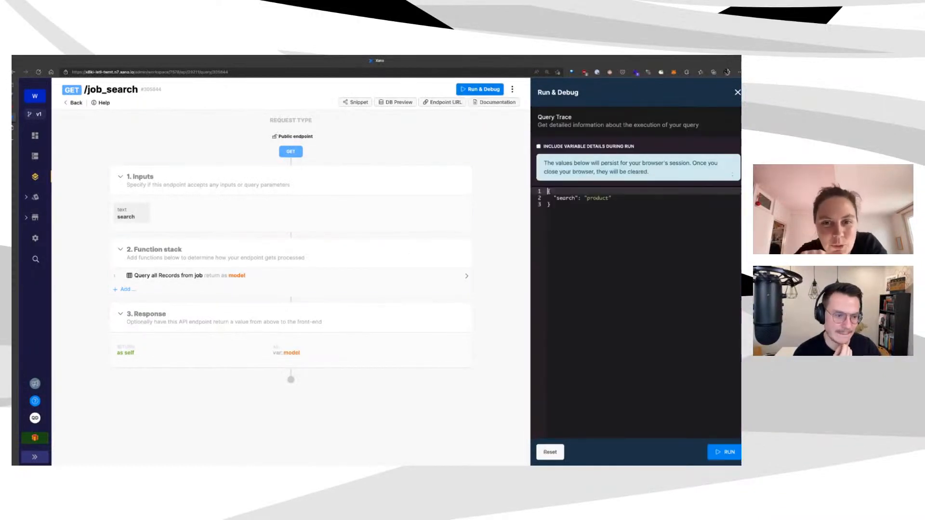
{"action": "left_click", "coordinate": [249, 284]}
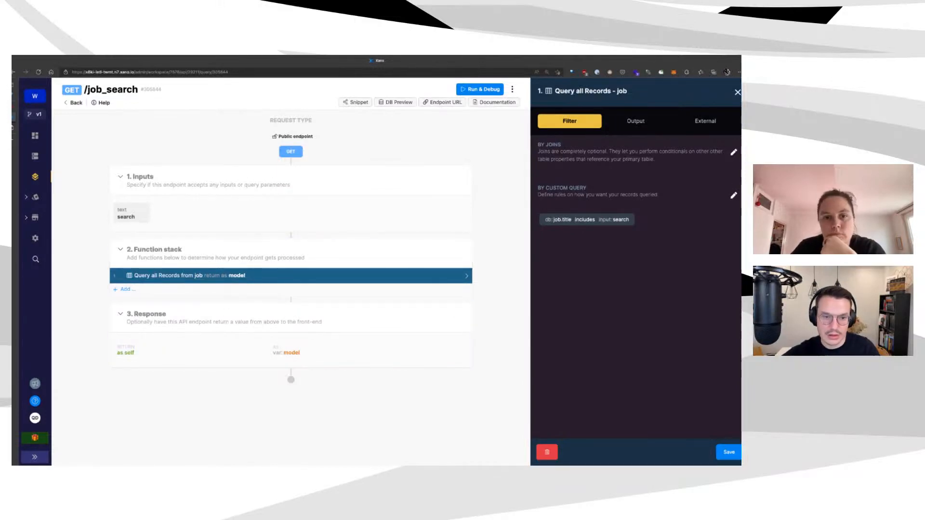
{"action": "left_click", "coordinate": [480, 89]}
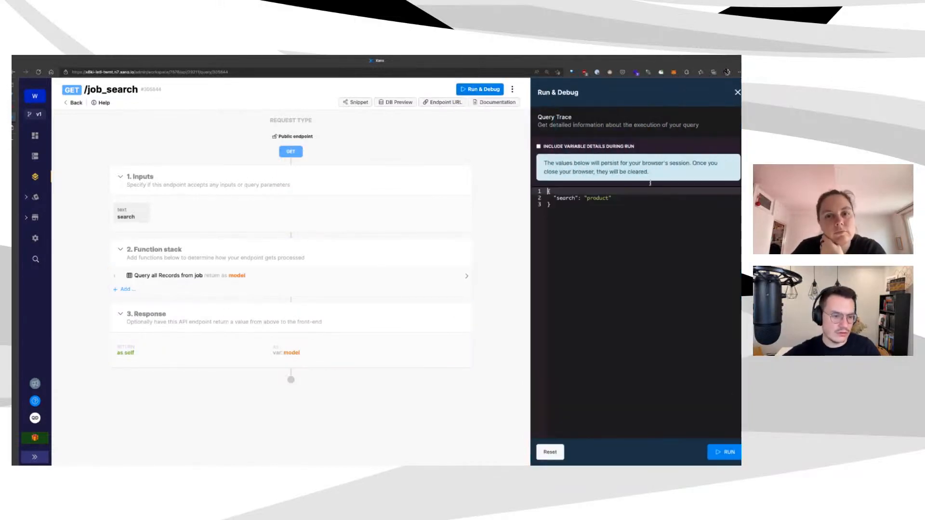
Rerun the job_search test with the search term 'react'
{"action": "key", "text": "Down"}
{"action": "key", "text": "End"}
{"action": "key", "text": "ctrl+BackSpace"}
{"action": "type", "text": "re"}
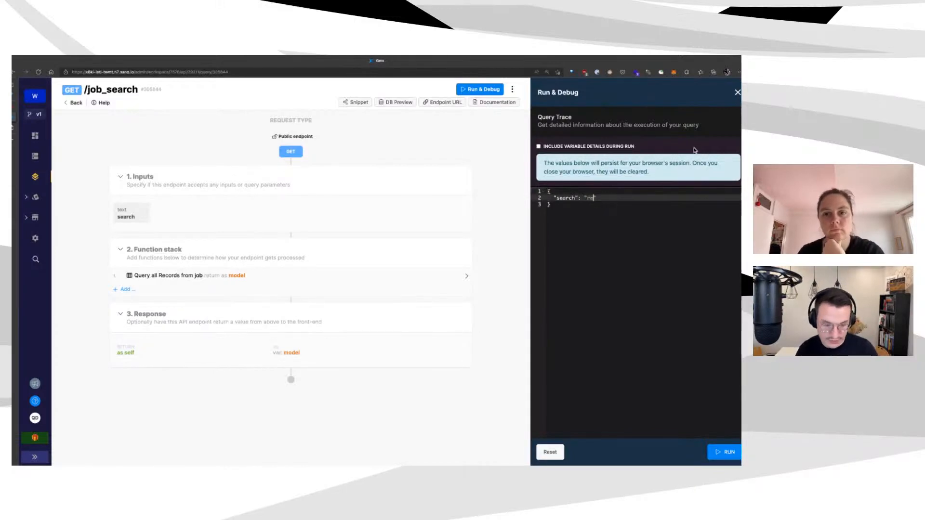
{"action": "key", "text": "ctrl+Return"}
{"action": "scroll", "coordinate": [636, 275], "scroll_direction": "down", "scroll_amount": 10}
{"action": "scroll", "coordinate": [636, 274], "scroll_direction": "up", "scroll_amount": 10}
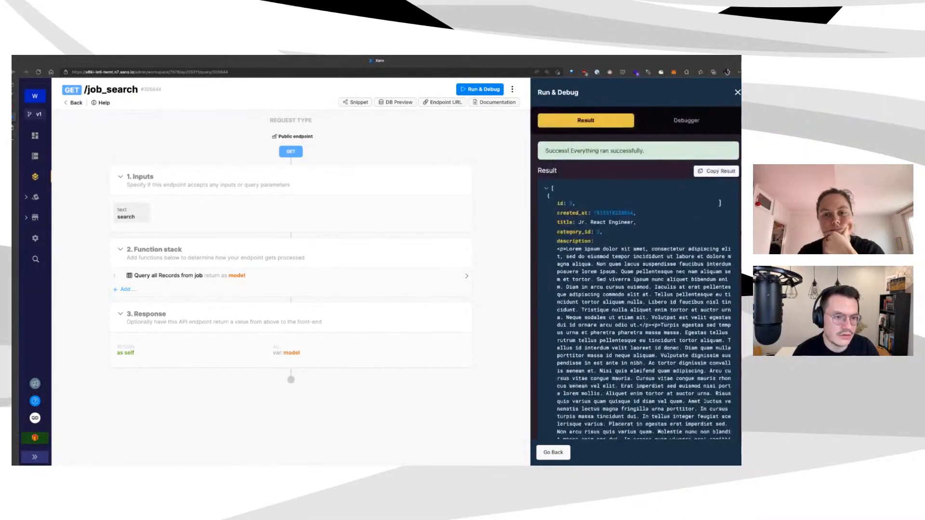
Rerun with search 'manager', then copy the endpoint URL
{"action": "left_click", "coordinate": [479, 89]}
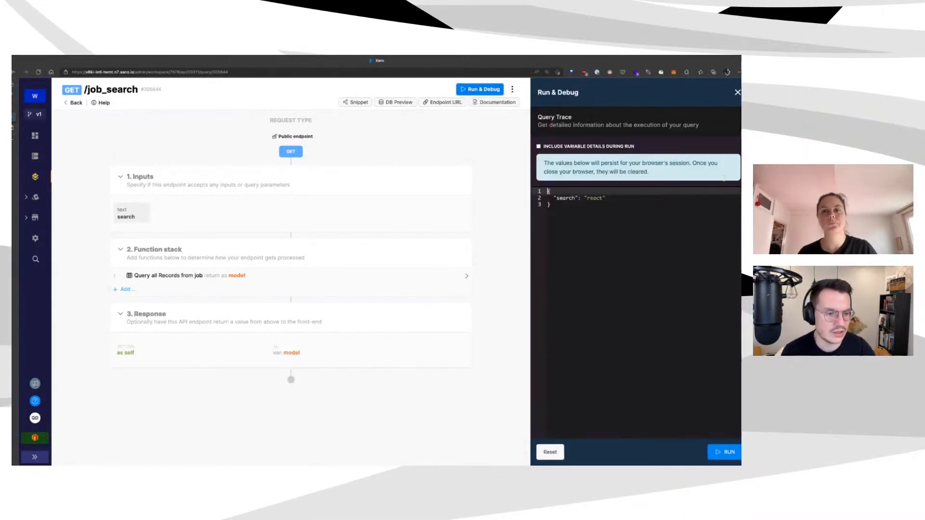
{"action": "double_click", "coordinate": [595, 198]}
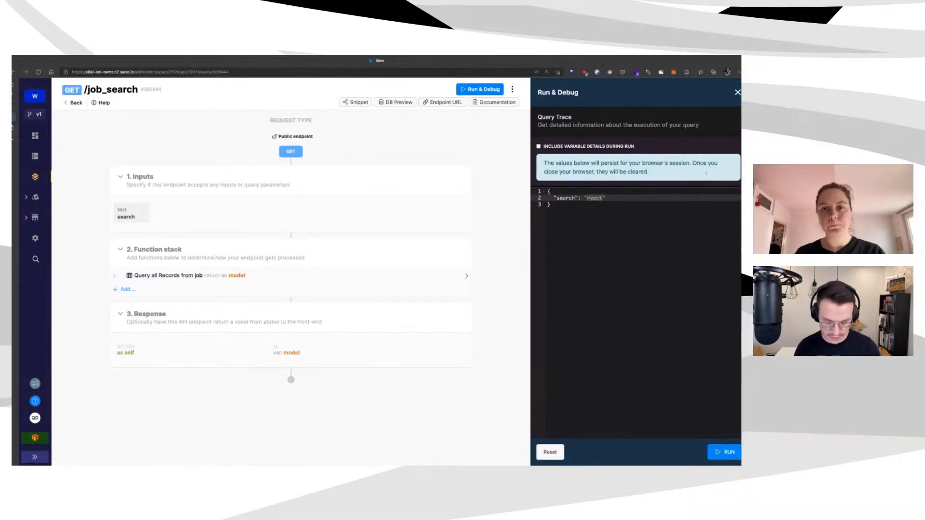
{"action": "type", "text": "node"}
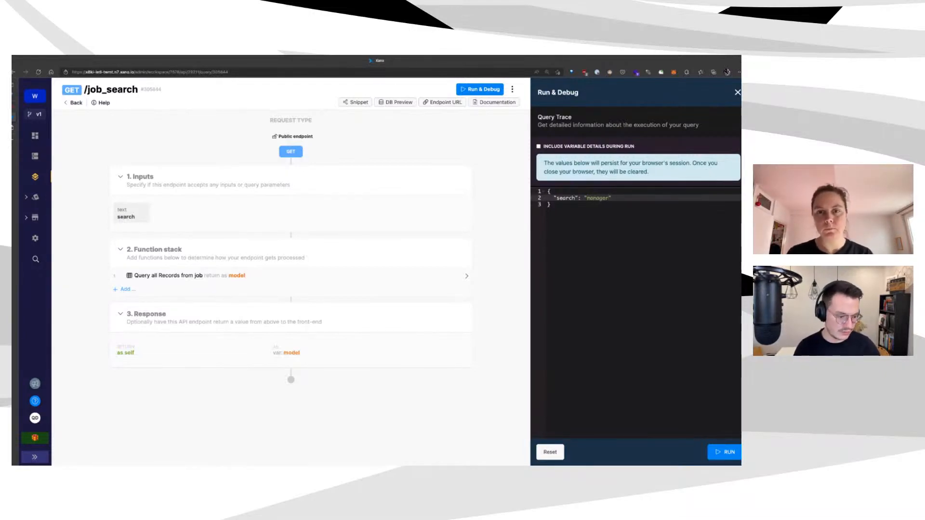
{"action": "left_click", "coordinate": [725, 452]}
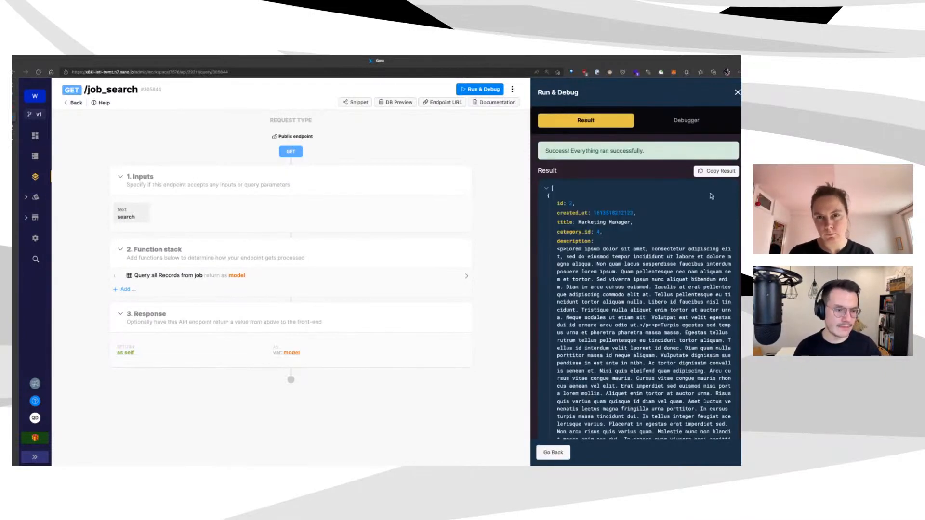
{"action": "scroll", "coordinate": [710, 193], "scroll_direction": "down", "scroll_amount": 5}
{"action": "scroll", "coordinate": [710, 193], "scroll_direction": "up", "scroll_amount": 2}
{"action": "scroll", "coordinate": [712, 199], "scroll_direction": "down", "scroll_amount": 10}
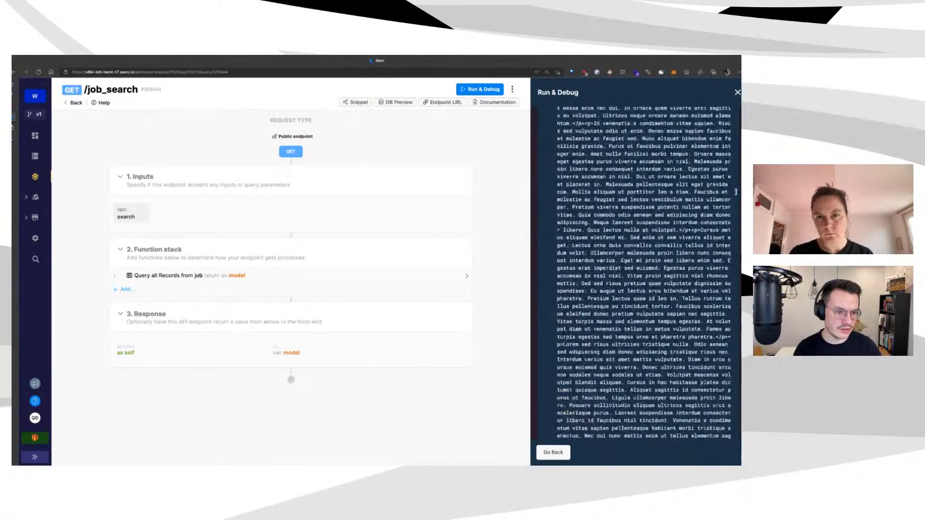
{"action": "scroll", "coordinate": [644, 272], "scroll_direction": "down", "scroll_amount": 5}
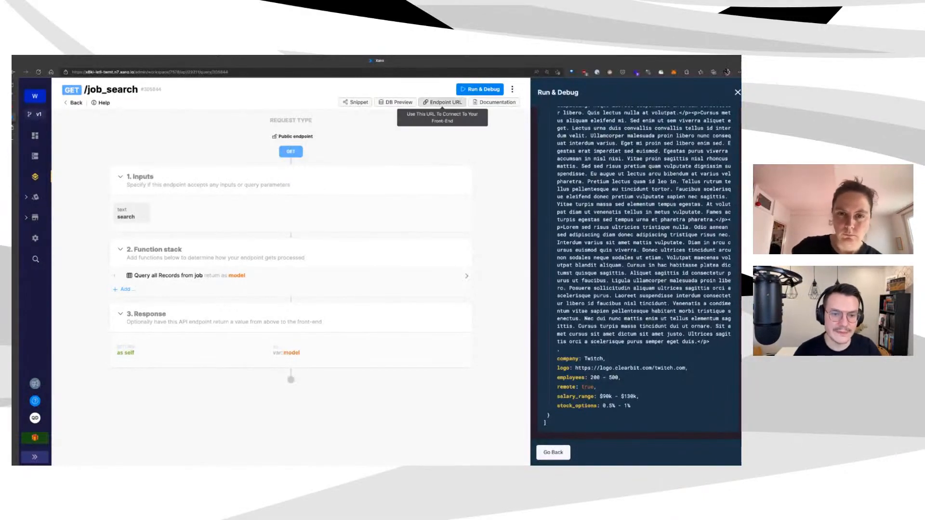
{"action": "left_click", "coordinate": [443, 102]}
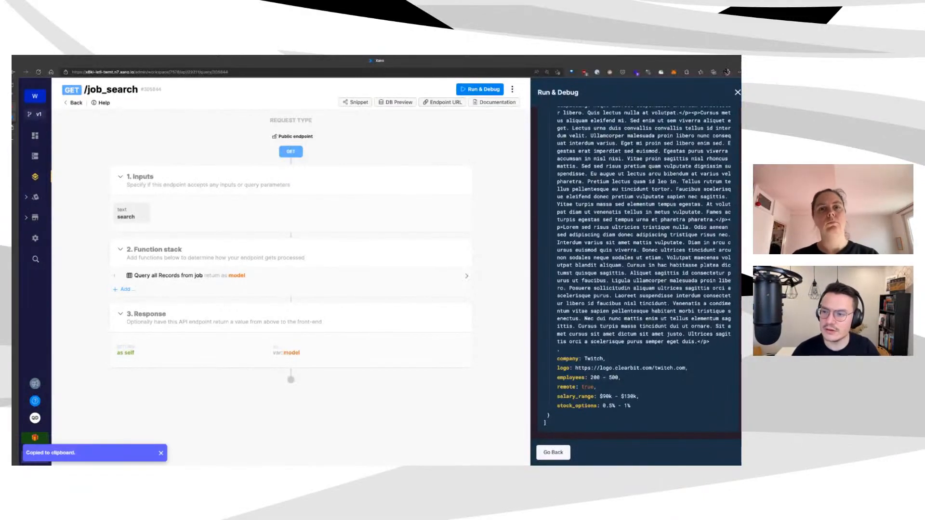
{"action": "left_click", "coordinate": [43, 103]}
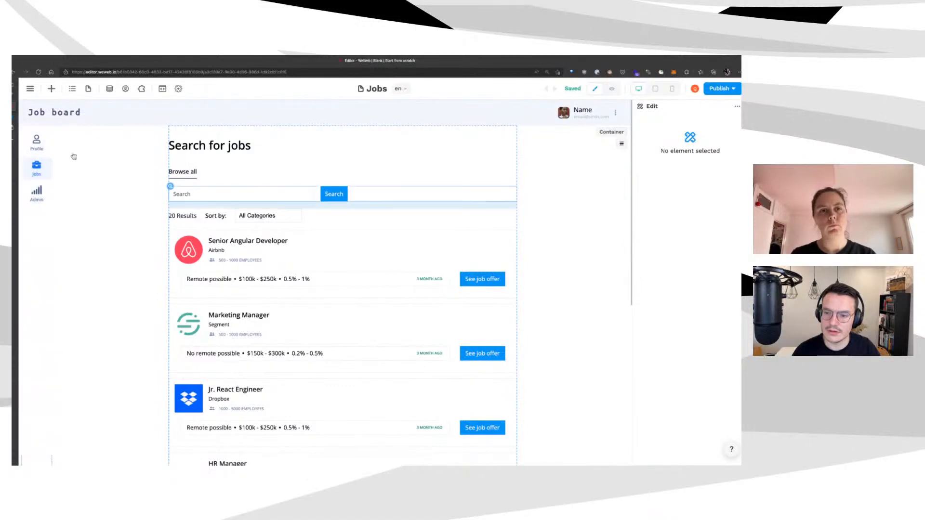
{"action": "left_click", "coordinate": [109, 89]}
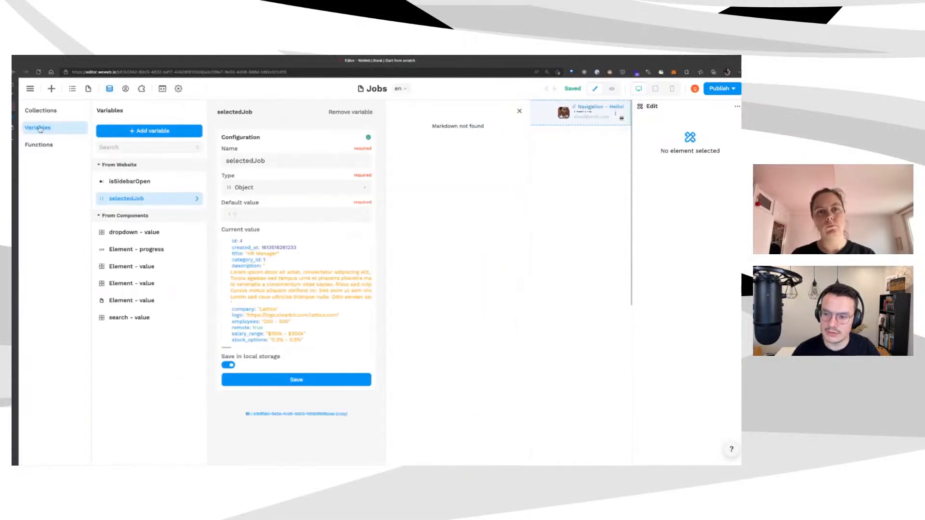
{"action": "left_click", "coordinate": [40, 111]}
{"action": "left_click", "coordinate": [120, 204]}
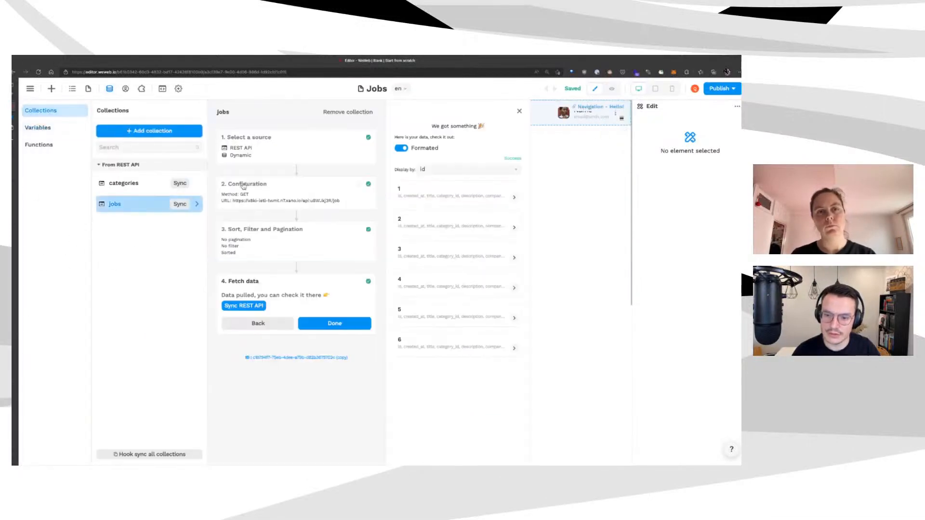
{"action": "left_click", "coordinate": [284, 183]}
{"action": "double_click", "coordinate": [298, 235]}
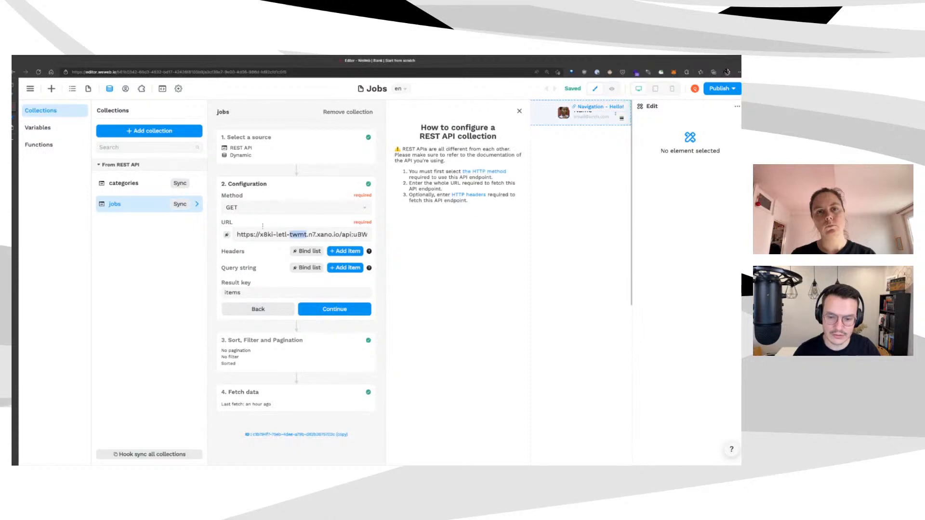
{"action": "key", "text": "End"}
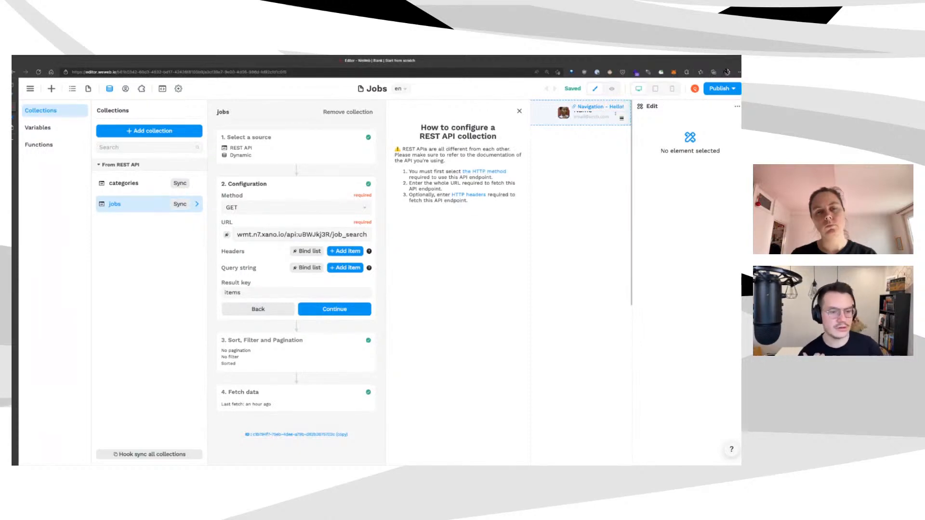
{"action": "left_click", "coordinate": [334, 309]}
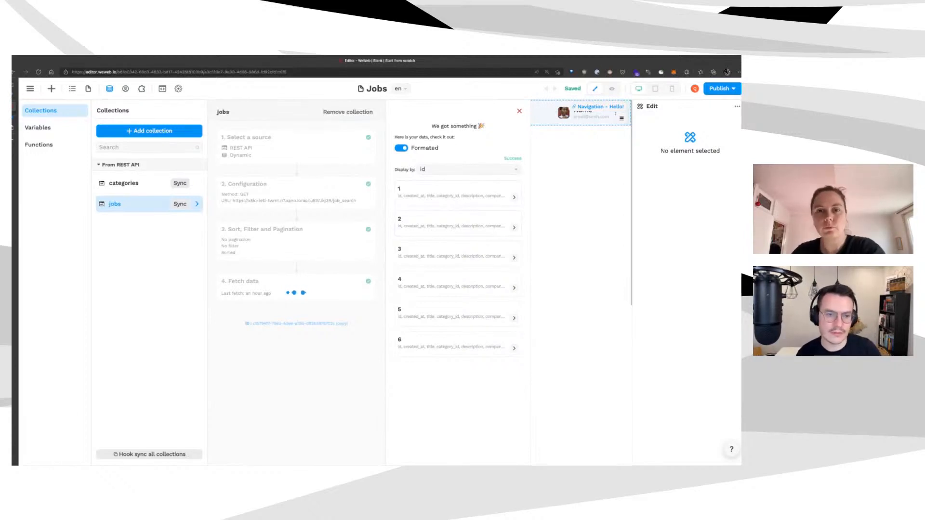
{"action": "left_click", "coordinate": [596, 89]}
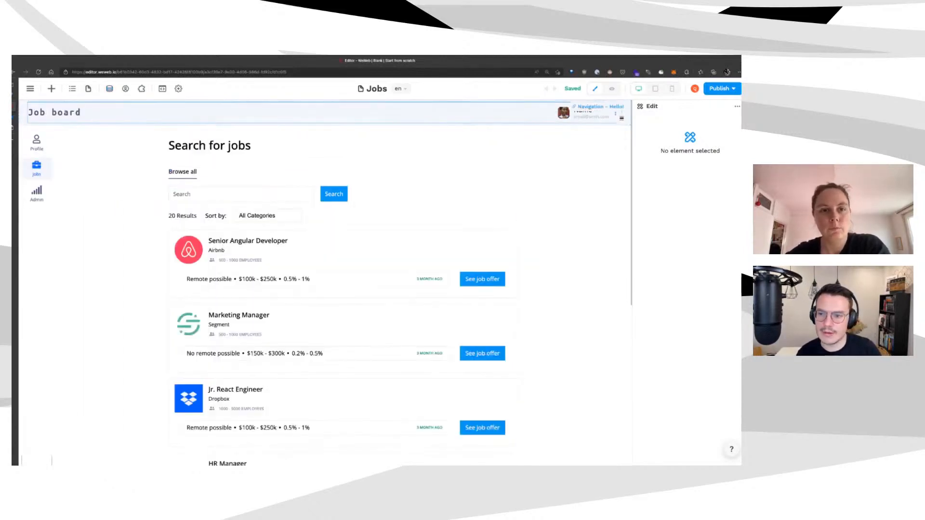
{"action": "left_click", "coordinate": [109, 88]}
{"action": "left_click", "coordinate": [114, 204]}
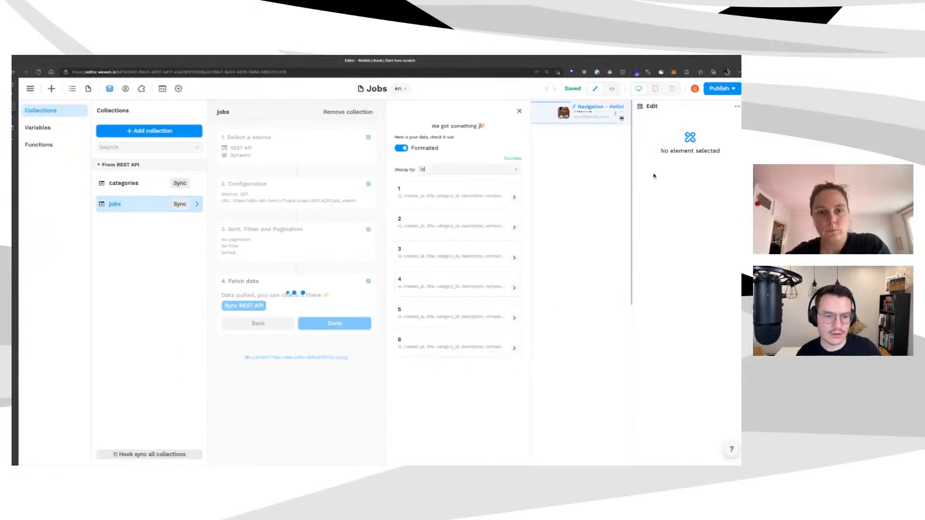
{"action": "left_click", "coordinate": [654, 175]}
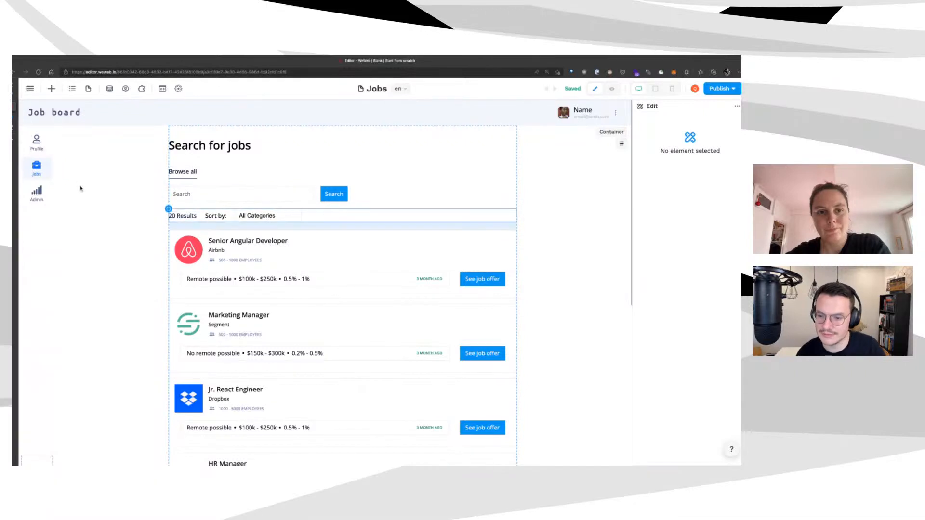
Bind the results text to jobs['data']['length'] followed by ' Results'
{"action": "left_click", "coordinate": [183, 216]}
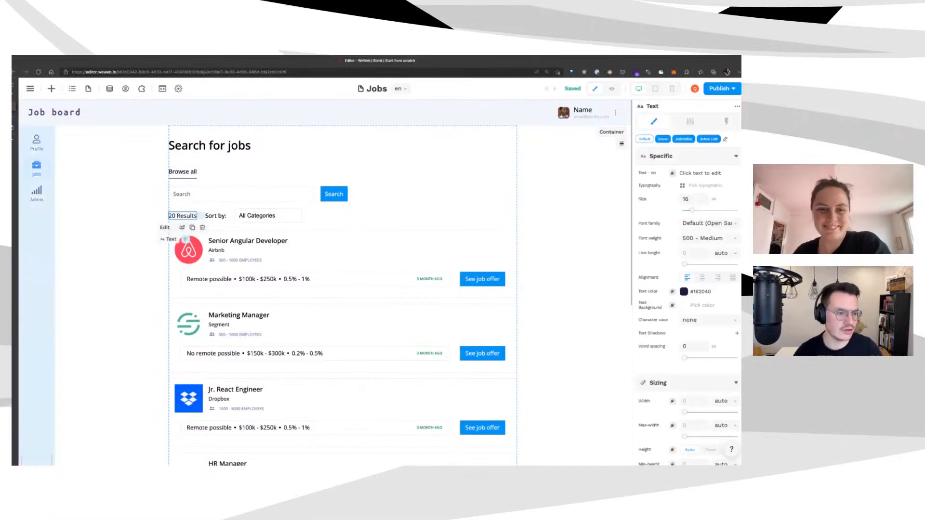
{"action": "left_click", "coordinate": [672, 172]}
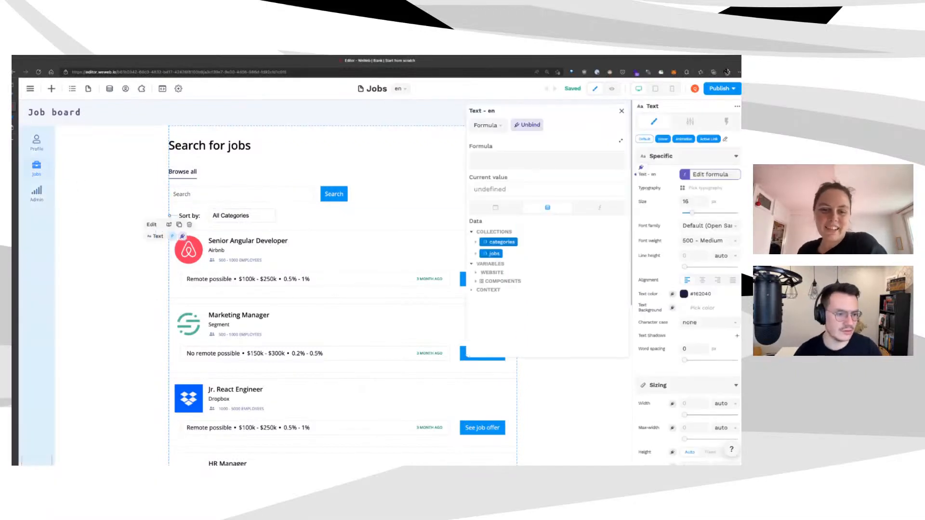
{"action": "left_click", "coordinate": [525, 256]}
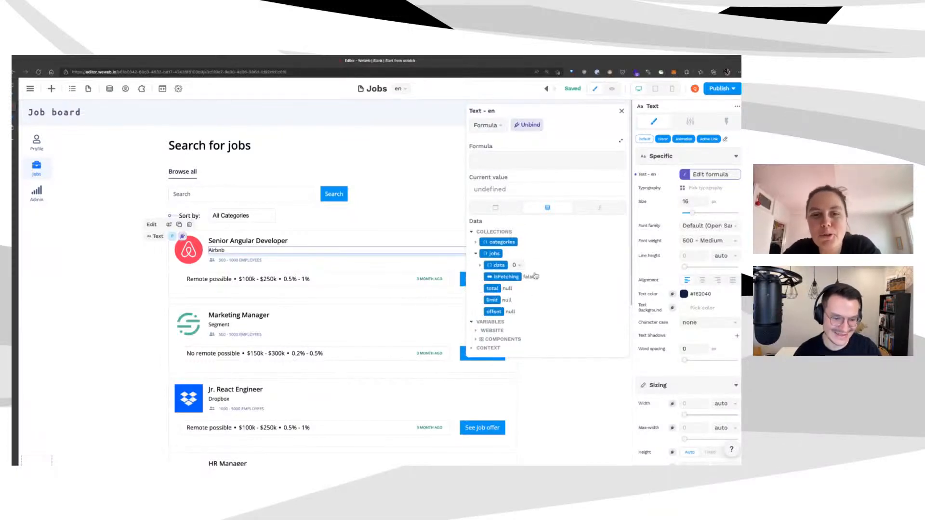
{"action": "left_click", "coordinate": [531, 271]}
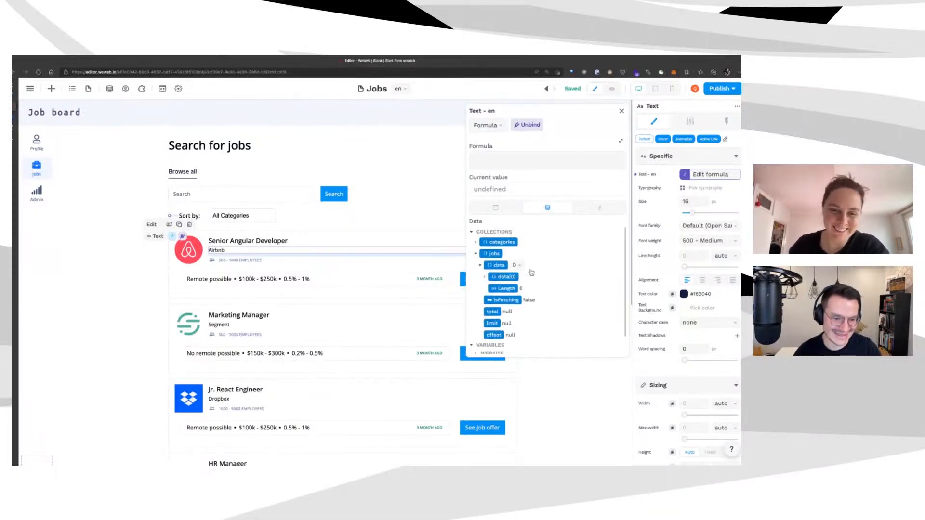
{"action": "left_click", "coordinate": [516, 289]}
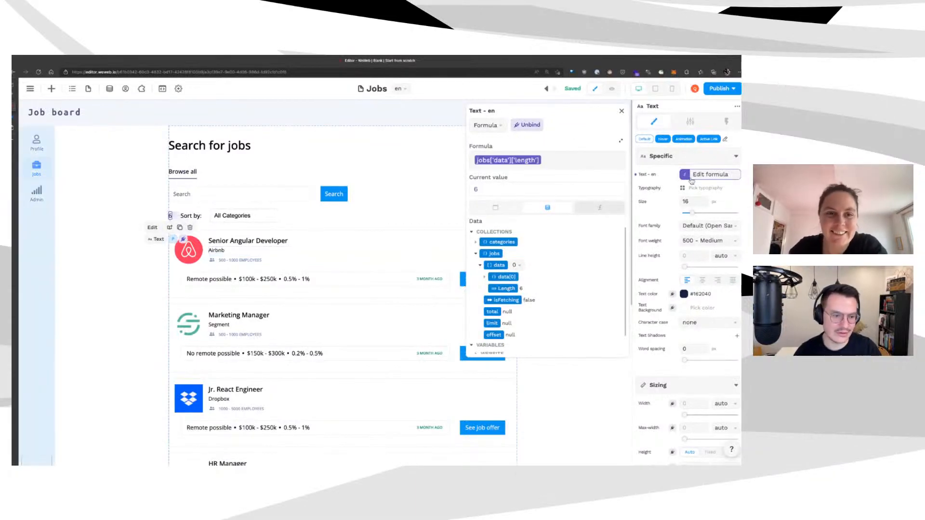
{"action": "left_click", "coordinate": [599, 207]}
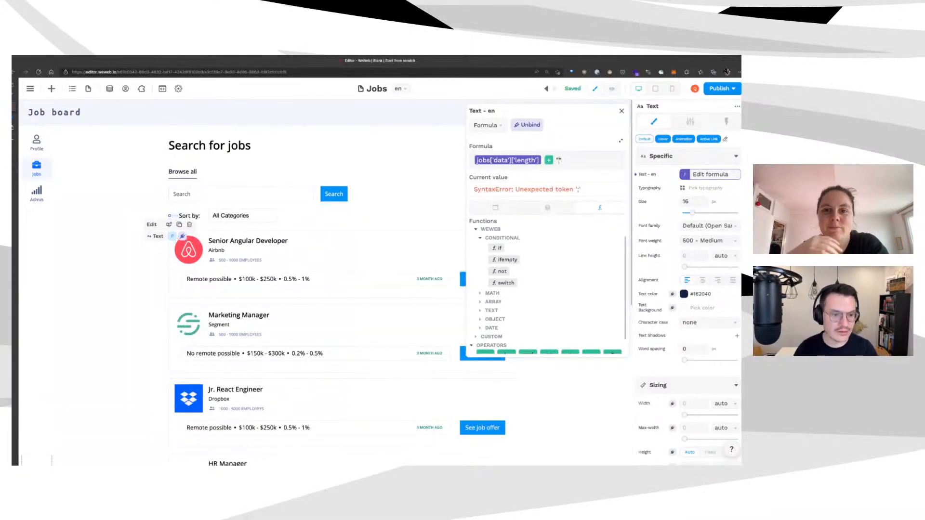
{"action": "type", "text": "\""}
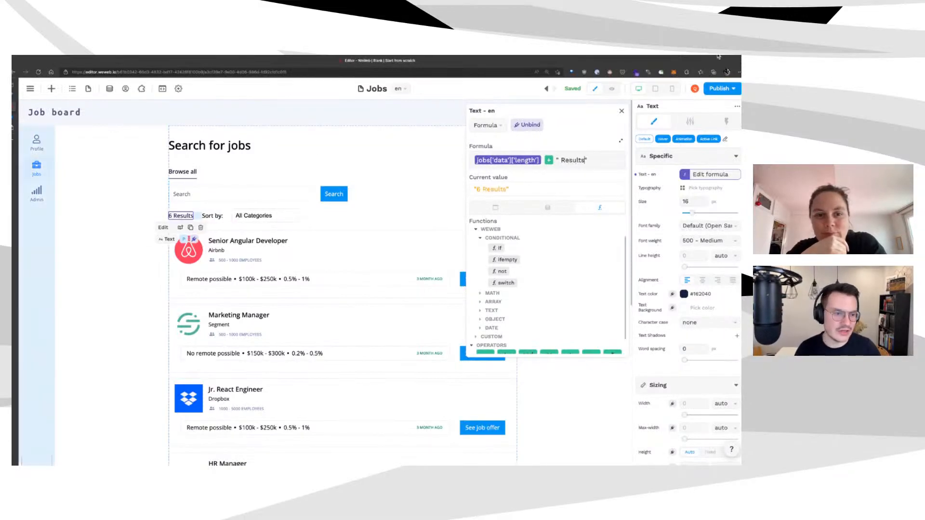
{"action": "left_click", "coordinate": [621, 111]}
{"action": "left_click", "coordinate": [605, 233]}
Reload the editor and refetch the jobs collection's data
{"action": "left_click", "coordinate": [275, 216]}
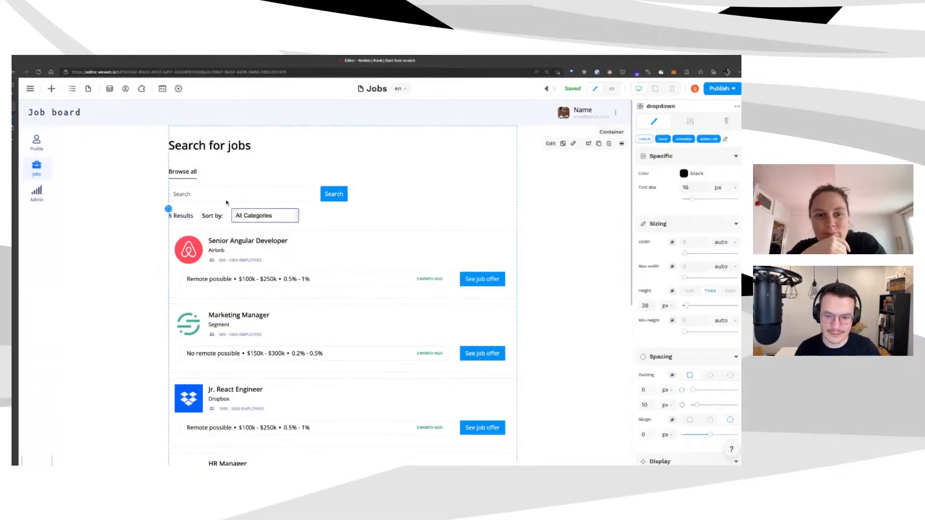
{"action": "left_click", "coordinate": [612, 89]}
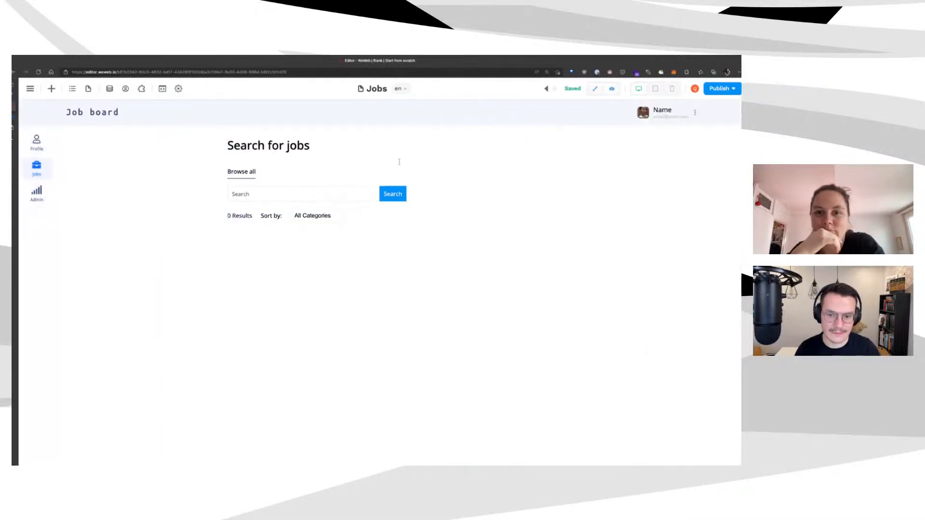
{"action": "left_click", "coordinate": [595, 89]}
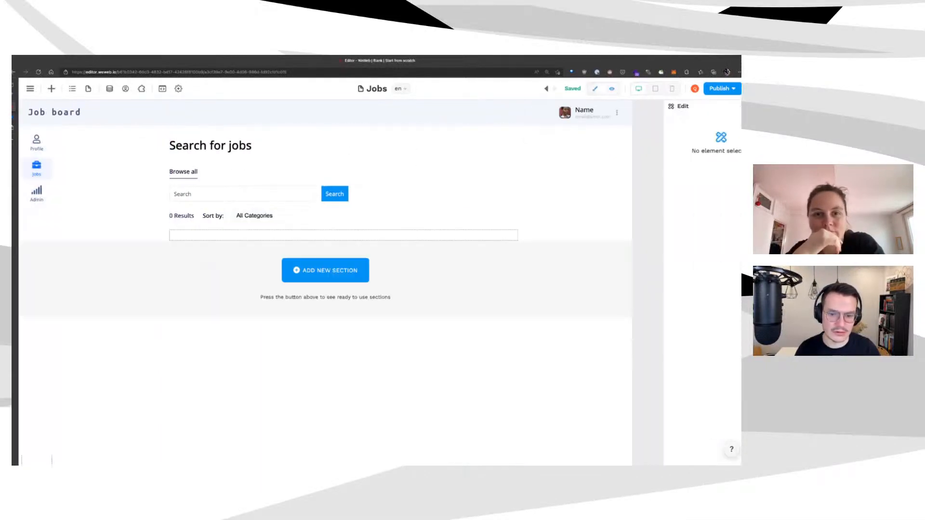
{"action": "left_click", "coordinate": [109, 89]}
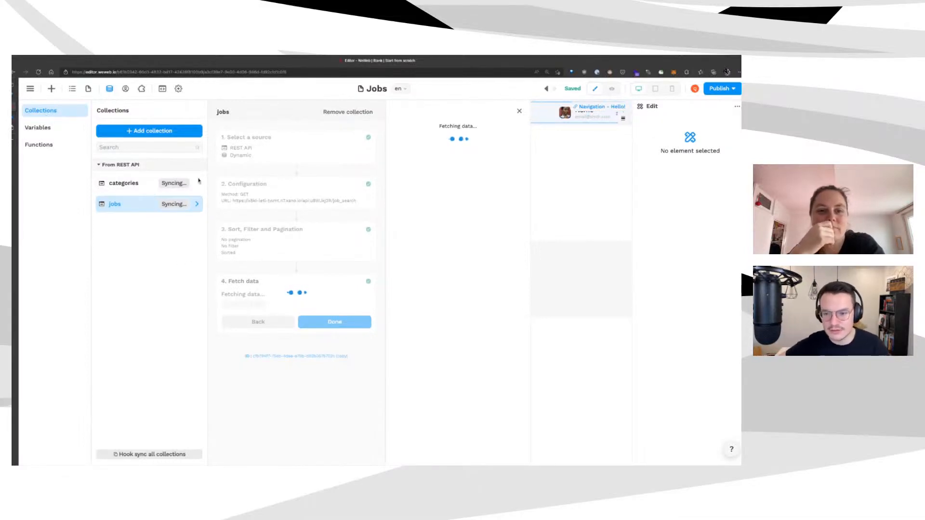
{"action": "key", "text": "super+r"}
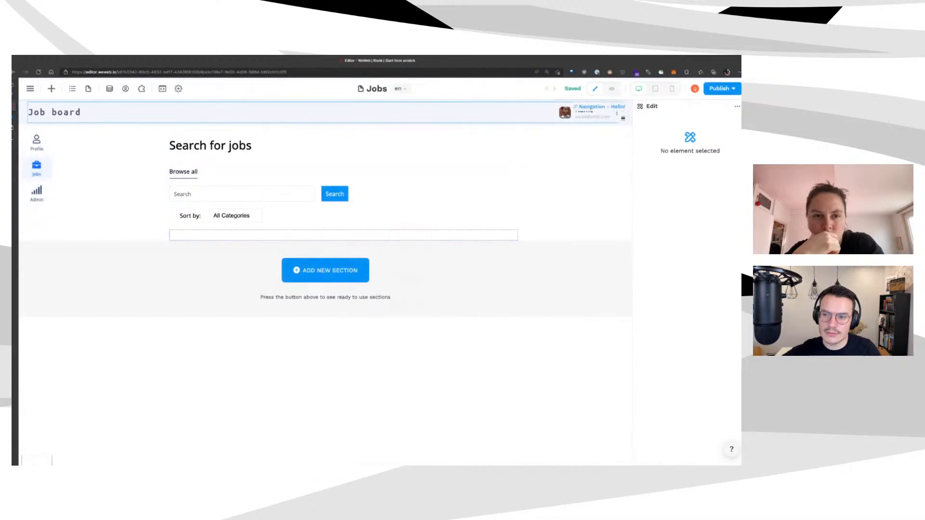
{"action": "left_click", "coordinate": [109, 88]}
{"action": "left_click", "coordinate": [127, 205]}
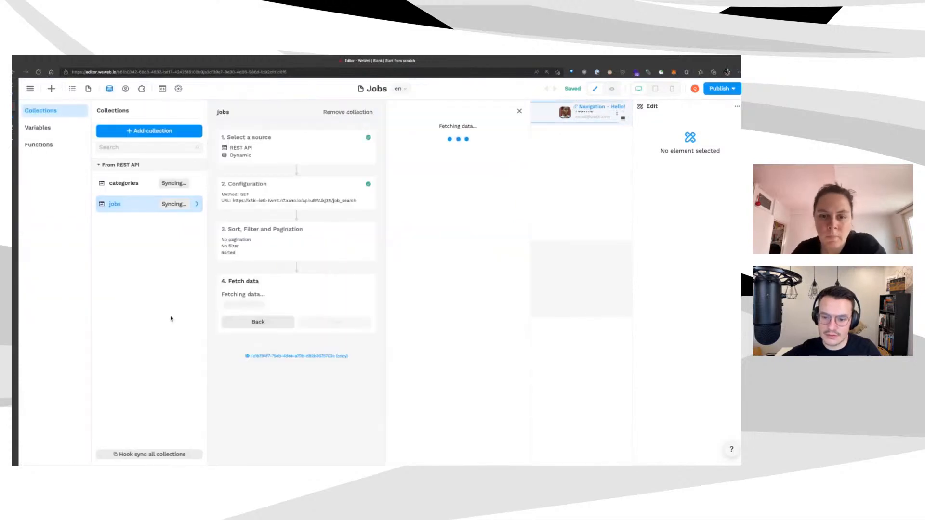
{"action": "left_click", "coordinate": [311, 188]}
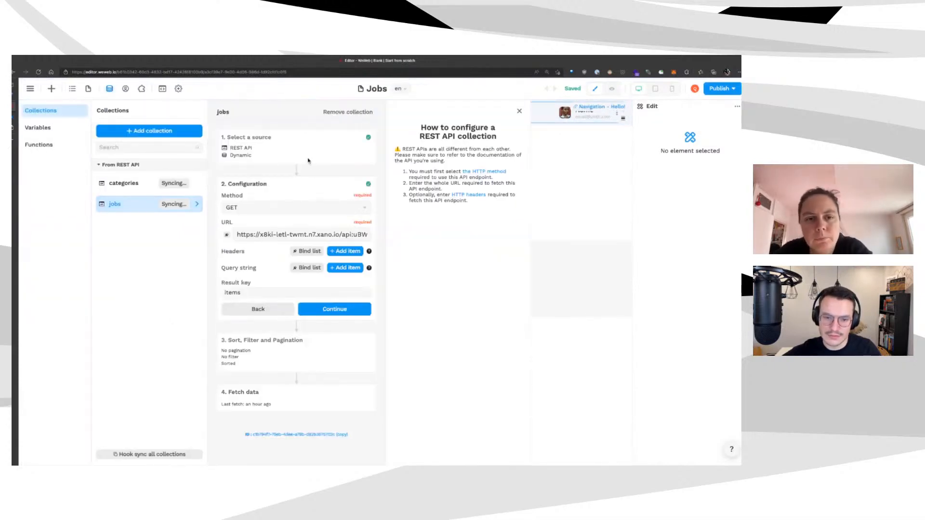
{"action": "left_click", "coordinate": [314, 309]}
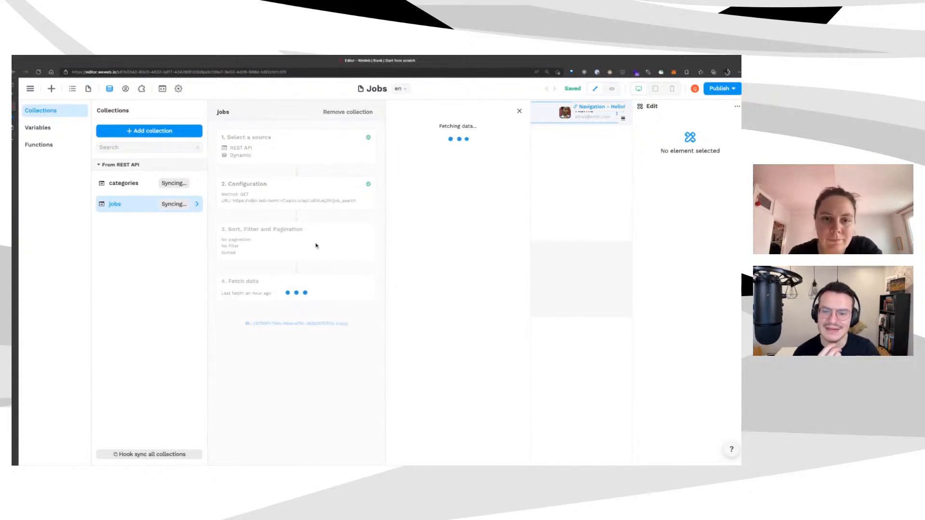
{"action": "mouse_move", "coordinate": [13, 117]}
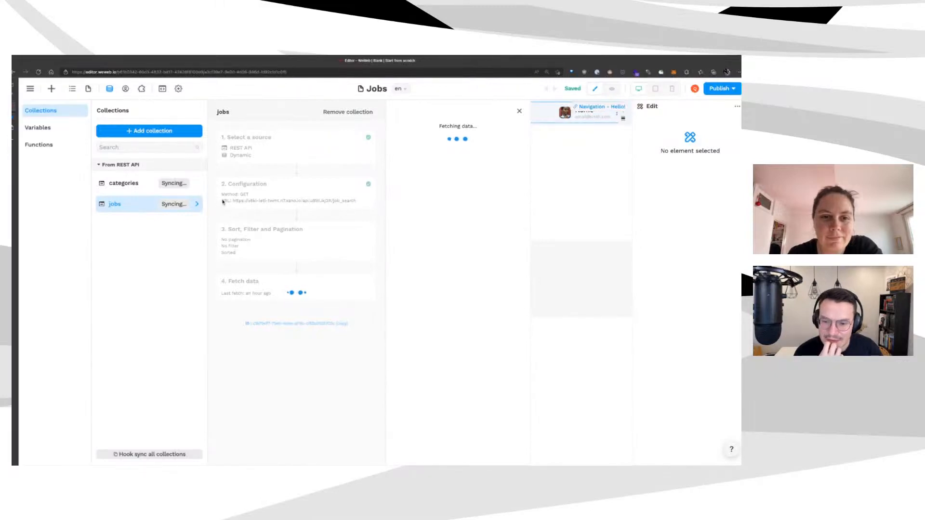
{"action": "left_click", "coordinate": [677, 212]}
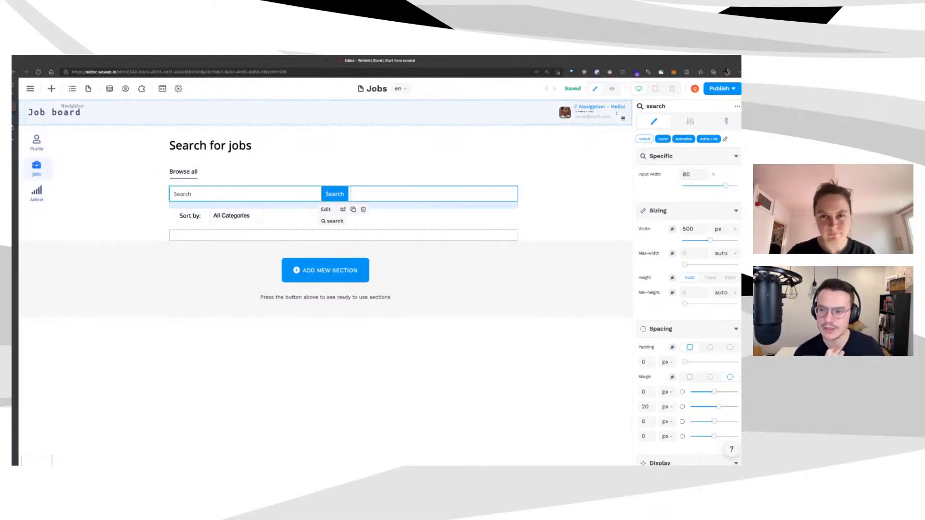
Show page variables, search 'product' in preview, then select the search input
{"action": "left_click", "coordinate": [73, 89]}
{"action": "left_click", "coordinate": [102, 127]}
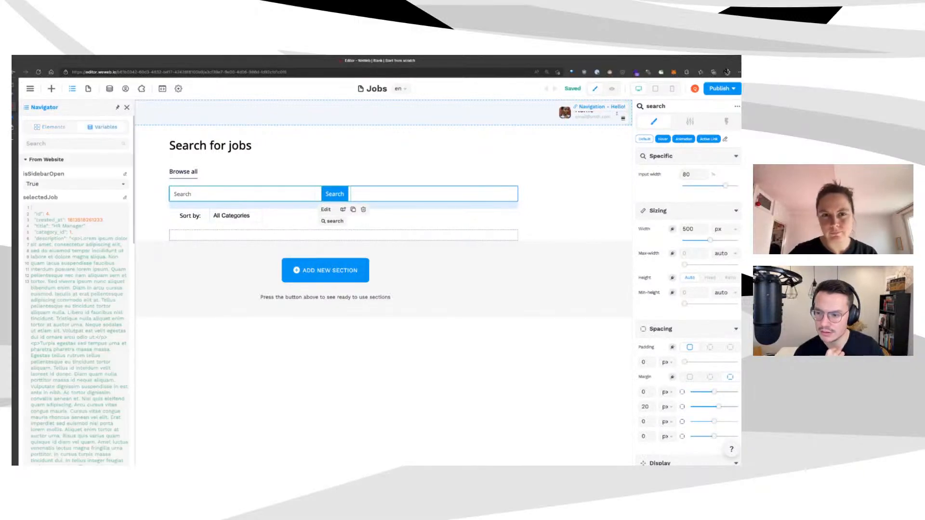
{"action": "scroll", "coordinate": [77, 289], "scroll_direction": "down", "scroll_amount": 1}
{"action": "left_click", "coordinate": [118, 107]}
{"action": "scroll", "coordinate": [55, 289], "scroll_direction": "down", "scroll_amount": 20}
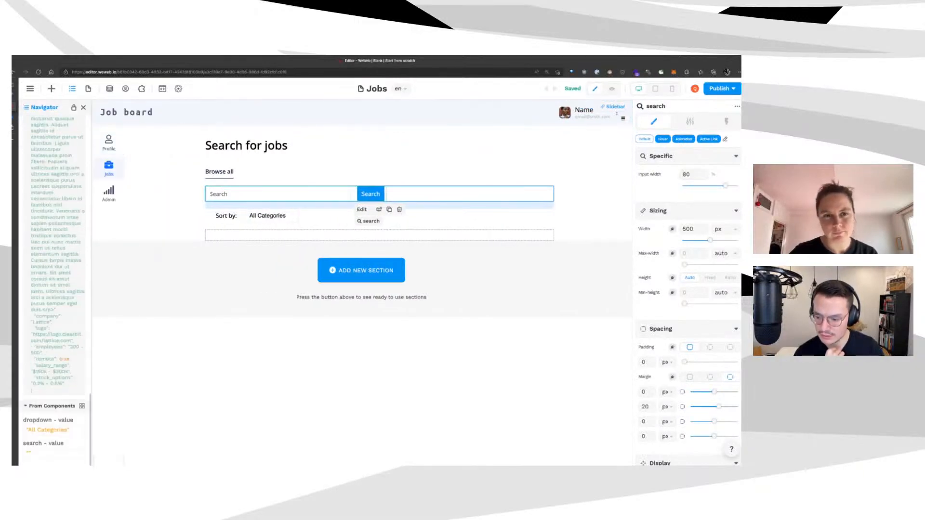
{"action": "left_click", "coordinate": [612, 89]}
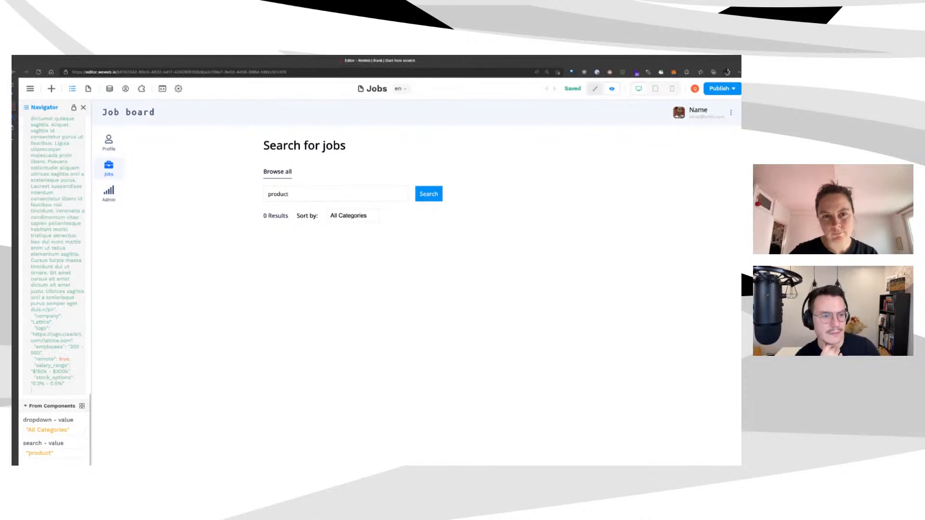
{"action": "left_click", "coordinate": [595, 89]}
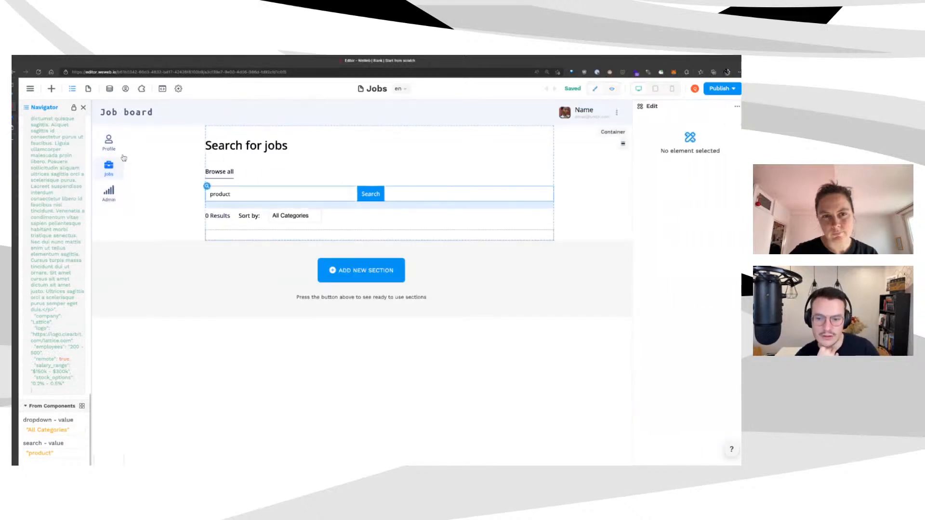
{"action": "left_click", "coordinate": [231, 194]}
Add a 'search update' workflow to the search input triggered On submit
{"action": "left_click", "coordinate": [726, 121]}
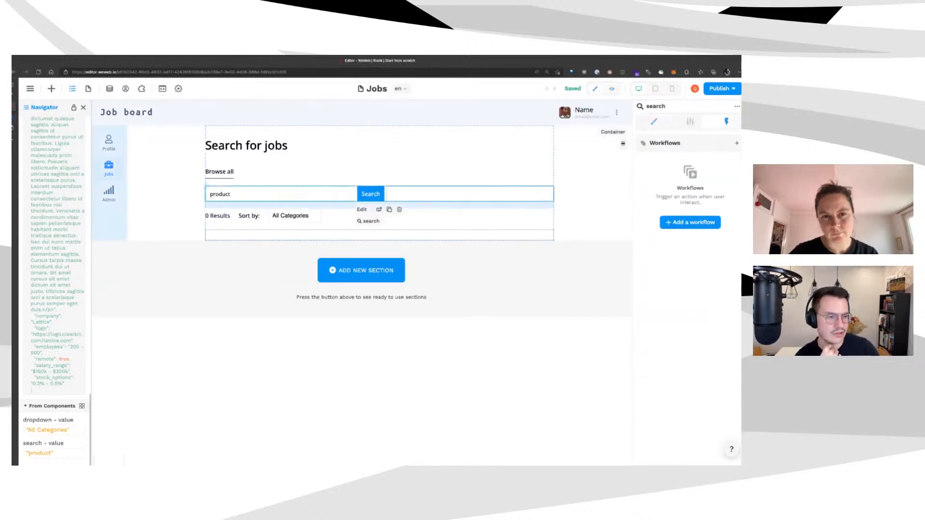
{"action": "left_click", "coordinate": [690, 222]}
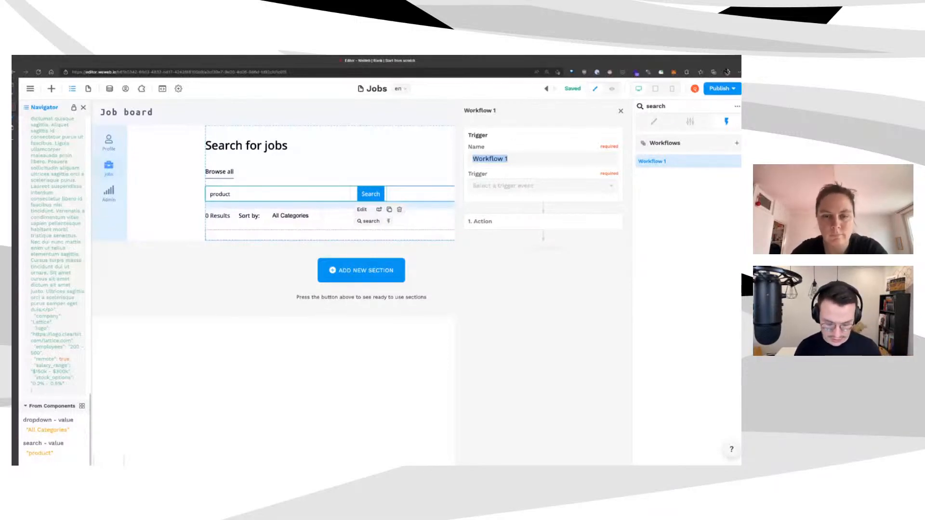
{"action": "type", "text": "search update"}
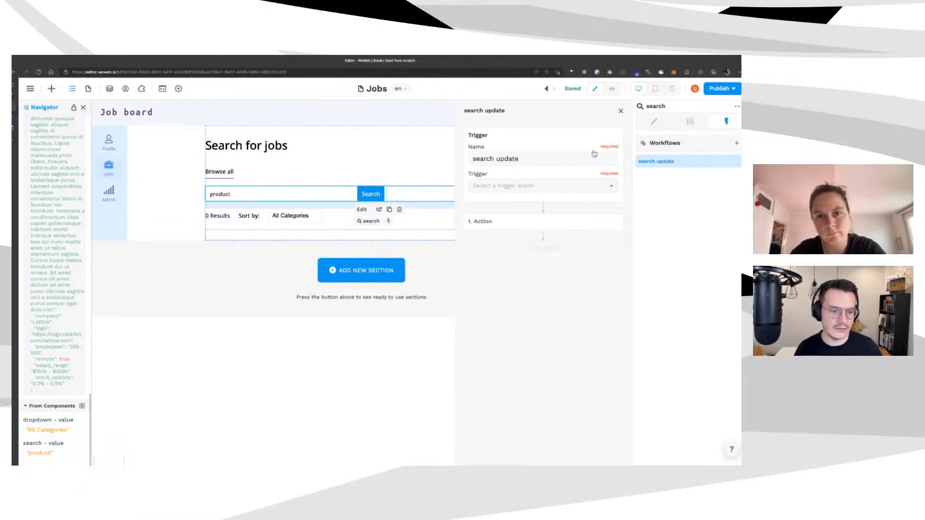
{"action": "left_click", "coordinate": [542, 186]}
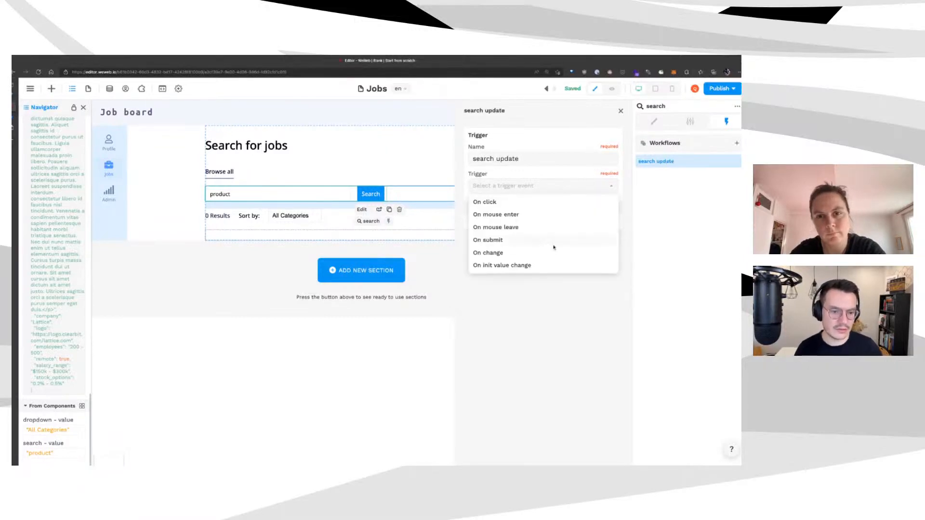
{"action": "left_click", "coordinate": [553, 238]}
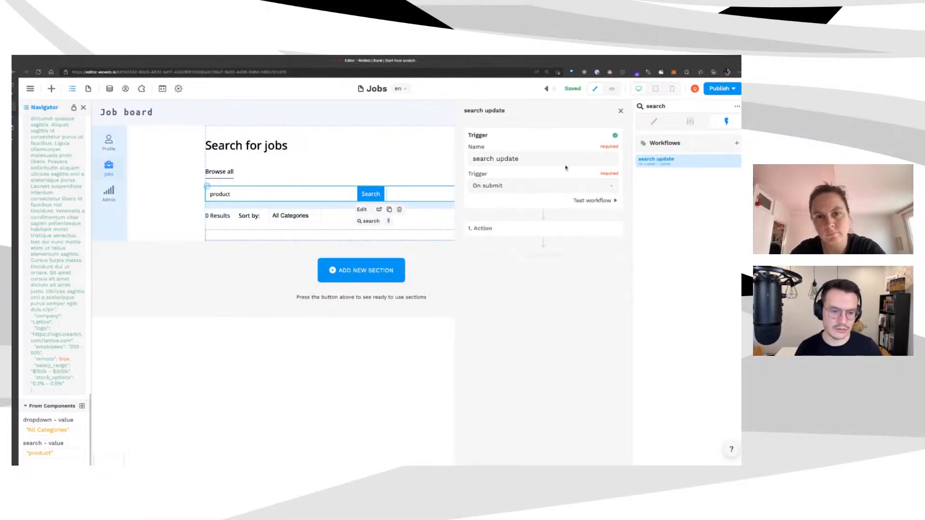
Add a Fetch collection action for jobs named 'fetch jobs'
{"action": "left_click", "coordinate": [579, 225]}
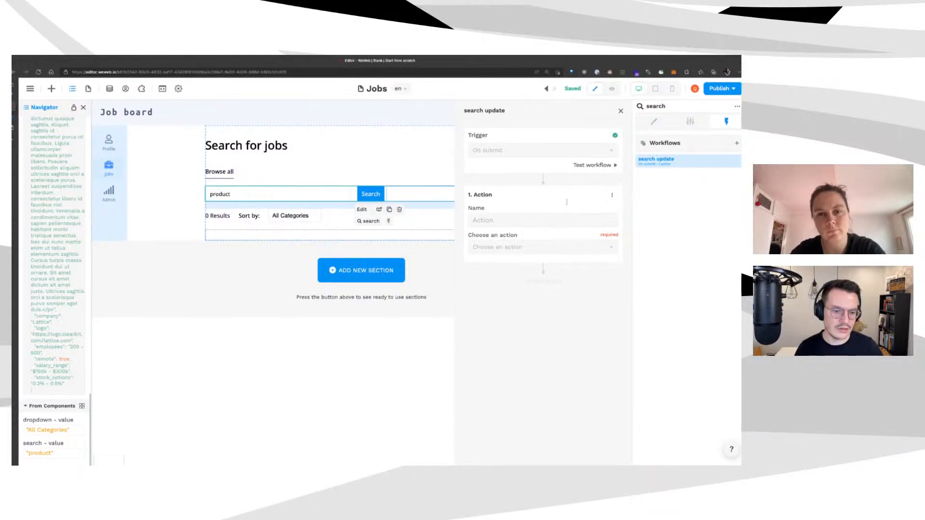
{"action": "left_click", "coordinate": [557, 247]}
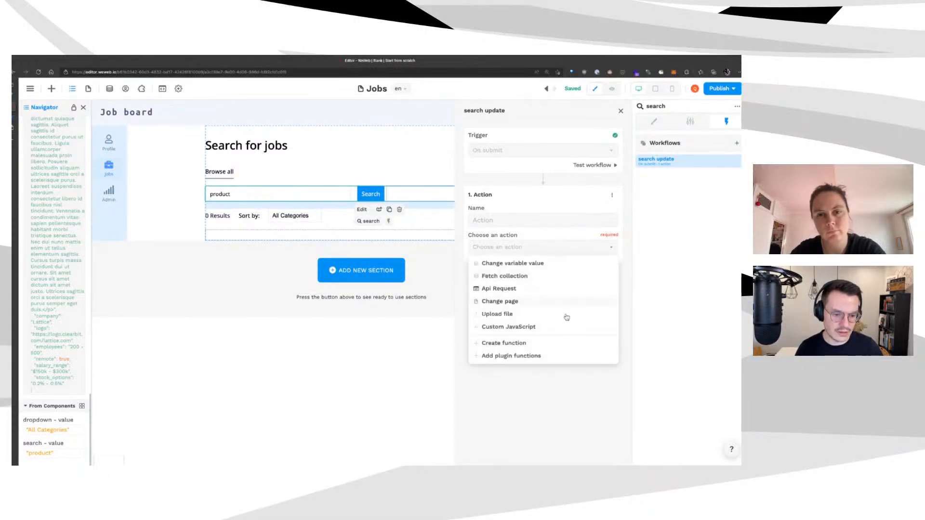
{"action": "left_click", "coordinate": [569, 275]}
{"action": "left_click", "coordinate": [569, 274]}
{"action": "left_click", "coordinate": [559, 290]}
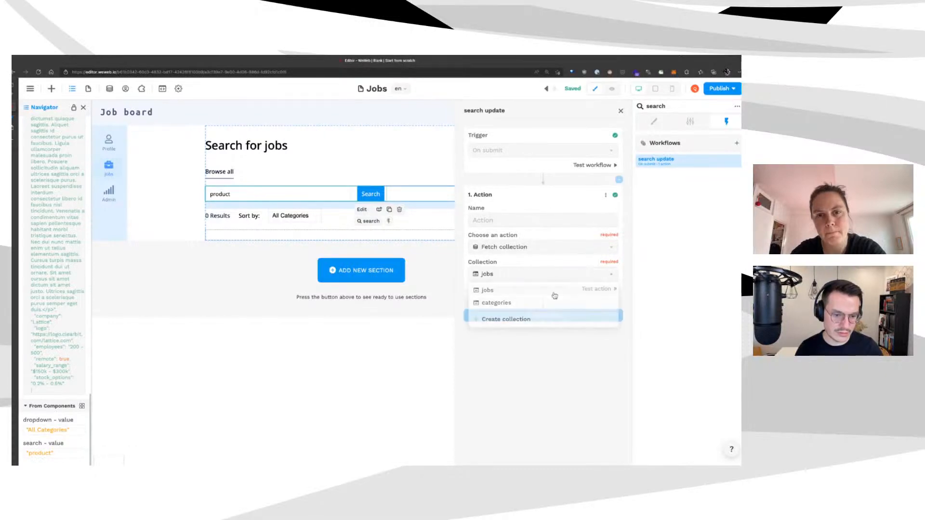
{"action": "left_click", "coordinate": [543, 220]}
{"action": "type", "text": "fetch jobs"}
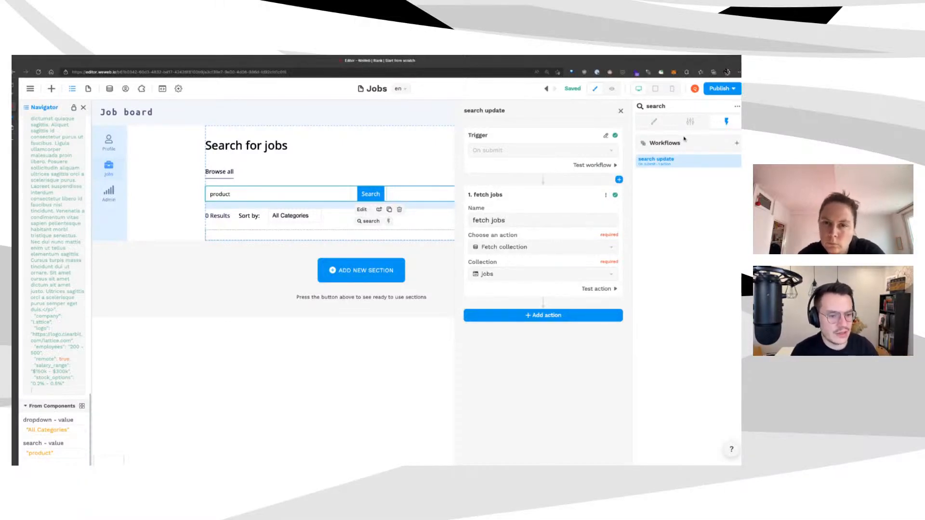
{"action": "left_click", "coordinate": [569, 104]}
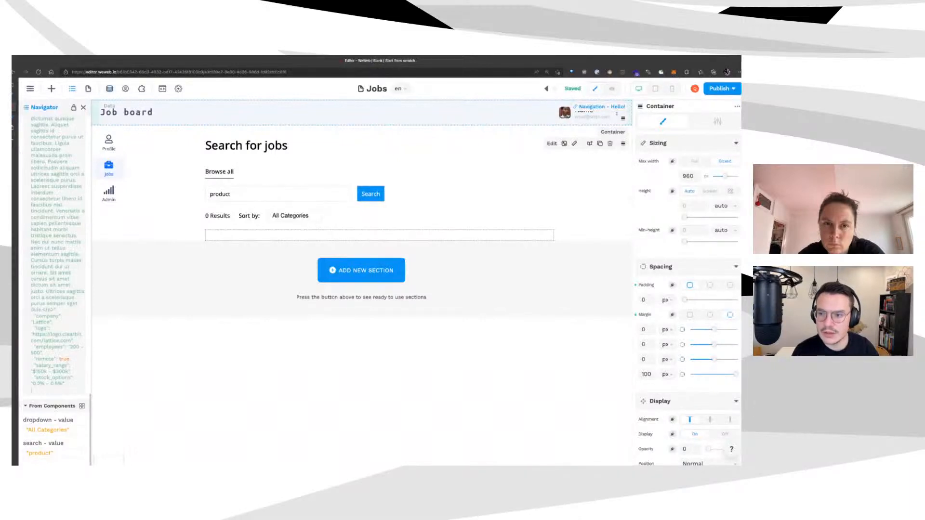
Return to WeWeb's data collections, reload the editor and begin adding a third collection
{"action": "left_click", "coordinate": [109, 89]}
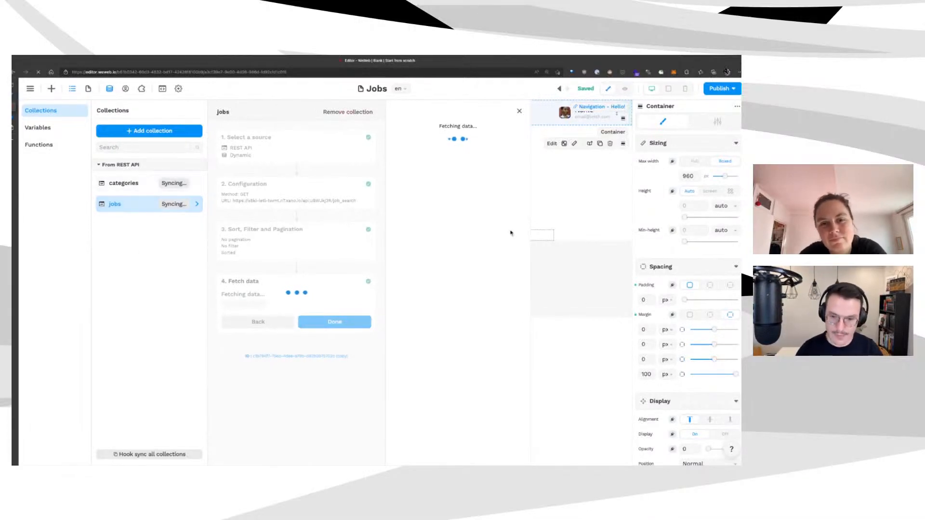
{"action": "key", "text": "super+r"}
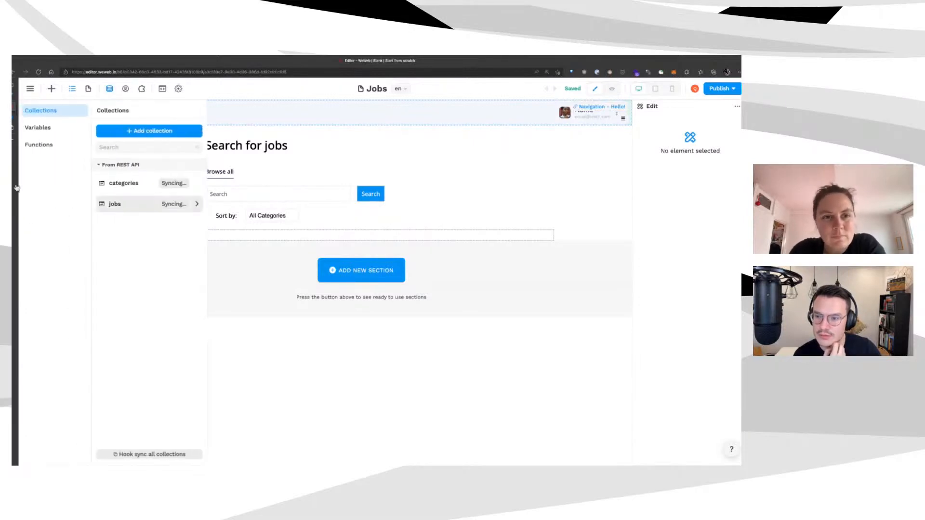
{"action": "left_click", "coordinate": [149, 130]}
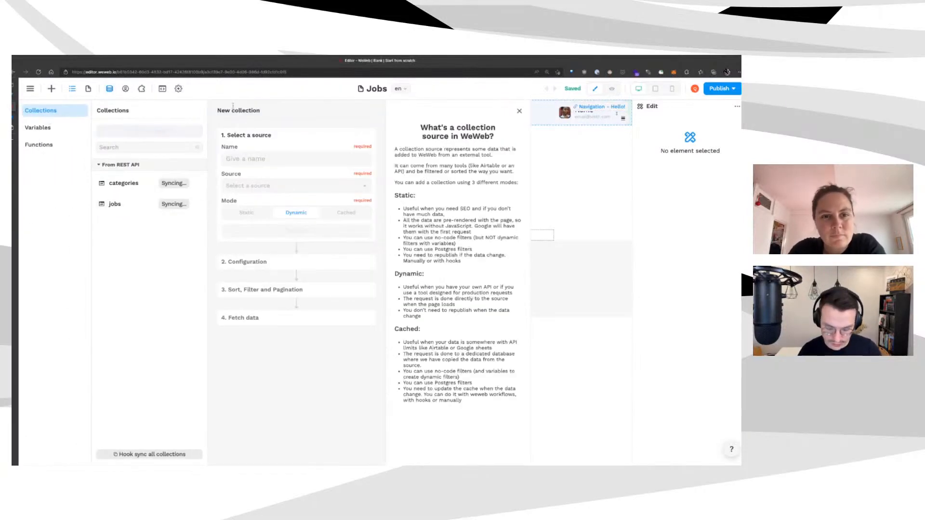
Name the new collection jobs2 and choose REST API as its source
{"action": "key", "text": "BackSpace"}
{"action": "type", "text": "j"}
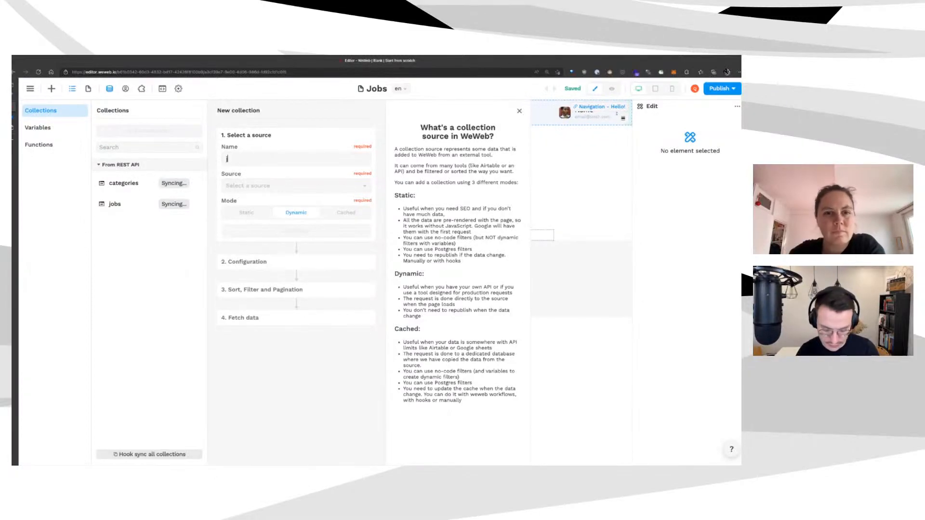
{"action": "type", "text": "obs2"}
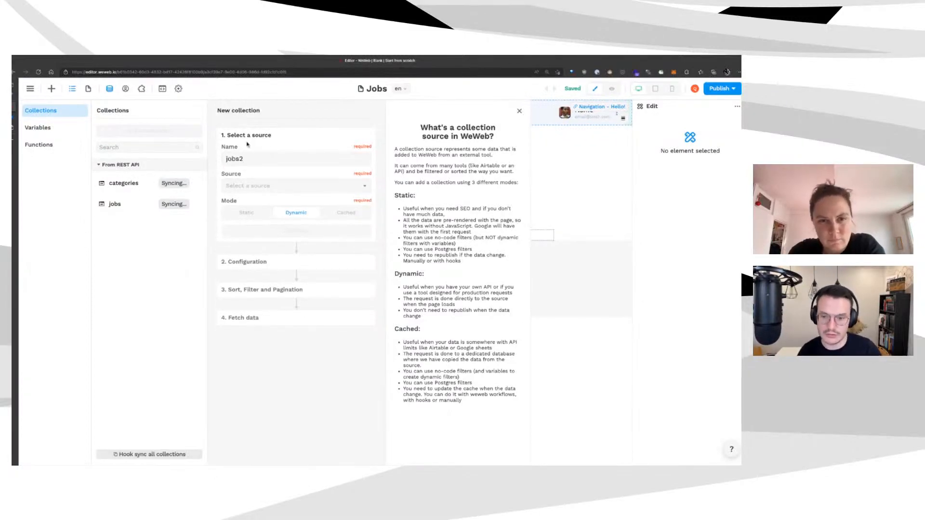
{"action": "left_click", "coordinate": [296, 186]}
{"action": "left_click", "coordinate": [241, 202]}
{"action": "left_click", "coordinate": [296, 230]}
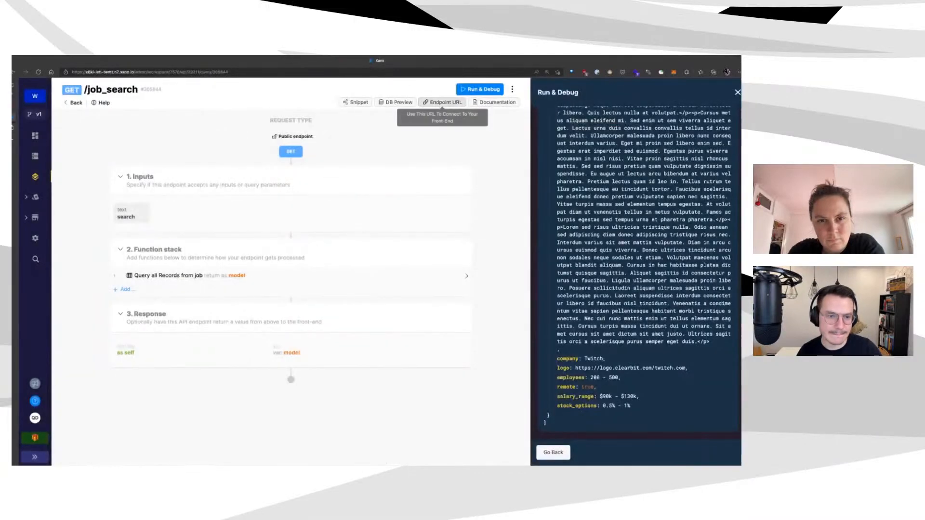
Paste the Xano job_search endpoint URL into jobs2 and add a query string row
{"action": "left_click", "coordinate": [442, 102]}
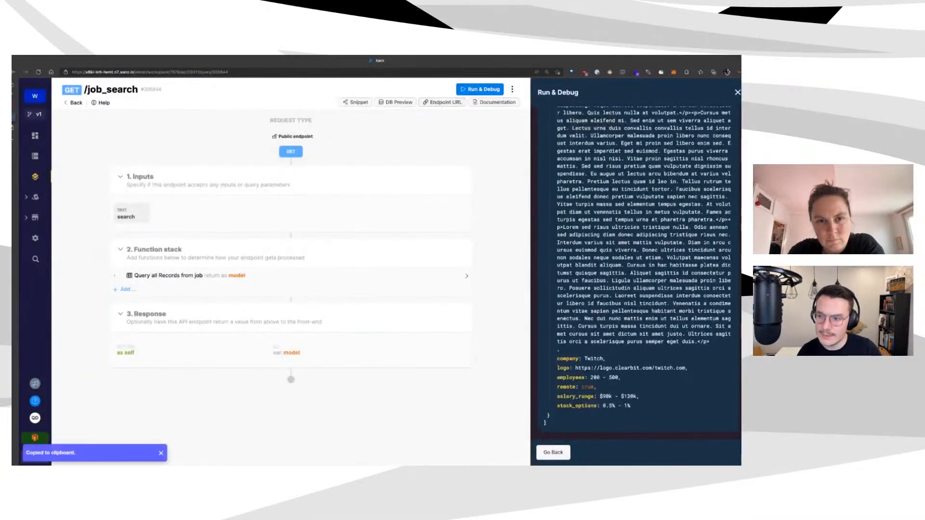
{"action": "key", "text": "ctrl+Tab"}
{"action": "key", "text": "ctrl+v"}
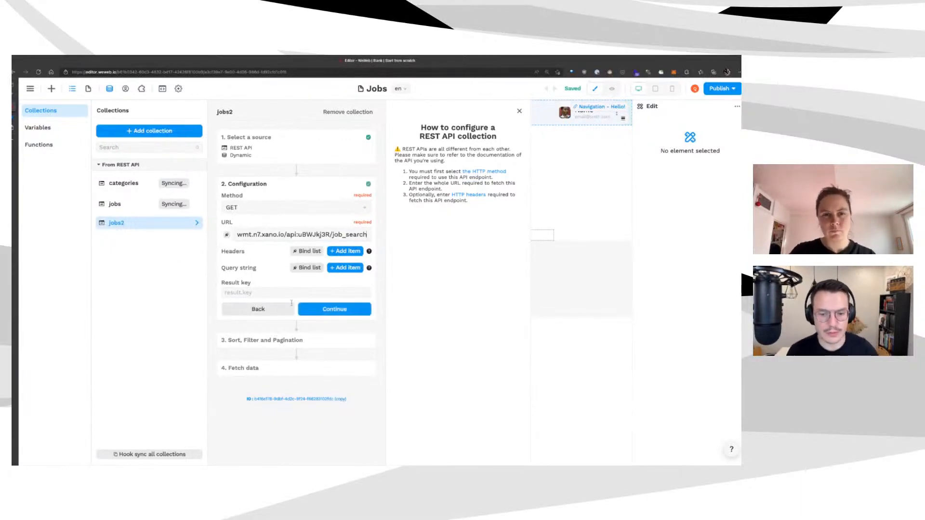
{"action": "left_click", "coordinate": [336, 274]}
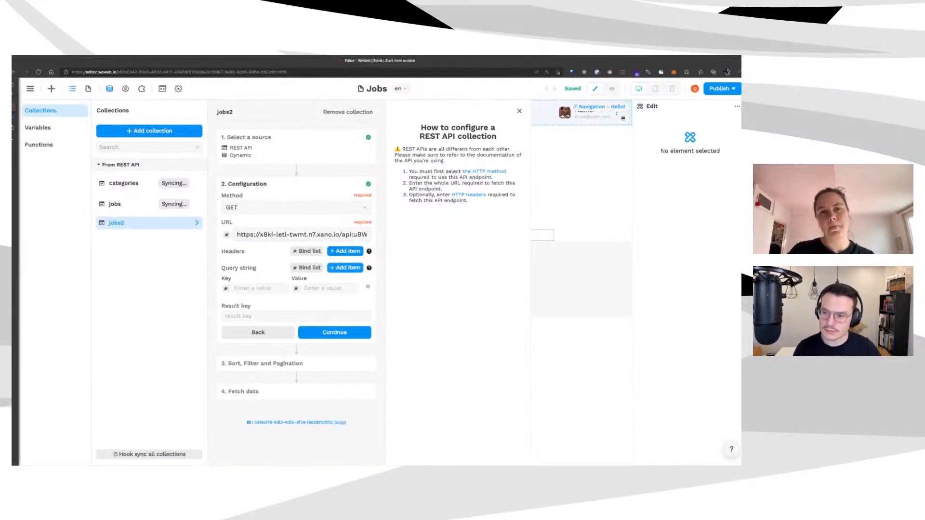
{"action": "left_click", "coordinate": [14, 117]}
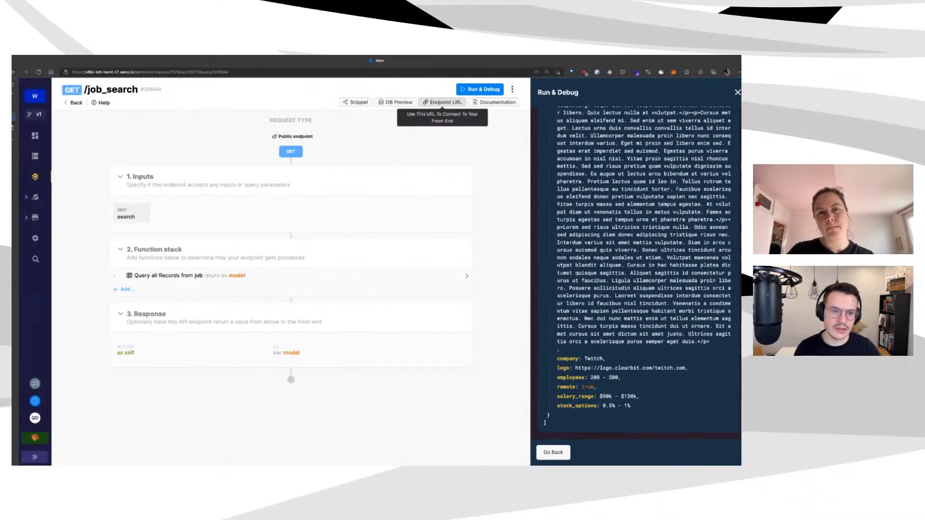
{"action": "left_click", "coordinate": [442, 102]}
Load the job_search URL with search=product in a new tab, inspect it, then close it
{"action": "key", "text": "ctrl+t"}
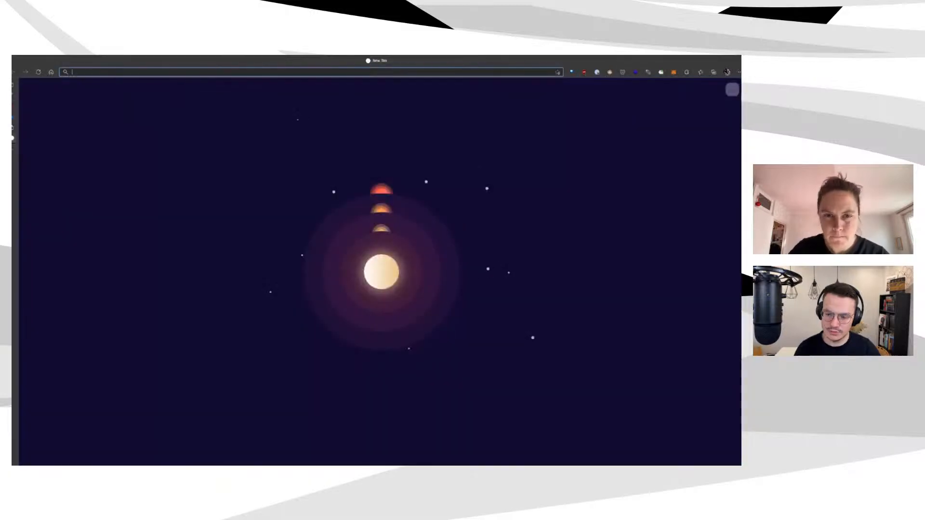
{"action": "key", "text": "ctrl+v"}
{"action": "key", "text": "Return"}
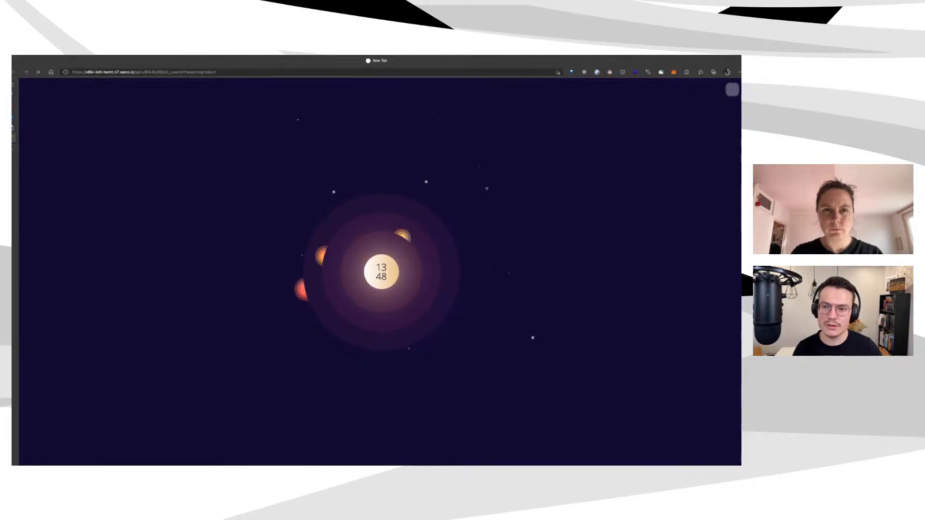
{"action": "double_click", "coordinate": [192, 72]}
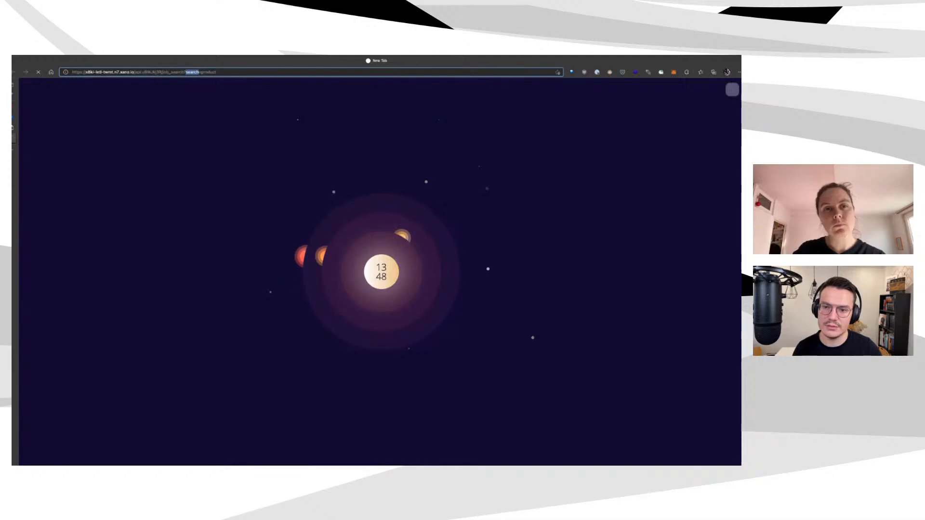
{"action": "double_click", "coordinate": [208, 72]}
{"action": "key", "text": "Return"}
{"action": "mouse_move", "coordinate": [13, 107]}
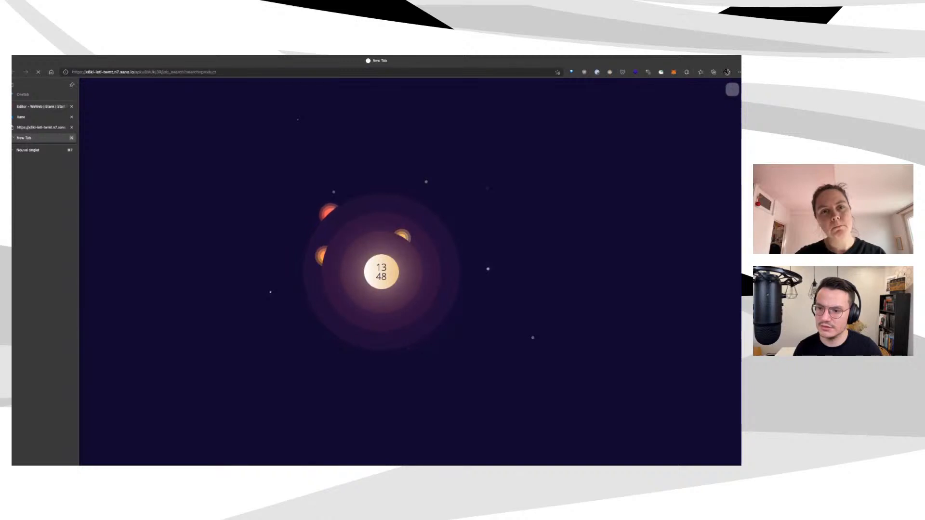
{"action": "left_click", "coordinate": [71, 138]}
Set the jobs2 query key to 'search' and bind its value to the search input's value
{"action": "left_click", "coordinate": [41, 106]}
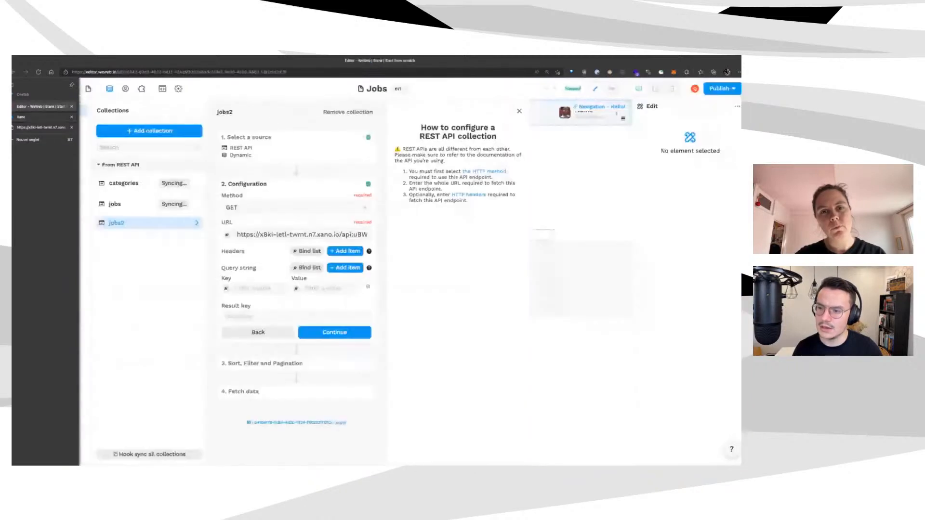
{"action": "left_click", "coordinate": [344, 270]}
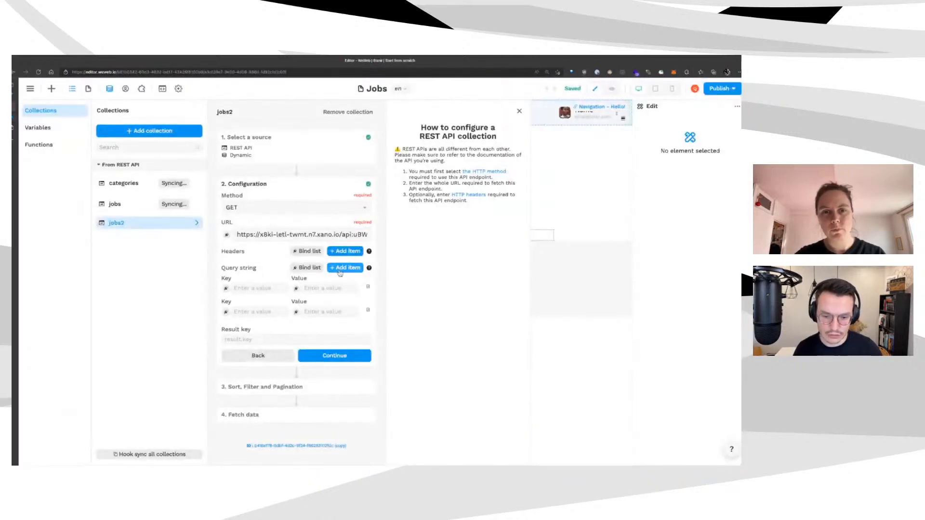
{"action": "key", "text": "ctrl+z"}
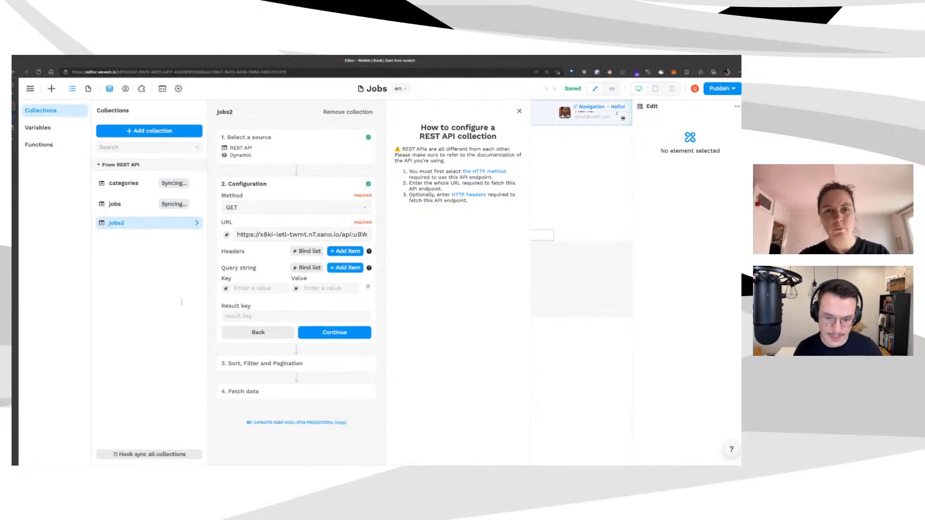
{"action": "type", "text": "search"}
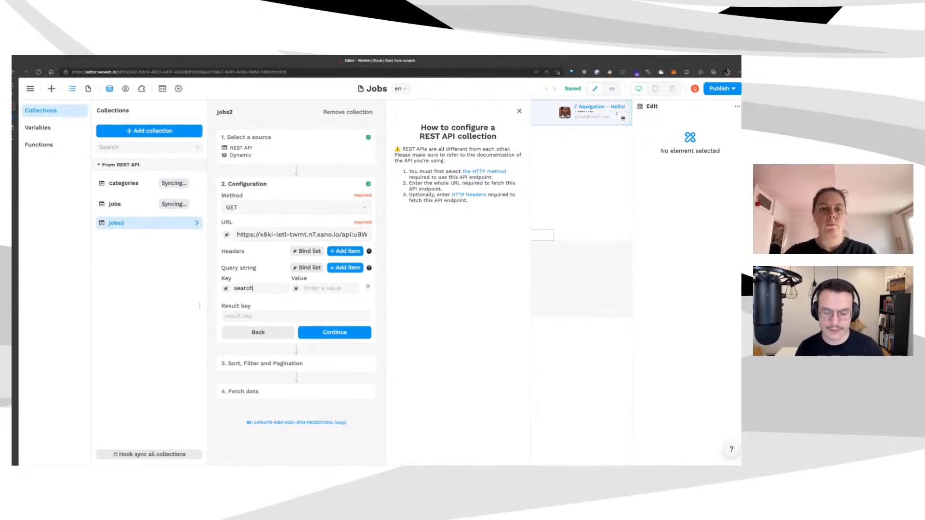
{"action": "left_click", "coordinate": [296, 288]}
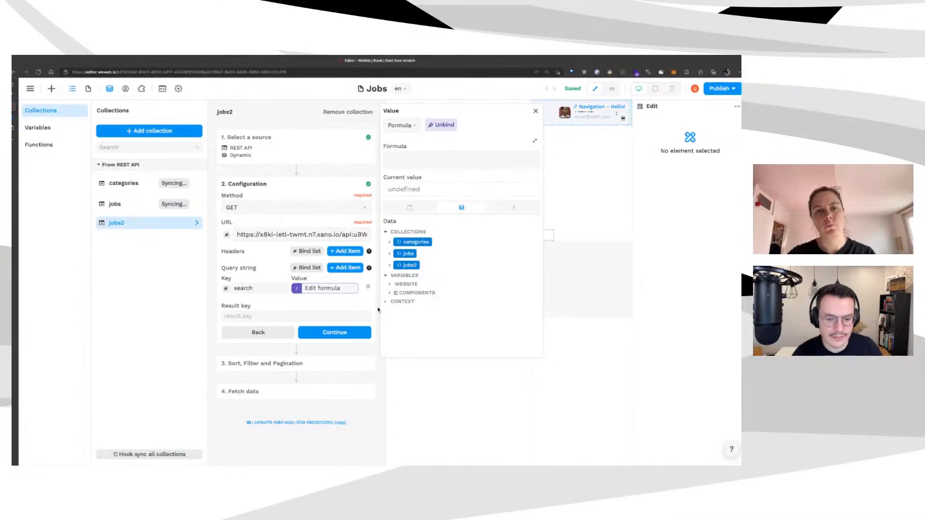
{"action": "left_click", "coordinate": [417, 294]}
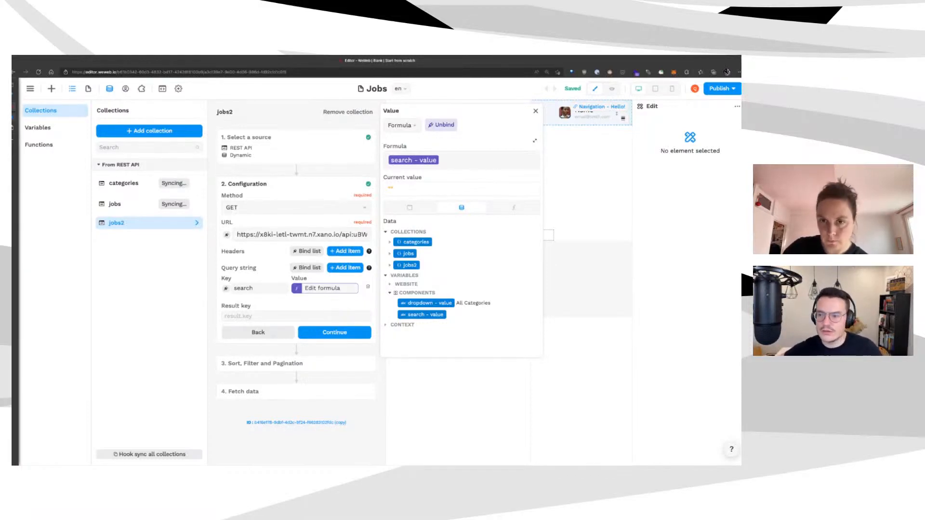
{"action": "mouse_move", "coordinate": [14, 118]}
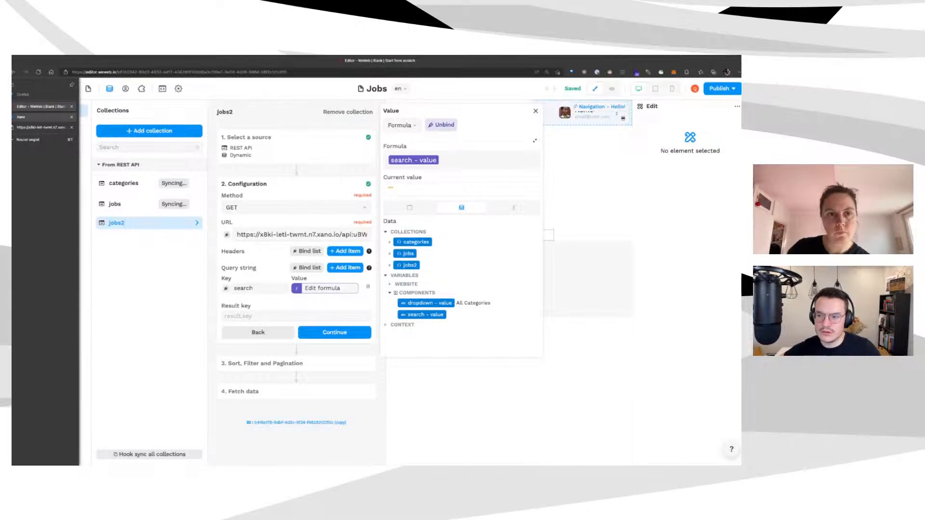
{"action": "left_click", "coordinate": [21, 117]}
Review the job_search Run & Debug output in Xano, glancing back at WeWeb
{"action": "scroll", "coordinate": [712, 177], "scroll_direction": "down", "scroll_amount": 10}
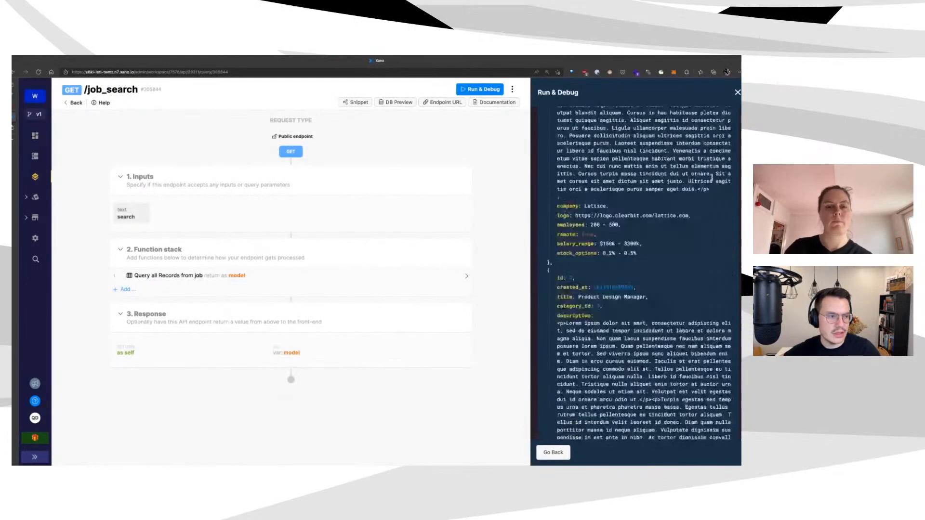
{"action": "scroll", "coordinate": [711, 176], "scroll_direction": "up", "scroll_amount": 5}
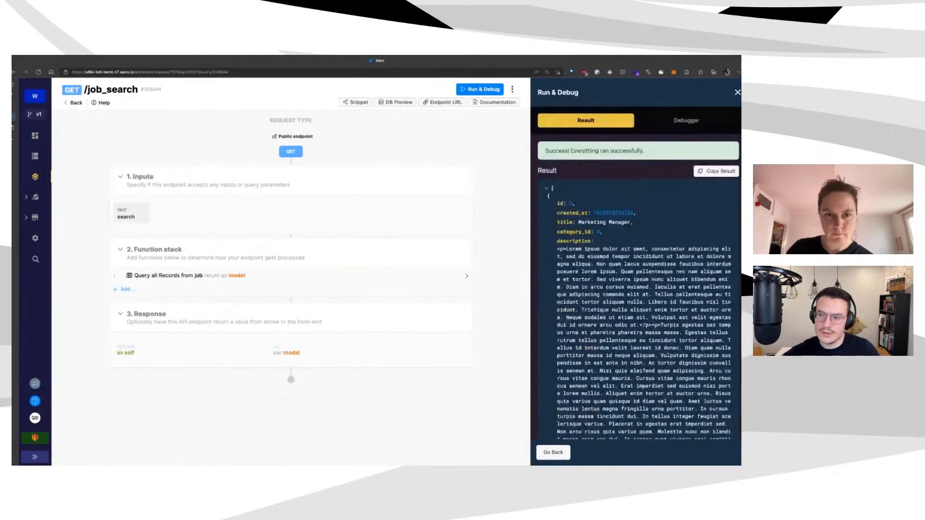
{"action": "mouse_move", "coordinate": [18, 216]}
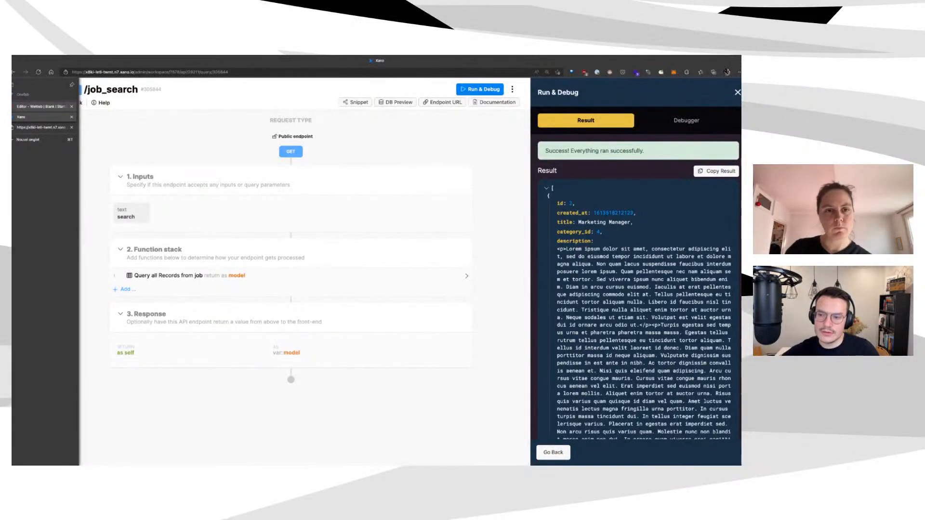
{"action": "left_click", "coordinate": [41, 106]}
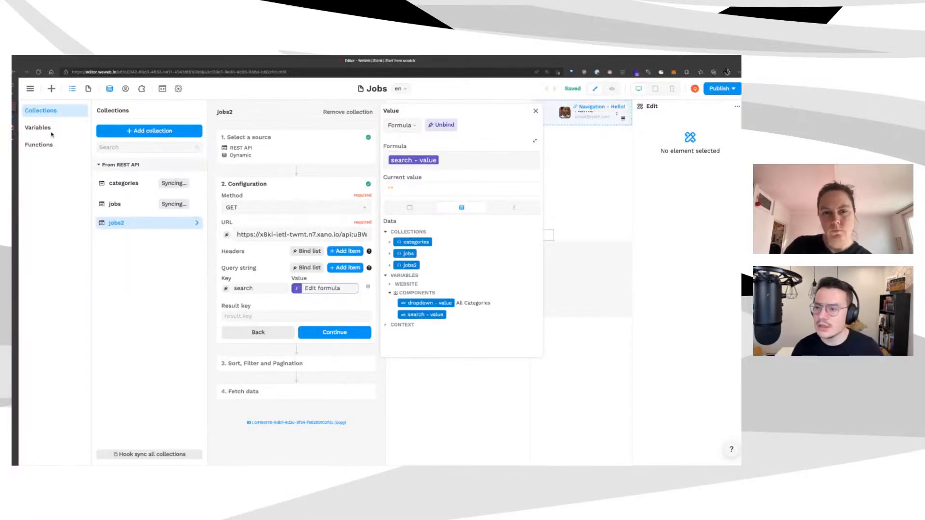
{"action": "key", "text": "ctrl+Tab"}
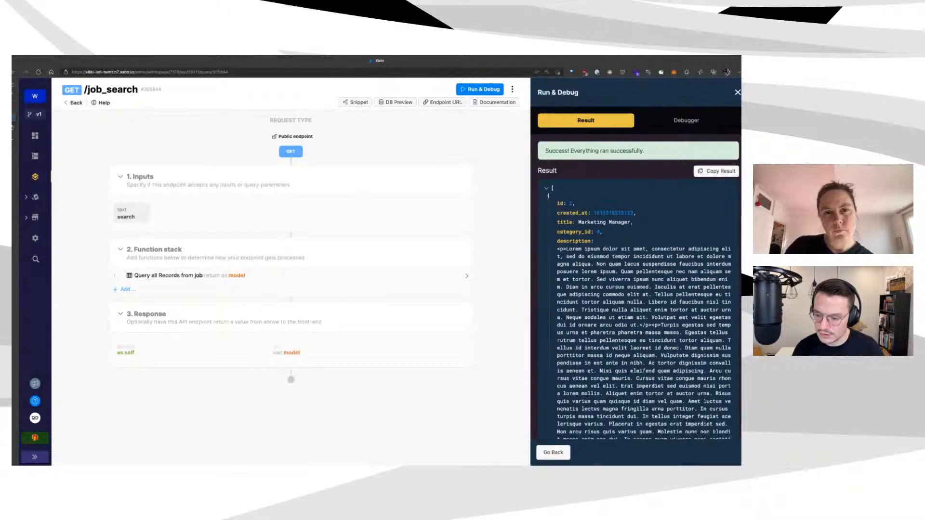
Reopen the Free Instance workspace from Xano's Instances page
{"action": "left_click", "coordinate": [35, 417]}
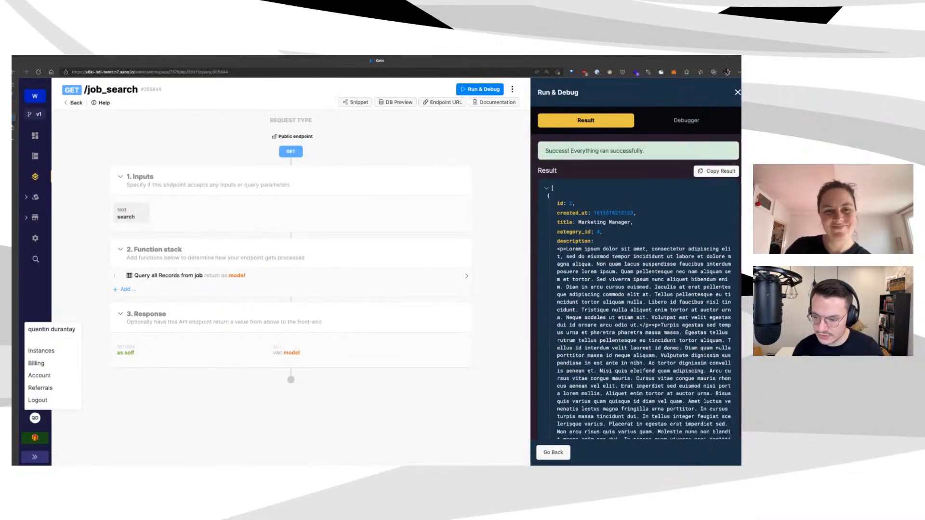
{"action": "left_click", "coordinate": [41, 351]}
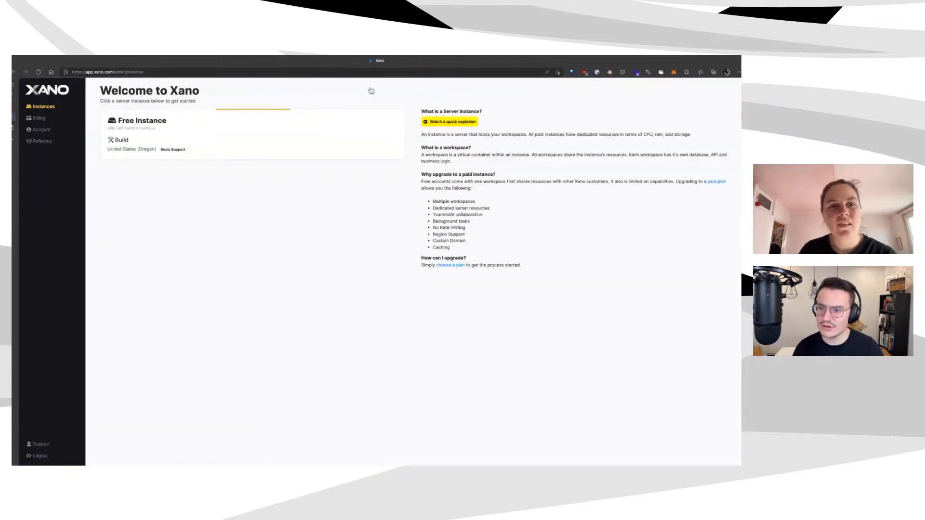
{"action": "left_click", "coordinate": [390, 134]}
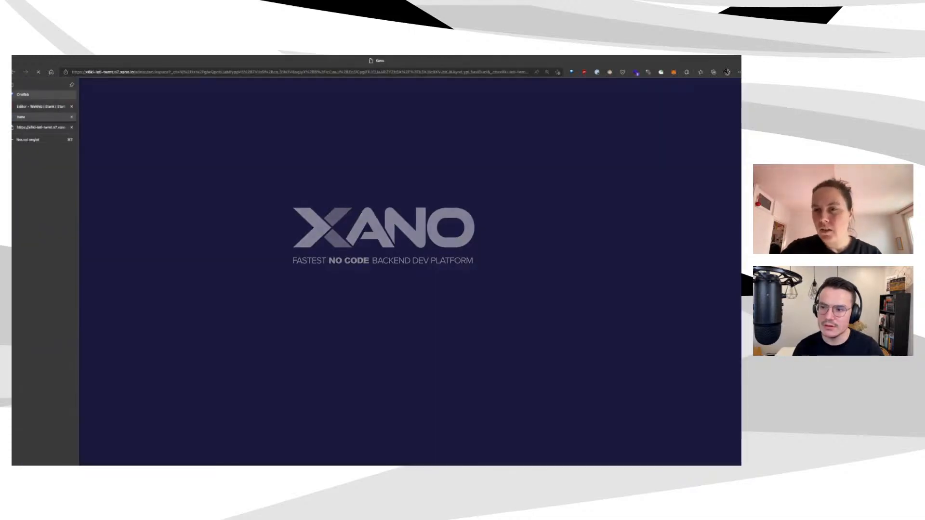